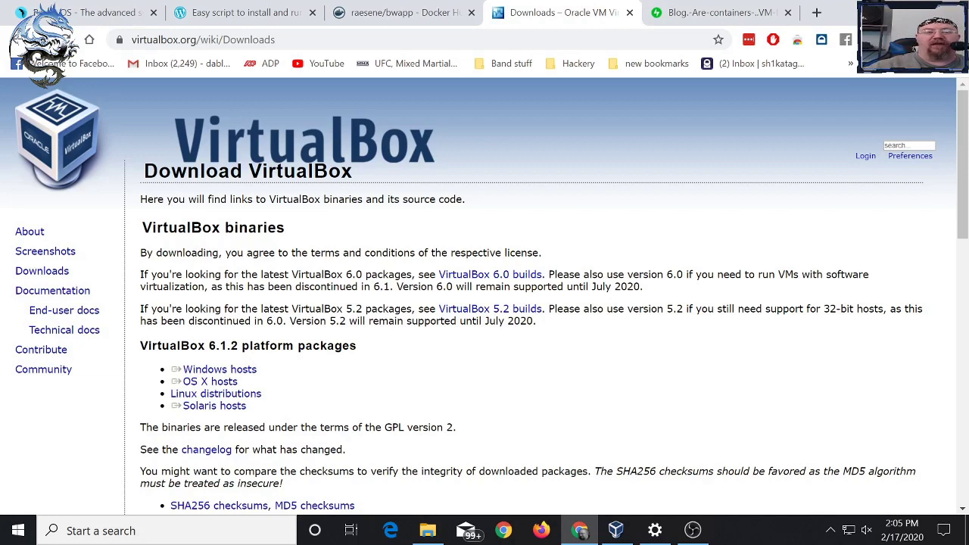
- Scroll down to the VirtualBox 6.1.2 Extension Pack section and briefly highlight its heading
scroll(530, 303, "down", 2)
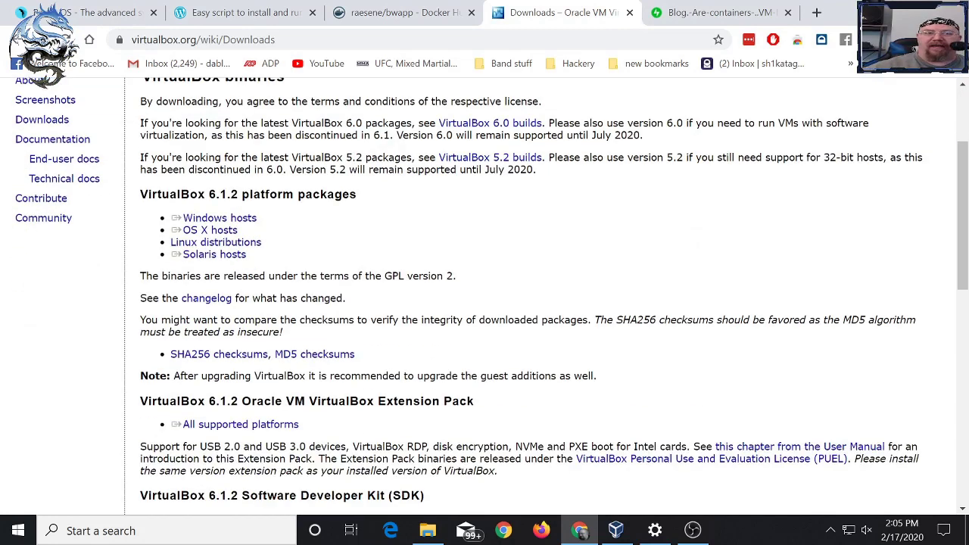
scroll(530, 303, "down", 1)
left_click_drag(476, 326, 318, 330)
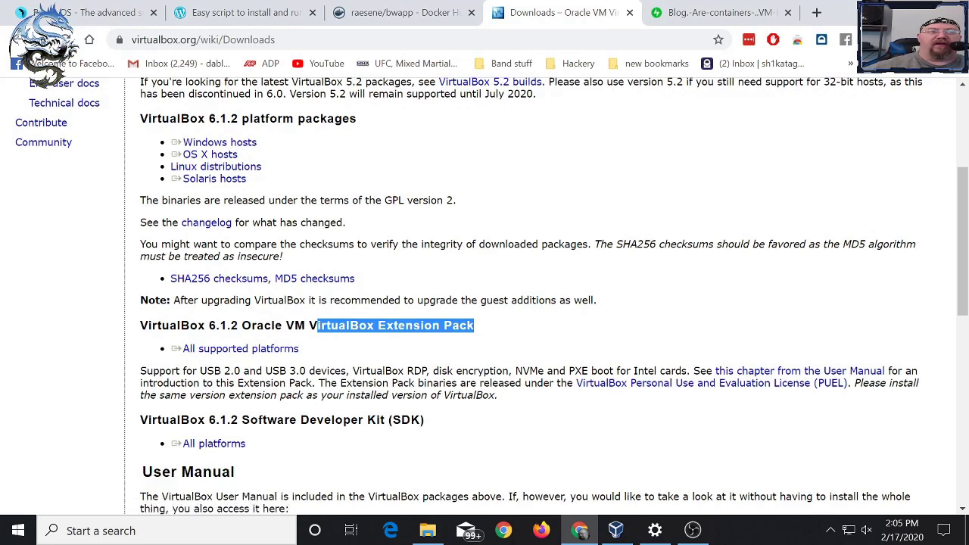
left_click(318, 330)
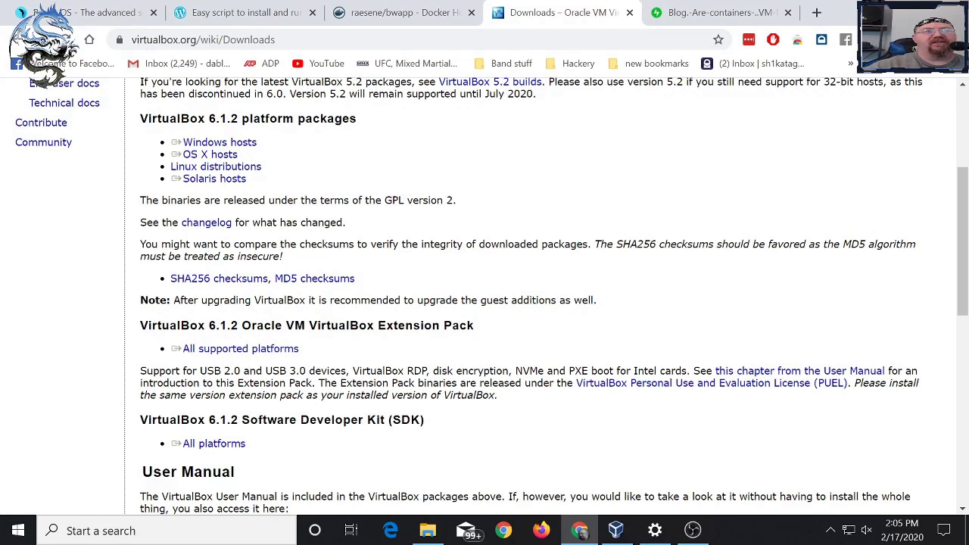
- Switch Parrot Security to its Details view in VirtualBox Manager, then start creating a new VM
left_click(615, 530)
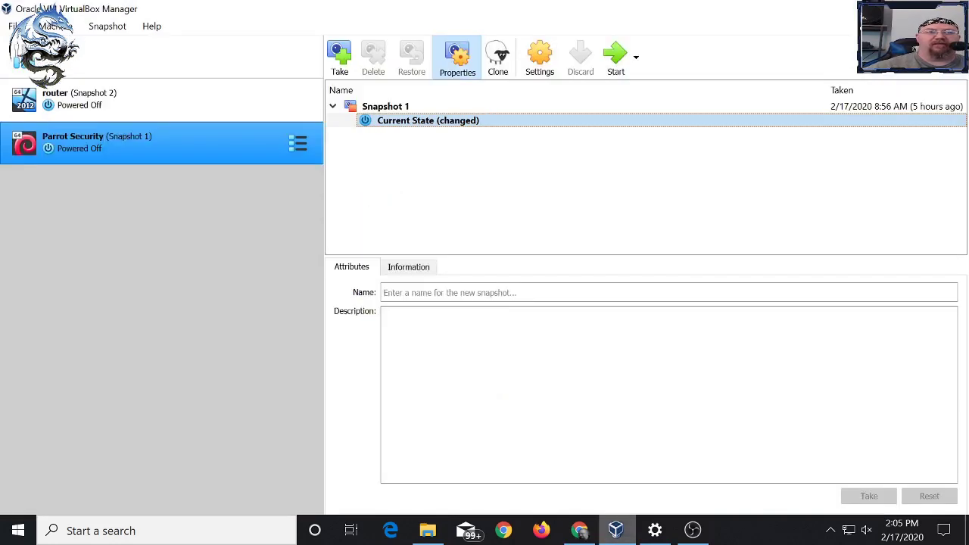
left_click(297, 143)
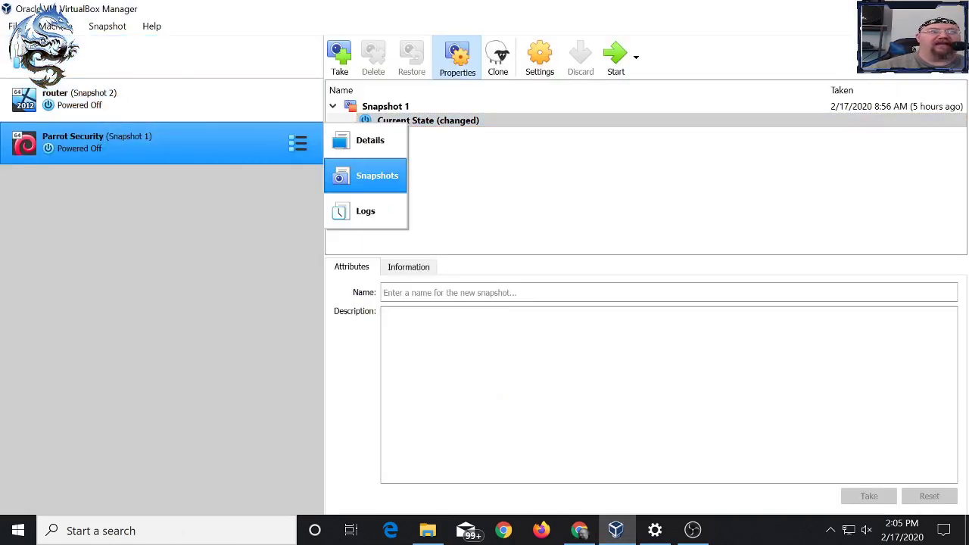
left_click(356, 141)
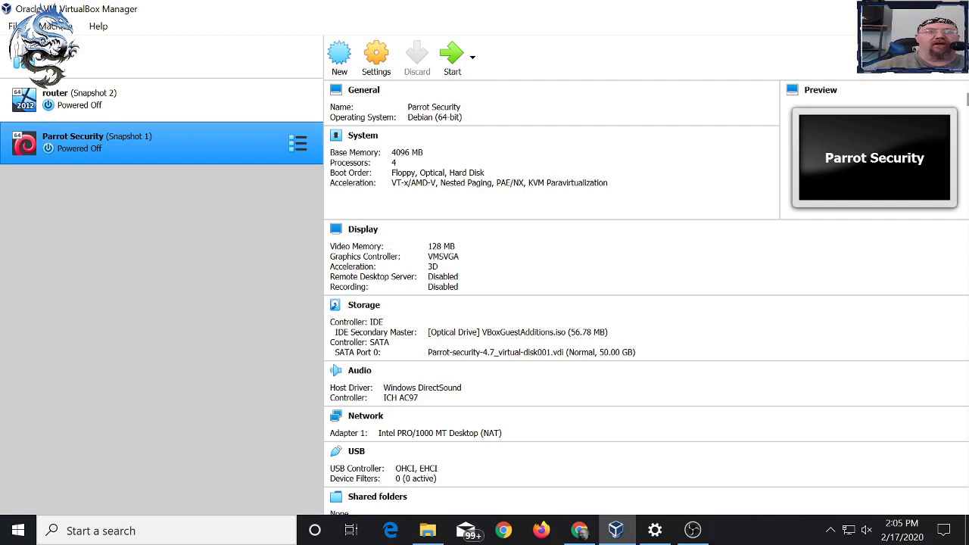
left_click(339, 57)
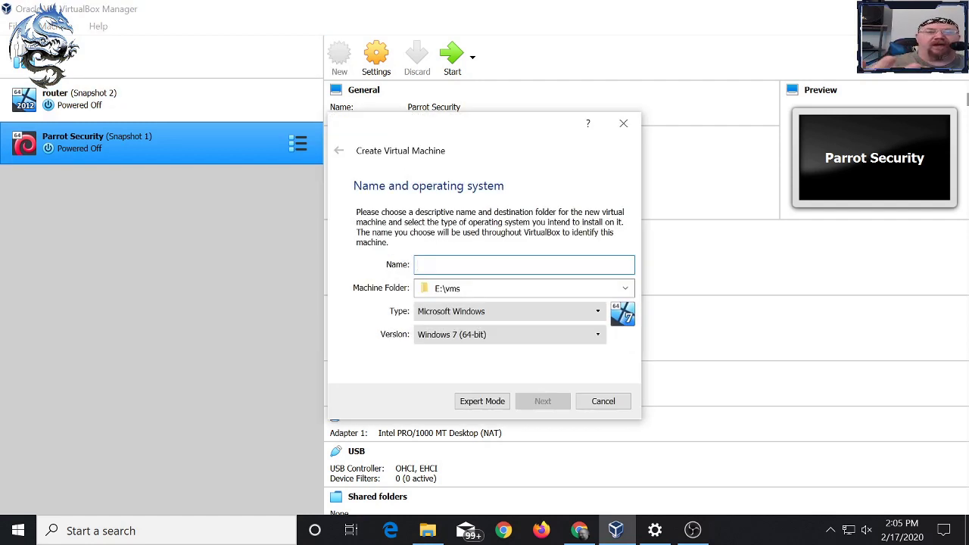
type("ler")
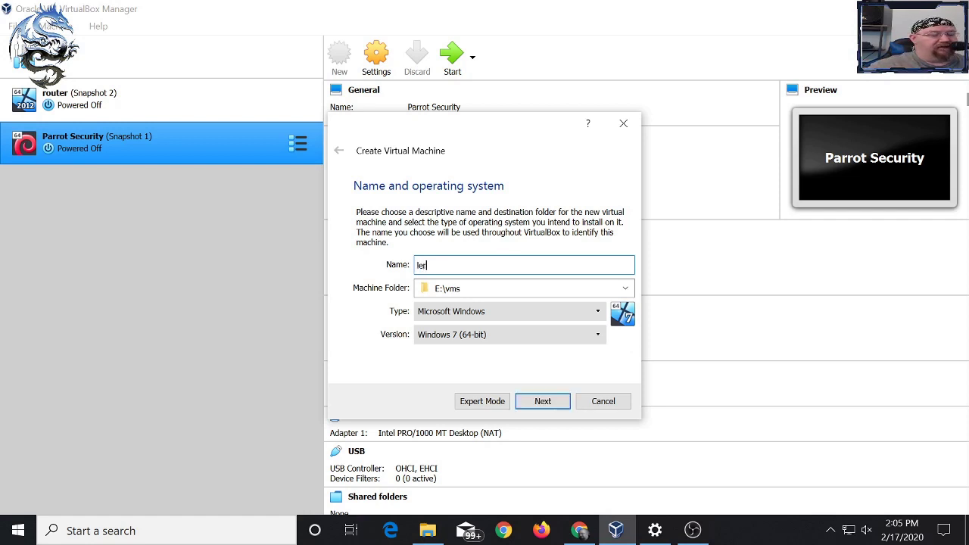
type("oy jenkins")
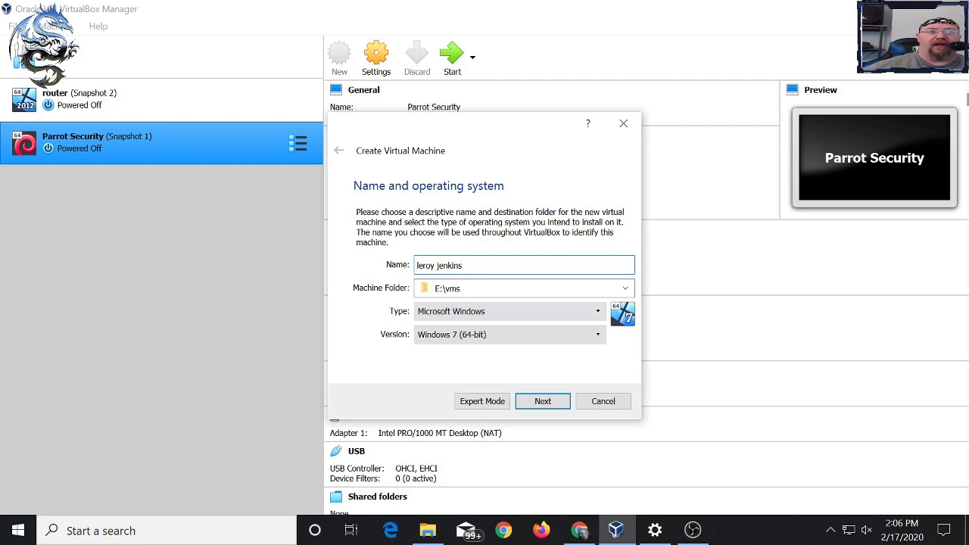
key("Tab")
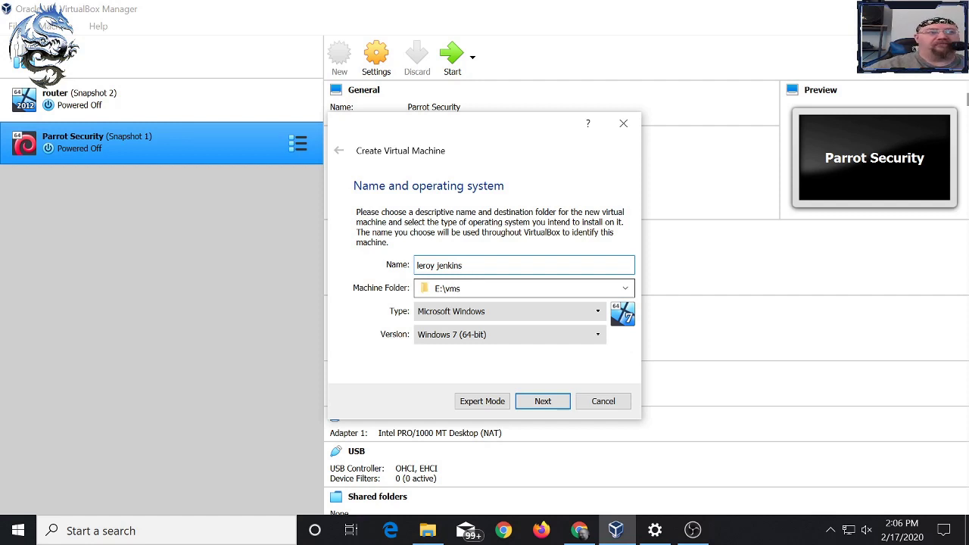
left_click(507, 311)
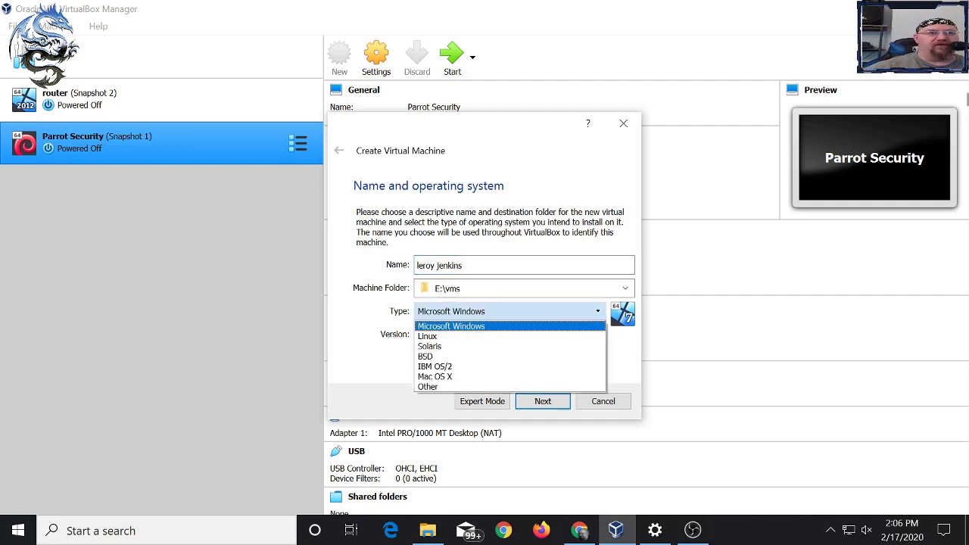
left_click(451, 325)
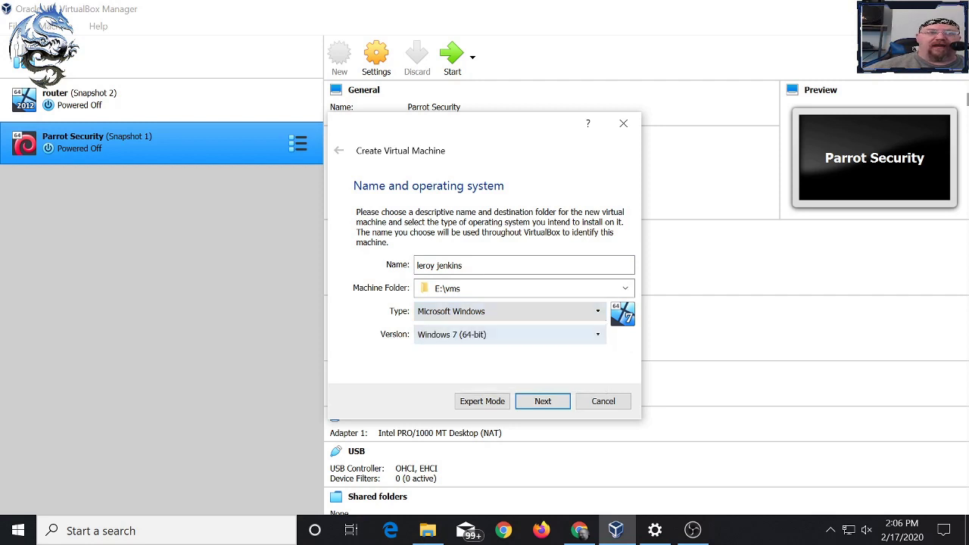
left_click(507, 333)
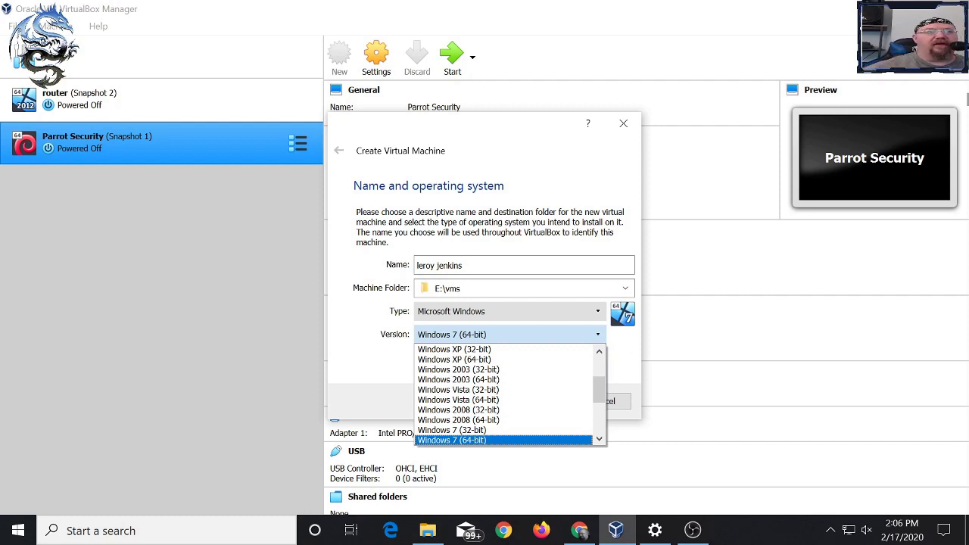
key("Escape")
key("shift+Tab")
key("alt+Down")
key("Escape")
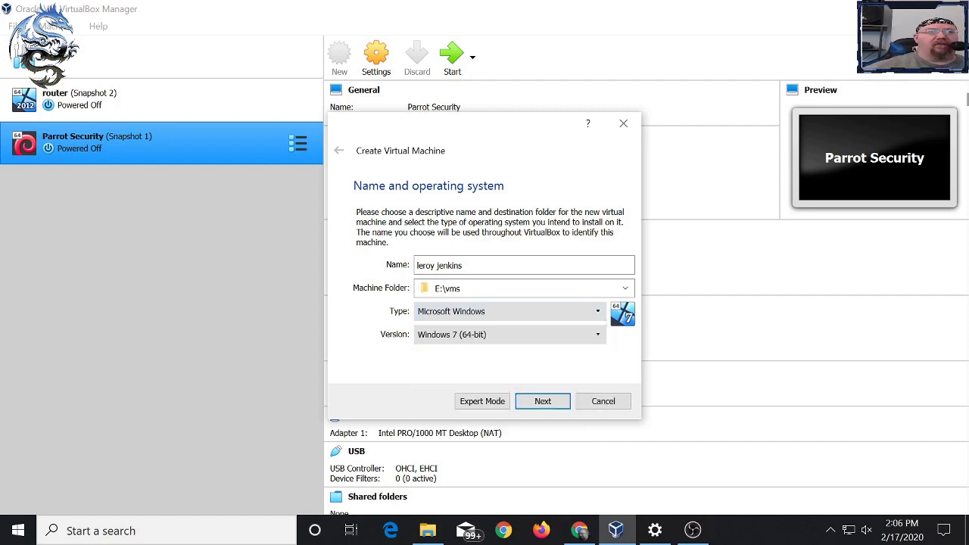
key("Return")
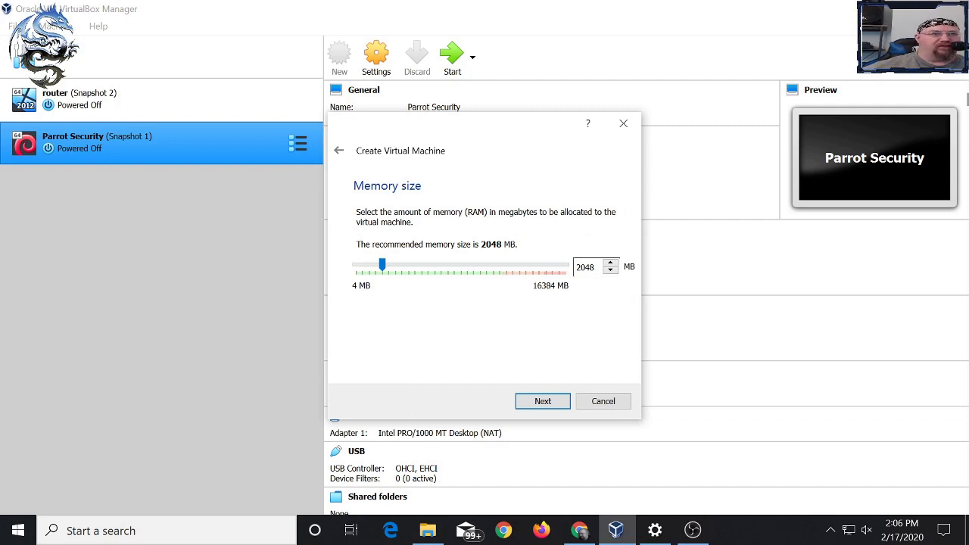
key("Return")
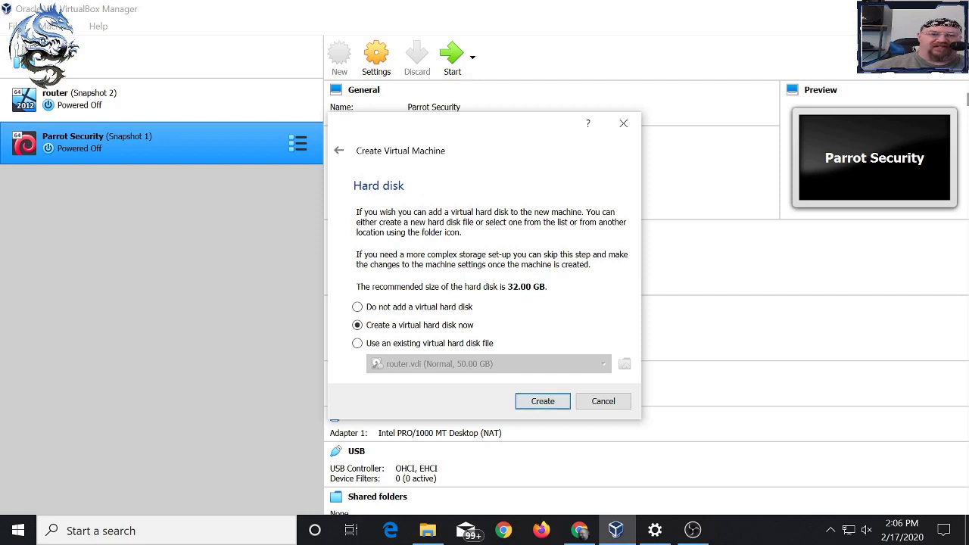
left_click(603, 401)
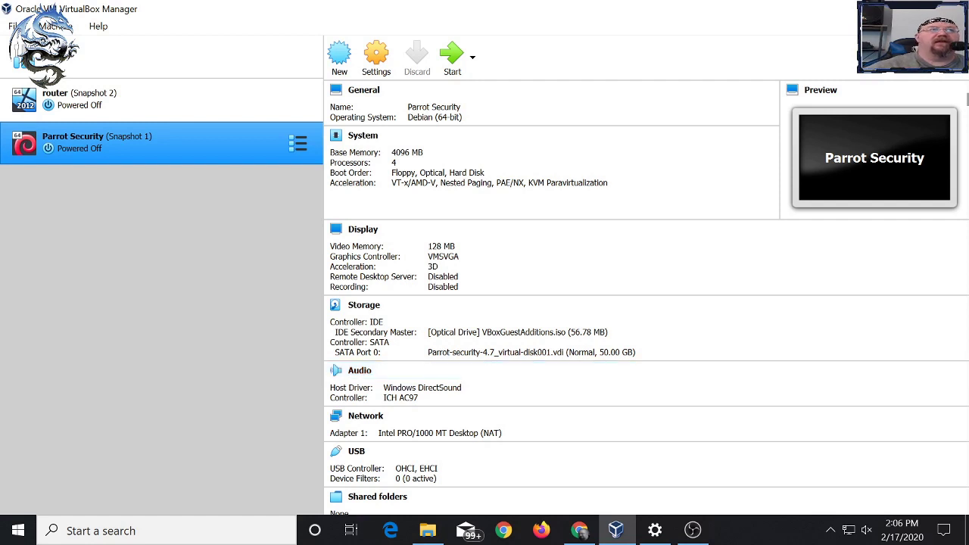
- Review the router VM's Storage settings, leave the optical drive empty, and cancel without saving
left_click(151, 100)
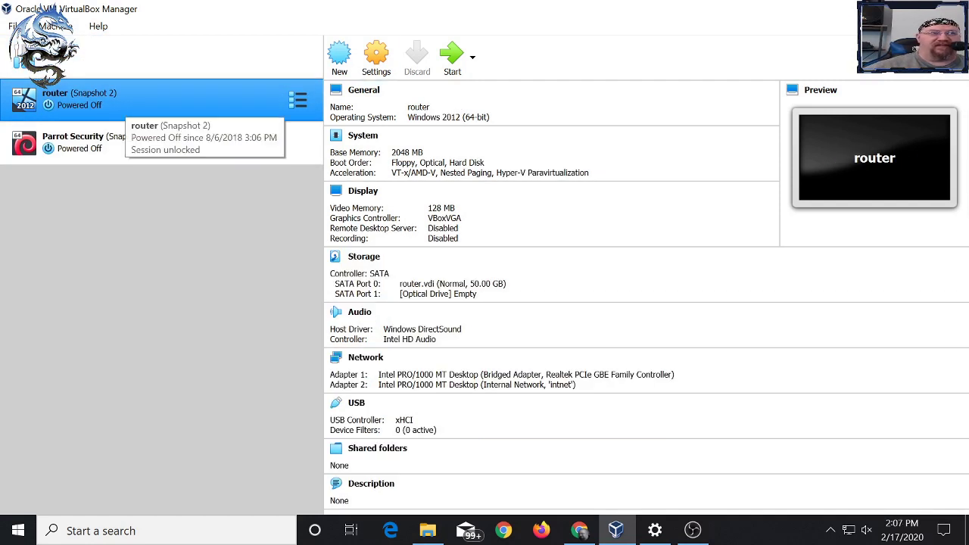
left_click(377, 57)
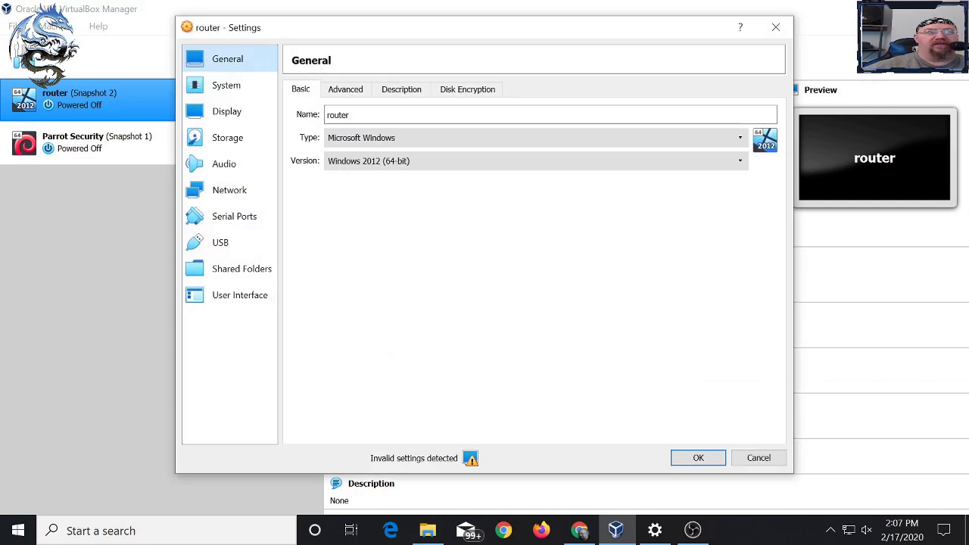
left_click(227, 137)
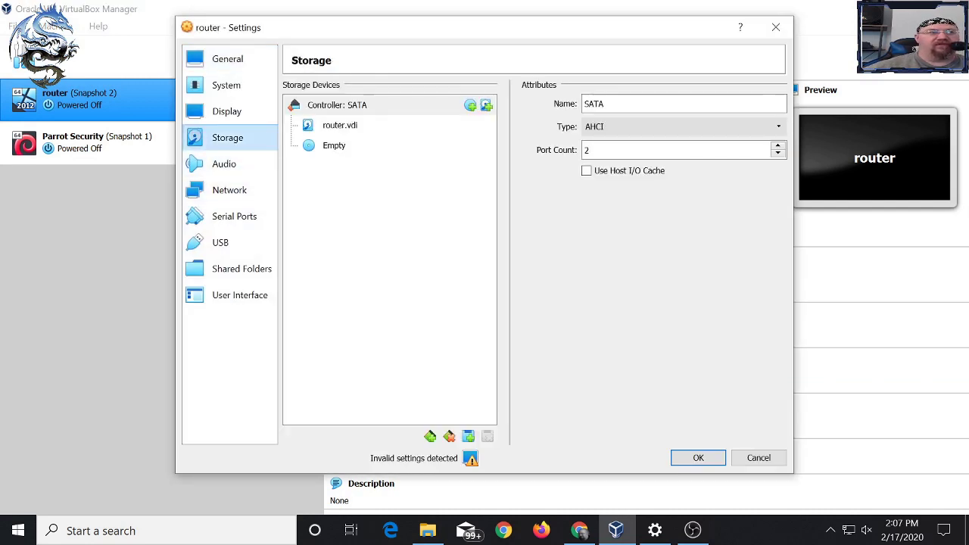
left_click(334, 145)
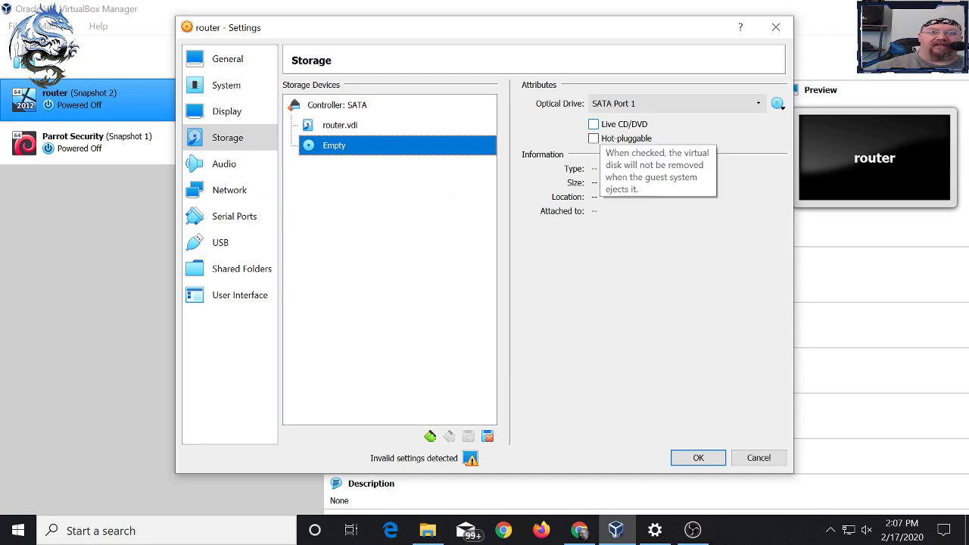
left_click(778, 103)
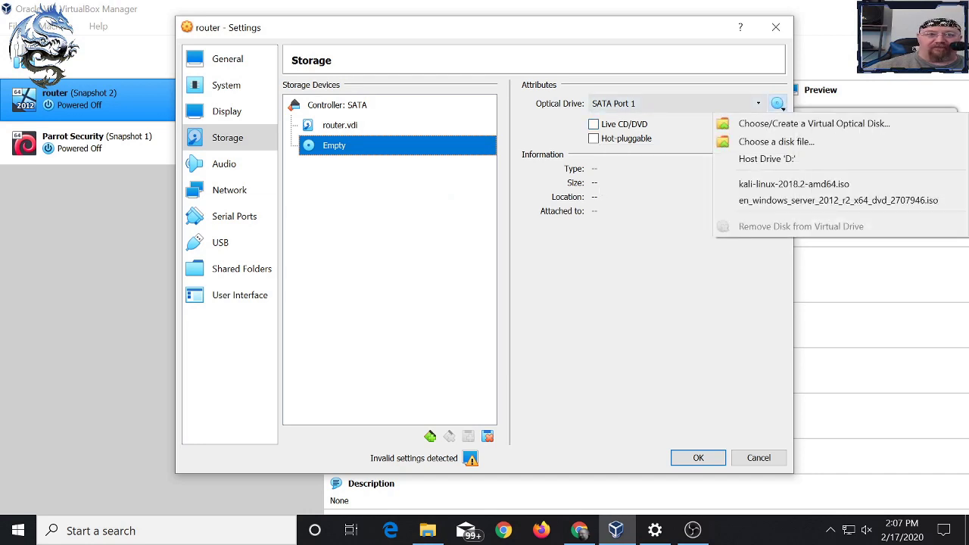
key("Escape")
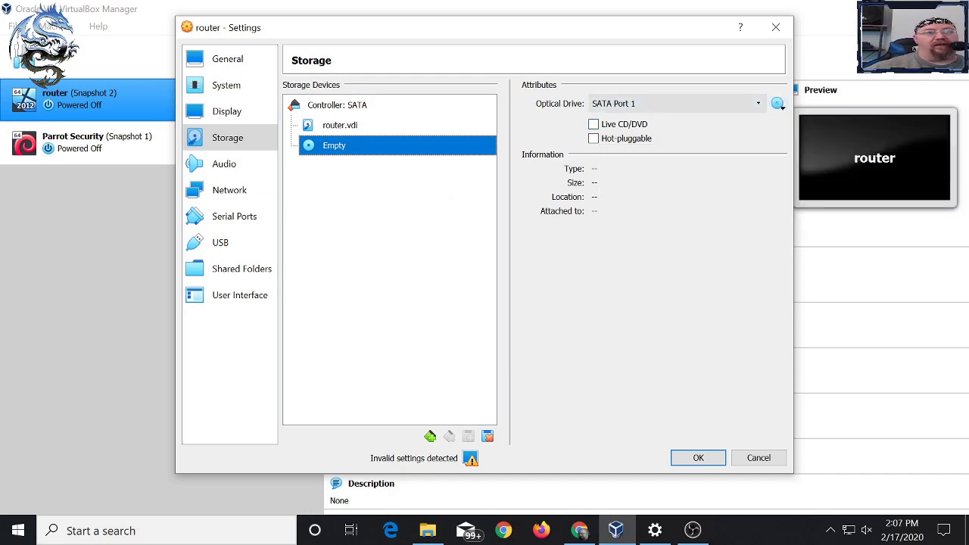
left_click(758, 457)
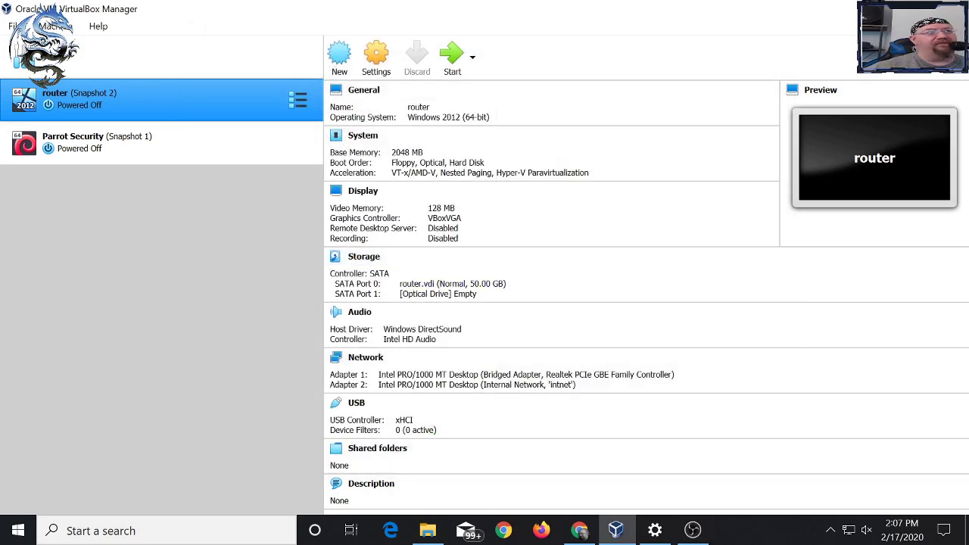
- Open and dismiss the File menu twice, then return to Chrome's VirtualBox downloads page
left_click(14, 26)
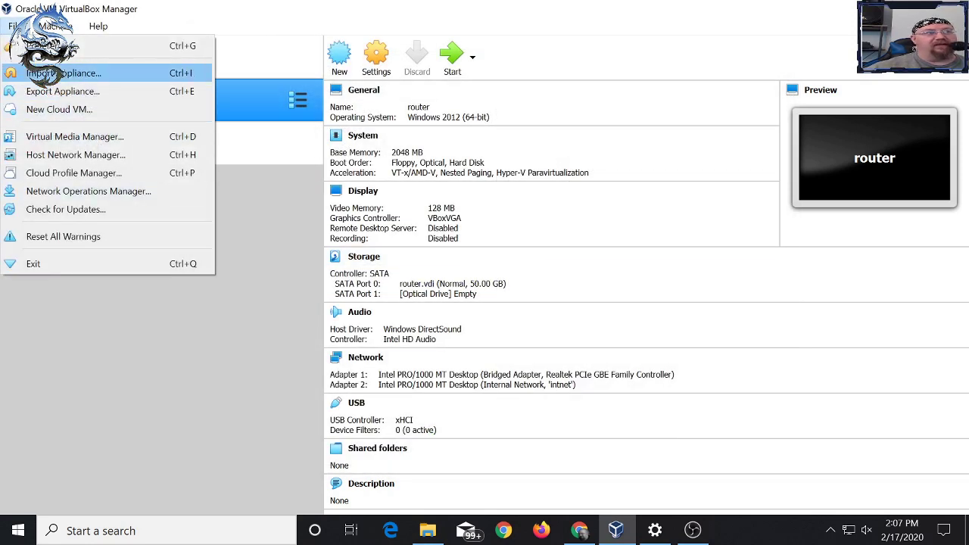
key("Escape")
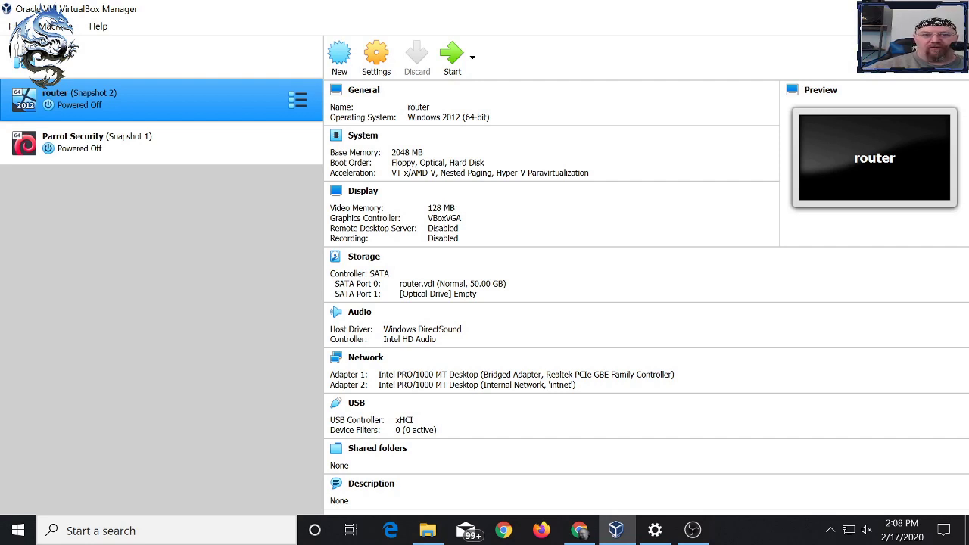
left_click(12, 26)
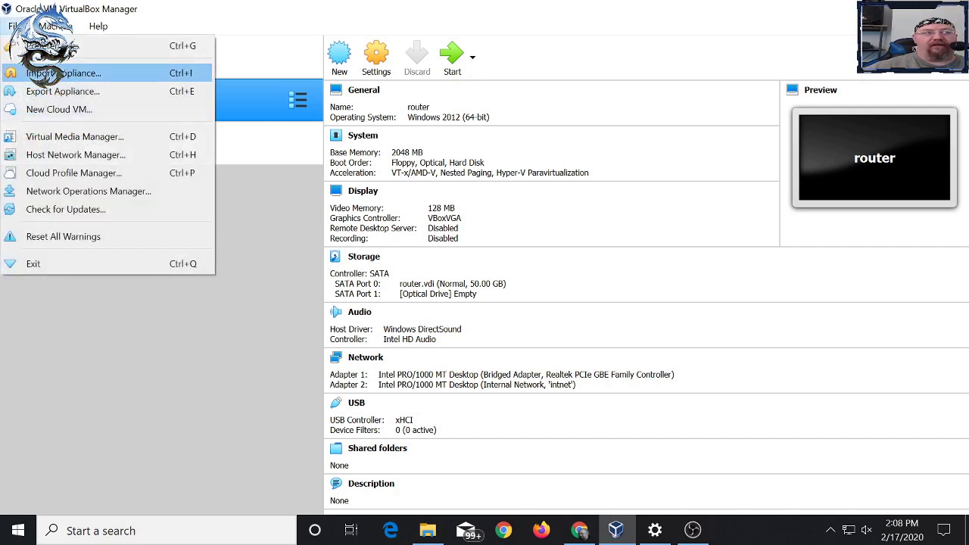
key("Escape")
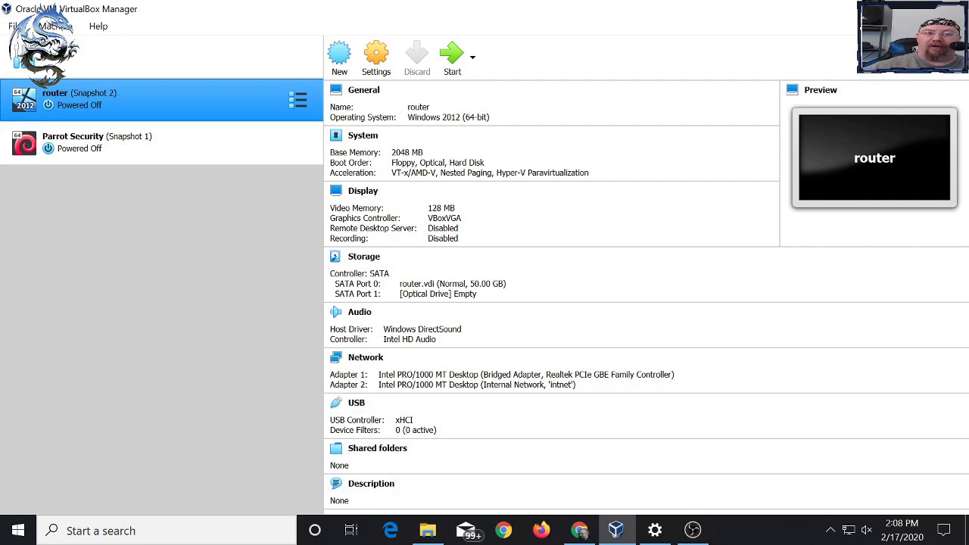
left_click(579, 530)
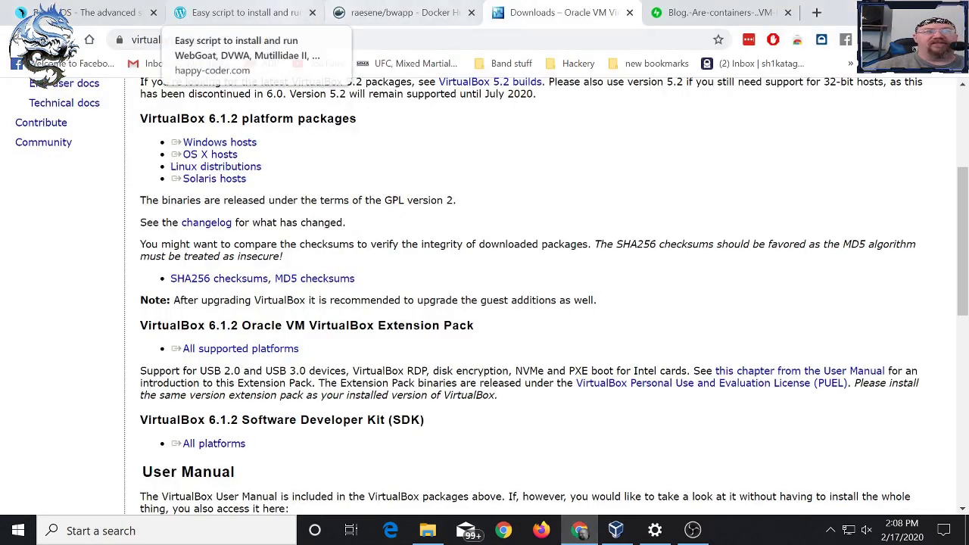
- Browse the Parrot OS download editions, including the Security Edition OVA, then return to VirtualBox Manager
left_click(83, 12)
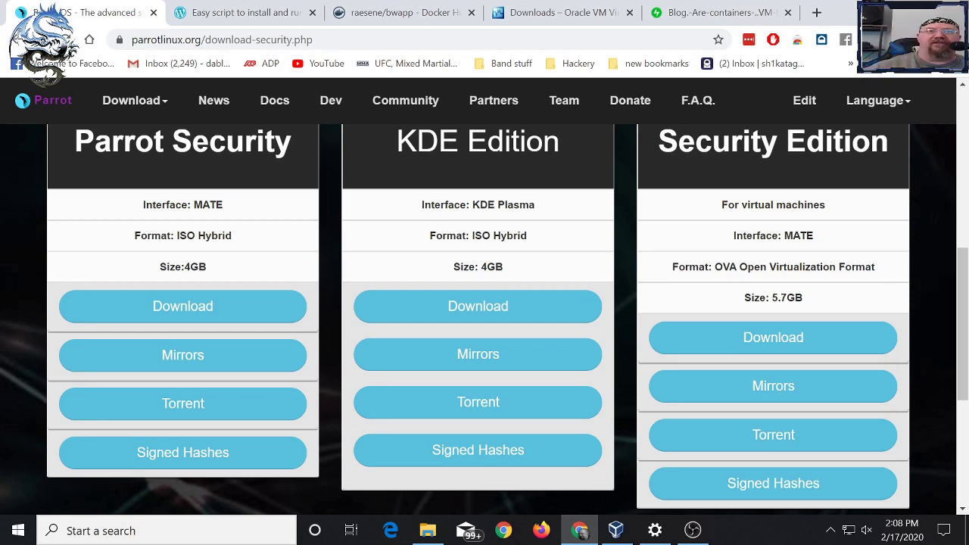
scroll(485, 296, "up", 4)
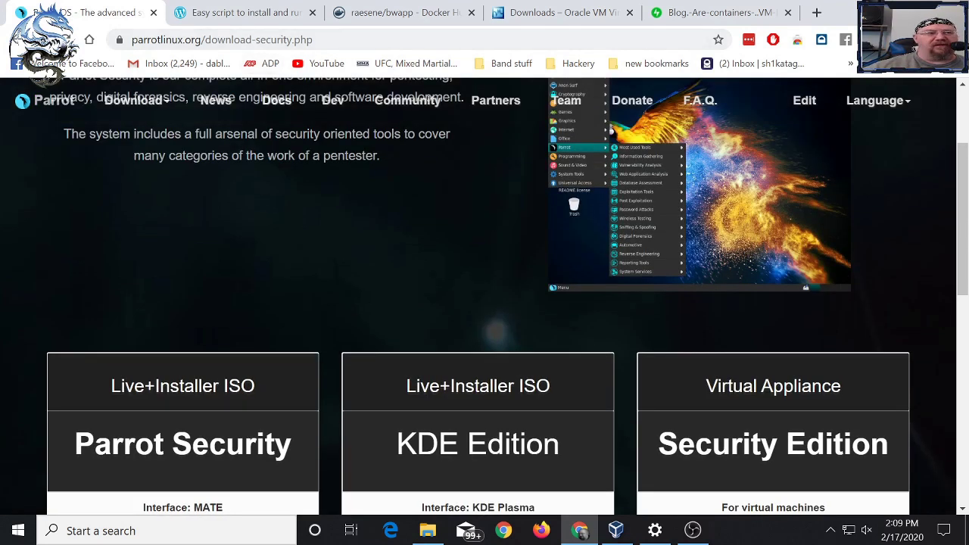
scroll(484, 296, "down", 2)
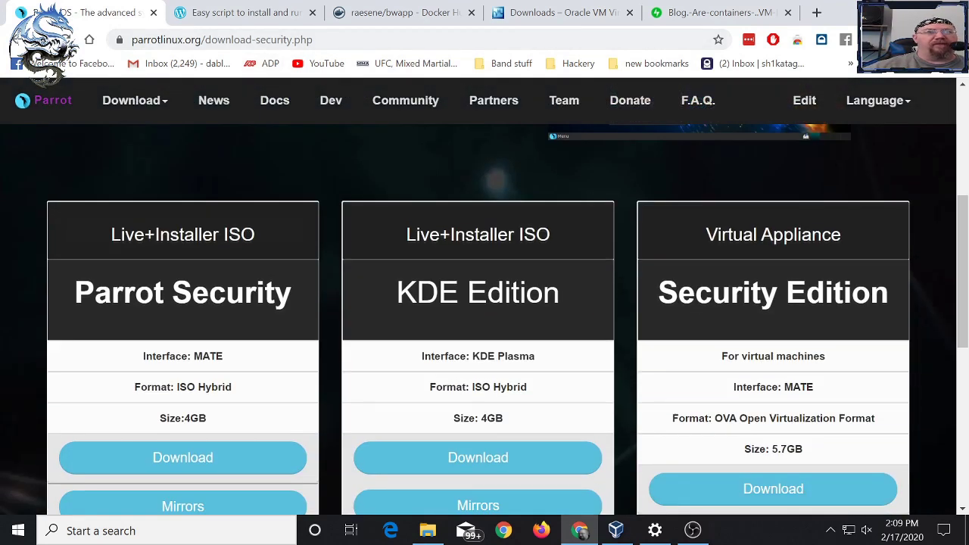
scroll(485, 297, "down", 1)
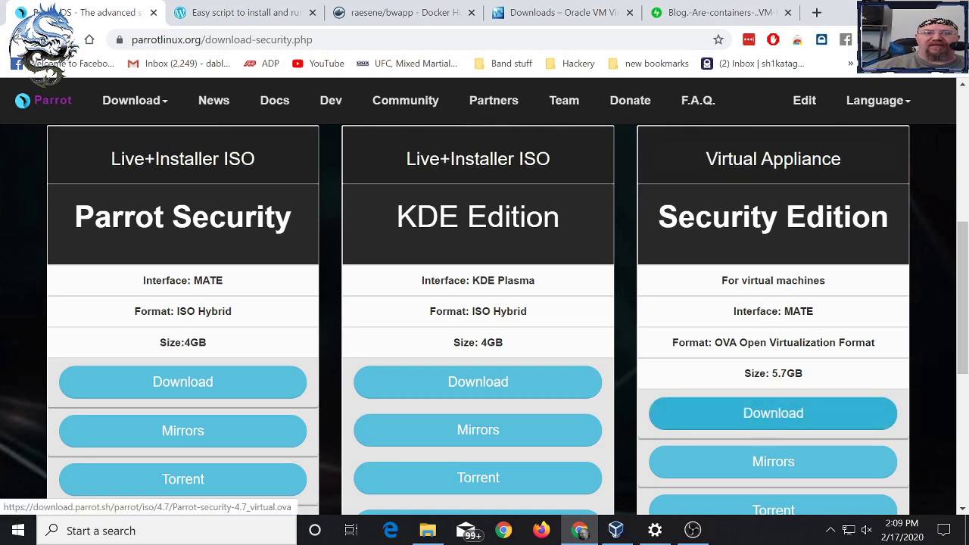
scroll(773, 412, "down", 2)
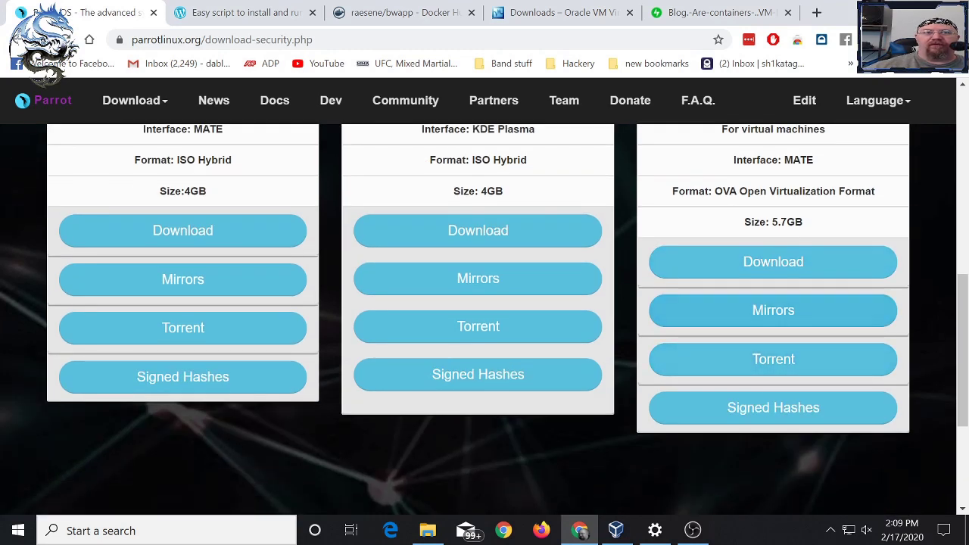
scroll(773, 310, "up", 2)
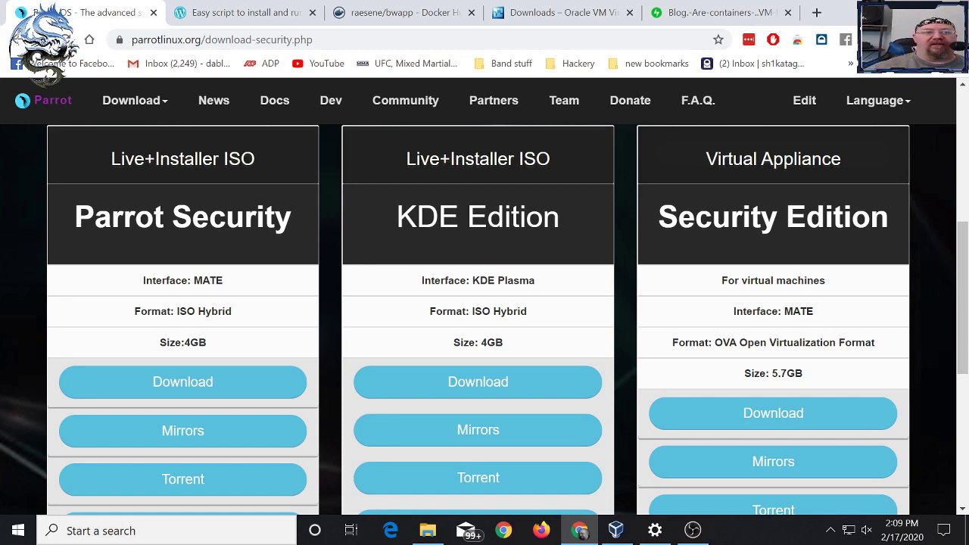
left_click(616, 529)
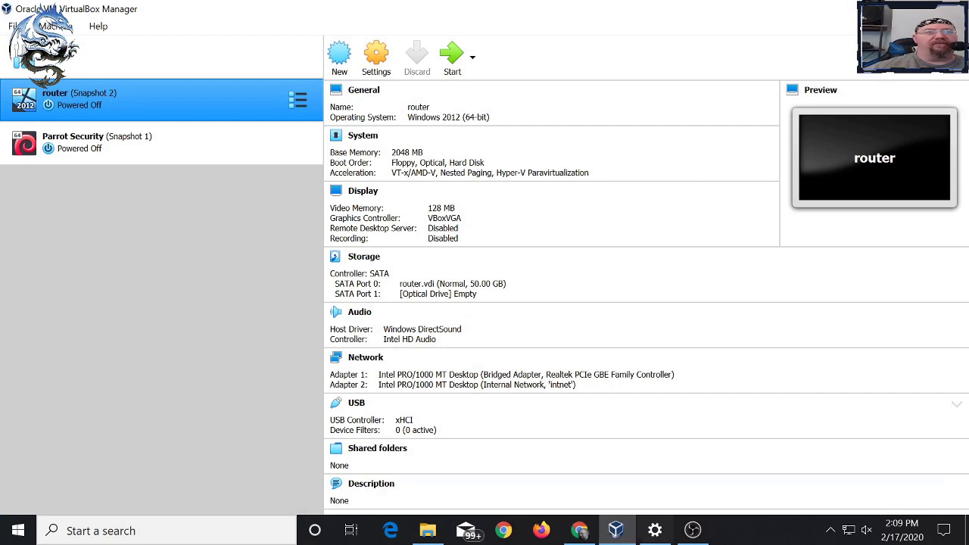
- Start File > Import Appliance, then bring up the Windows display settings at 150% scaling
left_click(13, 26)
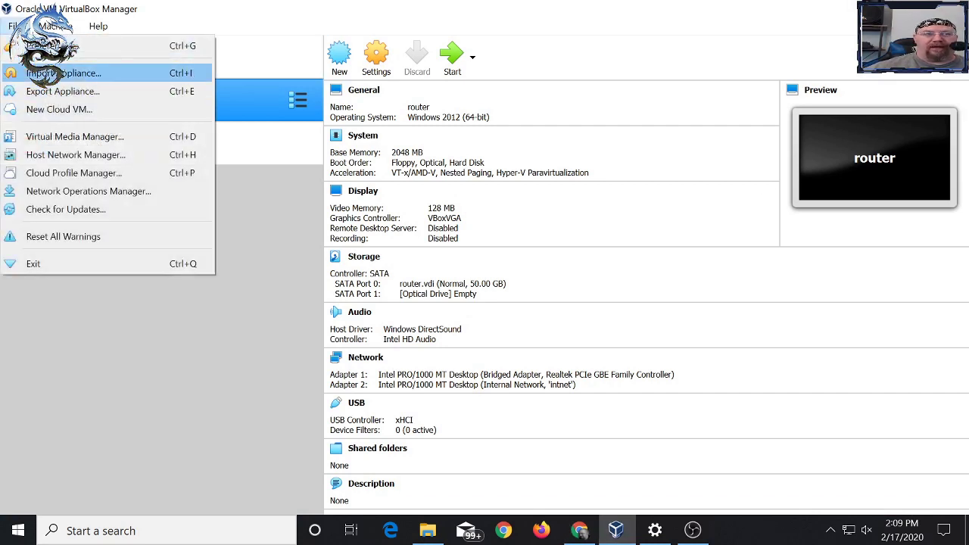
left_click(60, 72)
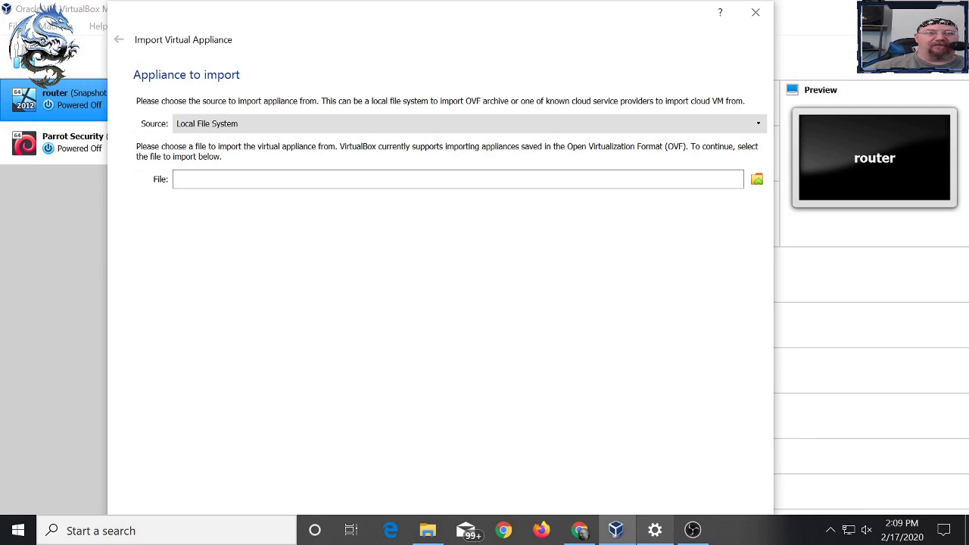
left_click(655, 530)
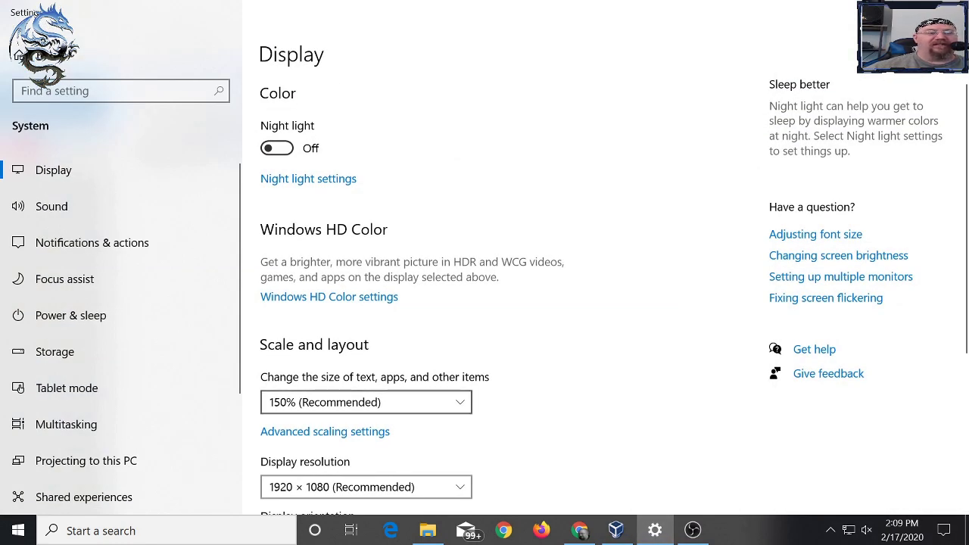
- Lower Windows display scaling to 100% and go back to the VirtualBox appliance import
left_click(366, 402)
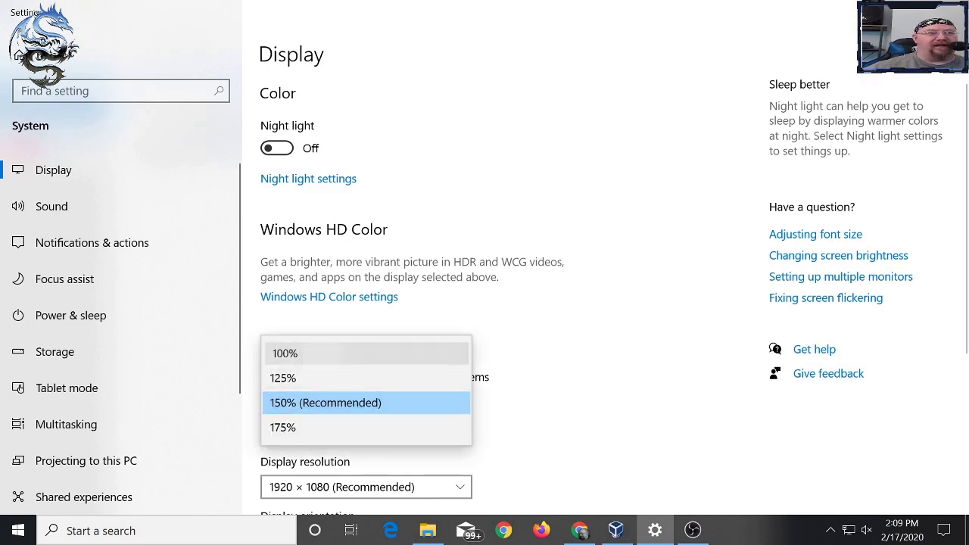
left_click(303, 353)
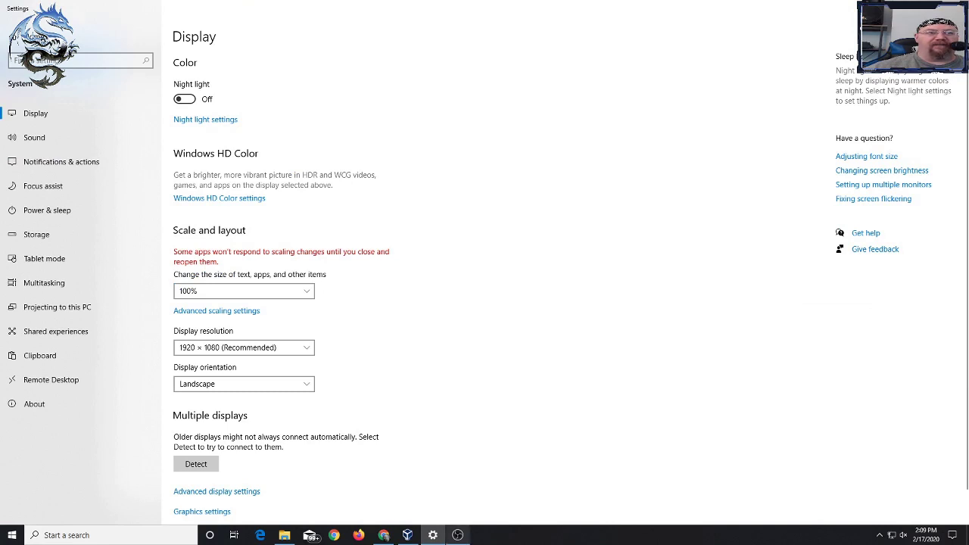
mouse_move(432, 535)
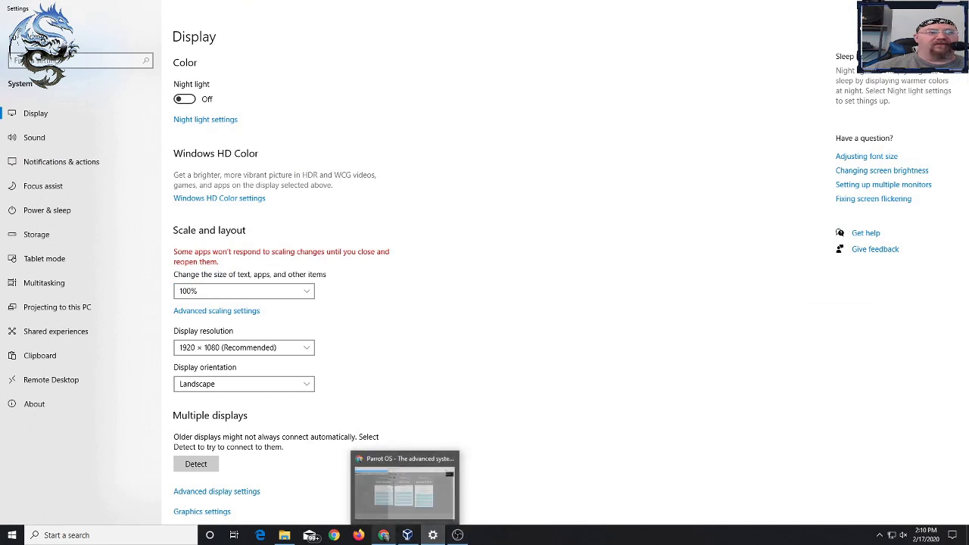
left_click(410, 492)
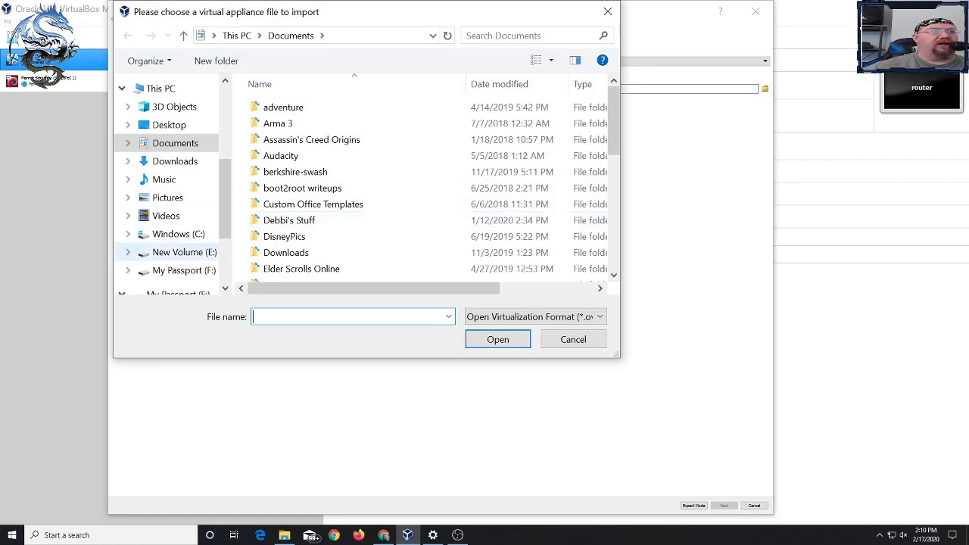
- Choose Parrot-security-4.7_virtual.ova from the E:\vms folder as the appliance to import
left_click(184, 252)
scroll(424, 189, "down", 10)
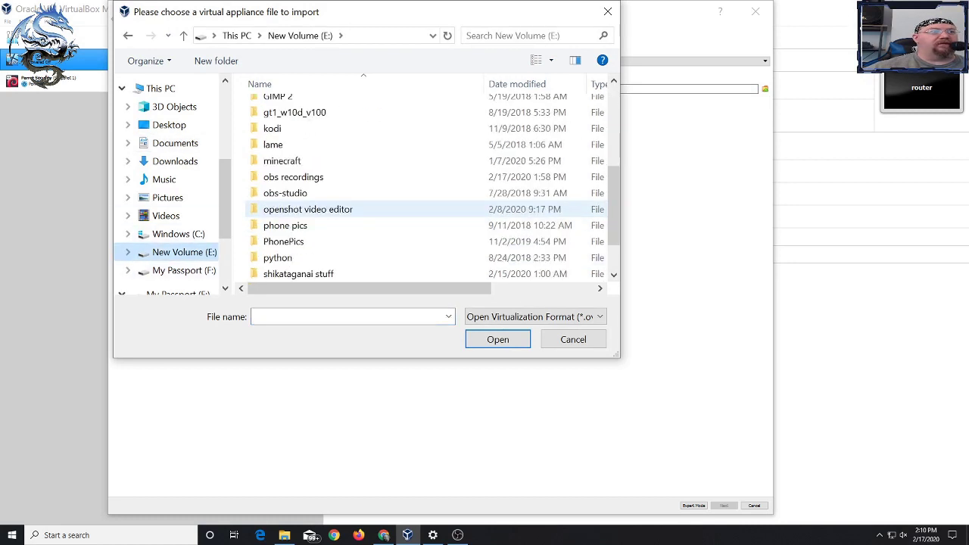
double_click(288, 253)
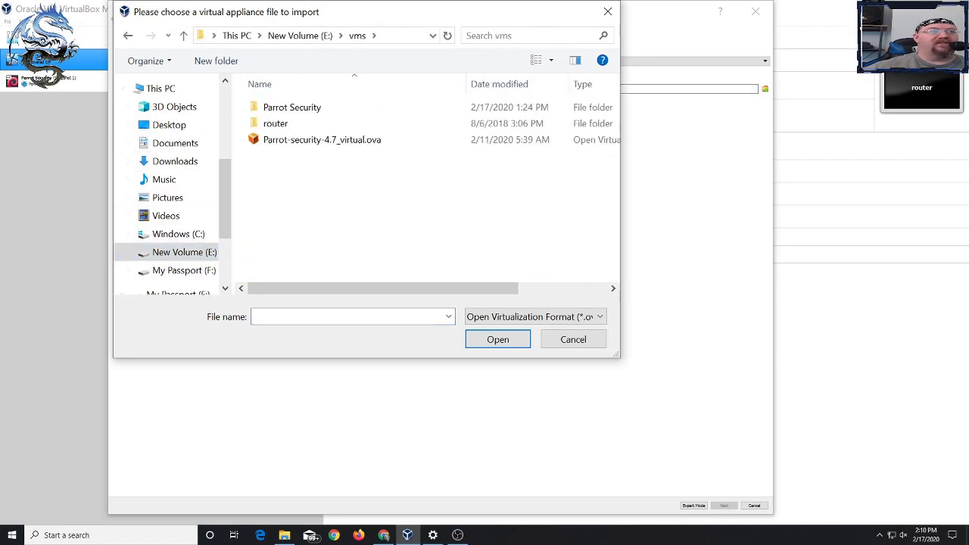
left_click(322, 139)
left_click(497, 339)
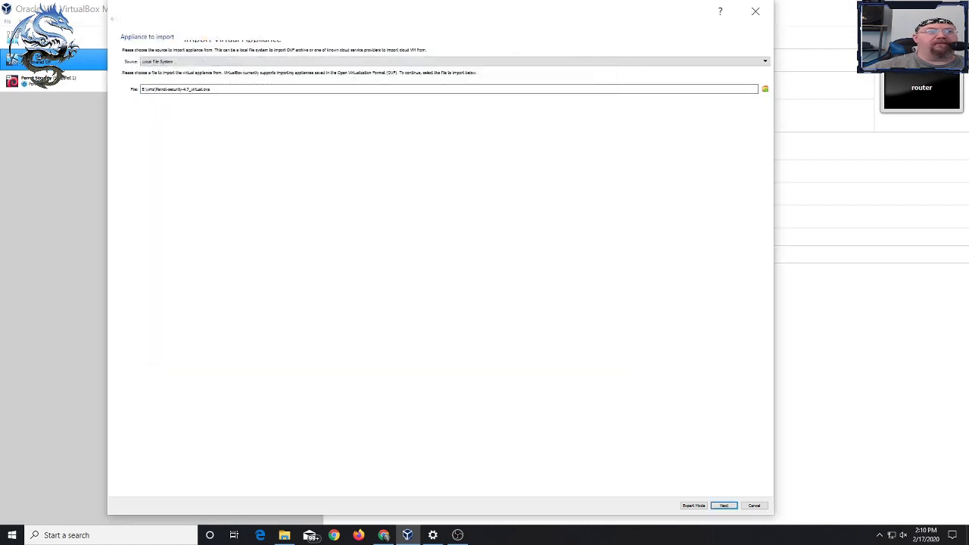
- Import the Parrot Security appliance, agree to its licence, and switch to OBS
left_click(724, 505)
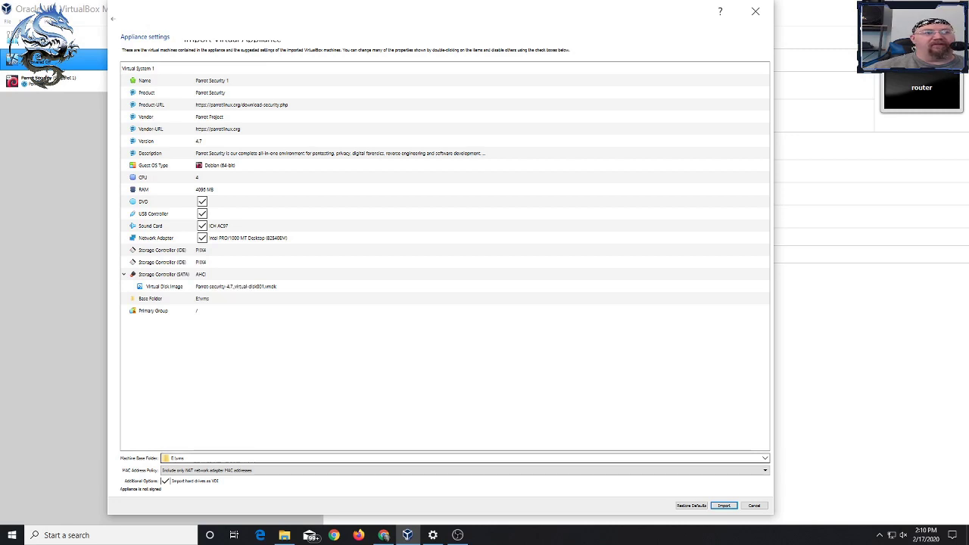
key("Return")
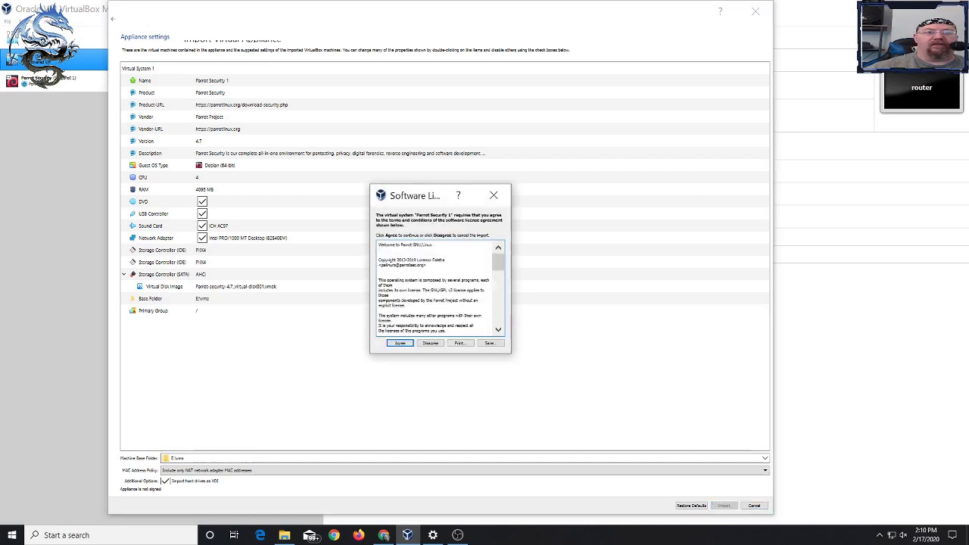
key("Return")
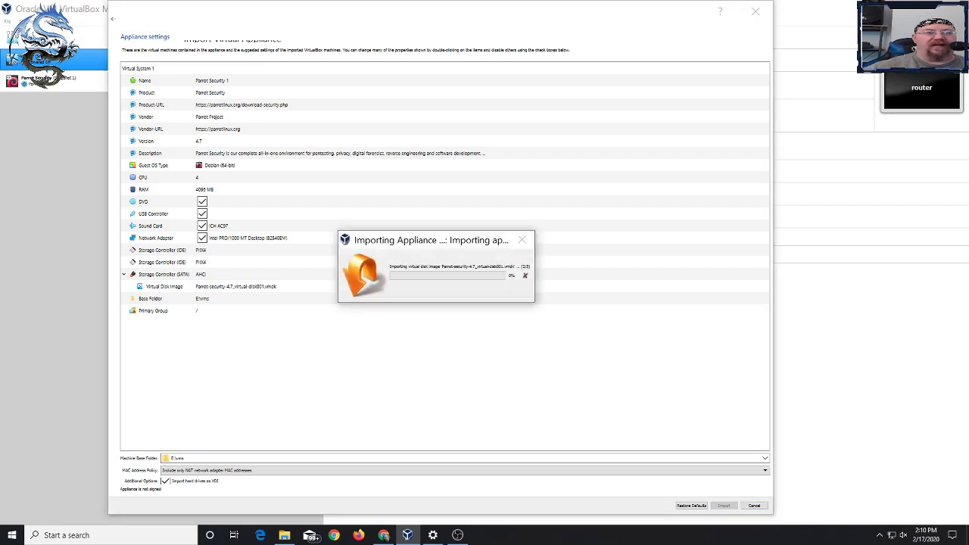
left_click(457, 535)
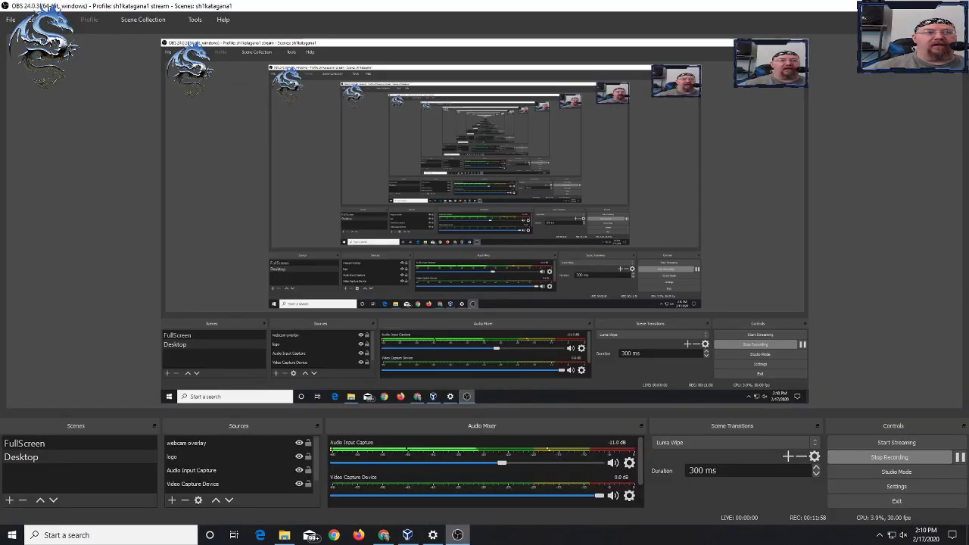
- Restore display scaling to 150% (Recommended) and return to the Parrot download page
left_click(433, 535)
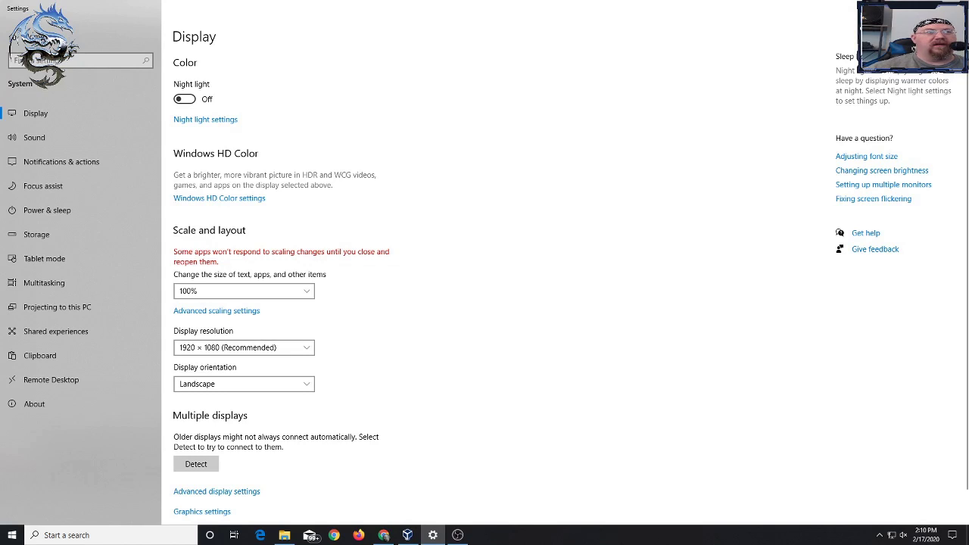
left_click(244, 291)
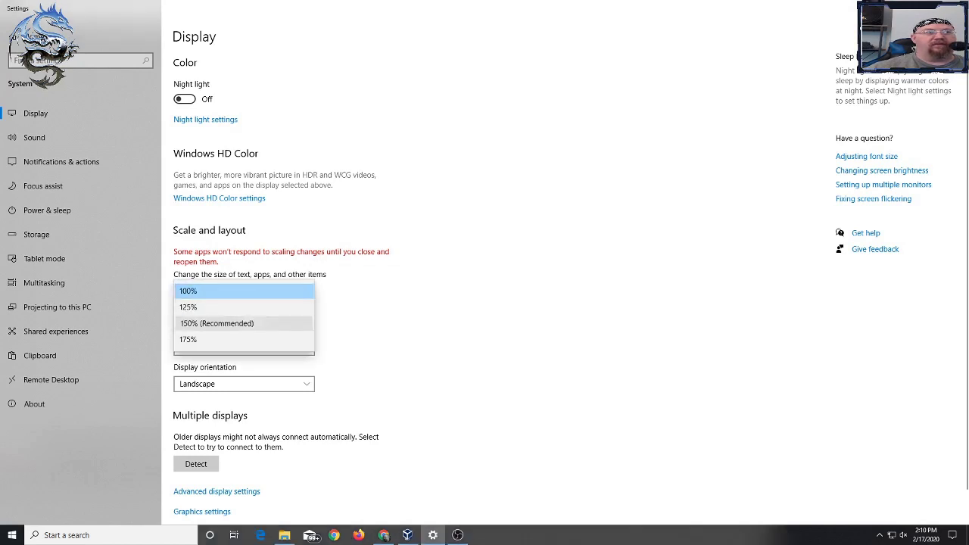
left_click(216, 322)
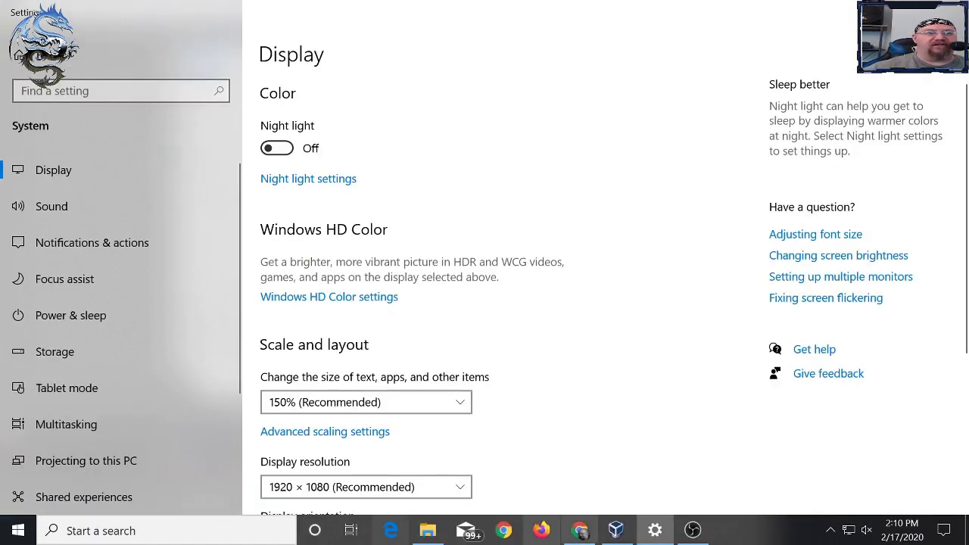
left_click(580, 530)
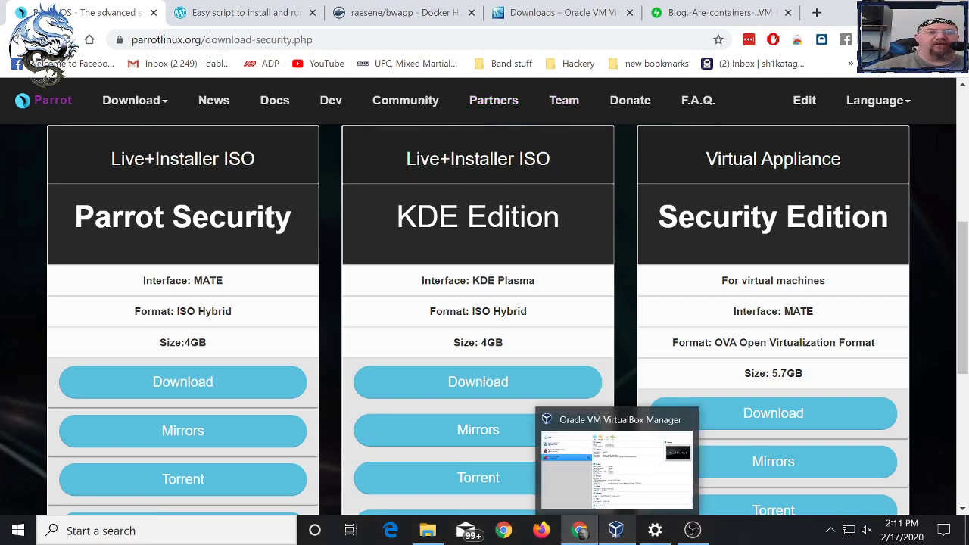
- Rename Parrot Security 1 to 'Parrot Security lerooyy jenkins' in its General settings
left_click(615, 530)
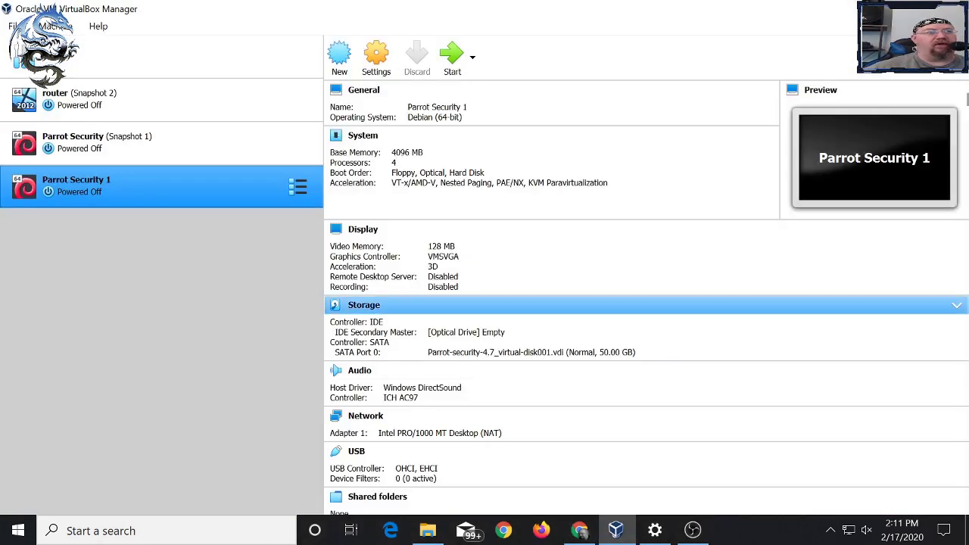
right_click(148, 194)
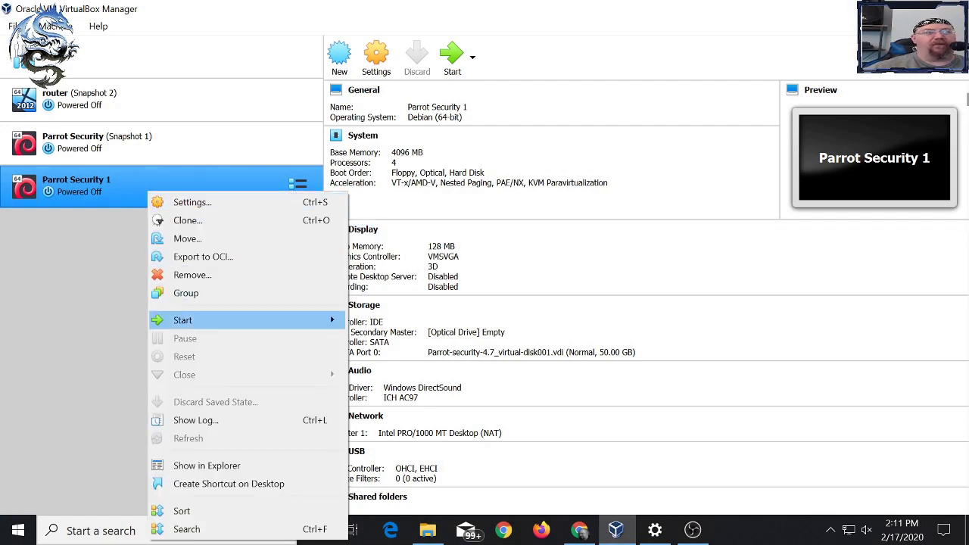
left_click(192, 203)
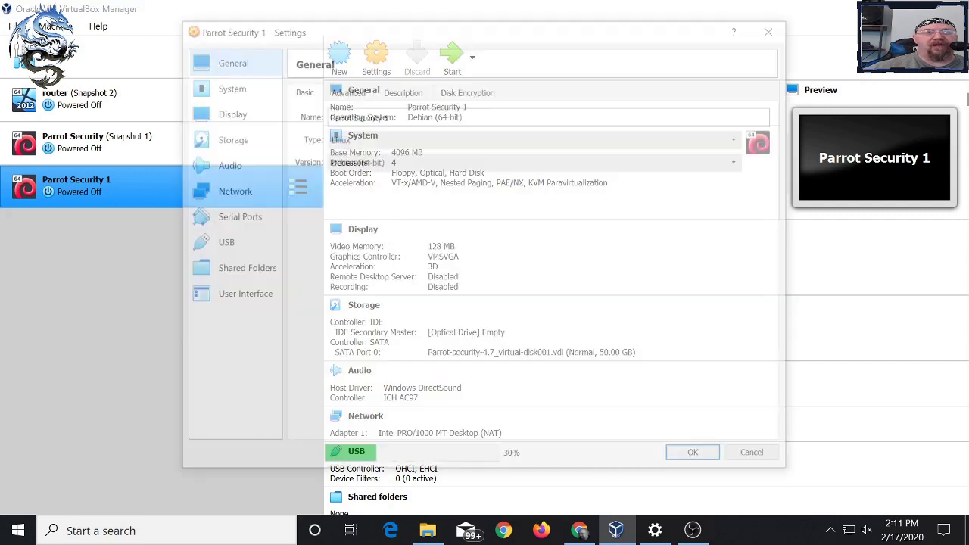
key("BackSpace")
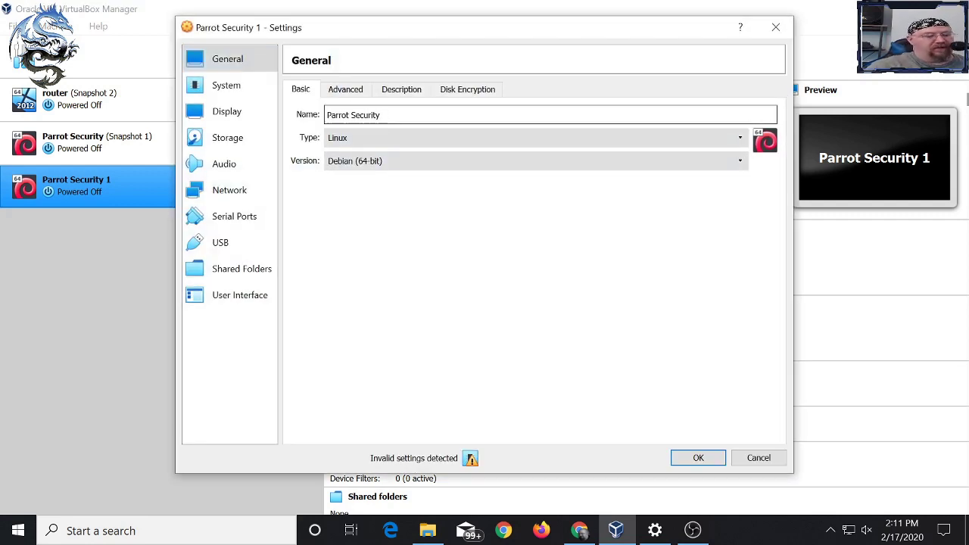
type("lerooyy jenkins")
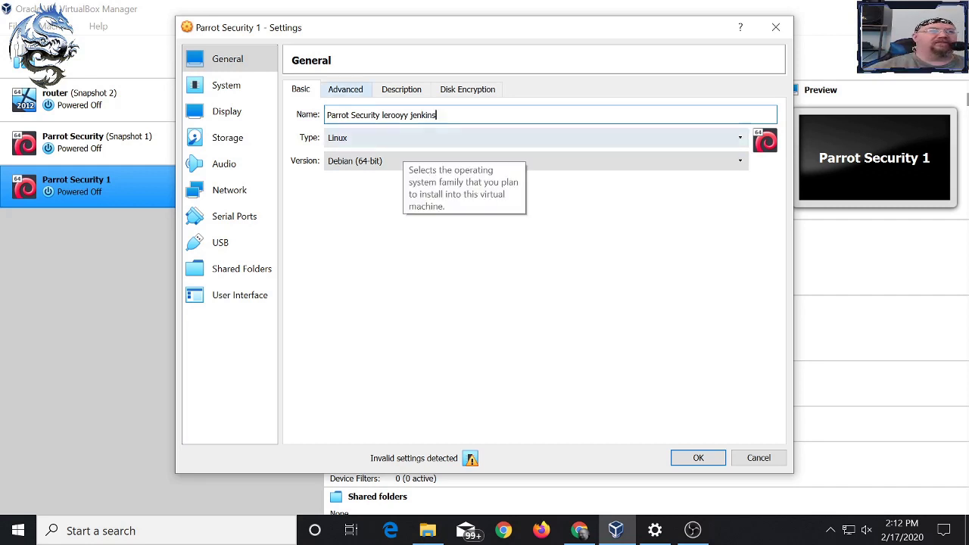
left_click(226, 85)
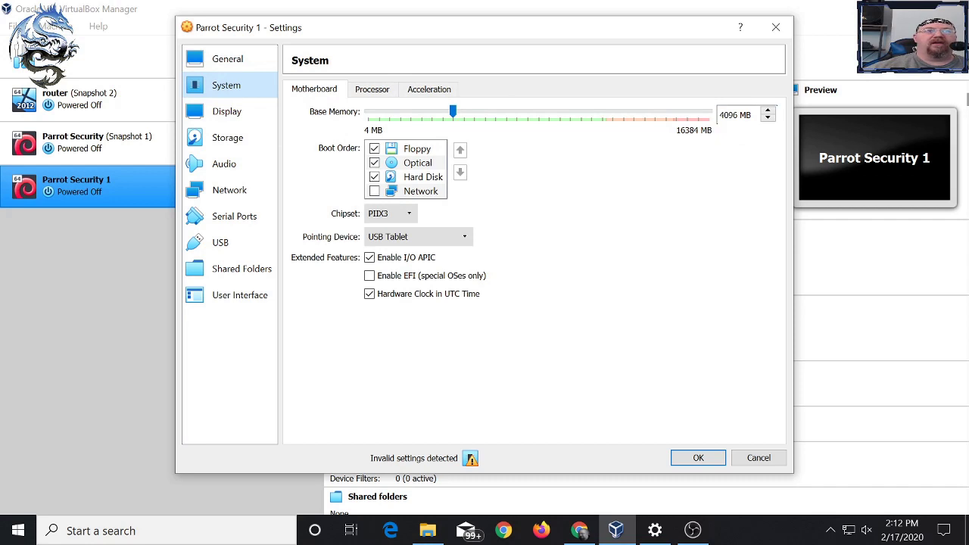
- Set Parrot Security 1's base memory to 8096 MB and its processor count to 2
left_click(722, 115)
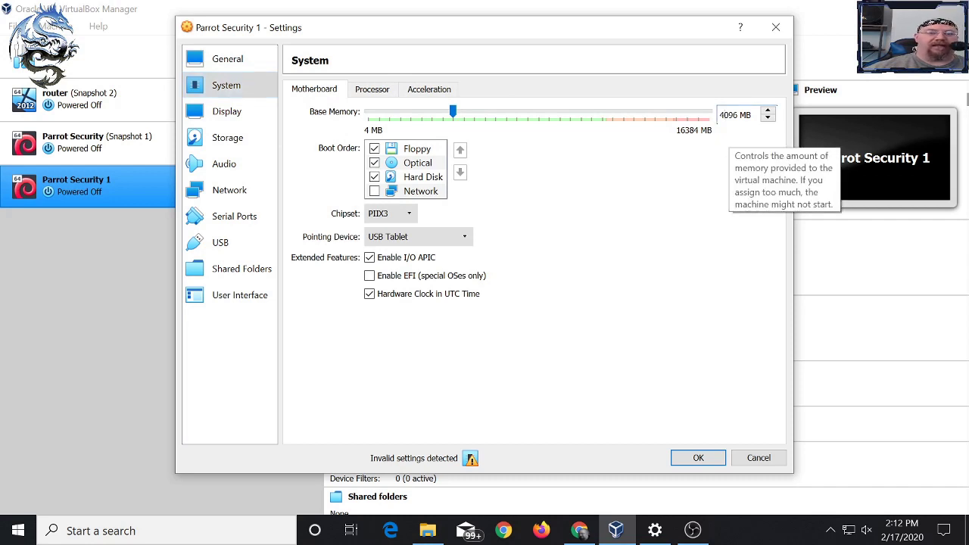
key("BackSpace")
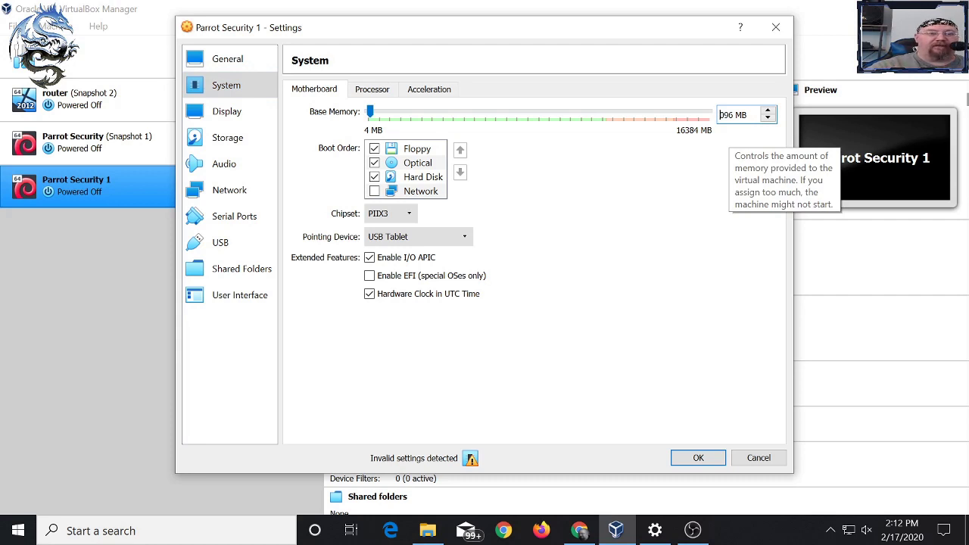
type("8")
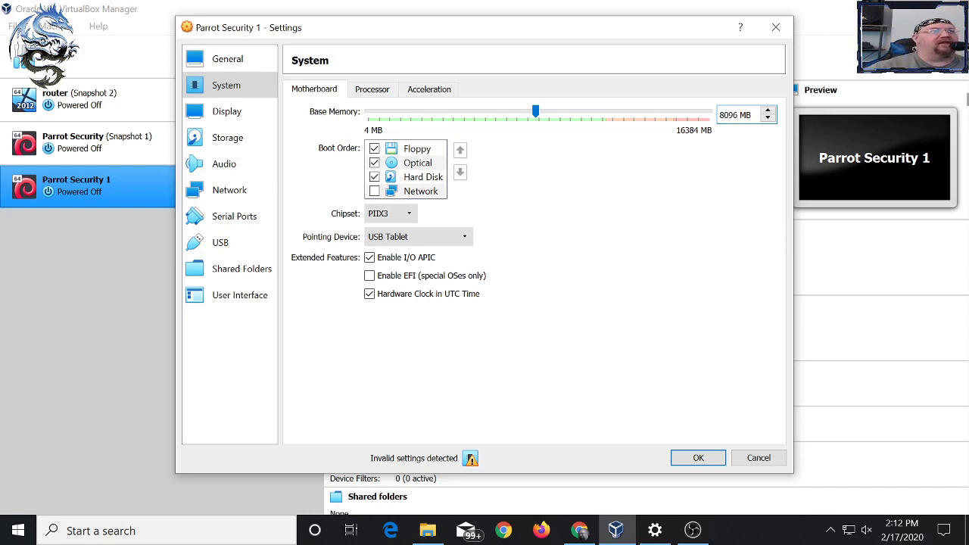
left_click(371, 89)
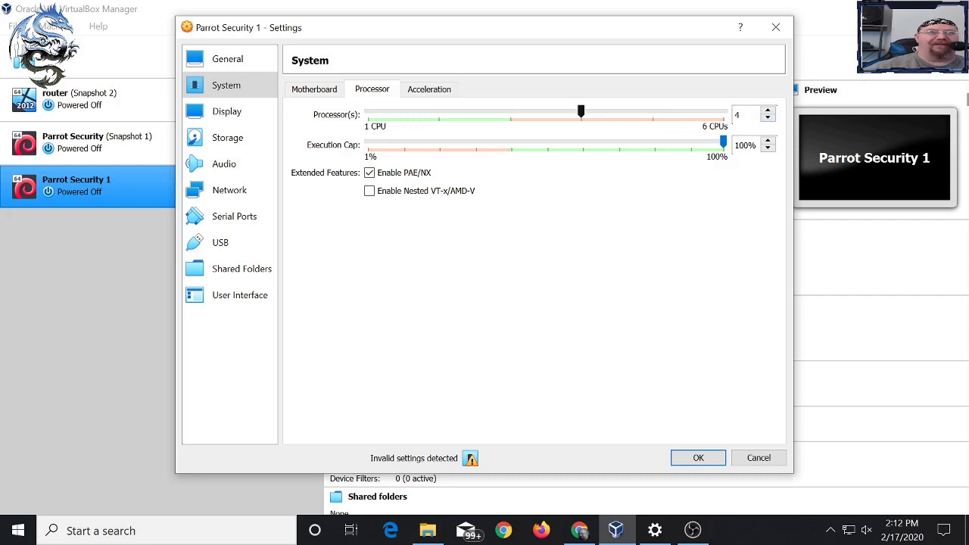
left_click_drag(581, 111, 439, 112)
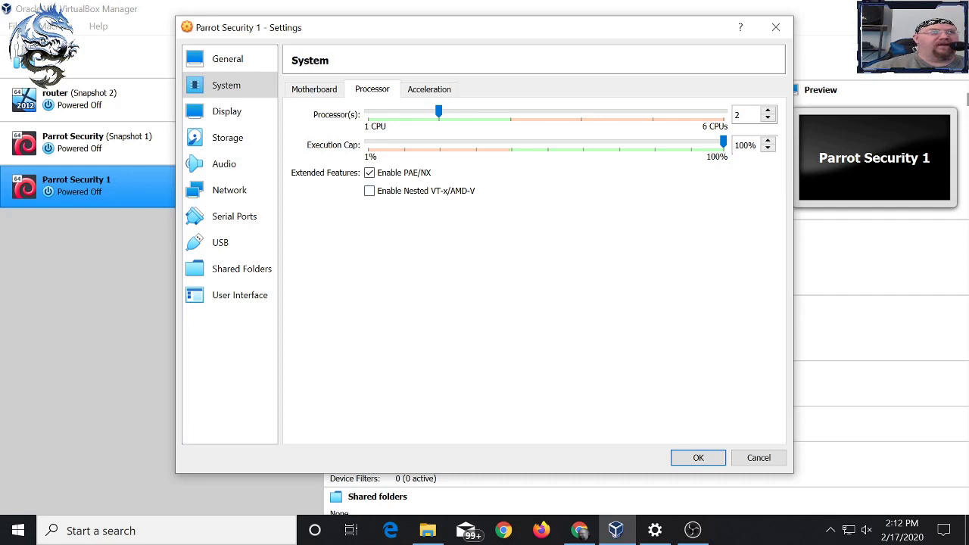
left_click(226, 111)
left_click(227, 137)
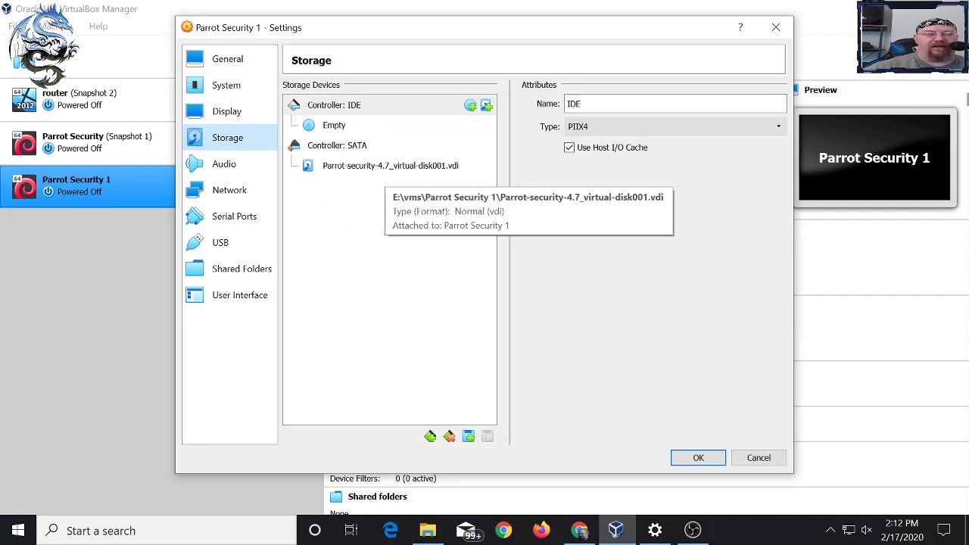
- Show the Network settings page with Adapter 1 attached to NAT
left_click(227, 190)
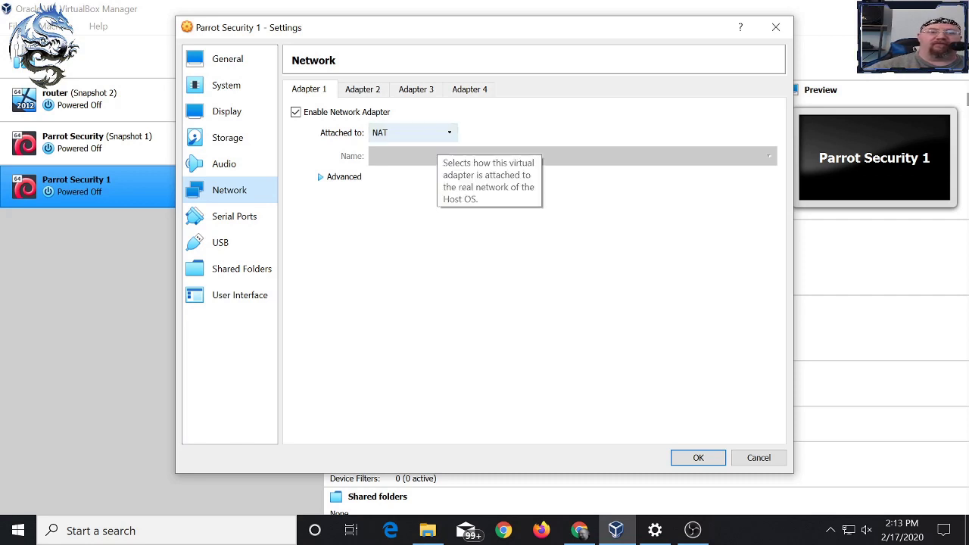
- Try Internal Network for Adapter 1, revert it to NAT, and save the VM settings
left_click(431, 135)
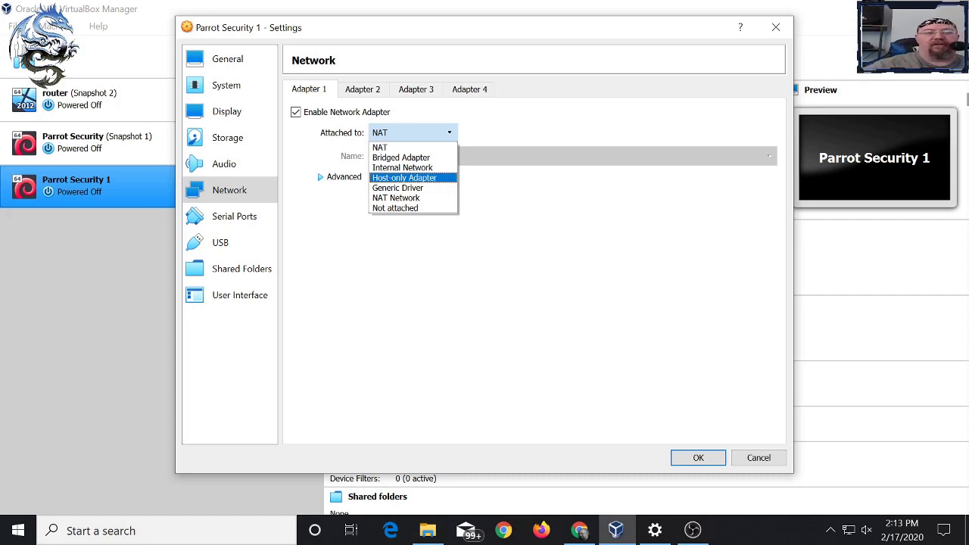
key("Up")
key("Return")
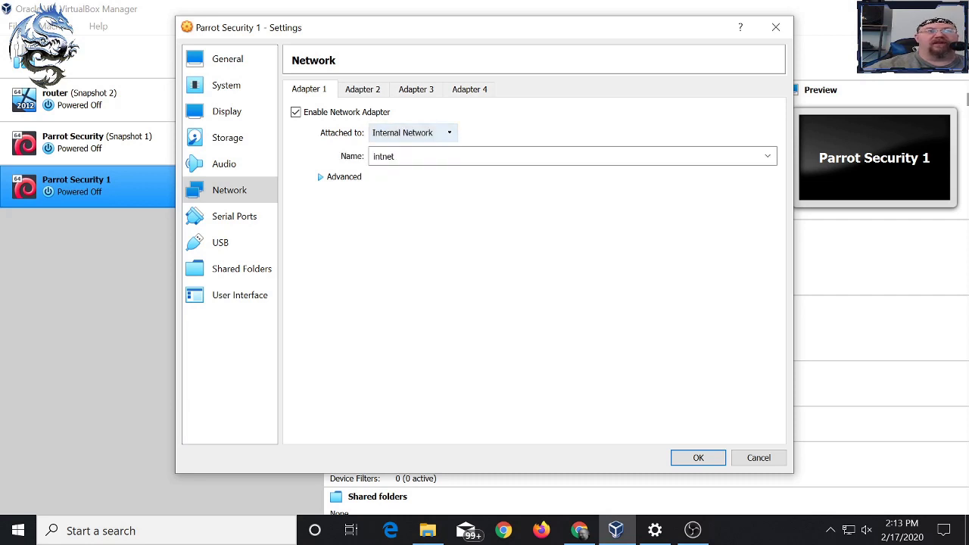
key("alt+Down")
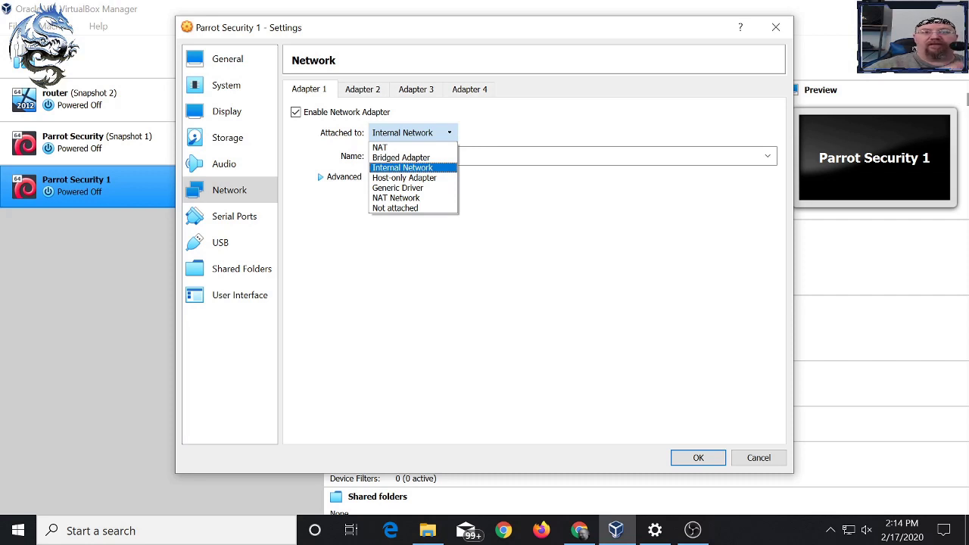
key("Up")
key("Up")
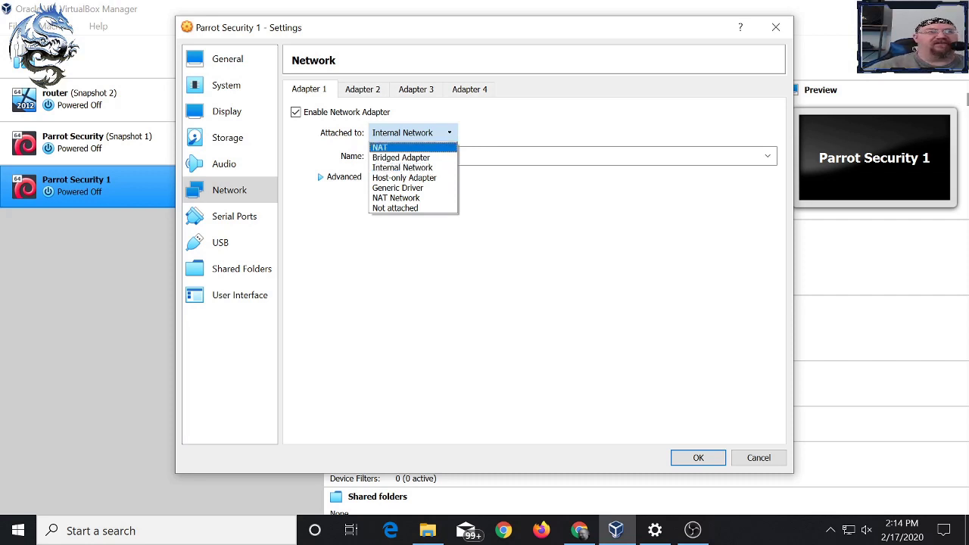
key("Return")
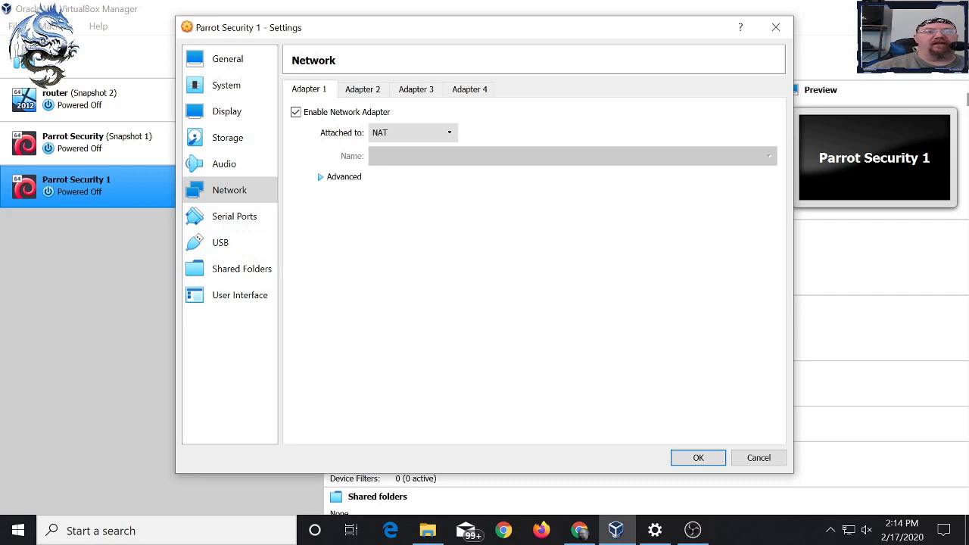
left_click(698, 457)
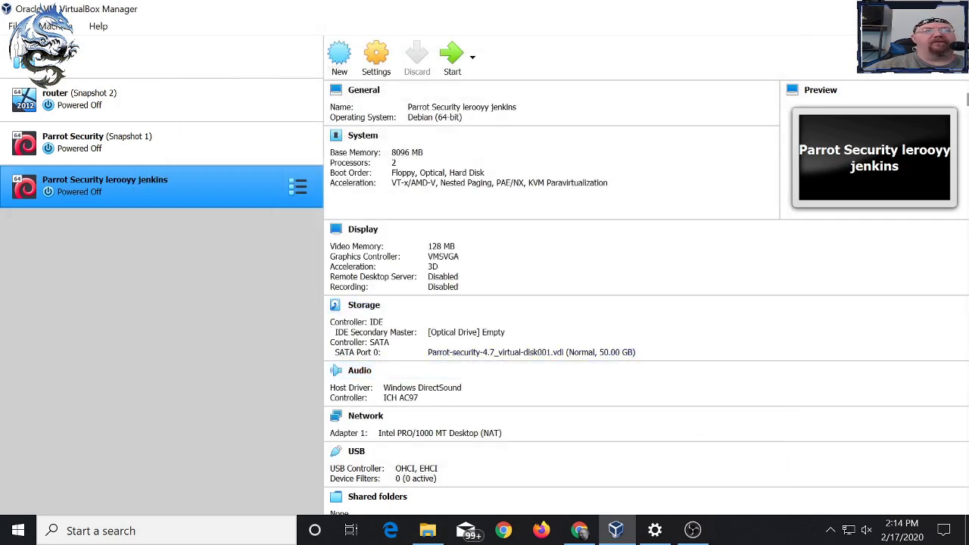
- Start the Parrot Security lerooyy jenkins virtual machine
left_click(452, 57)
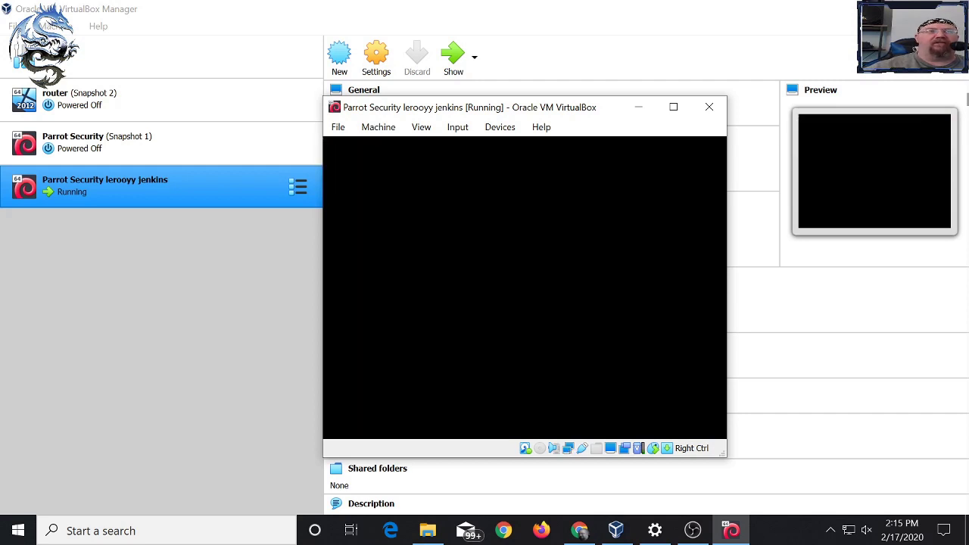
- Log in to the Parrot guest as root through the Other... option, entering the account password
left_click_drag(601, 109, 506, 67)
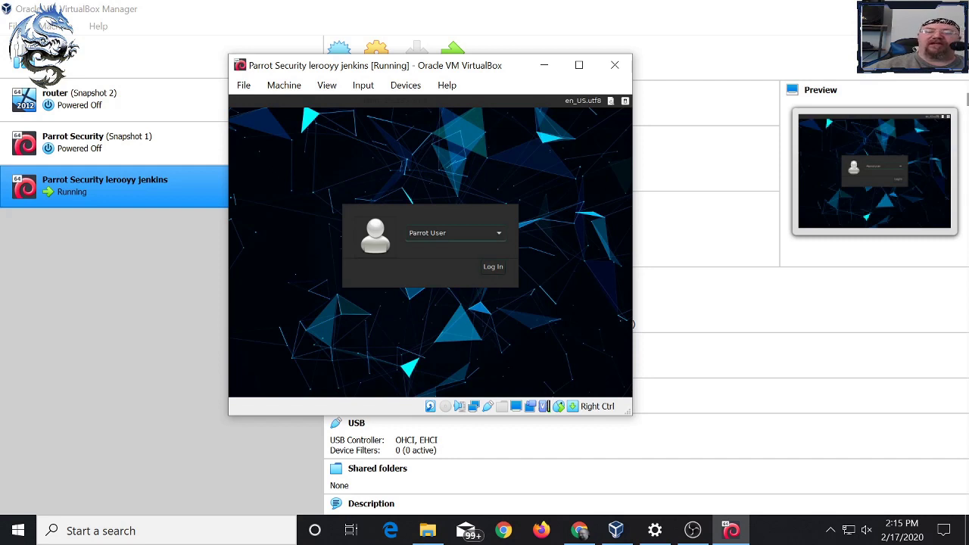
left_click(454, 232)
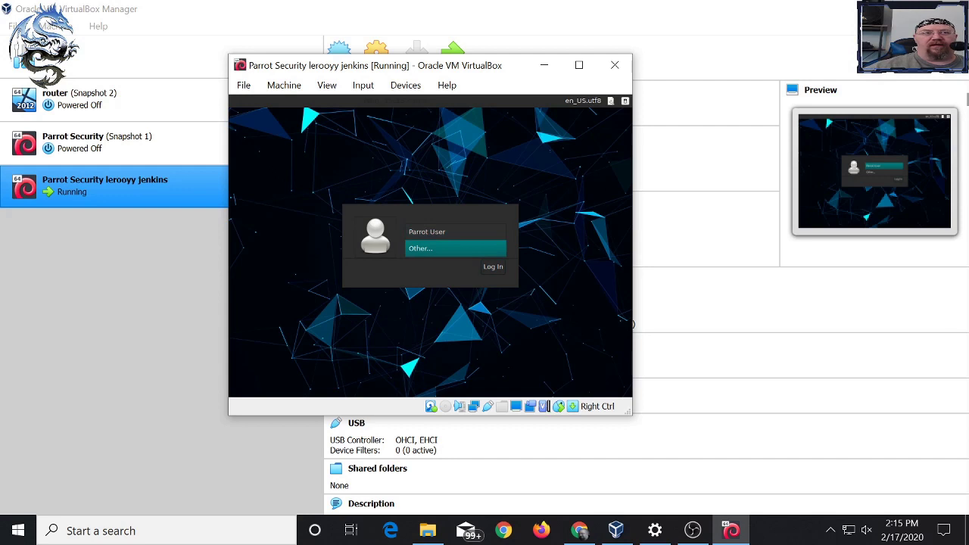
key("Return")
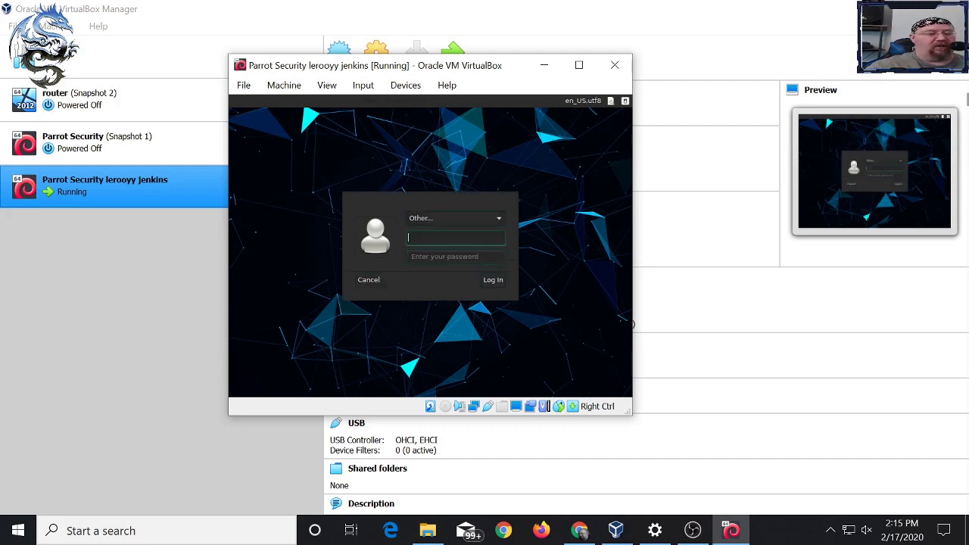
type("root")
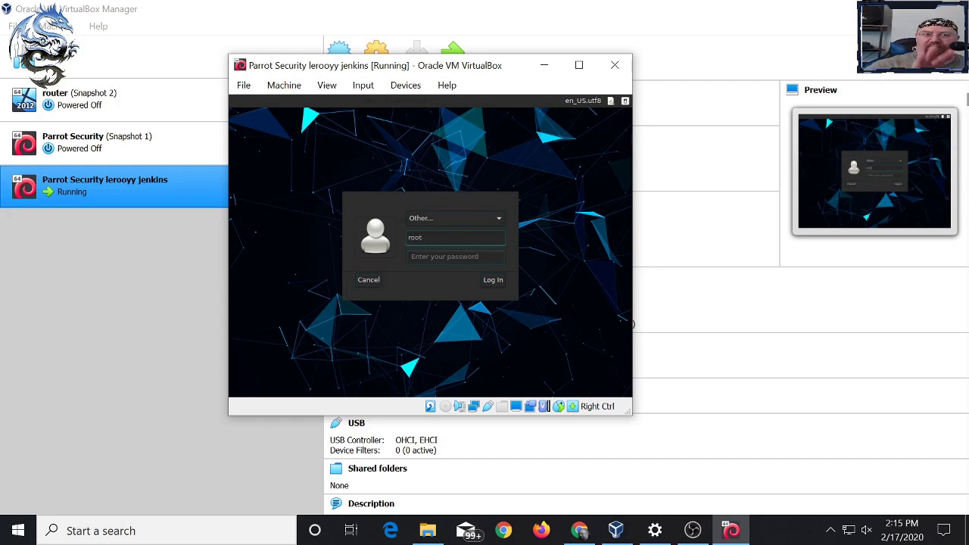
key("Tab")
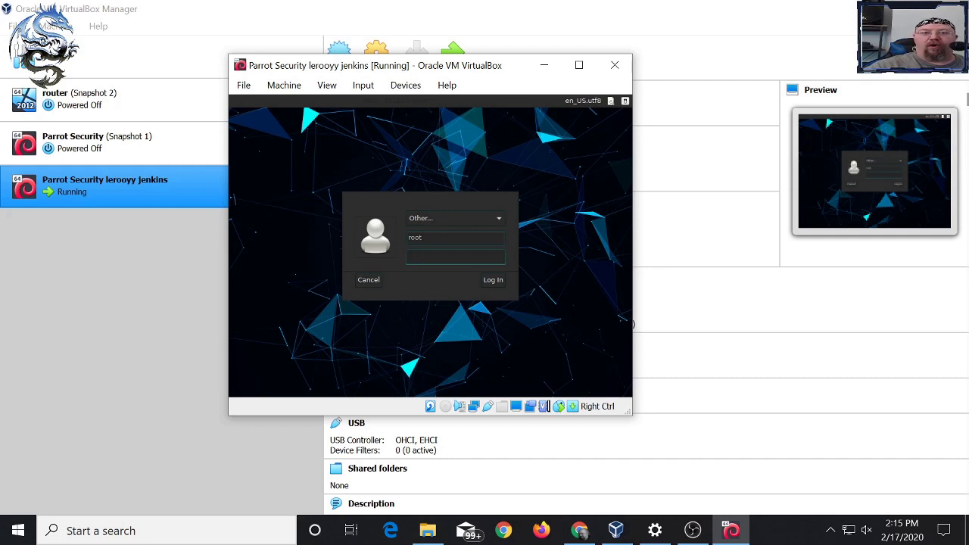
type("toor")
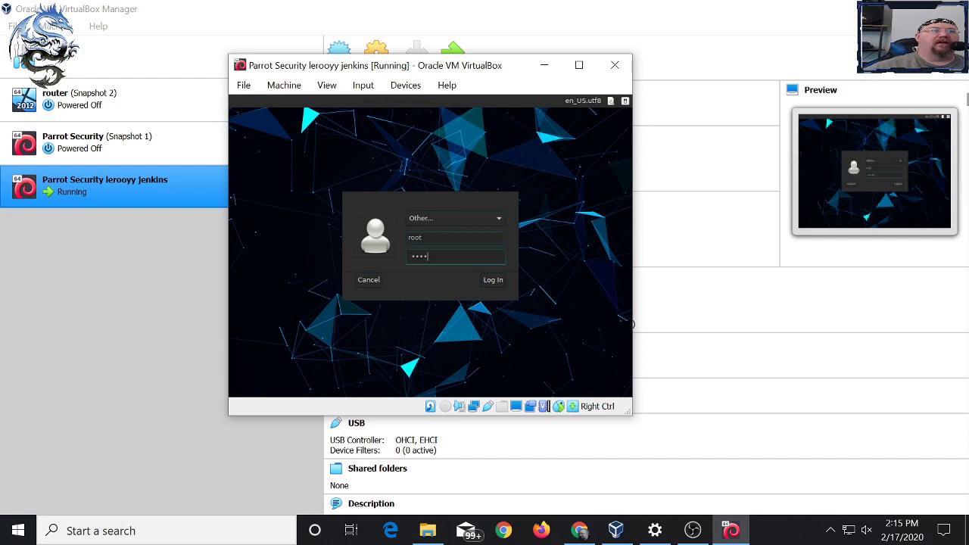
key("Return")
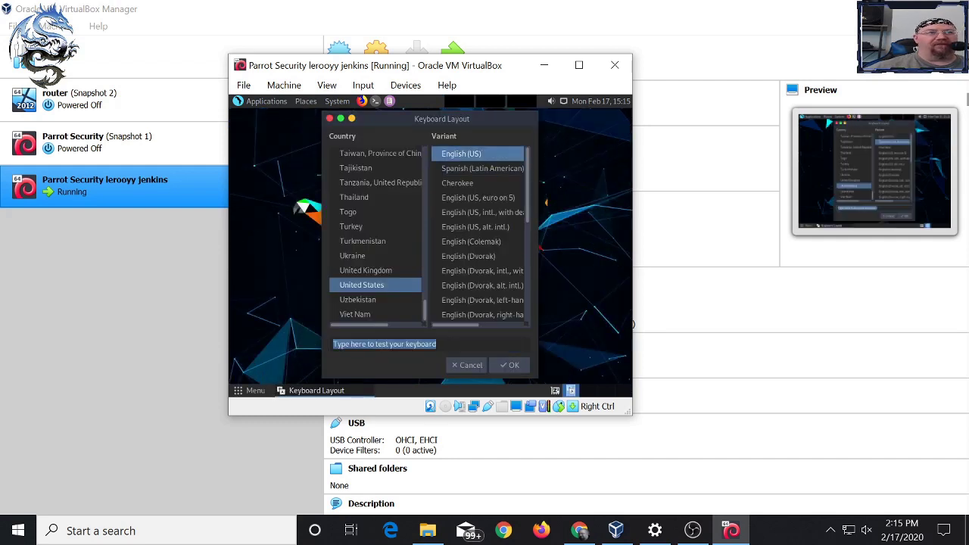
- Dismiss the Keyboard Layout dialog and the check-for-updates question on the MATE desktop
key("Return")
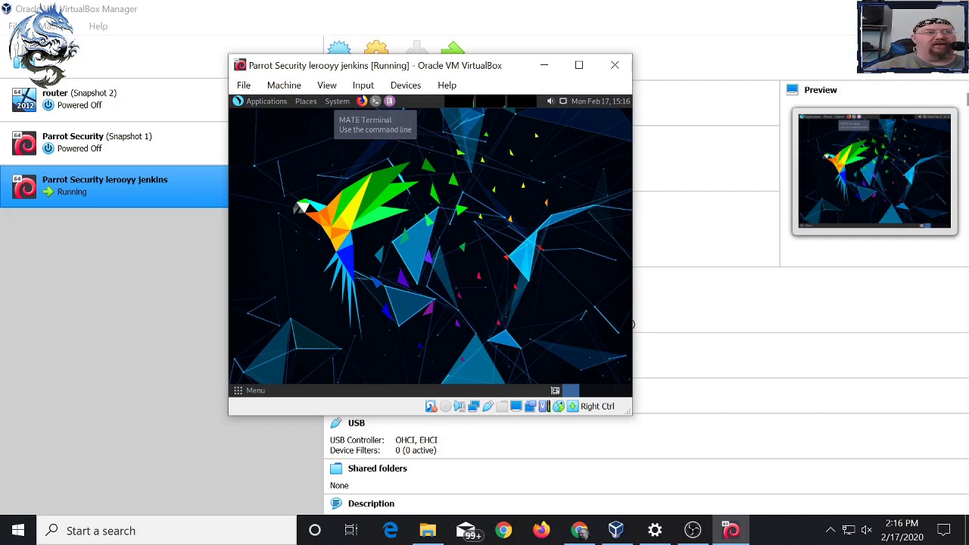
left_click(375, 100)
left_click(336, 100)
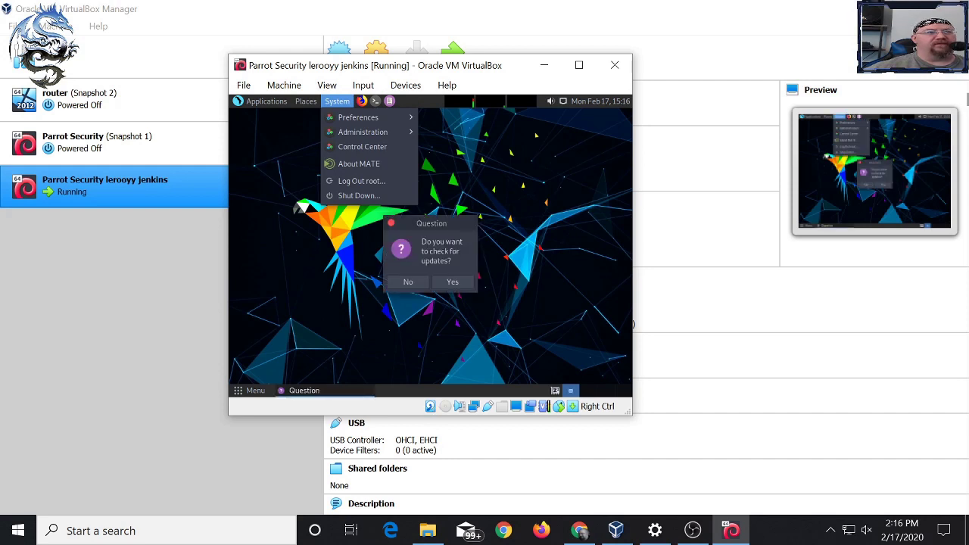
left_click(407, 282)
left_click(408, 282)
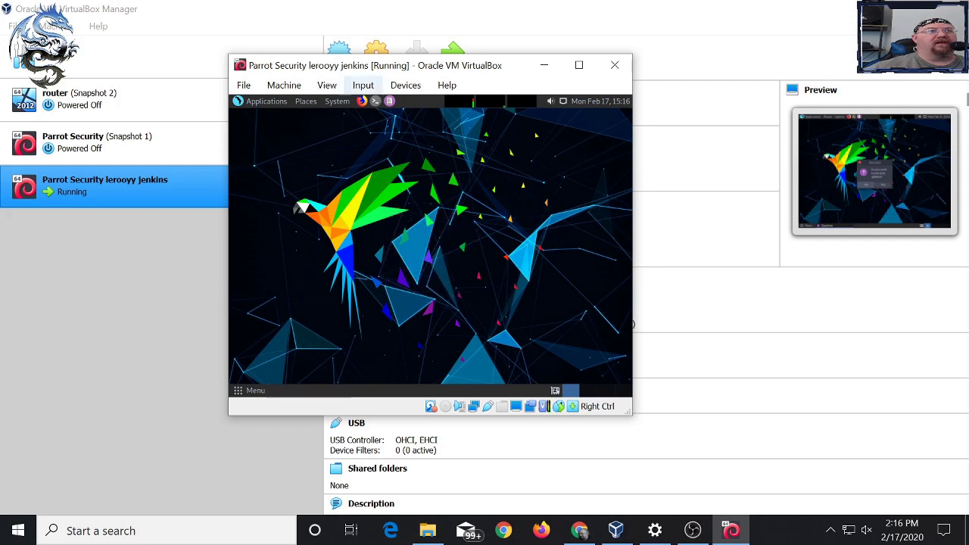
left_click(363, 85)
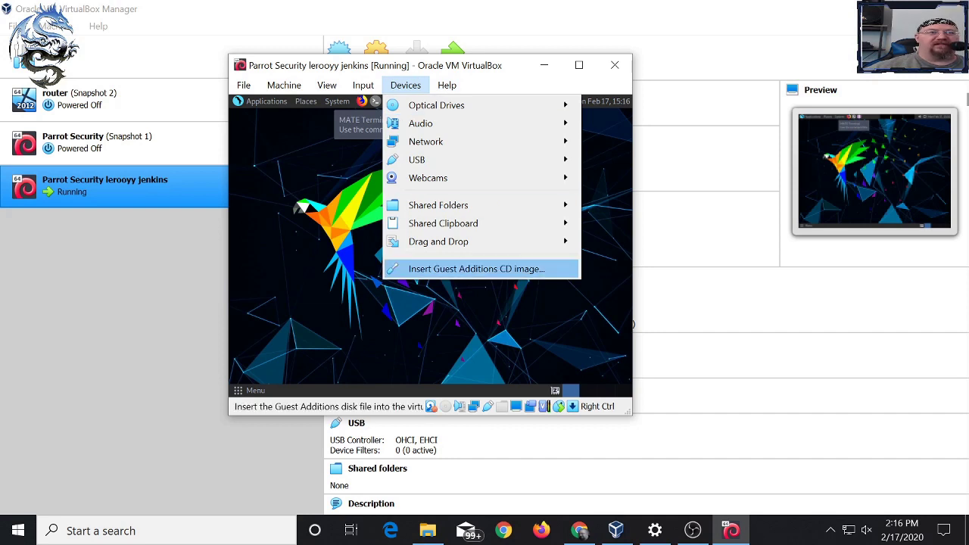
- Open root's Home folder in the guest file manager from Places
left_click(476, 268)
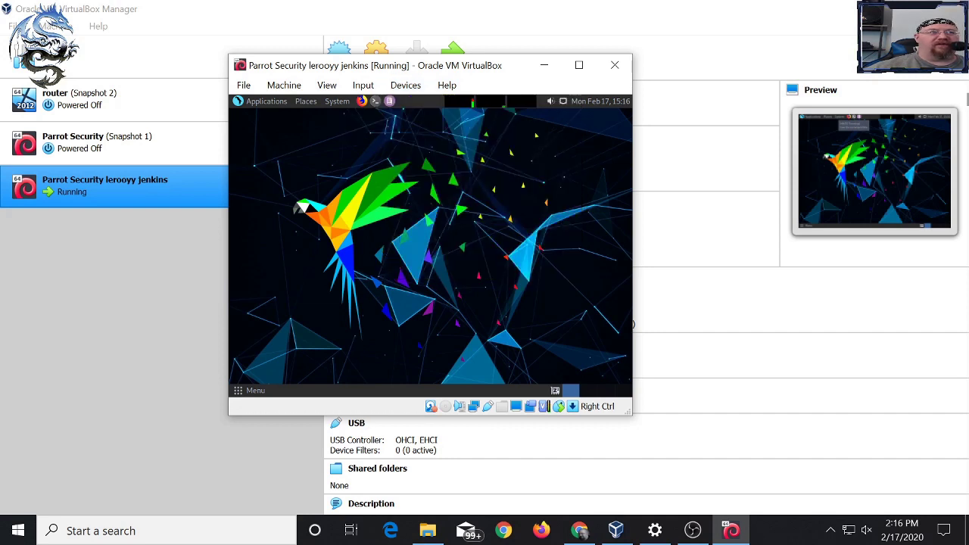
left_click(306, 101)
left_click(318, 117)
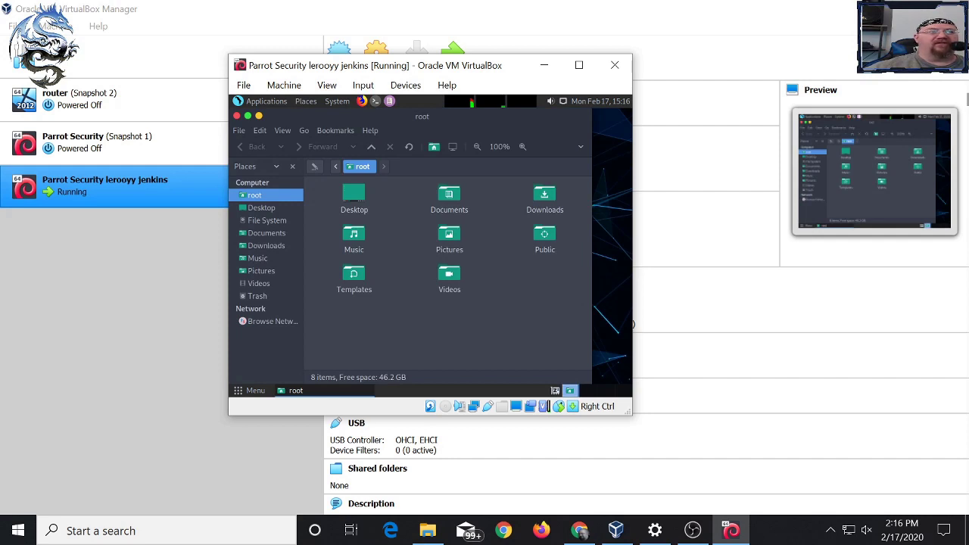
- Insert the Guest Additions CD image, browse the VBox_GAs disc, then return home
left_click(362, 84)
mouse_move(405, 85)
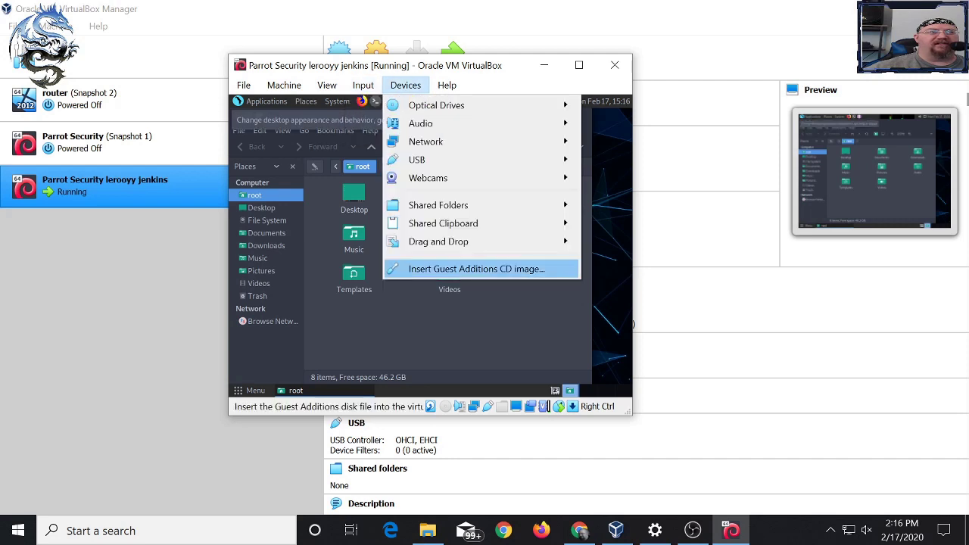
left_click(476, 268)
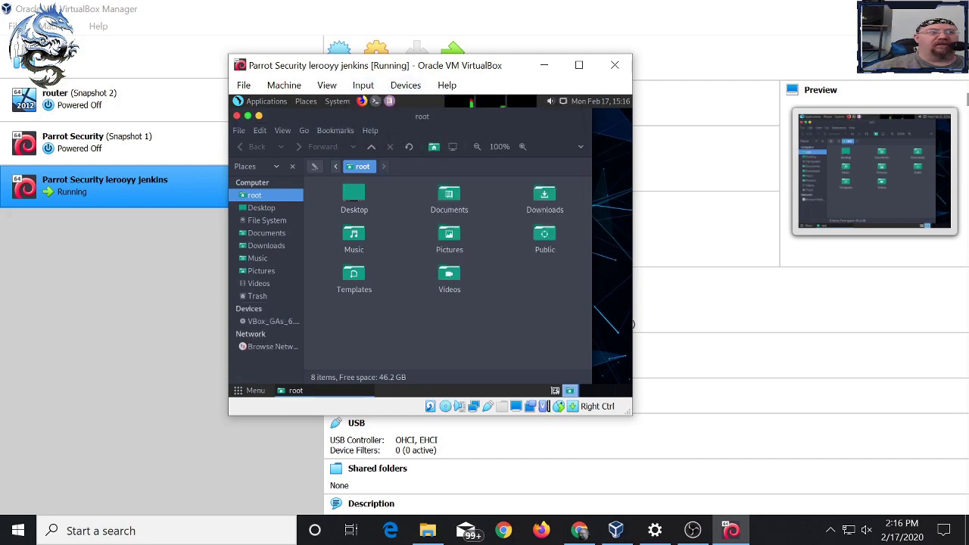
left_click(265, 321)
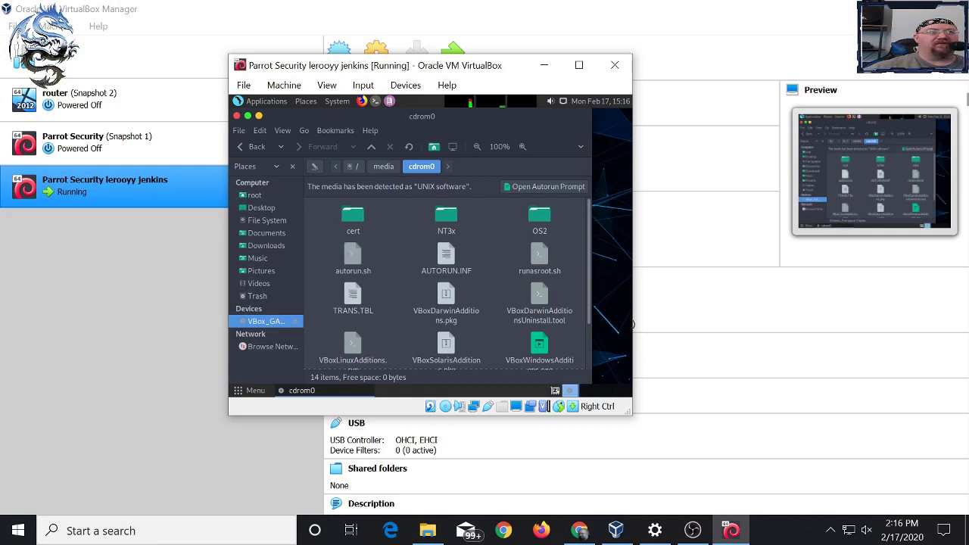
key("alt+Home")
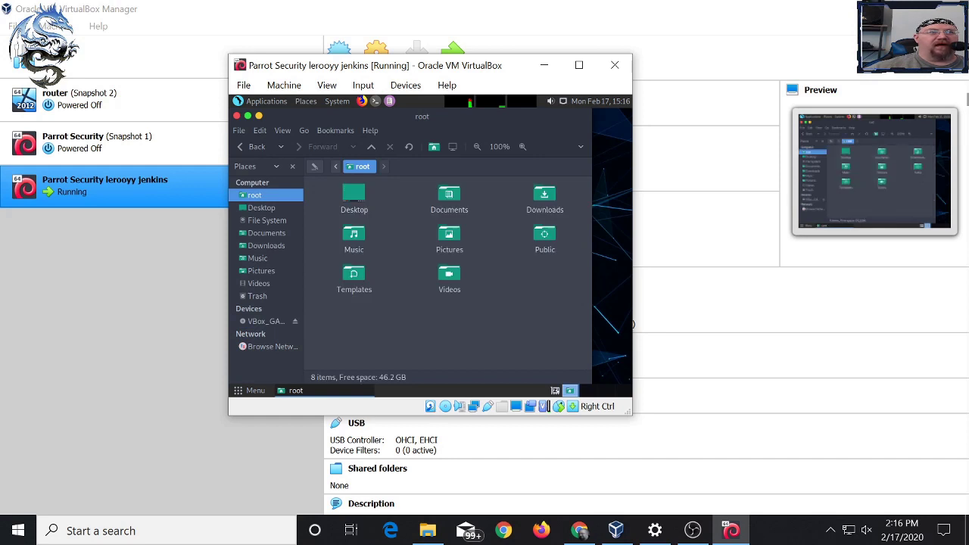
- Create a new folder named 'chuck' in root's home folder
right_click(518, 126)
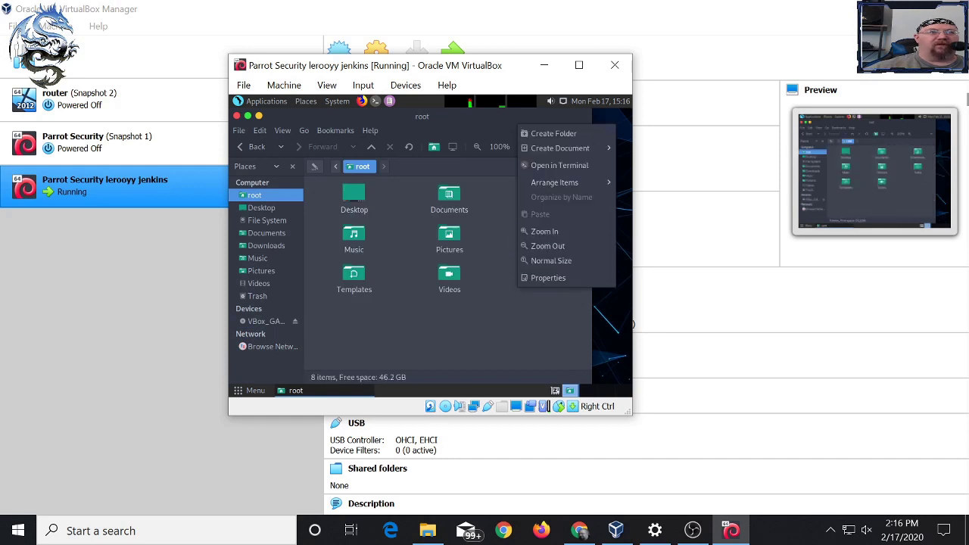
left_click(553, 133)
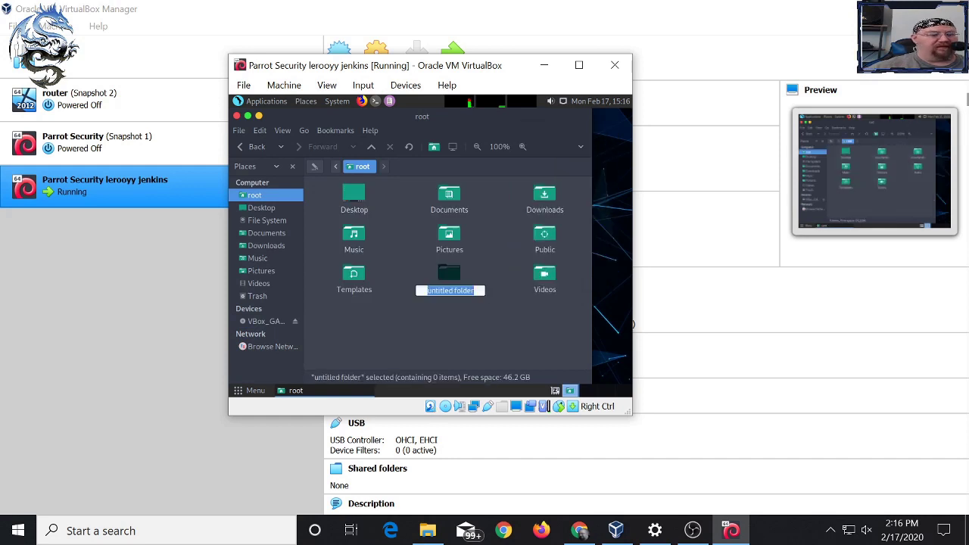
type("chuck")
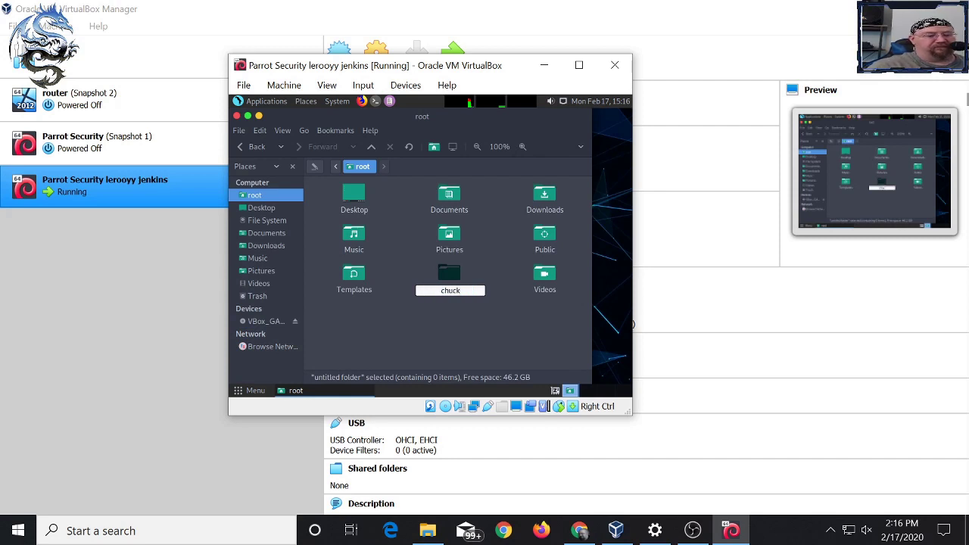
key("Return")
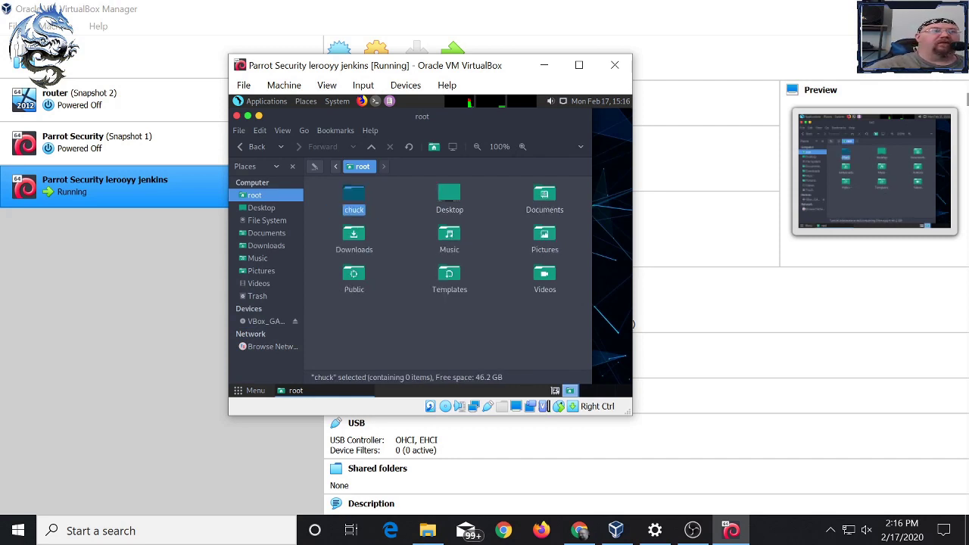
key("Return")
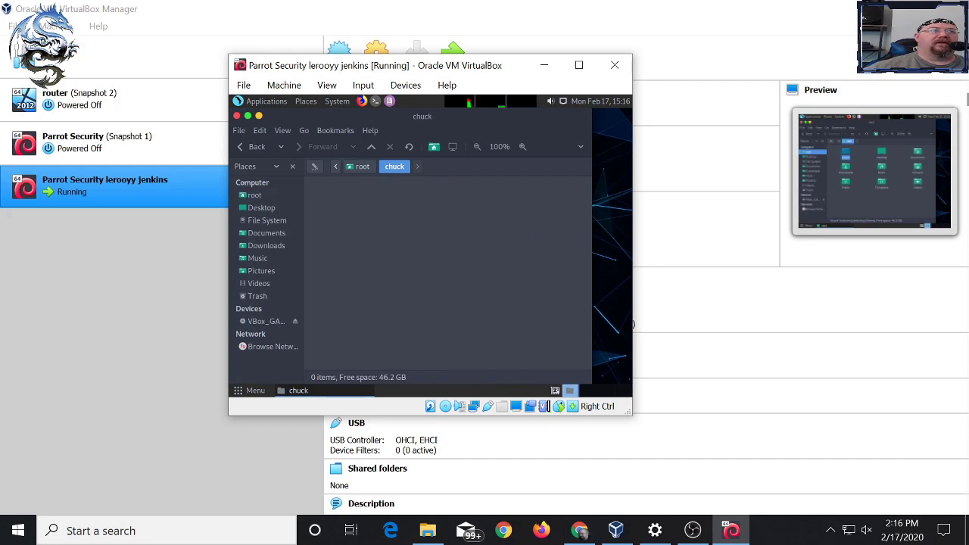
- Copy VBoxLinuxAdditions.run from the Guest Additions disc into chuck and close the file manager
left_click(266, 321)
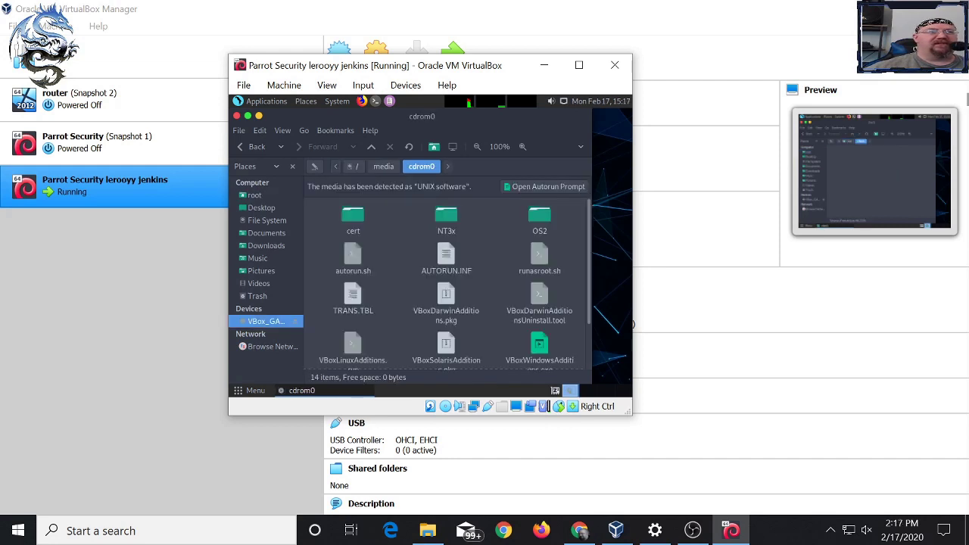
scroll(446, 295, "down", 1)
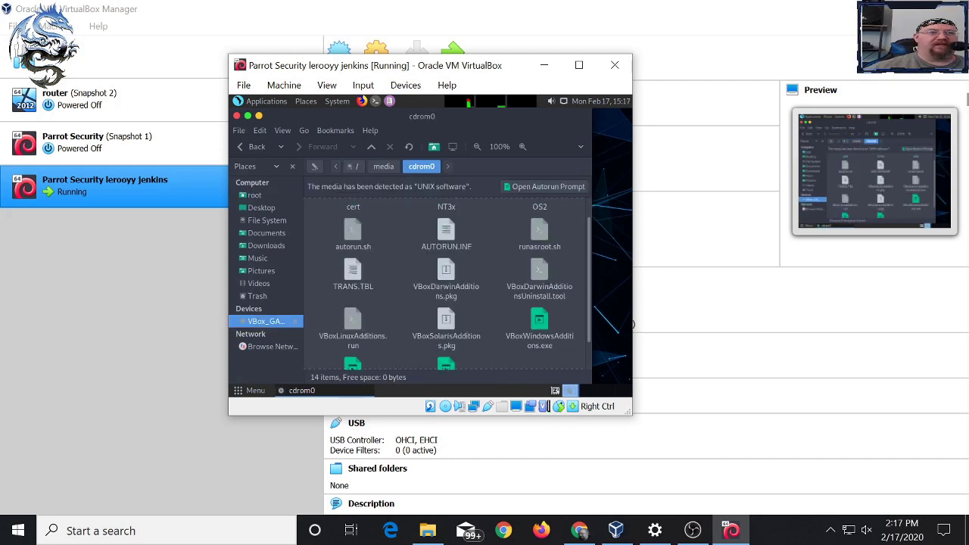
left_click(353, 322)
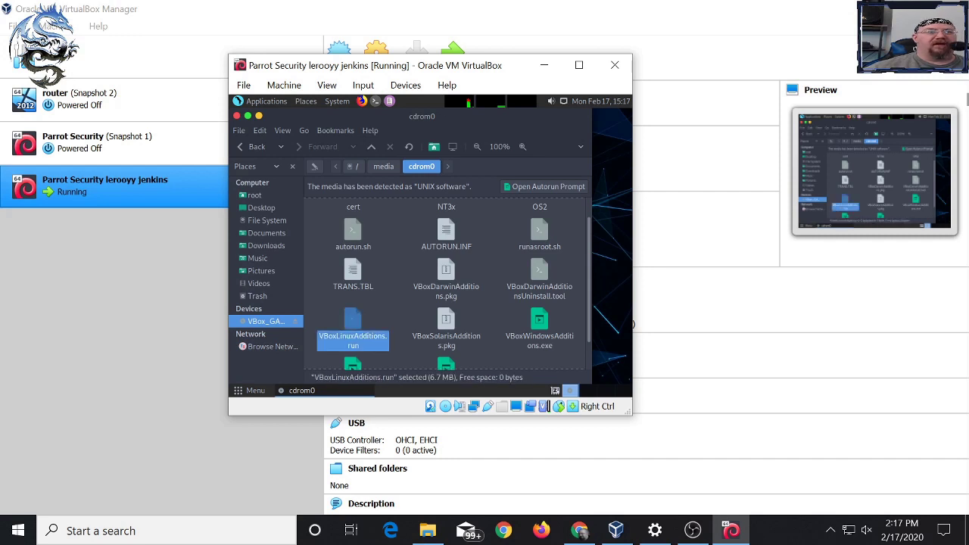
right_click(353, 321)
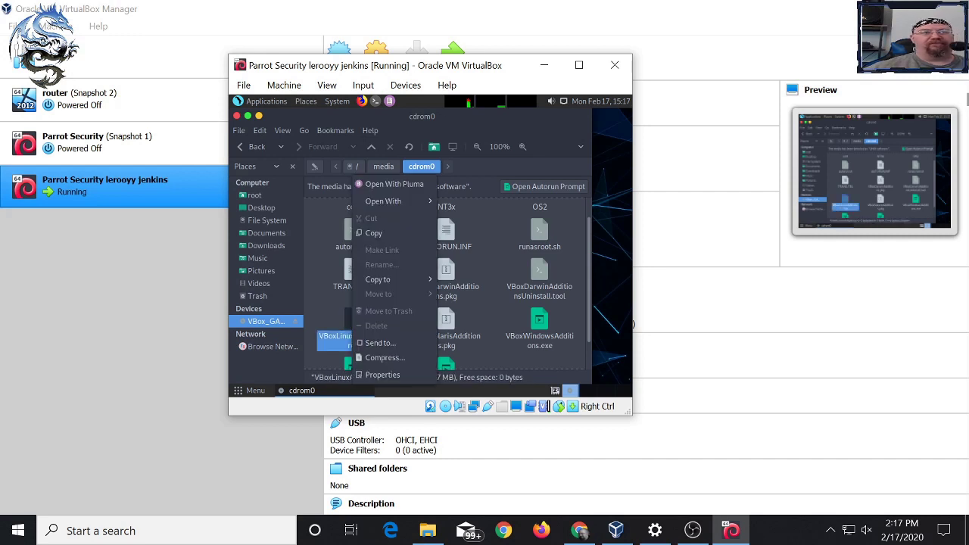
left_click(374, 233)
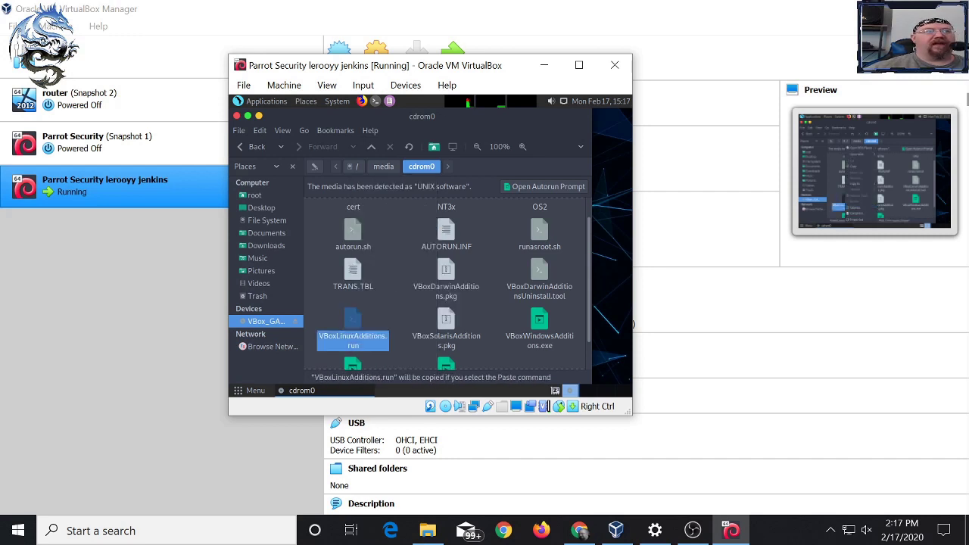
left_click(254, 194)
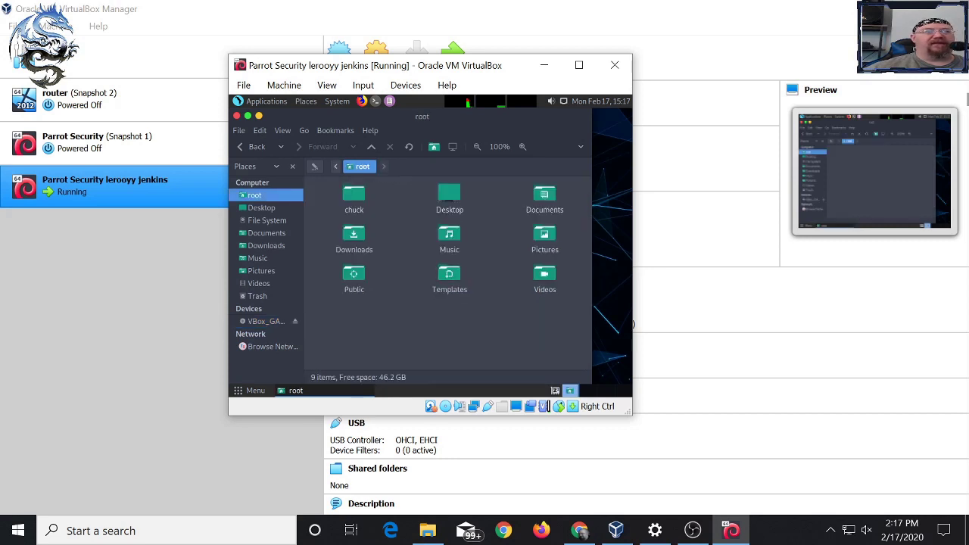
double_click(353, 194)
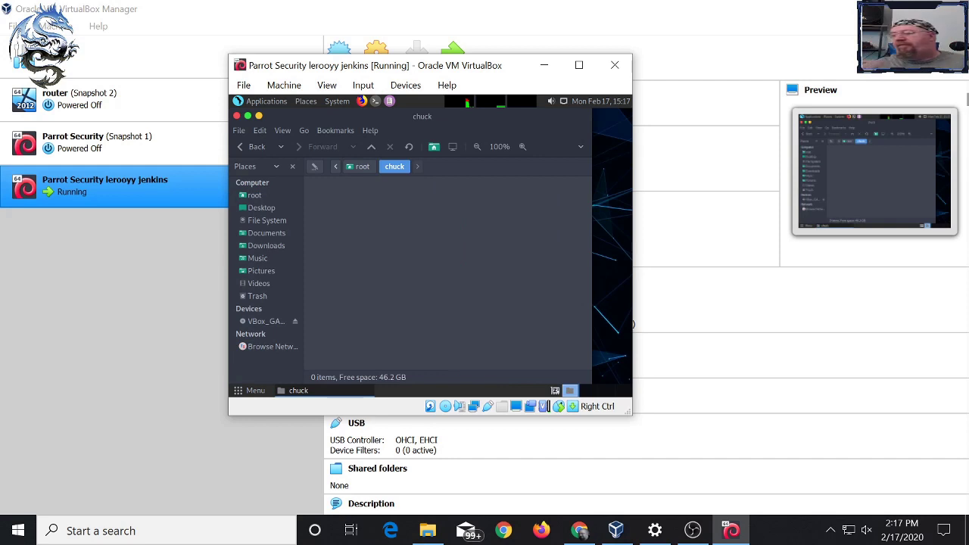
right_click(362, 210)
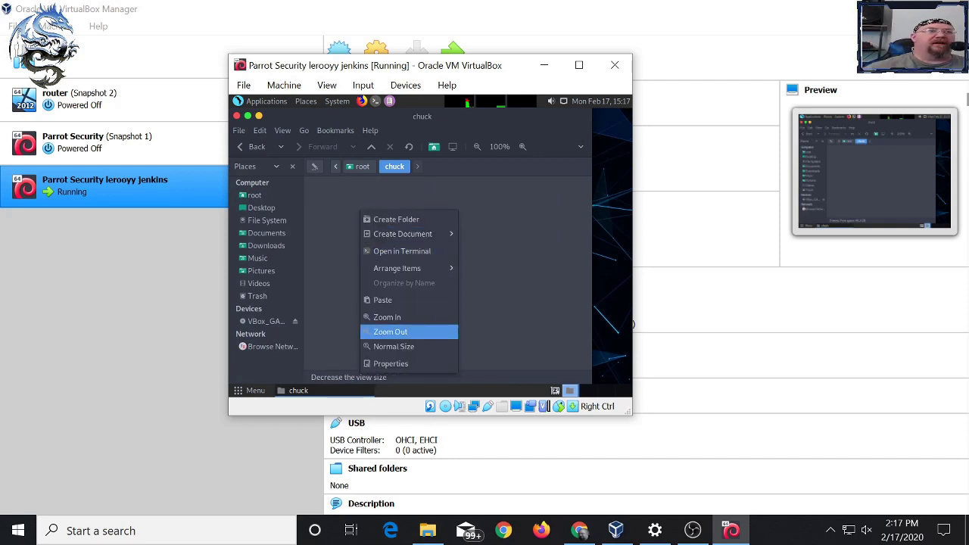
left_click(382, 300)
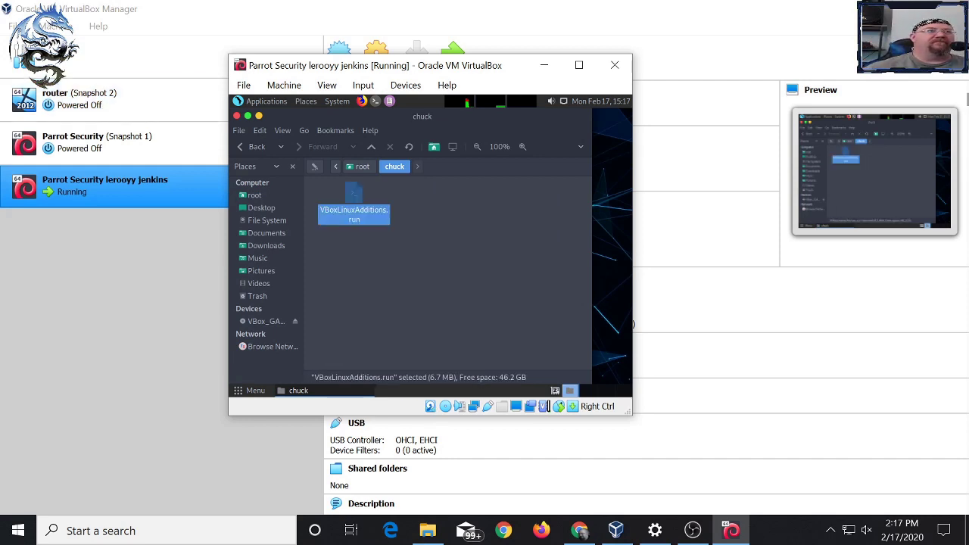
key("ctrl+w")
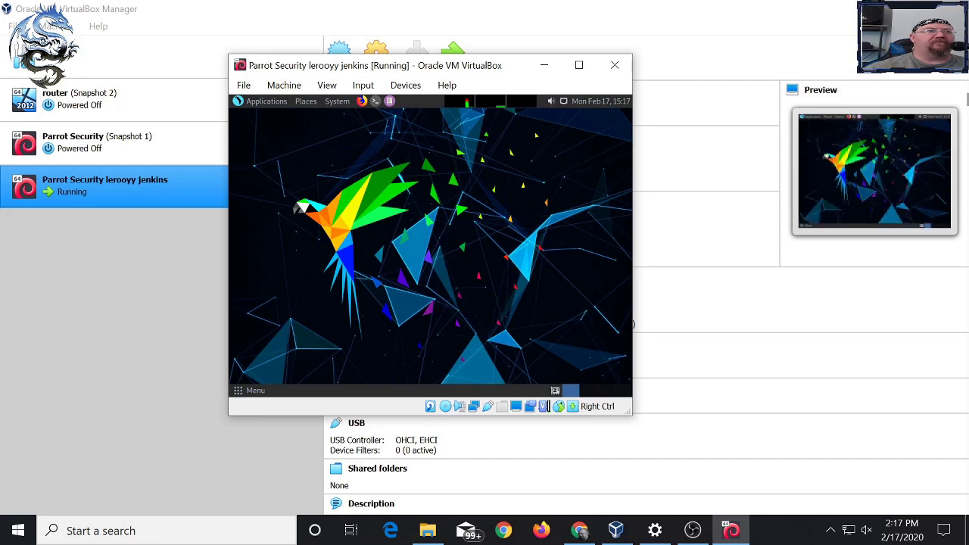
- Open an enlarged guest terminal and check the working directory with pwd and ls
left_click(376, 102)
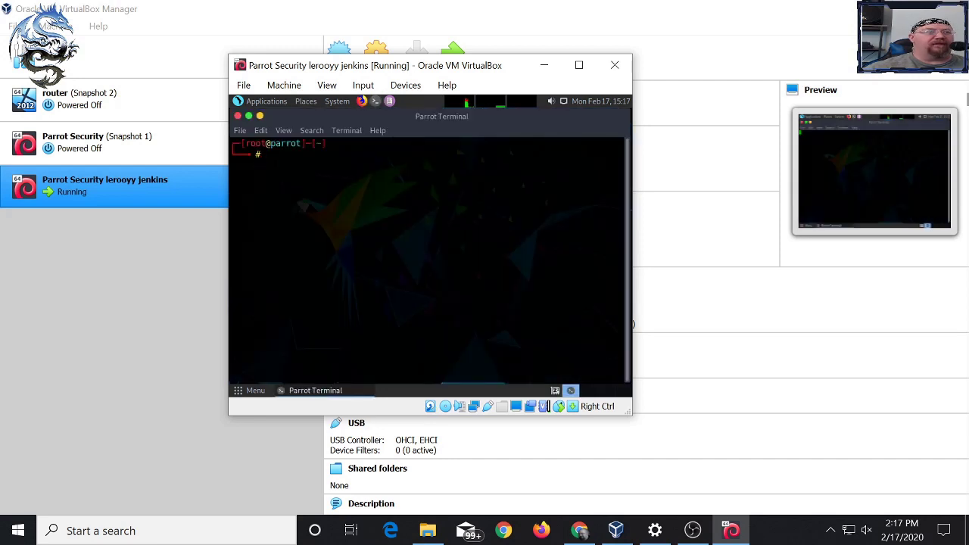
key("ctrl+plus")
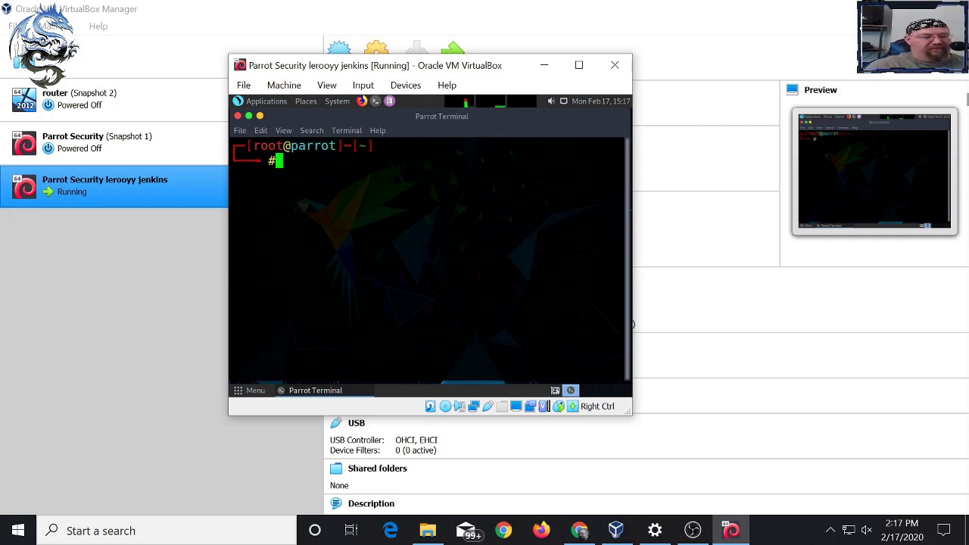
type("cd")
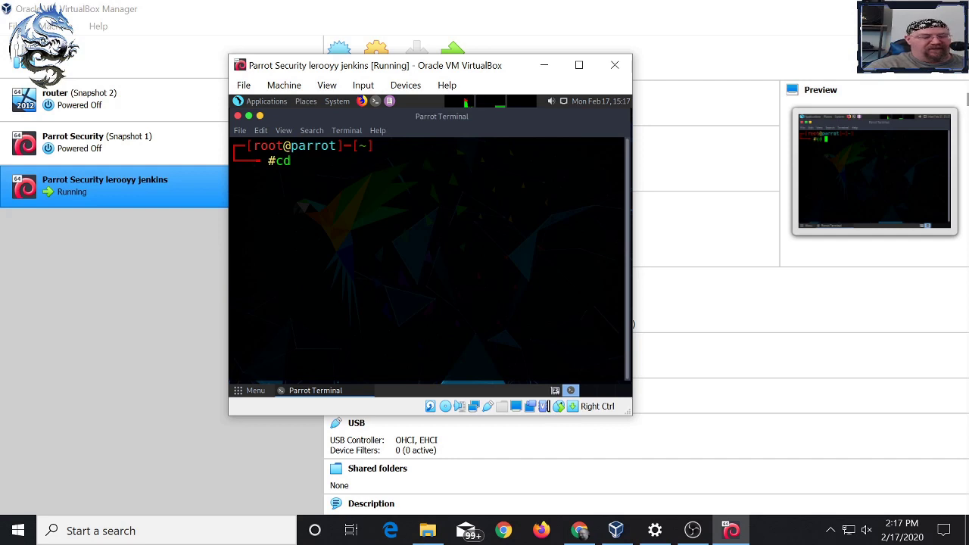
key("BackSpace")
key("BackSpace")
key("BackSpace")
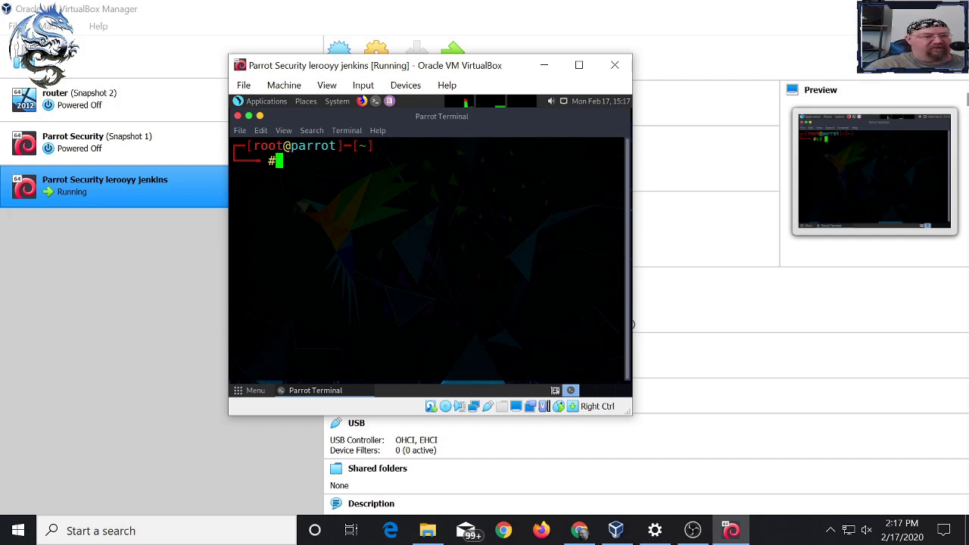
type("pwd")
key("Return")
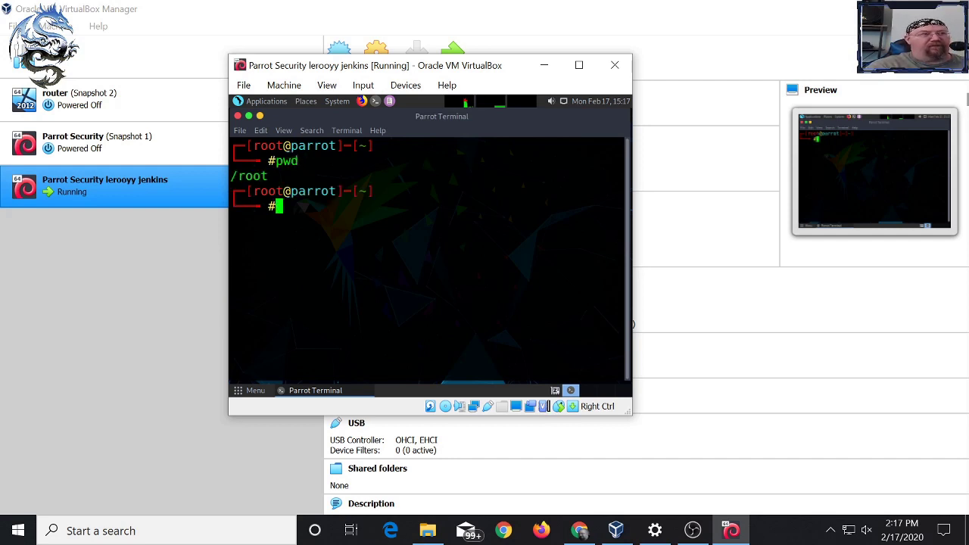
type("ls")
key("Return")
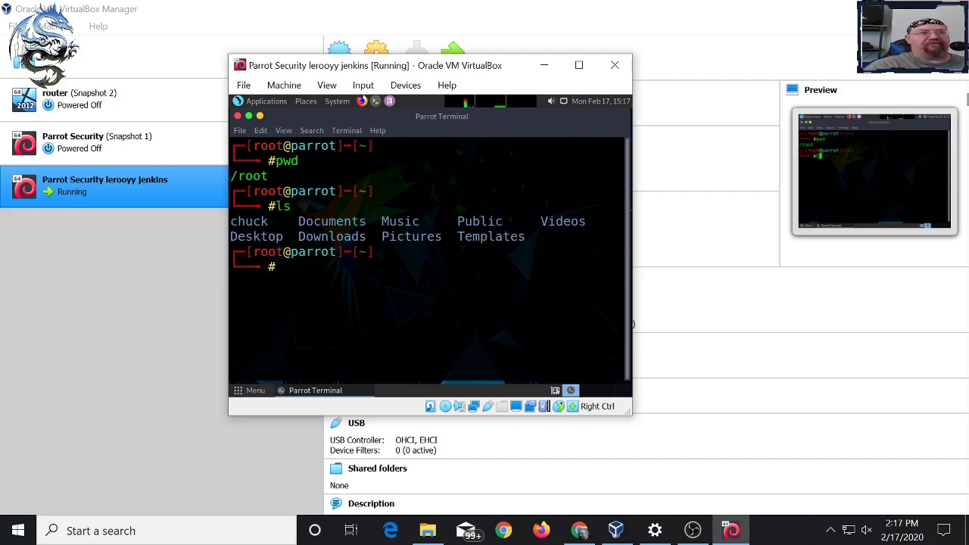
- Change into the chuck folder and list its files
type("cd")
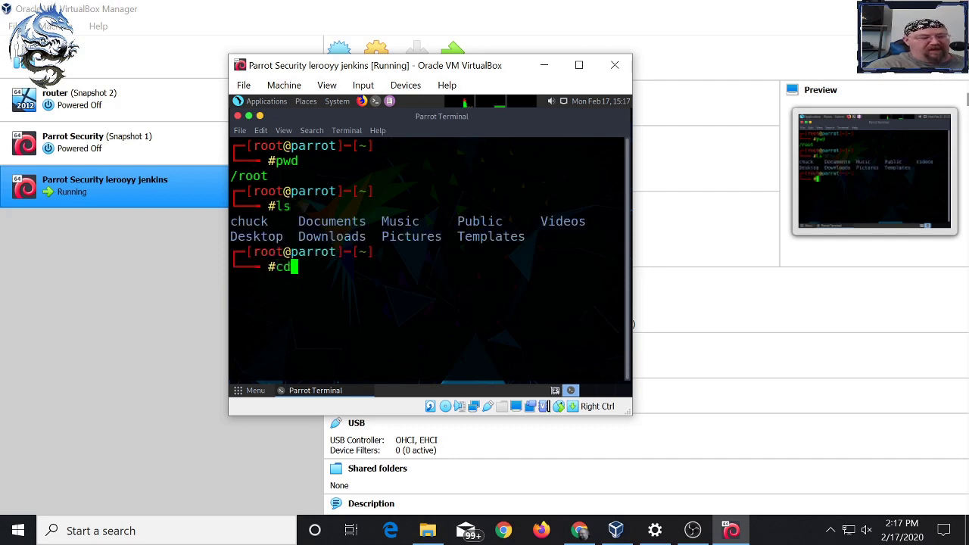
type(" chcuk")
key("BackSpace")
key("BackSpace")
key("BackSpace")
key("BackSpace")
type("uck")
key("BackSpace")
key("BackSpace")
key("BackSpace")
key("BackSpace")
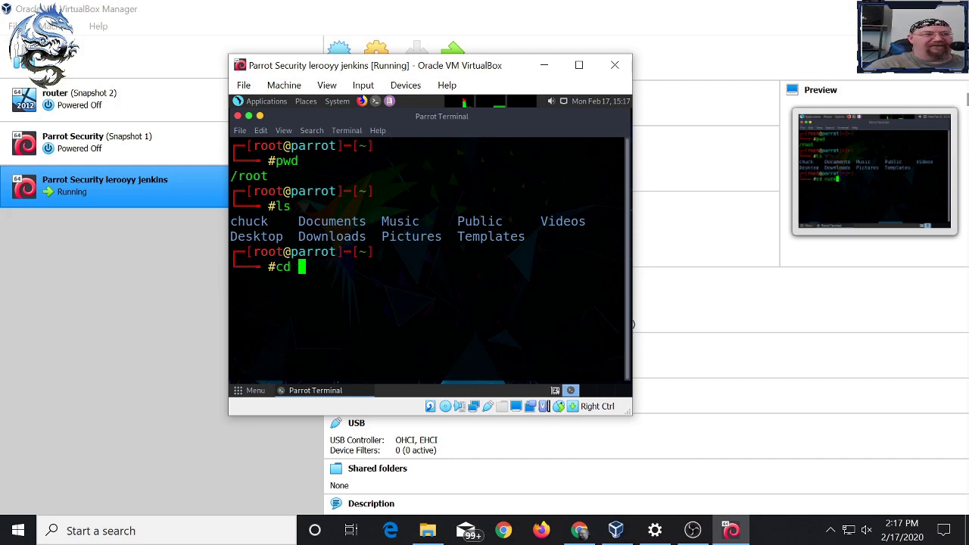
type("c")
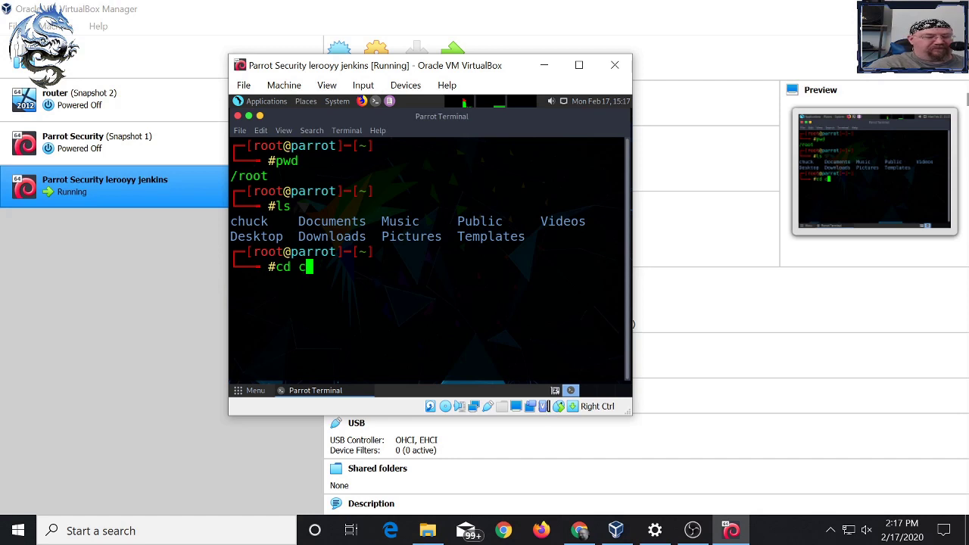
type("huck")
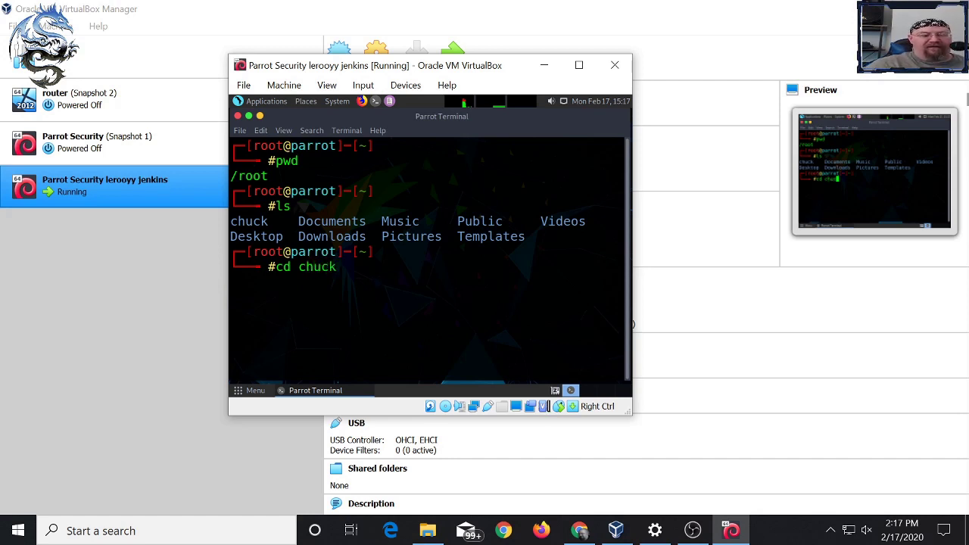
key("Return")
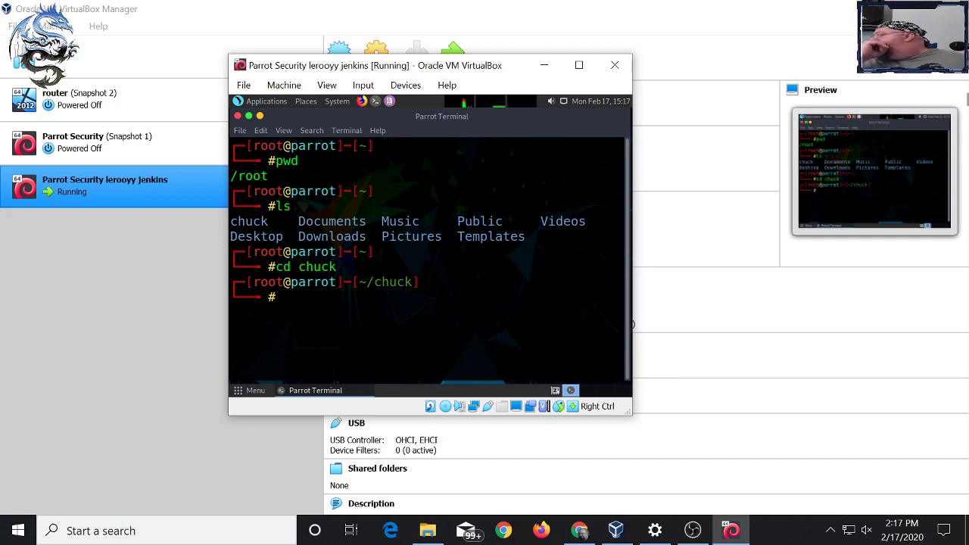
type("ls")
key("Return")
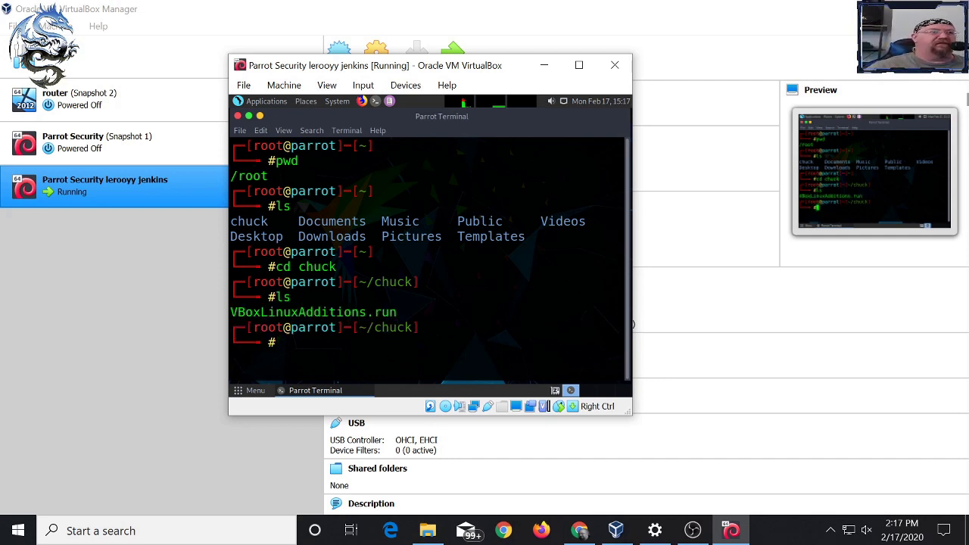
- Make VBoxLinuxAdditions.run executable with chmod, pasting the file name from the listing
type("chmod +")
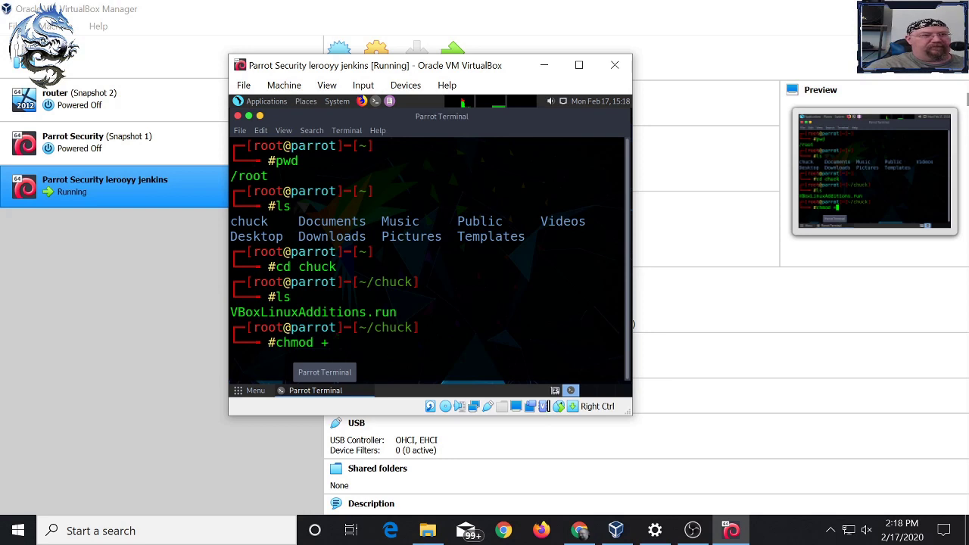
type("x")
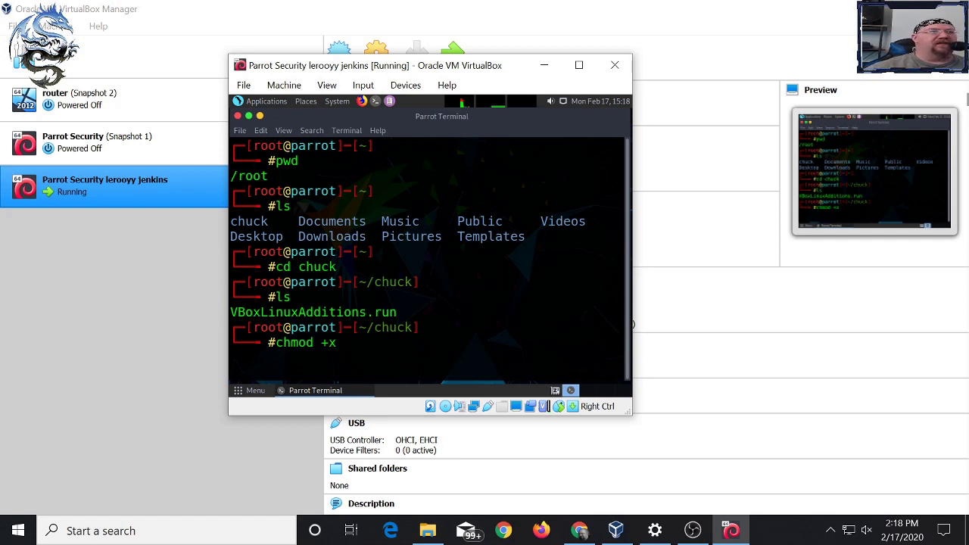
double_click(313, 312)
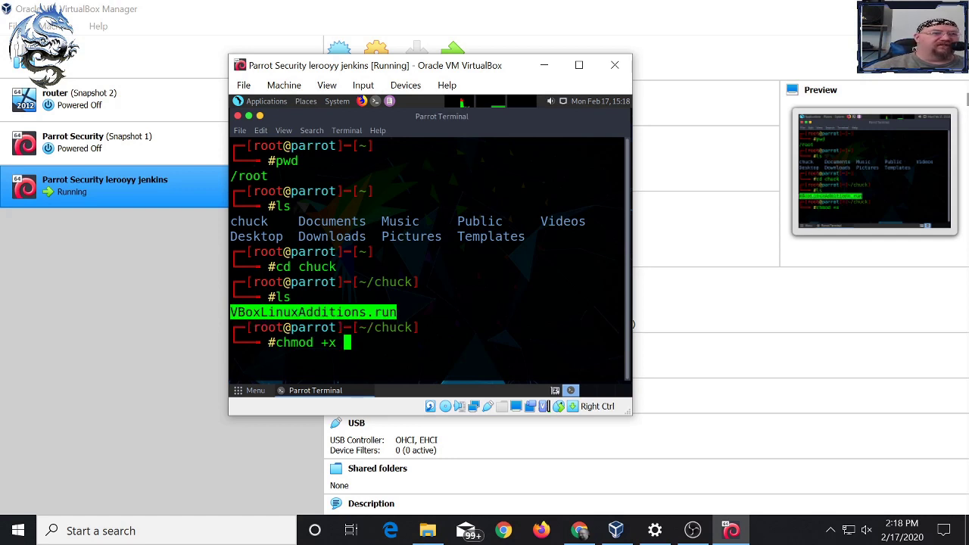
right_click(333, 313)
left_click(359, 256)
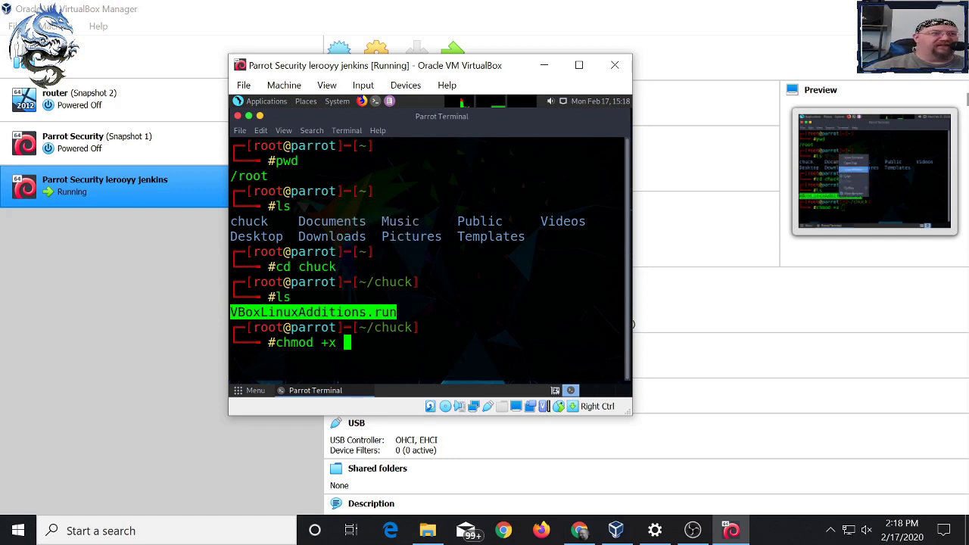
right_click(366, 230)
left_click(390, 303)
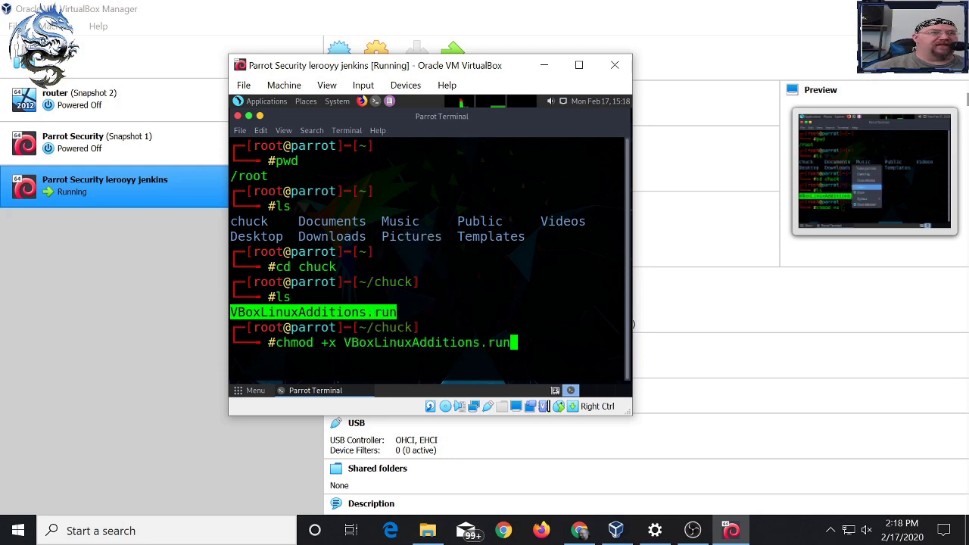
key("Return")
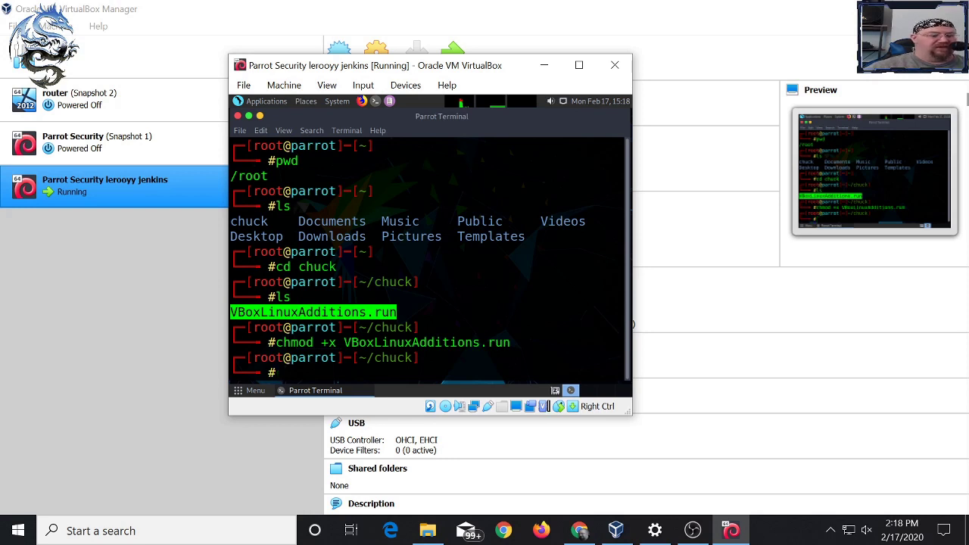
- Run ./VBoxLinuxAdditions.run to build Guest Additions, then bring Chrome to the front
type("./")
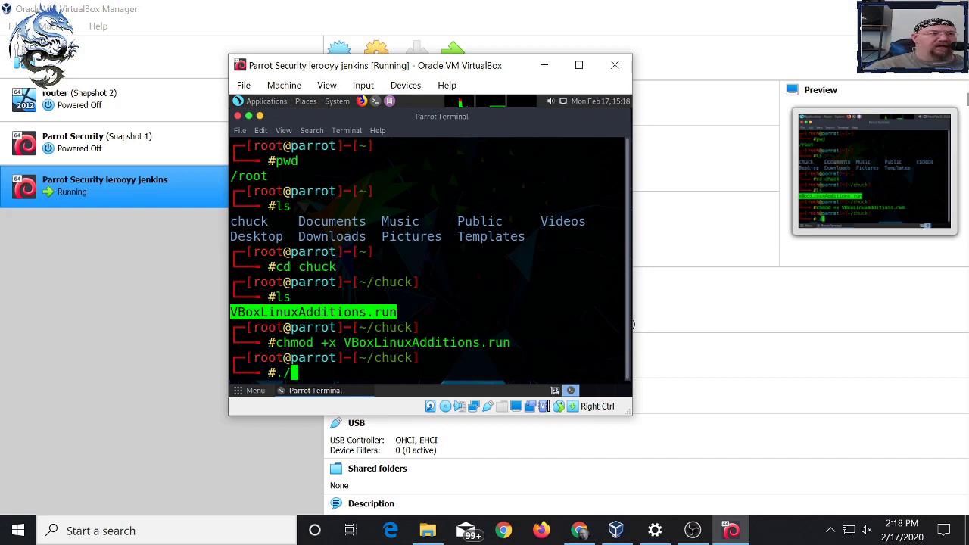
type("VBoxLinuxAdditions.run")
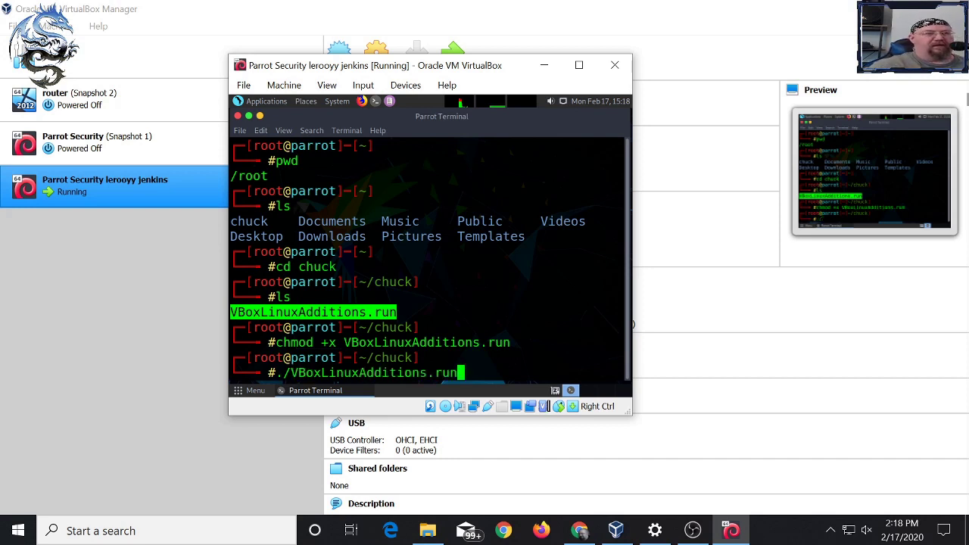
key("Return")
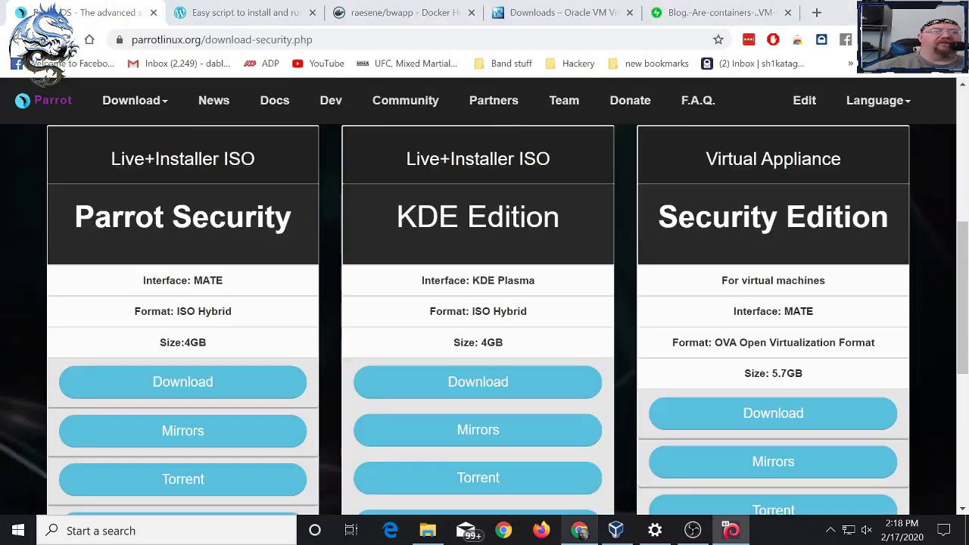
left_click(579, 530)
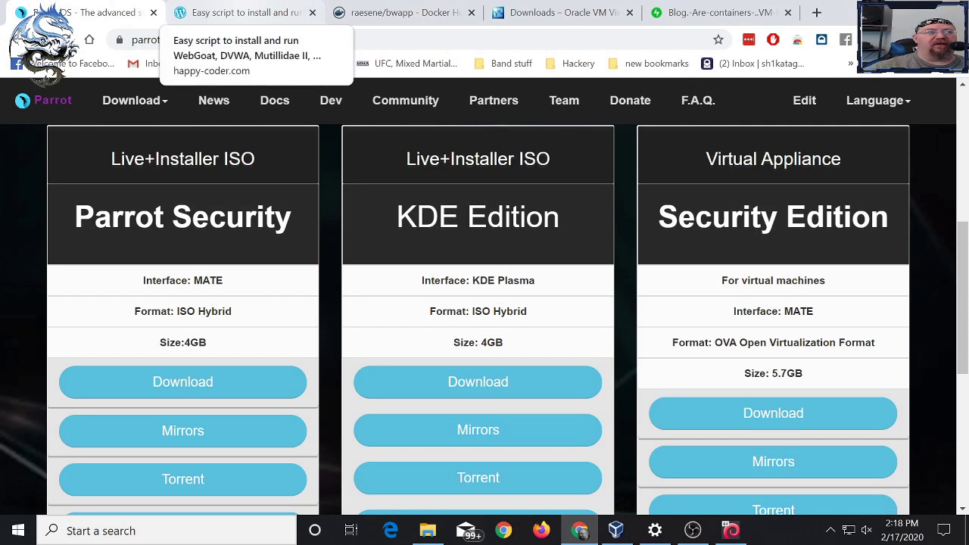
- Open the 'Easy script to install and run' guide and highlight bWAPP and DVWA in its list
left_click(241, 12)
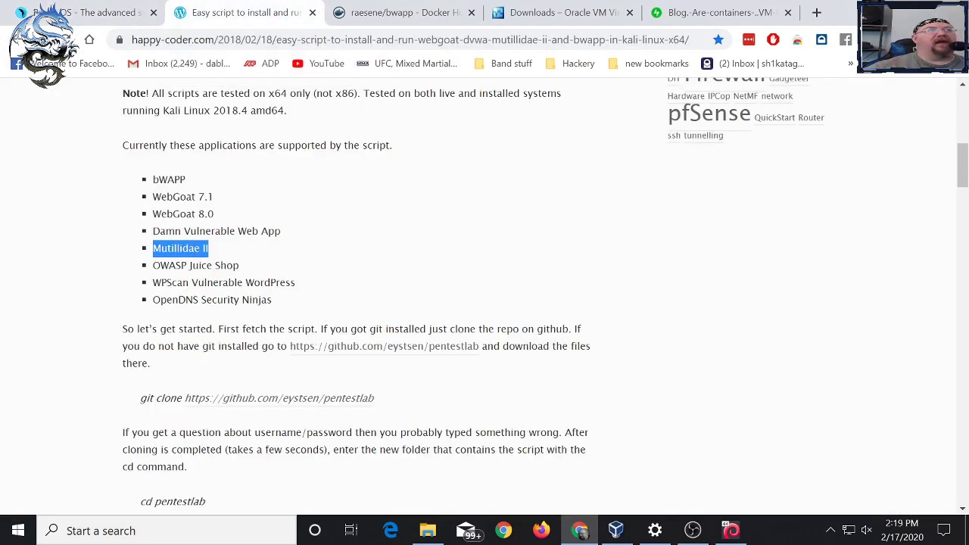
scroll(484, 295, "up", 1)
left_click_drag(186, 255, 153, 255)
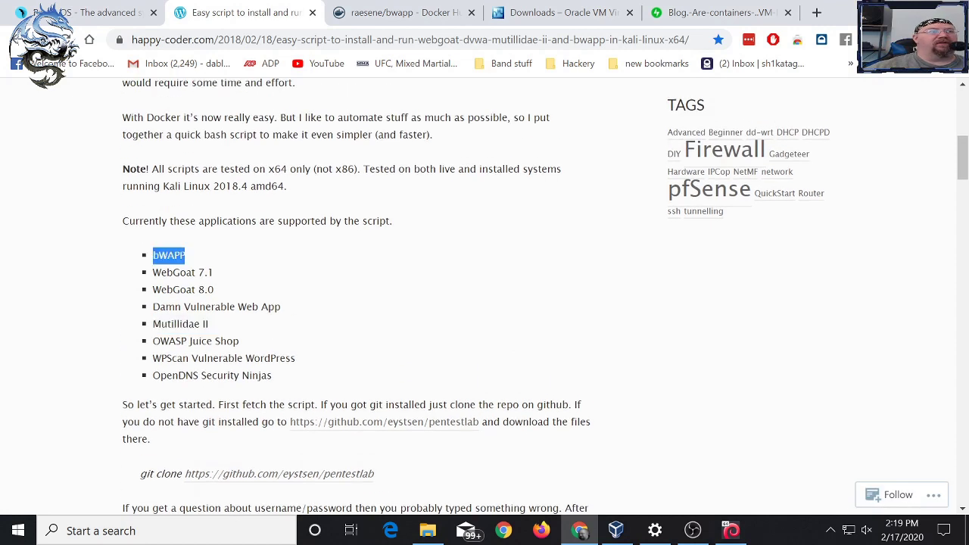
left_click(263, 307)
left_click_drag(209, 323, 152, 324)
left_click_drag(274, 307, 175, 306)
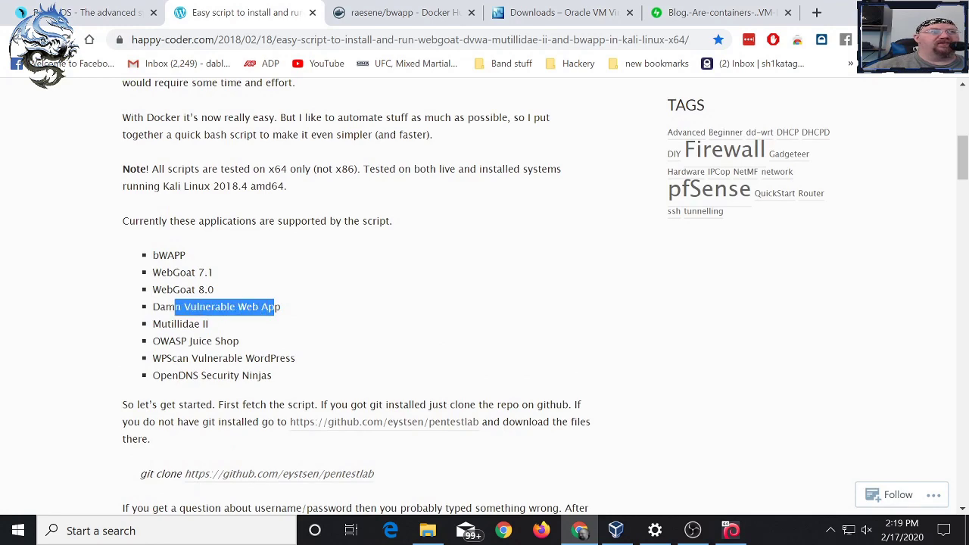
left_click_drag(185, 255, 153, 255)
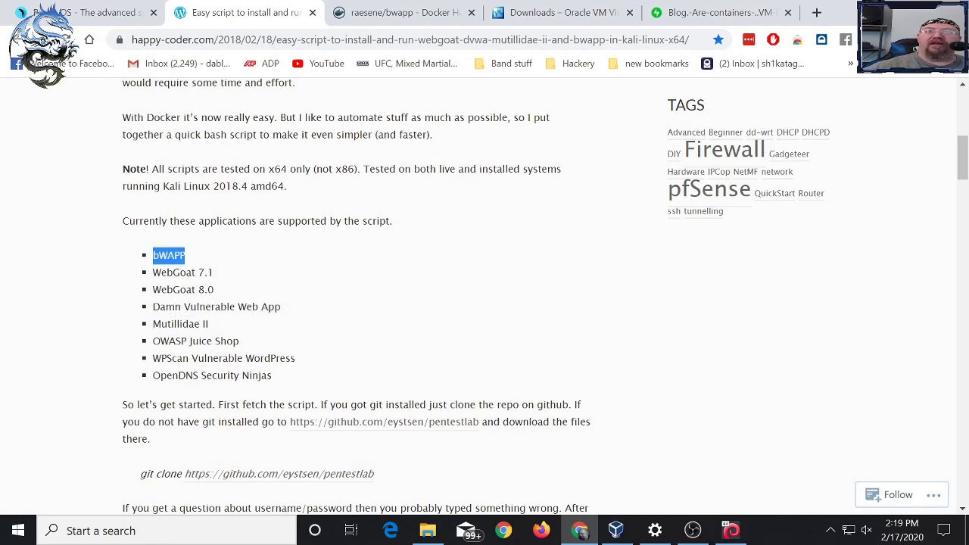
- Zoom the guide in and scroll to the pentestlab git clone steps, then return to the VM
left_click(956, 39)
left_click(906, 179)
left_click(906, 179)
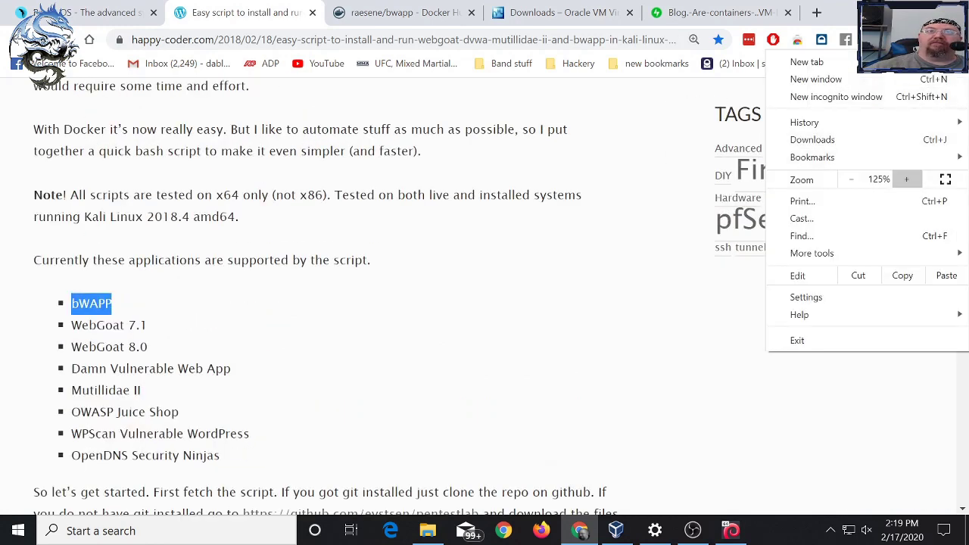
left_click(906, 179)
key("Escape")
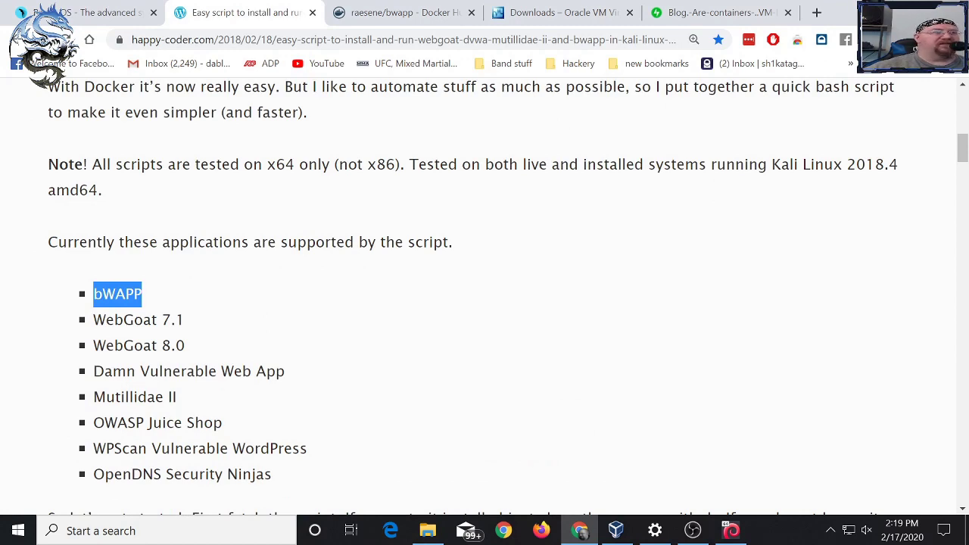
scroll(484, 295, "up", 8)
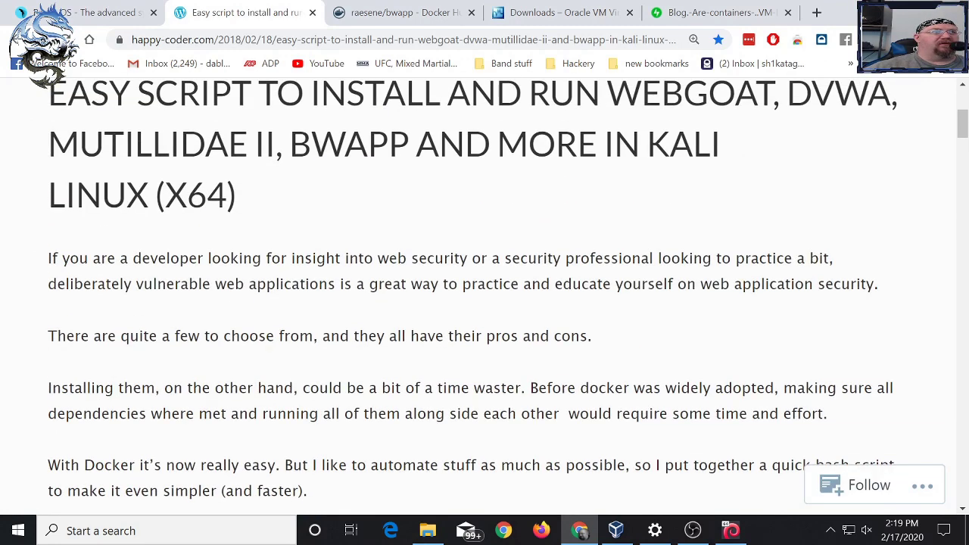
scroll(394, 265, "up", 2)
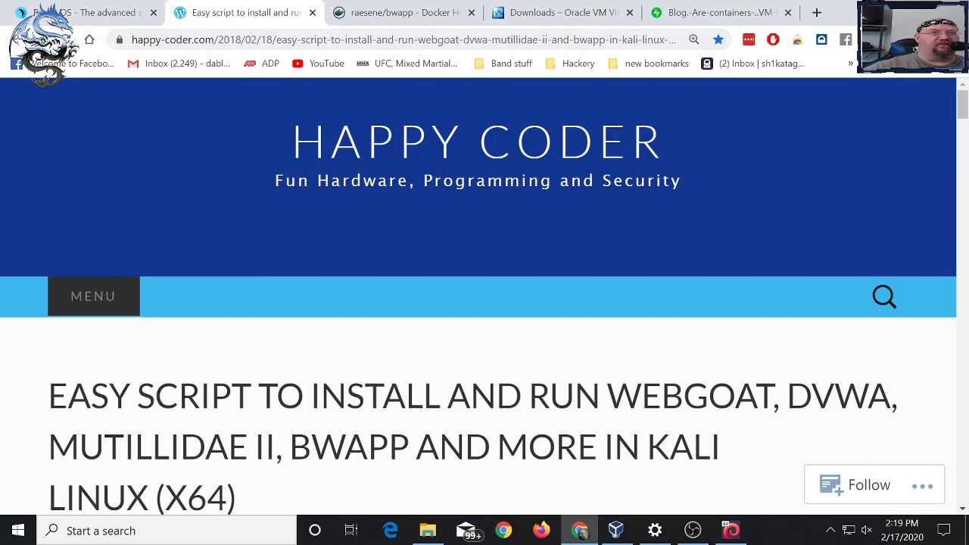
scroll(485, 295, "down", 9)
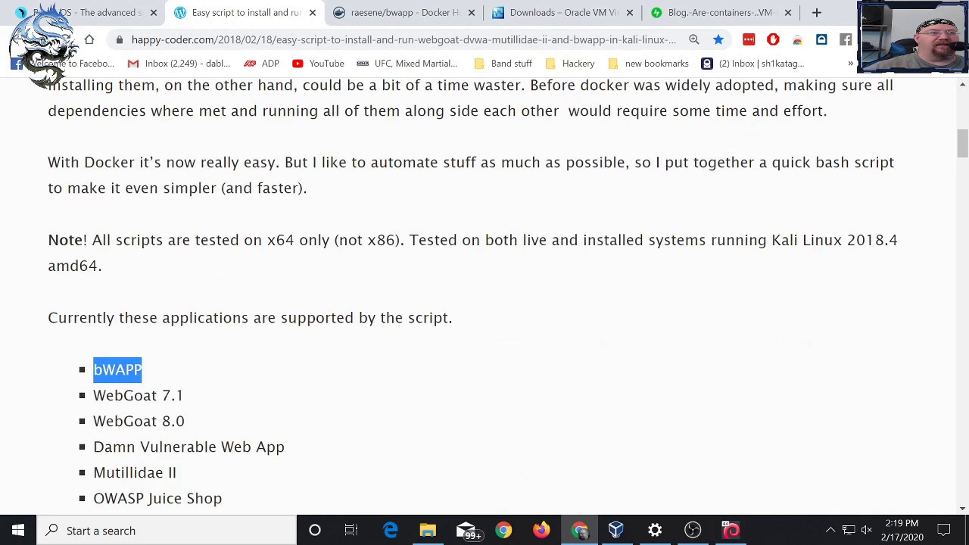
scroll(484, 295, "down", 4)
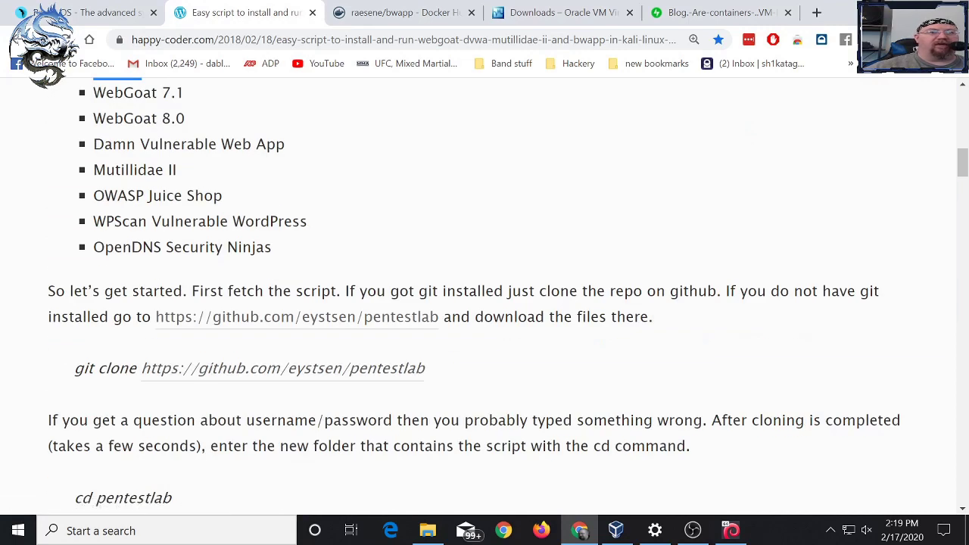
left_click(731, 530)
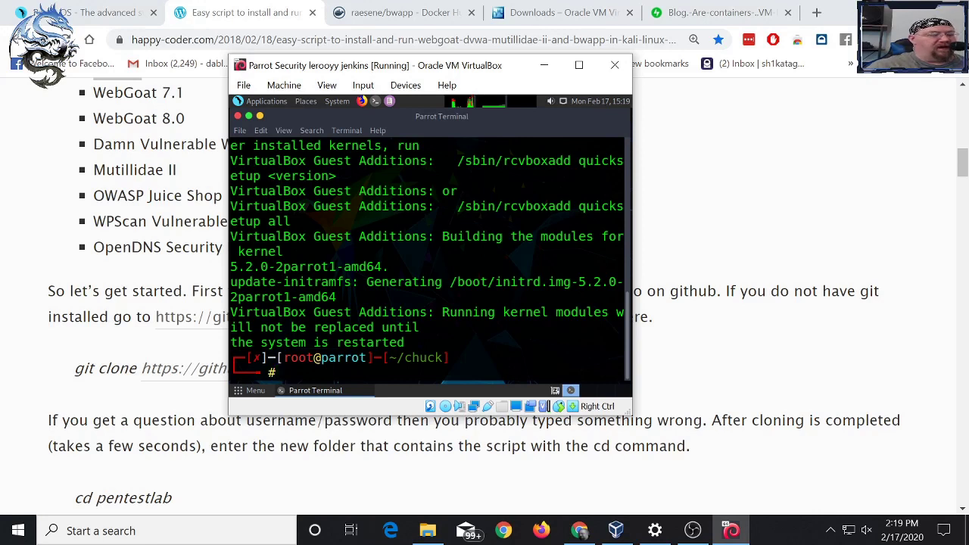
- Reboot the Parrot VM with the reboot command and wait for its login screen
type("reboot")
key("Return")
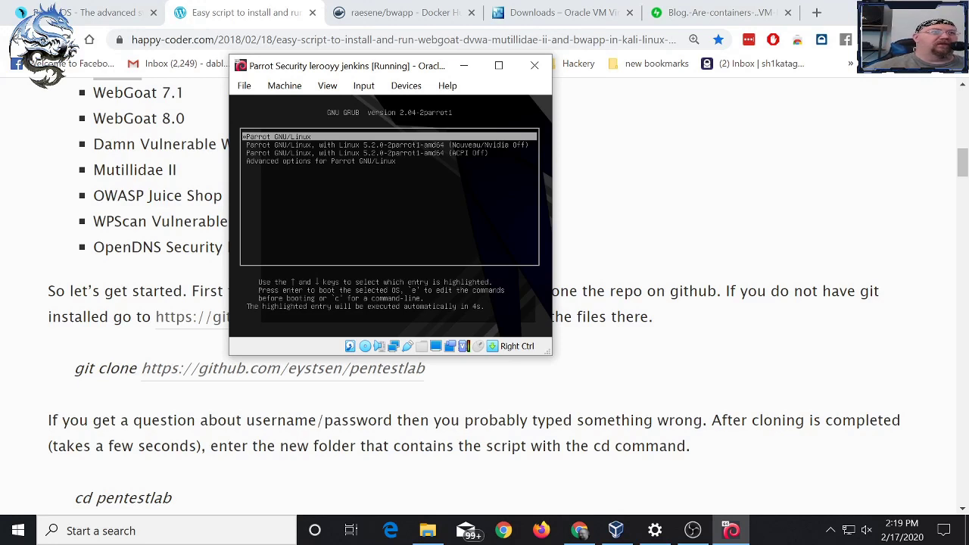
left_click(327, 85)
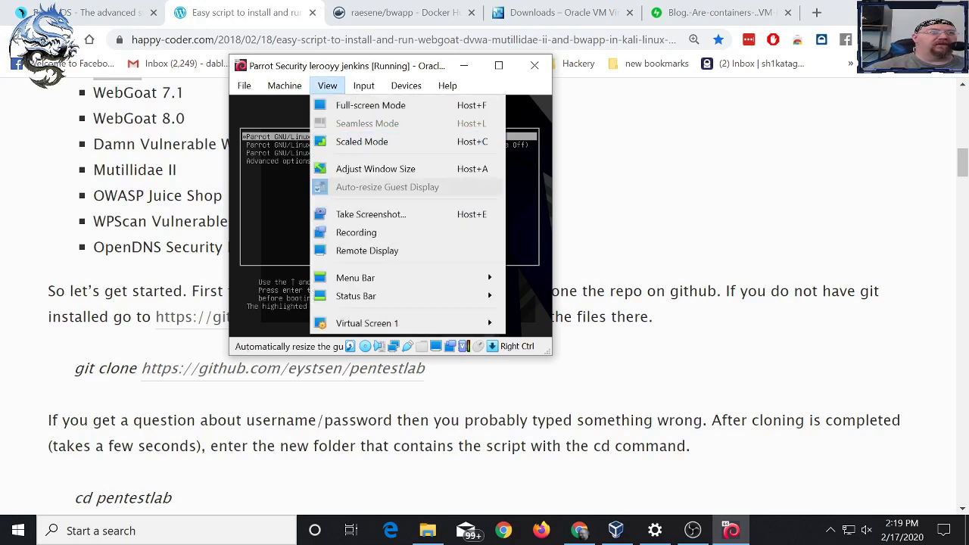
mouse_move(406, 86)
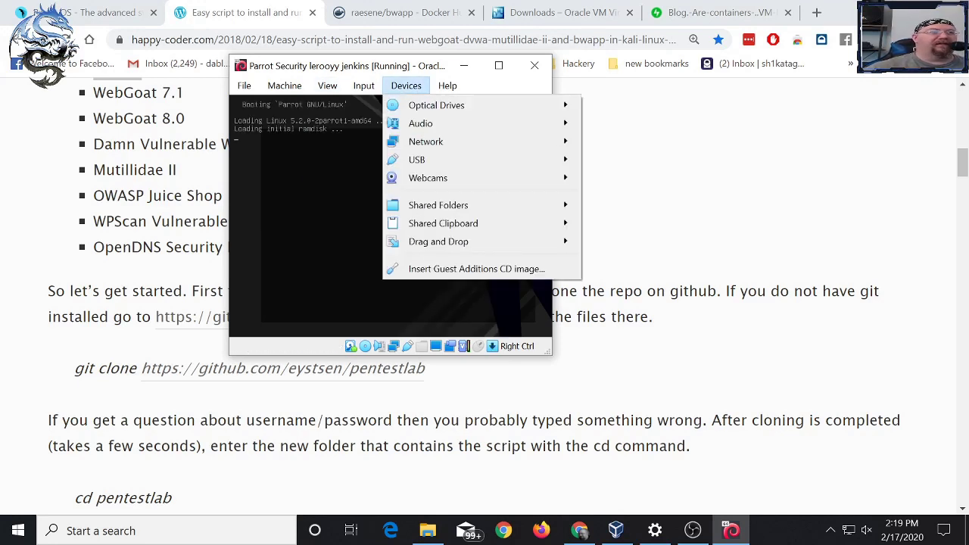
key("Escape")
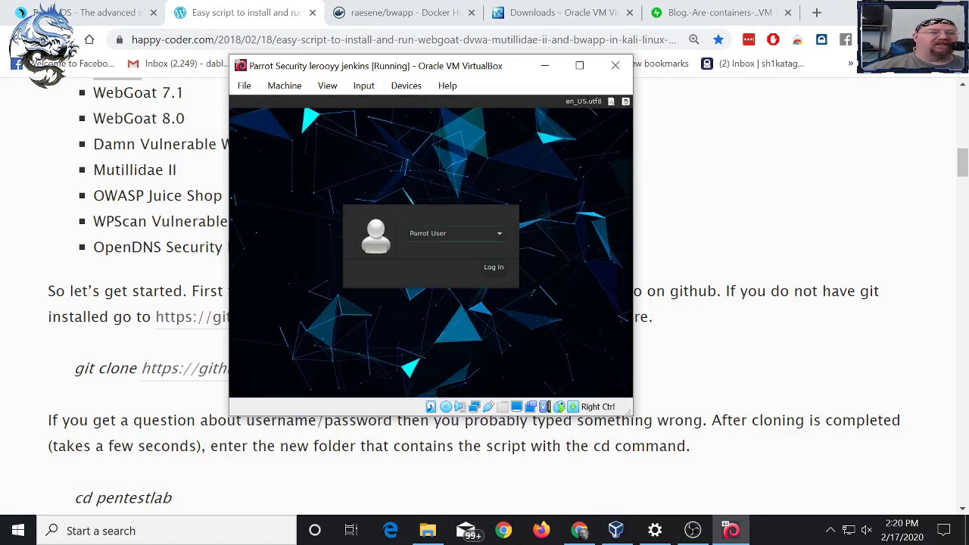
- Log in via Other... as root with the root password, then maximize the VM window
left_click(454, 233)
left_click(439, 249)
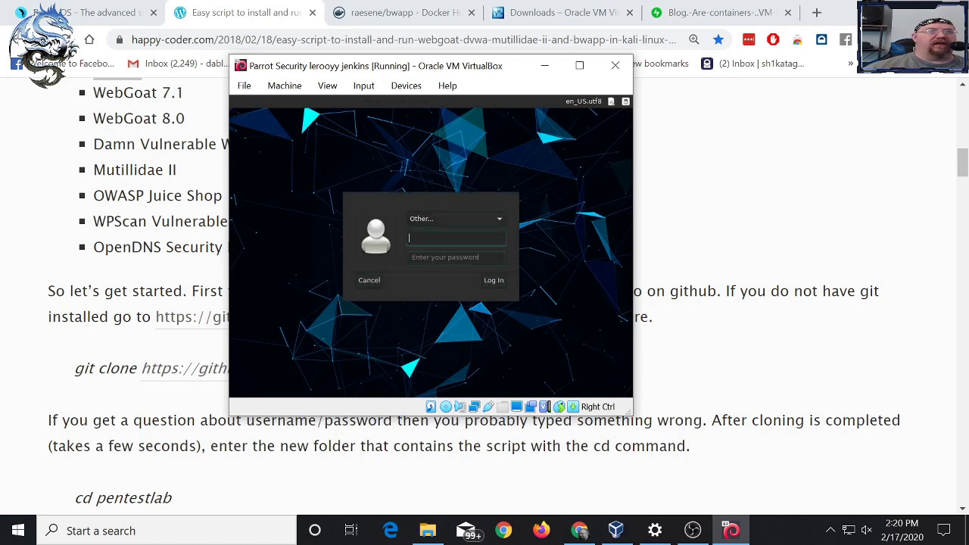
type("root")
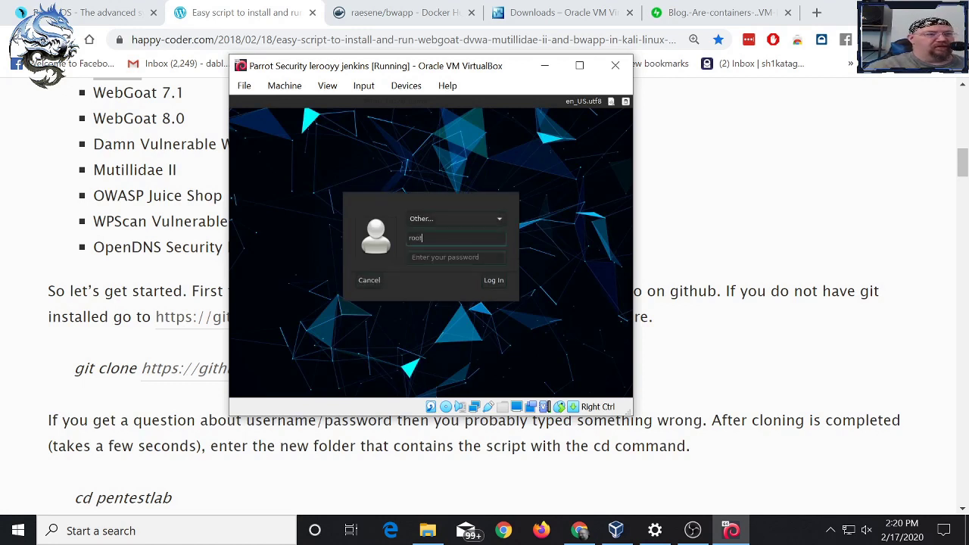
left_click(445, 256)
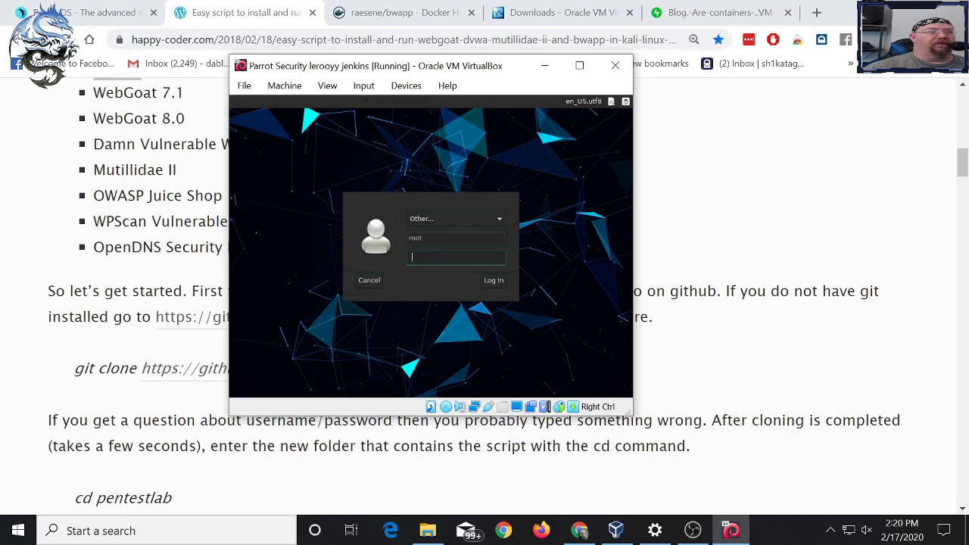
type("toor")
key("Return")
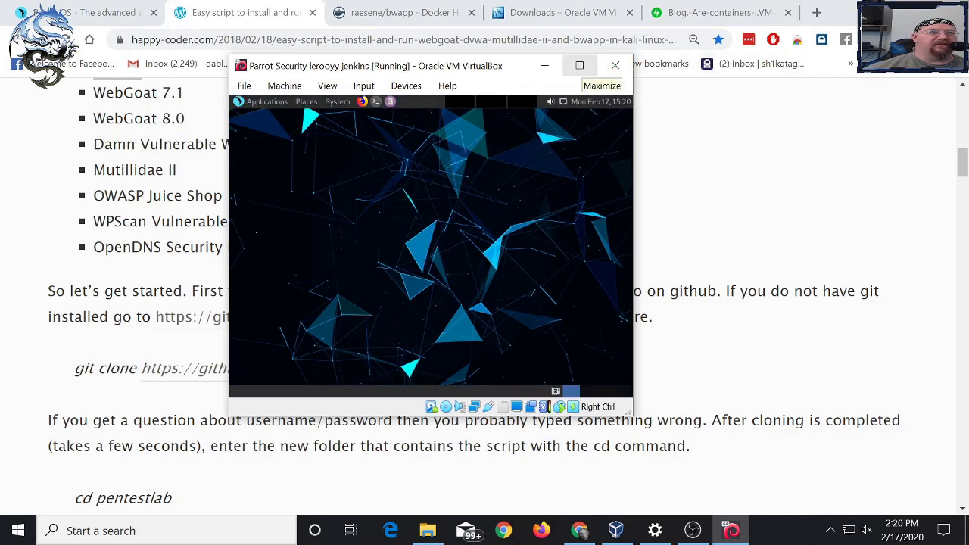
left_click(579, 65)
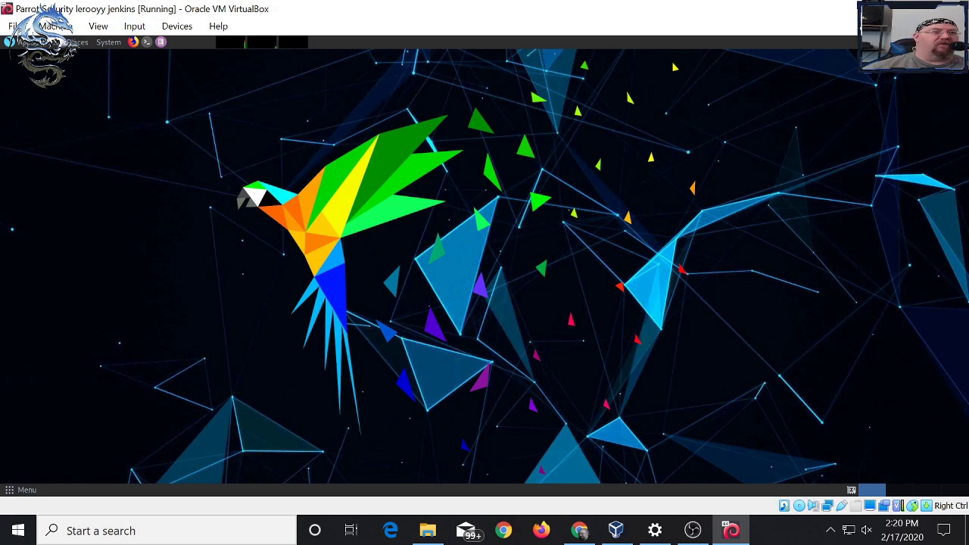
- Open Appearance Preferences from the guest System menu on its Fonts tab
left_click(108, 41)
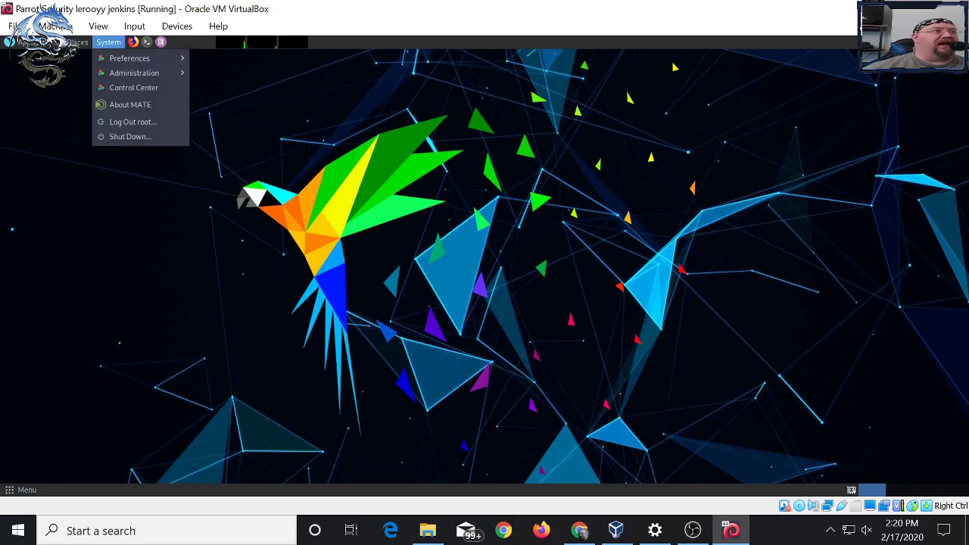
mouse_move(134, 72)
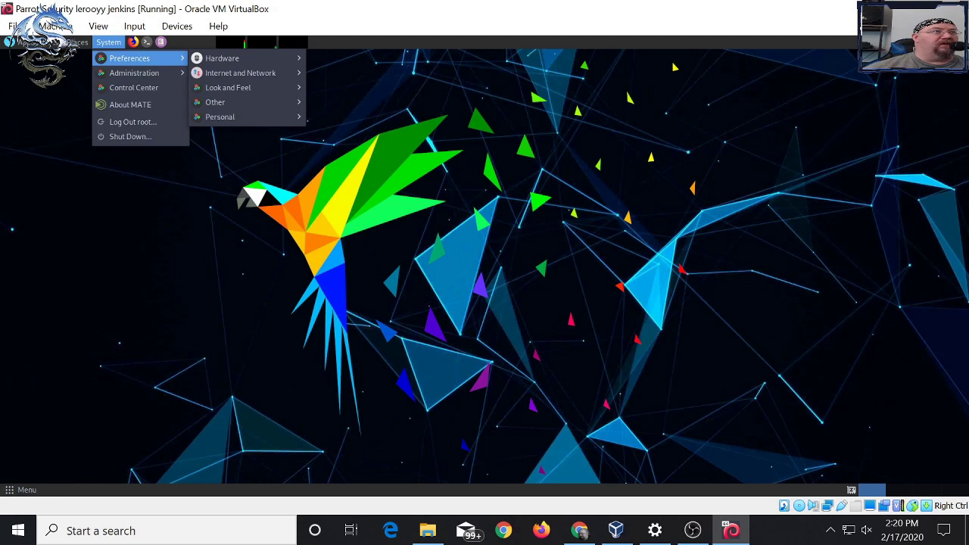
mouse_move(215, 102)
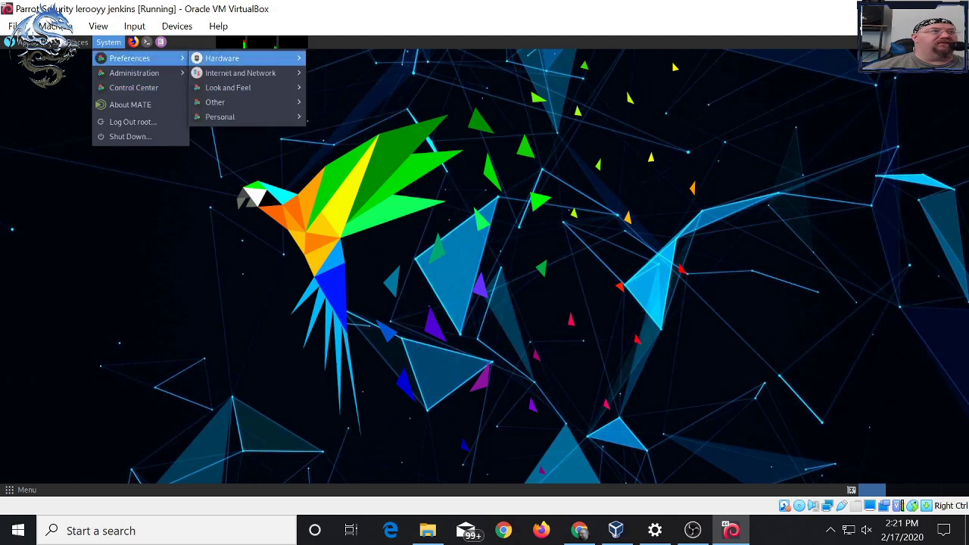
mouse_move(227, 87)
left_click(341, 87)
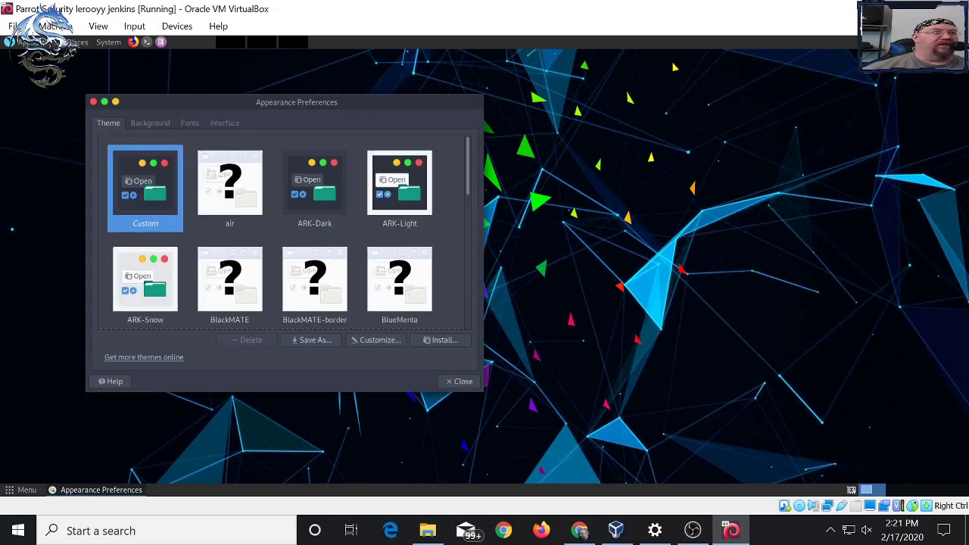
left_click(189, 123)
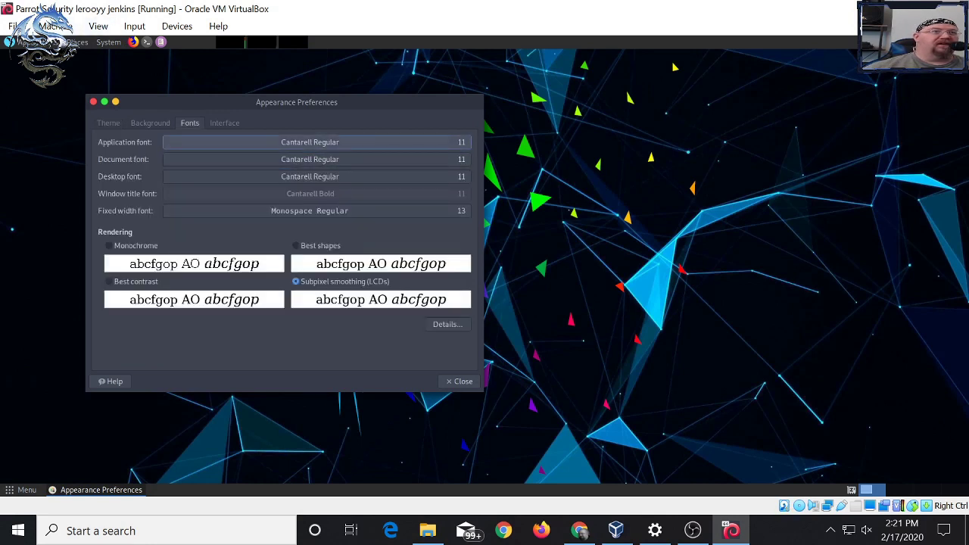
- Set the application font size to 16
left_click(309, 142)
left_click(376, 353)
left_click(376, 353)
left_click(376, 353)
left_click(377, 353)
left_click(376, 354)
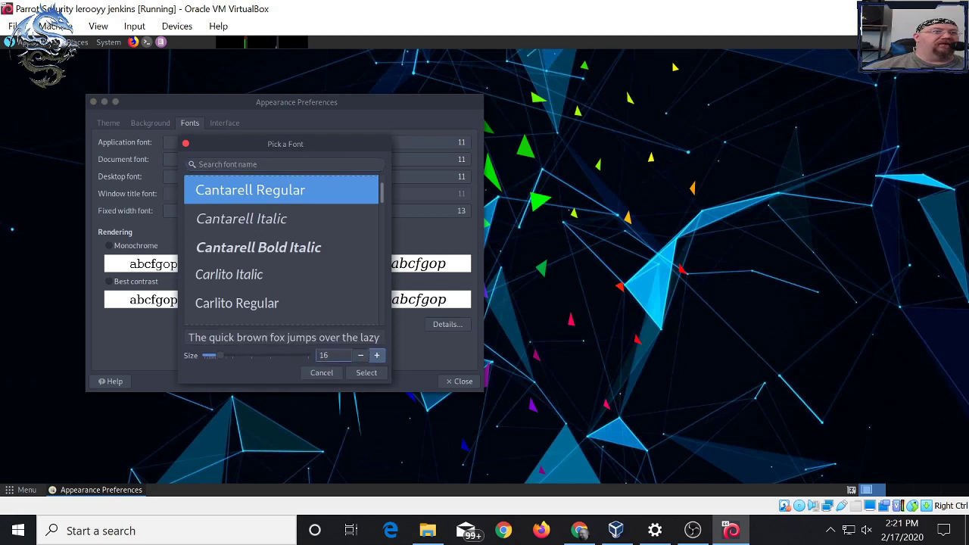
left_click(366, 372)
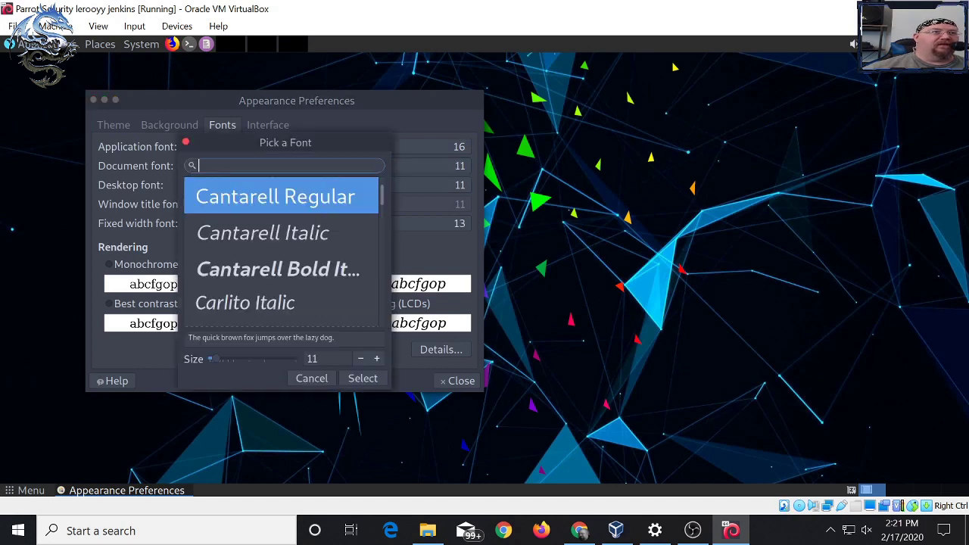
- Set the document and desktop font sizes to 16
left_click(377, 358)
left_click(377, 358)
left_click(362, 378)
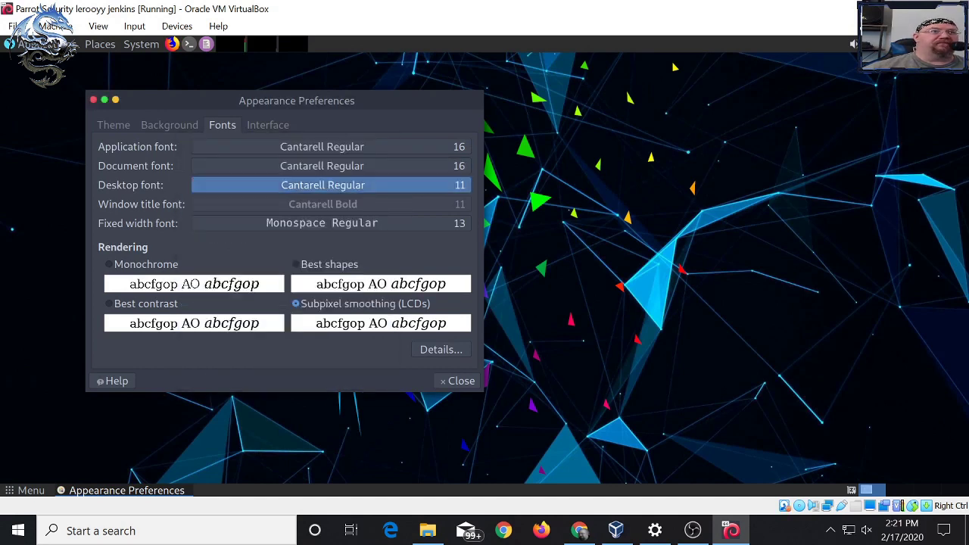
left_click(323, 184)
left_click(376, 358)
left_click(376, 358)
left_click(376, 358)
left_click(376, 358)
left_click(376, 358)
left_click(363, 378)
- Set the fixed width font to Monospace Regular 16 and close Appearance Preferences
left_click(322, 222)
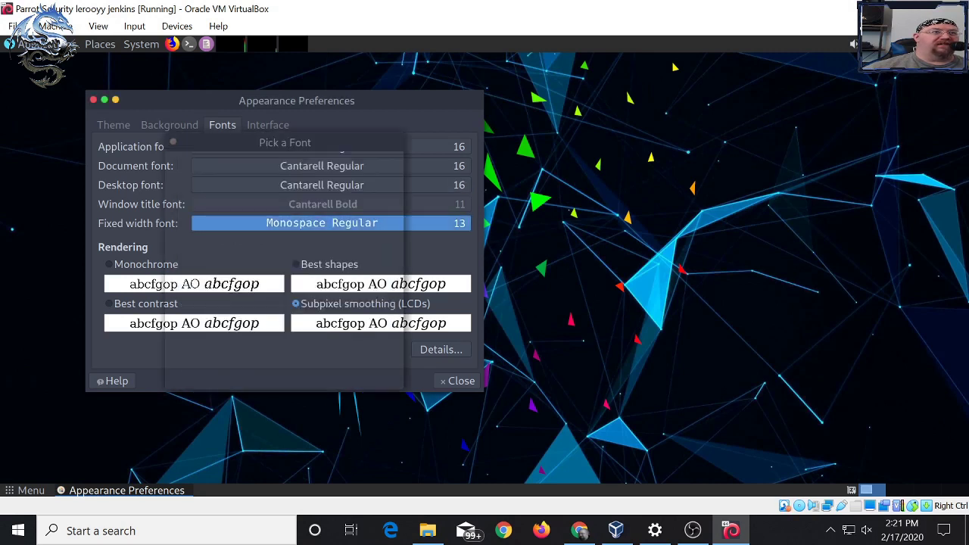
left_click(389, 358)
left_click(389, 358)
left_click(389, 358)
left_click(388, 358)
left_click(372, 359)
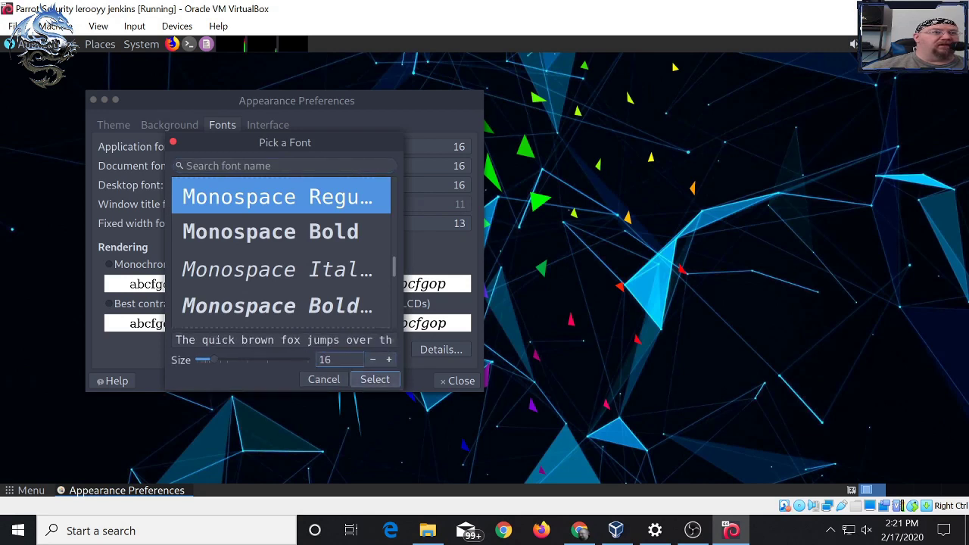
left_click(375, 379)
left_click(458, 380)
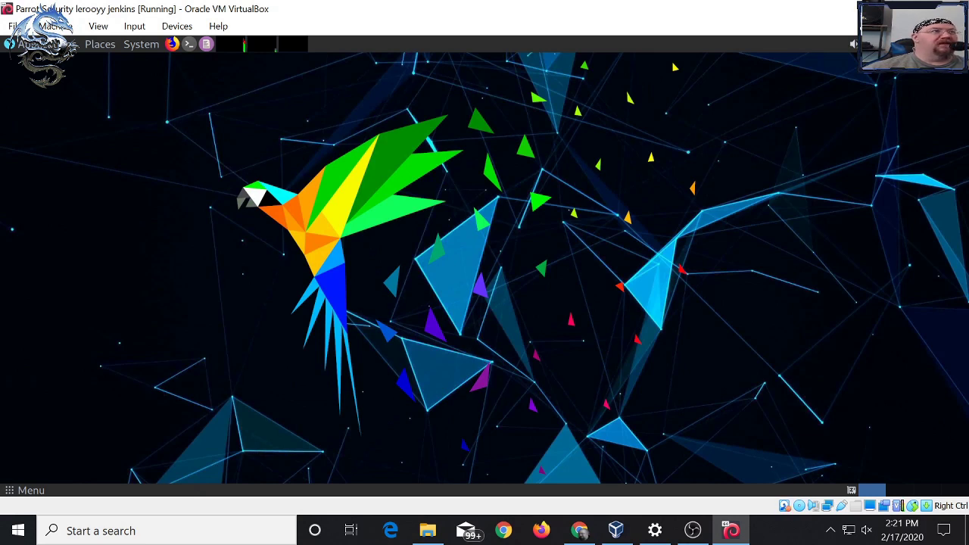
- Shut down the Parrot guest via System > Shut Down, then return to Chrome's happy-coder article
left_click(141, 44)
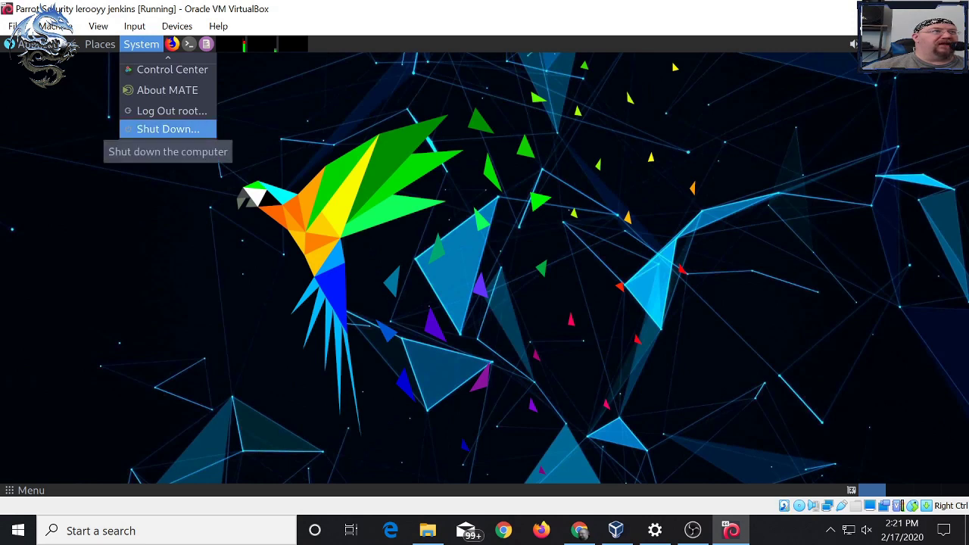
left_click(168, 128)
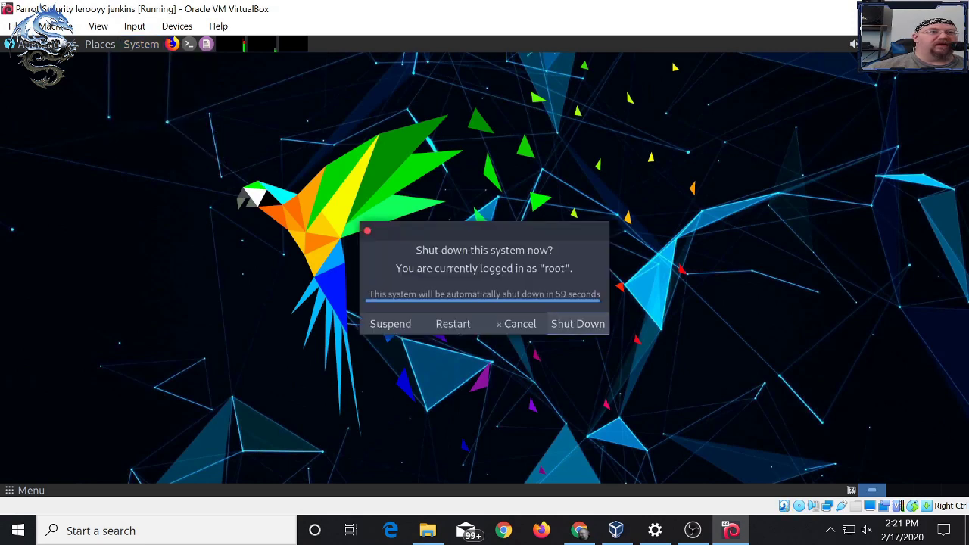
key("Return")
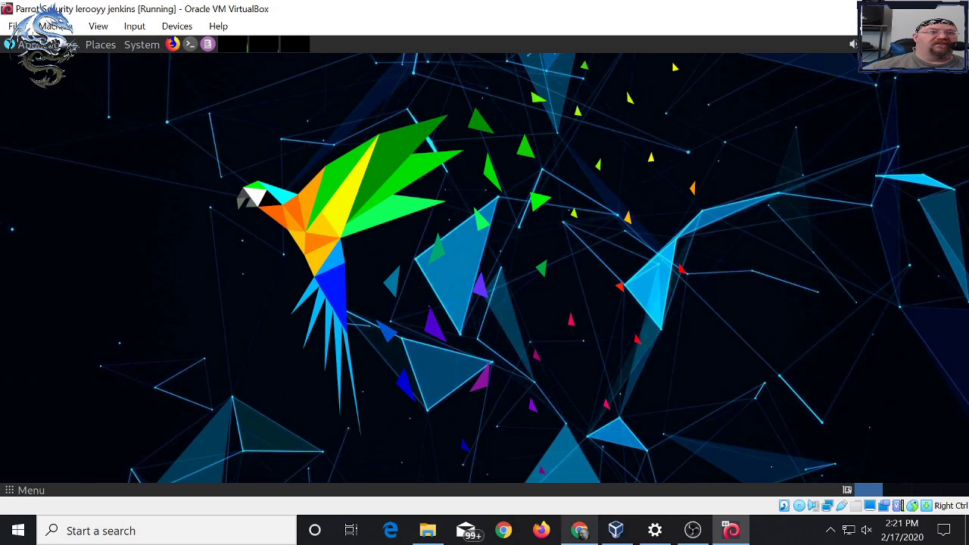
mouse_move(579, 530)
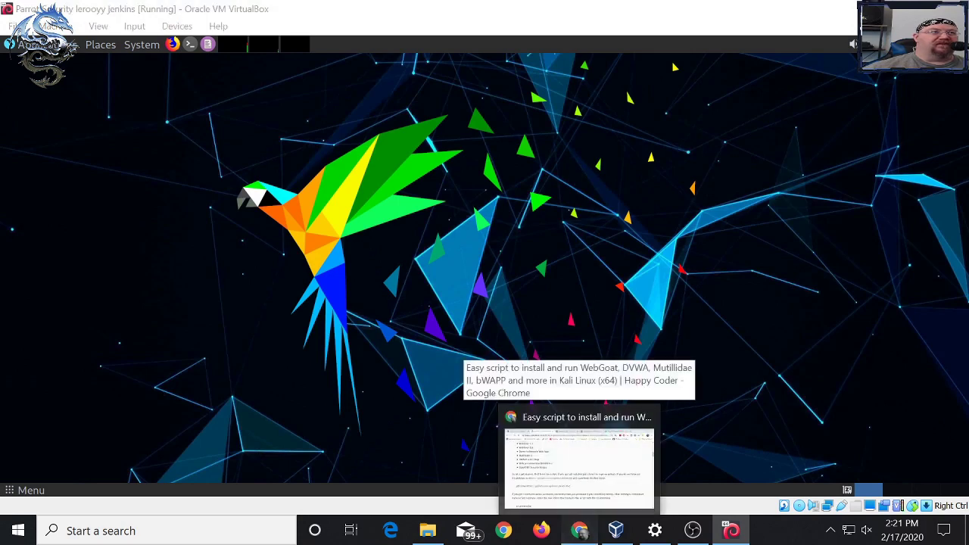
left_click(579, 465)
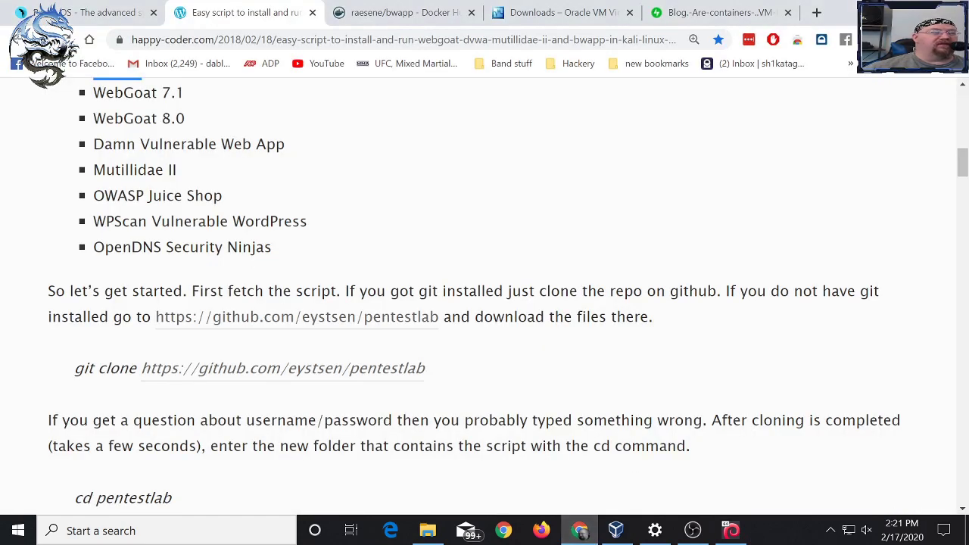
scroll(485, 303, "down", 4)
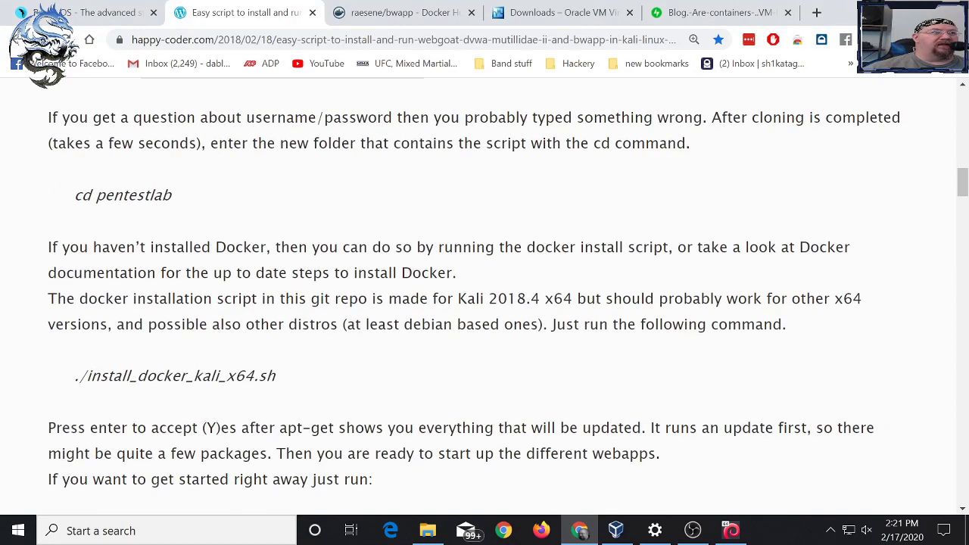
scroll(485, 296, "down", 3)
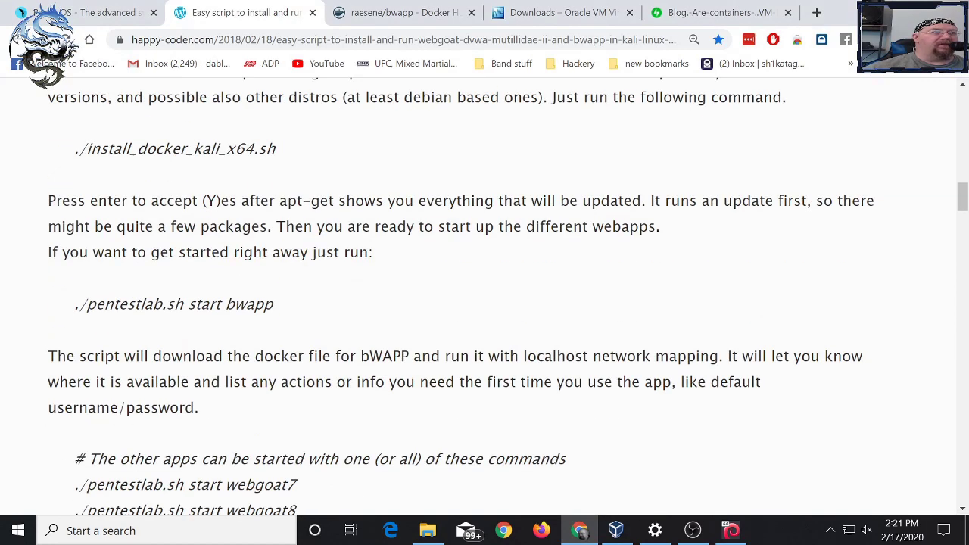
scroll(484, 295, "down", 2)
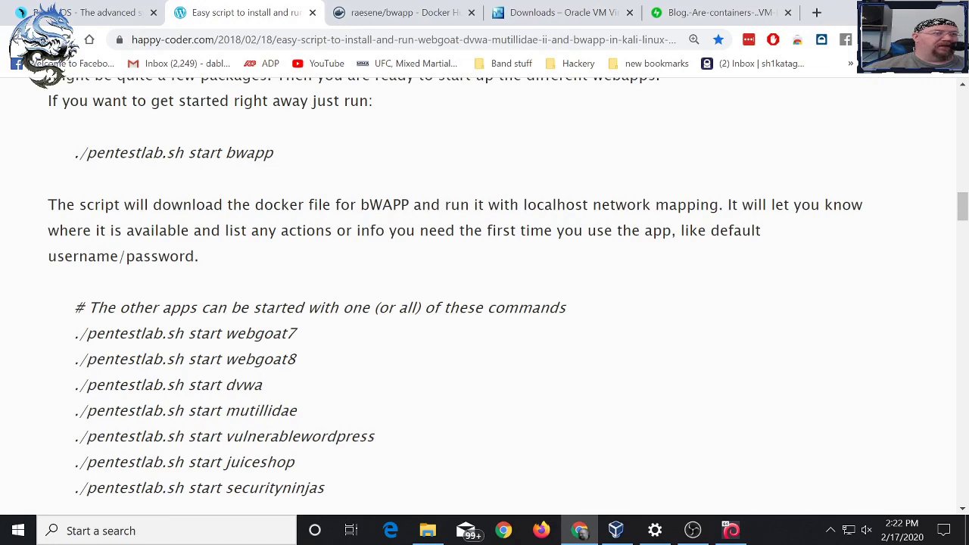
left_click_drag(297, 333, 254, 333)
left_click_drag(296, 358, 254, 359)
scroll(254, 359, "down", 1)
scroll(484, 295, "down", 2)
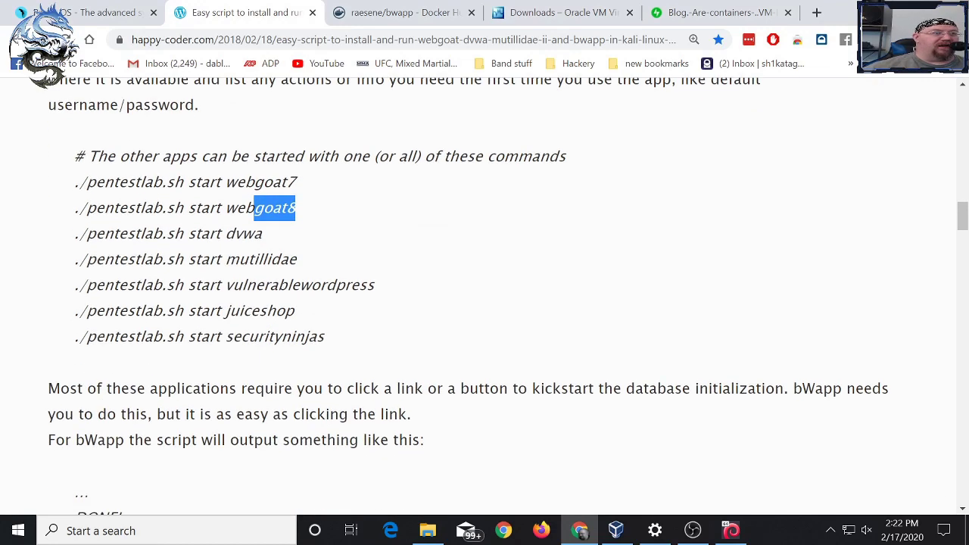
left_click_drag(295, 311, 225, 311)
left_click(226, 310)
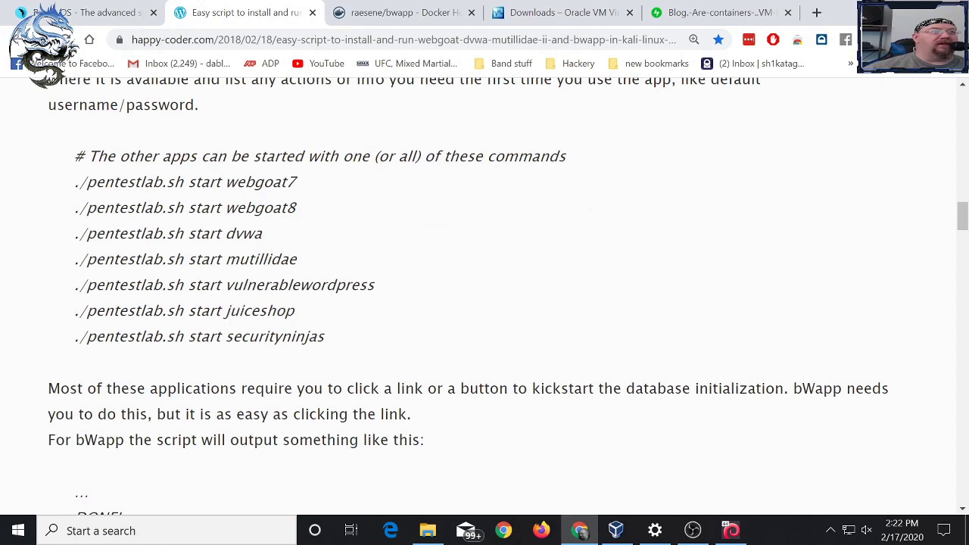
left_click_drag(297, 208, 271, 207)
left_click(271, 208)
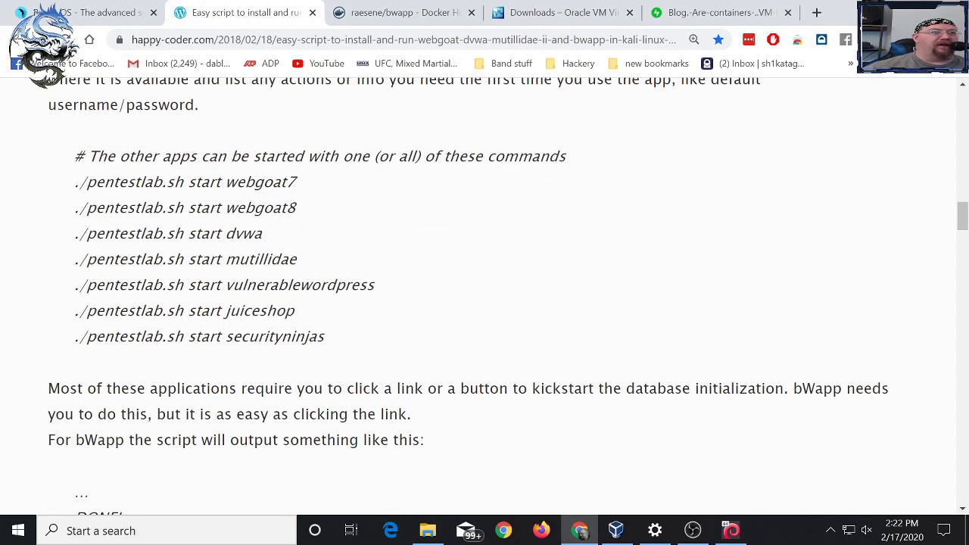
left_click_drag(344, 284, 299, 284)
left_click_drag(304, 336, 273, 336)
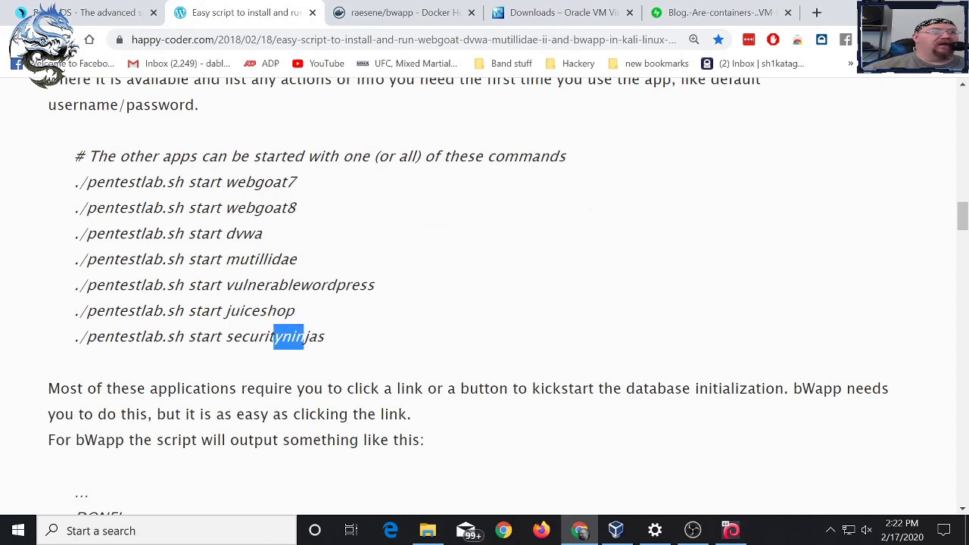
left_click_drag(262, 234, 235, 234)
left_click_drag(288, 258, 248, 259)
scroll(485, 295, "up", 3)
scroll(484, 295, "up", 2)
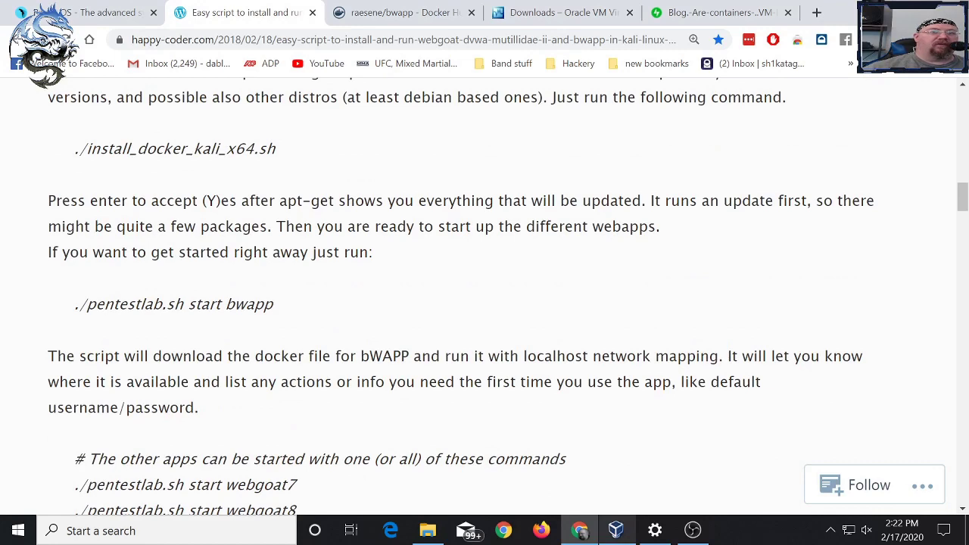
- Bring VirtualBox Manager forward and switch the Parrot VM to its Snapshots view
left_click(616, 530)
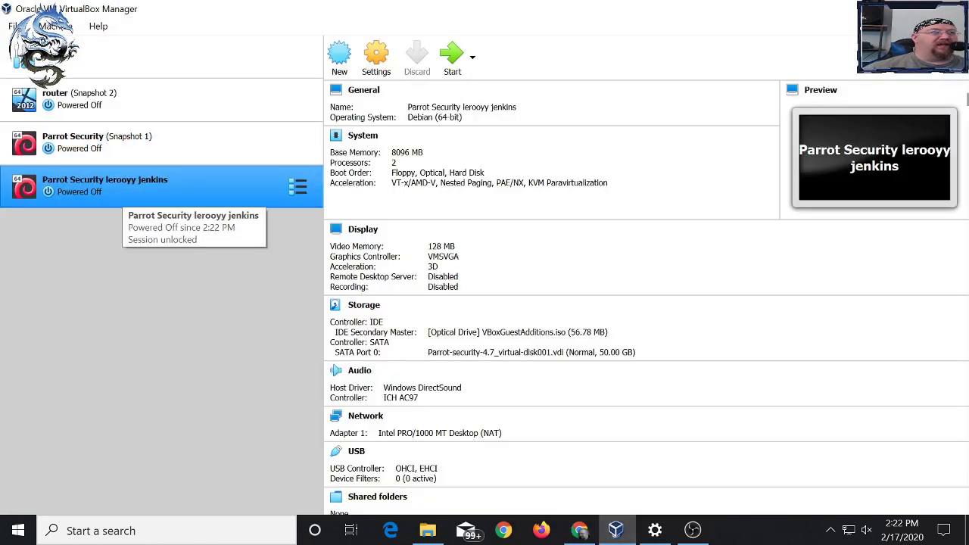
left_click(298, 187)
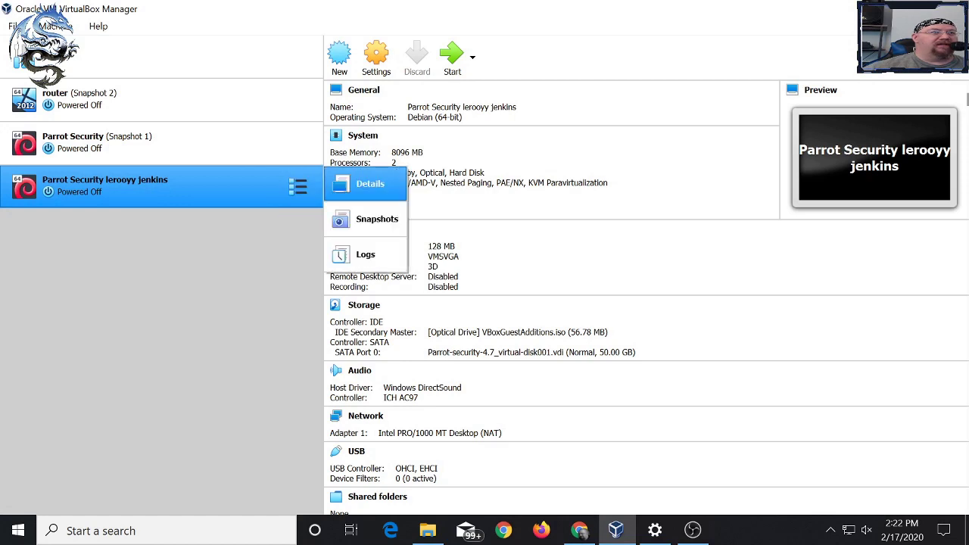
left_click(370, 219)
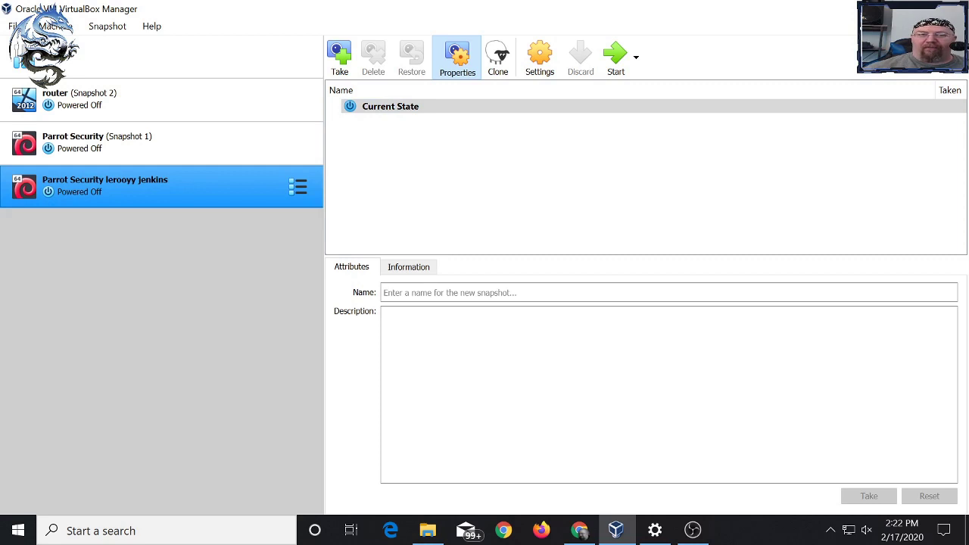
left_click(385, 316)
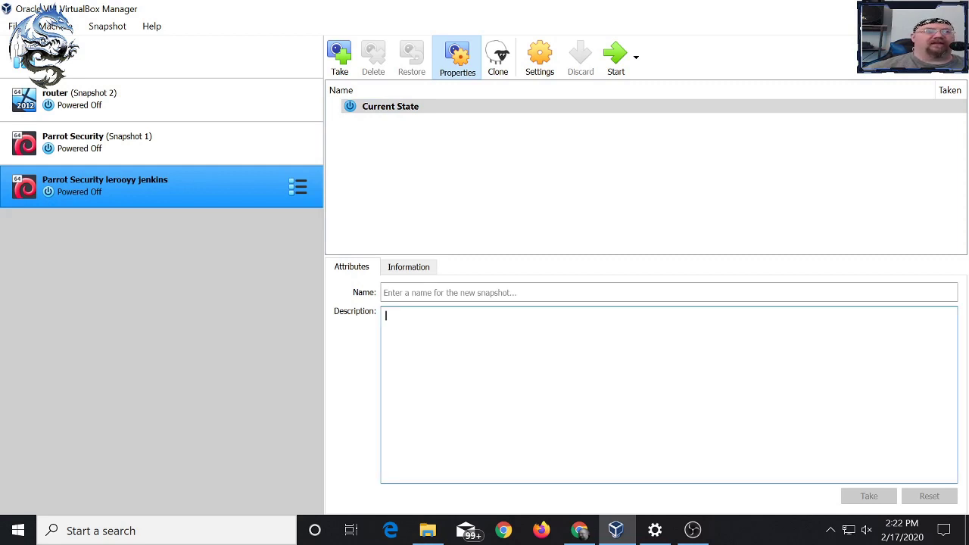
- Take Snapshot 1 with the description 'new import, guest additions installed'
left_click(339, 57)
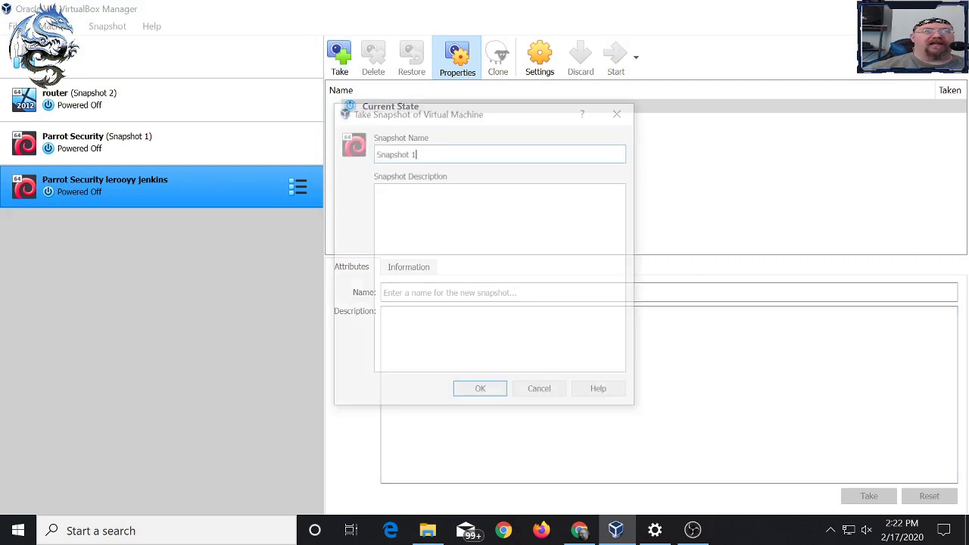
left_click(377, 192)
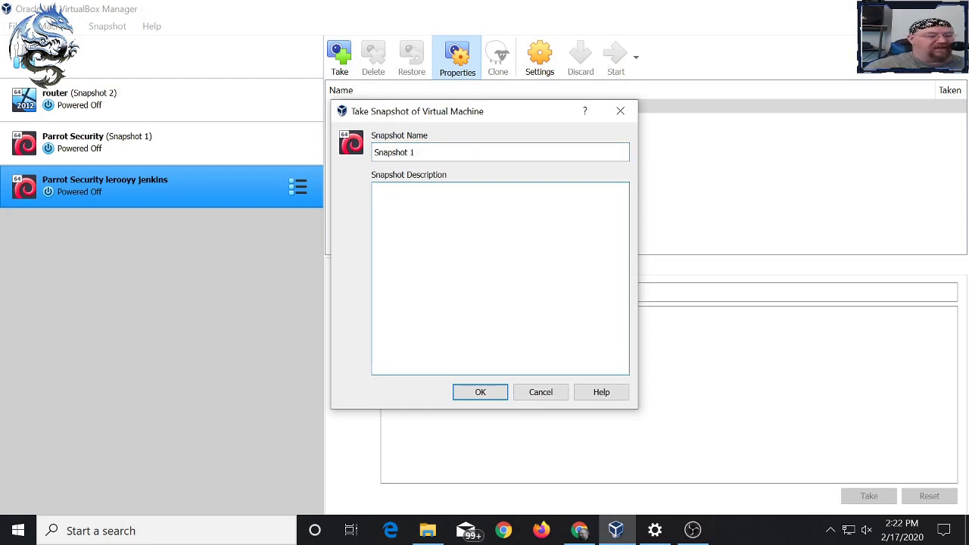
type("new impor")
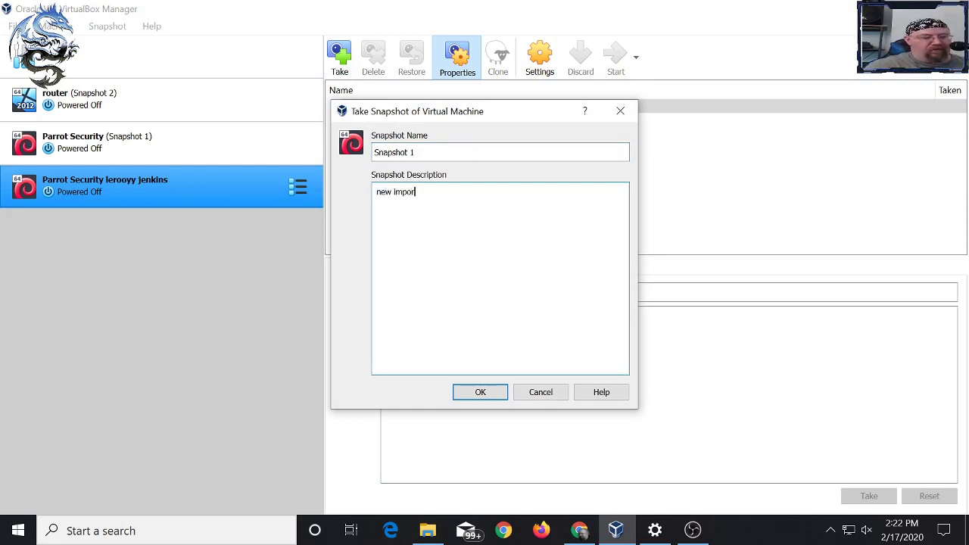
type("t gues")
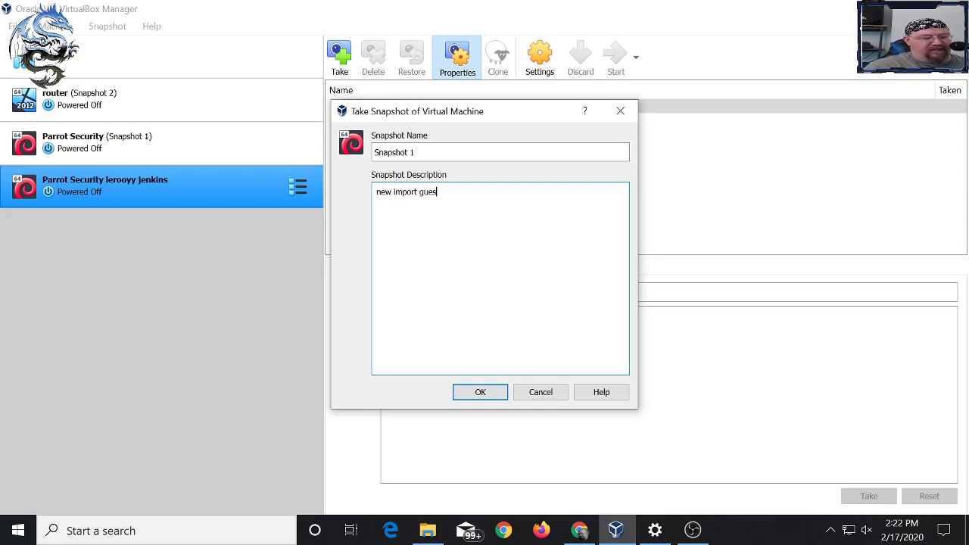
type("t additio")
key("BackSpace")
key("BackSpace")
type("tions in")
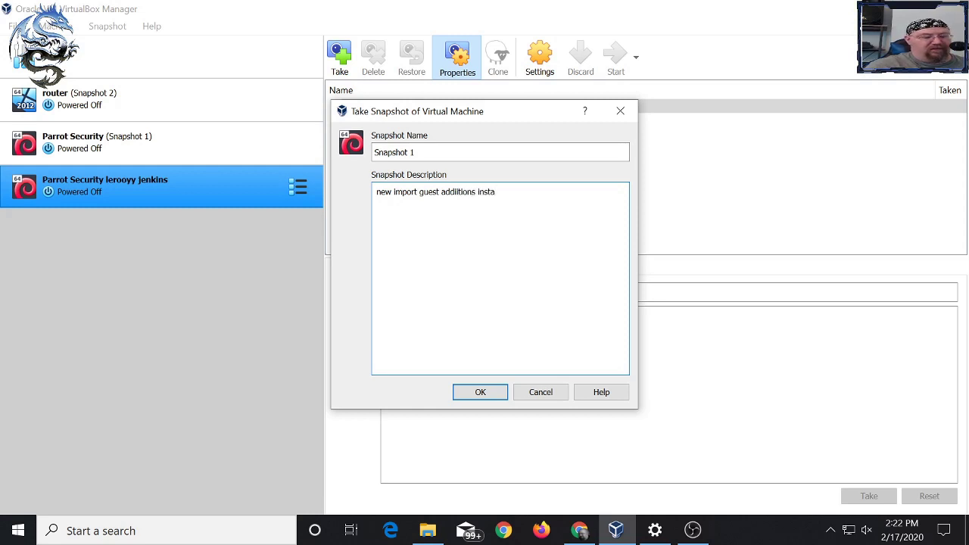
type("stalled")
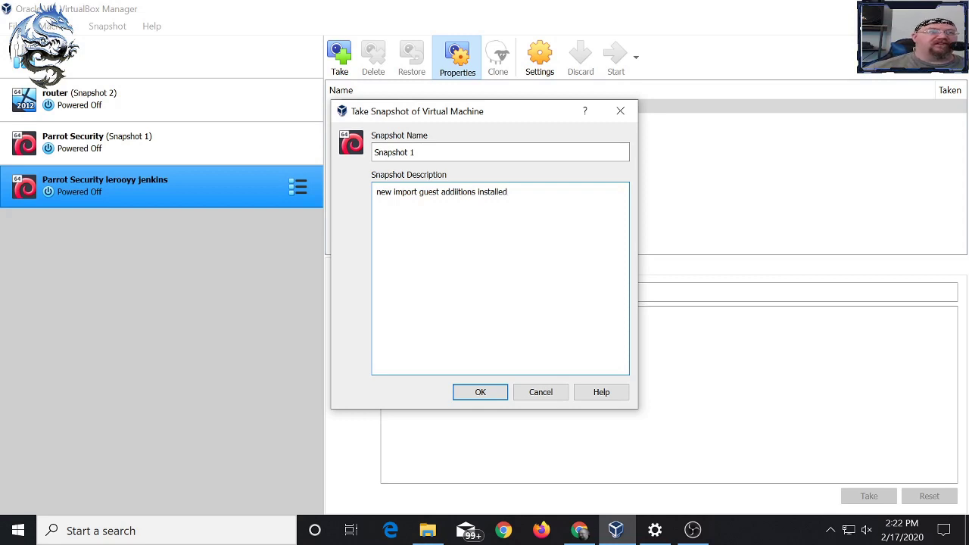
left_click(418, 191)
type(",")
left_click(480, 392)
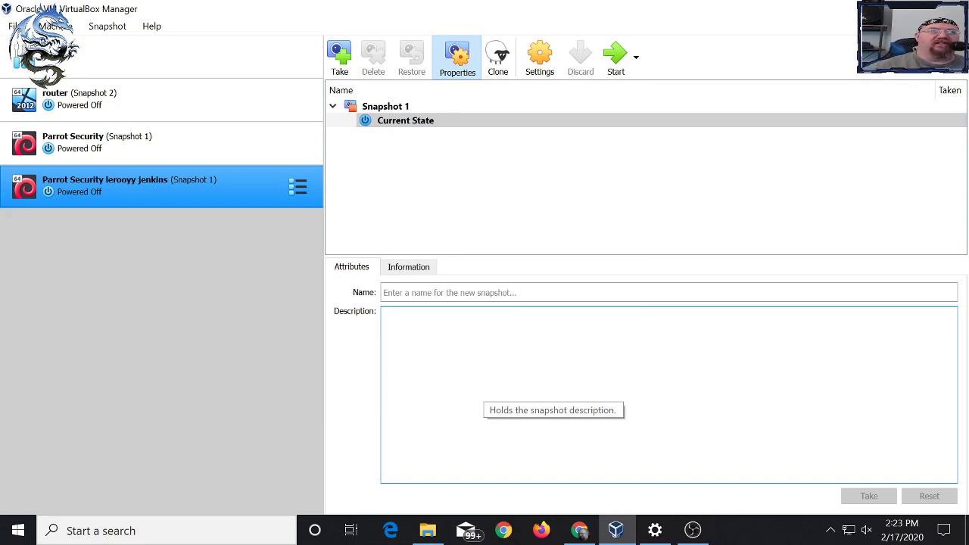
- Check Snapshot 1's actions, then switch the Parrot VM back to its Details view
left_click(385, 106)
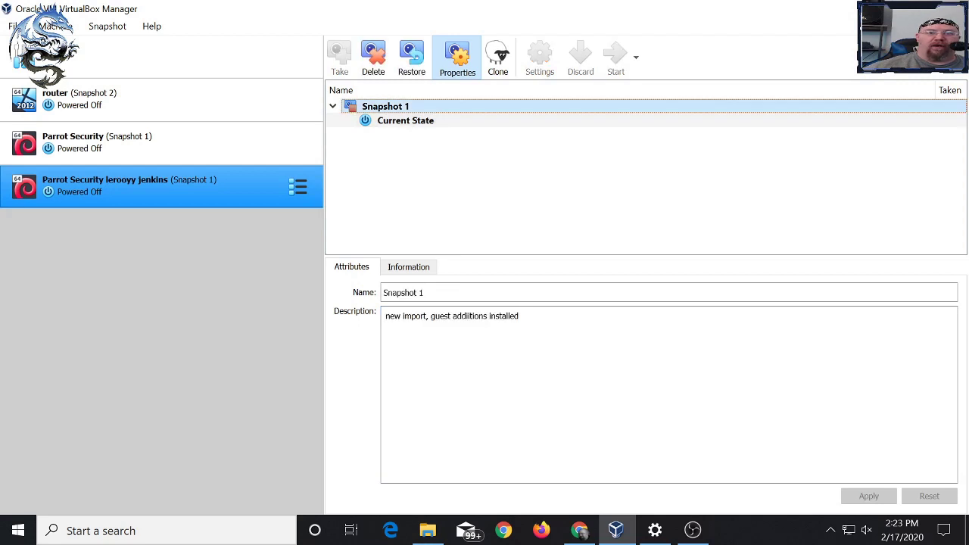
right_click(403, 106)
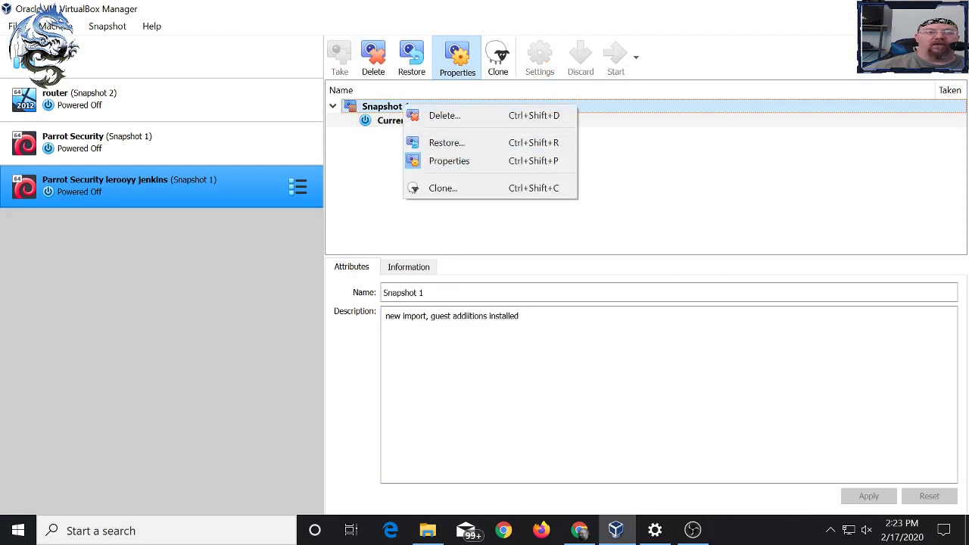
key("Escape")
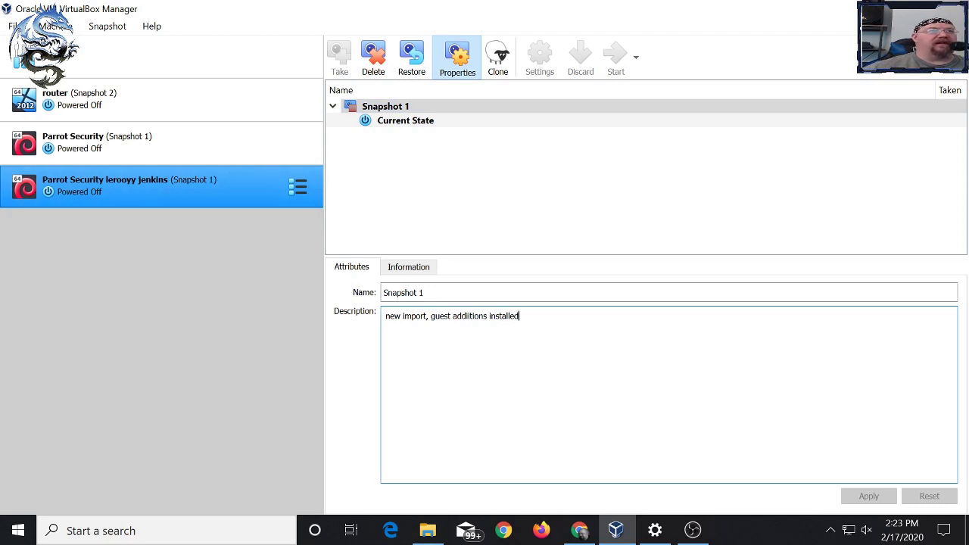
left_click(298, 186)
left_click(366, 184)
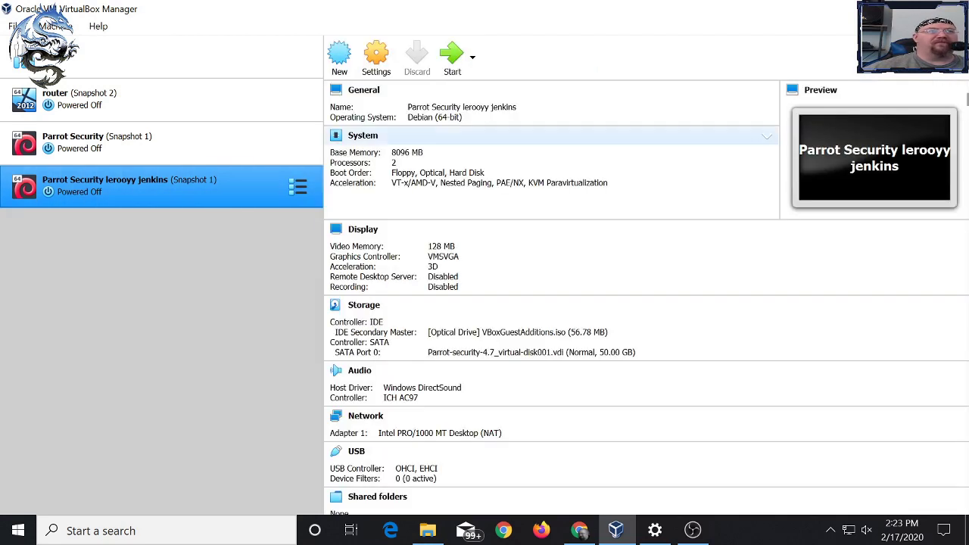
- Start the Parrot Security lerooyy jenkins VM and glance at its View menu while it boots
left_click(452, 55)
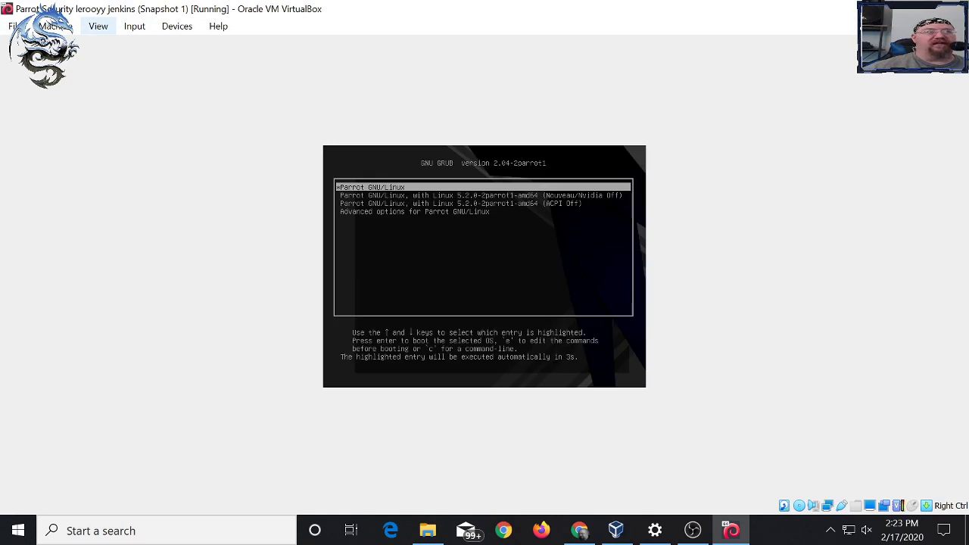
left_click(98, 26)
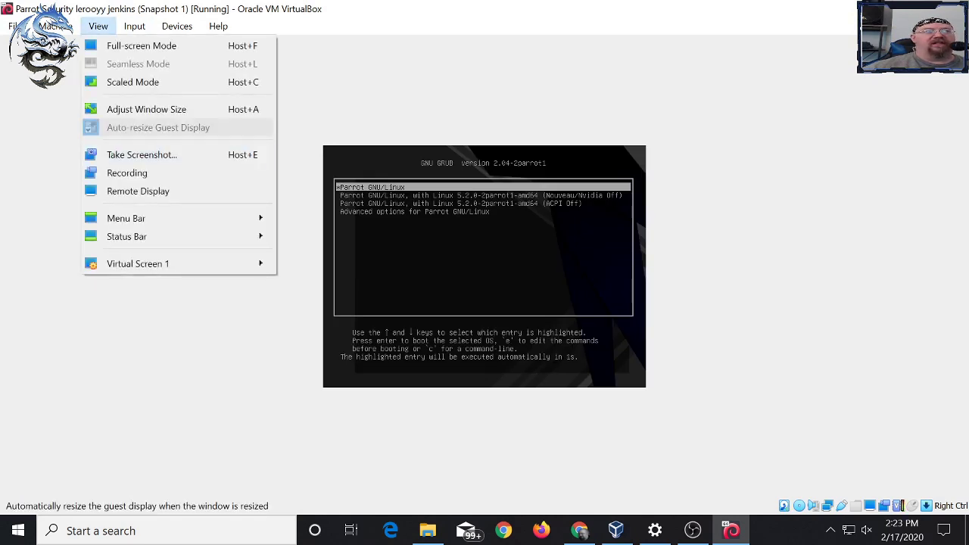
key("Escape")
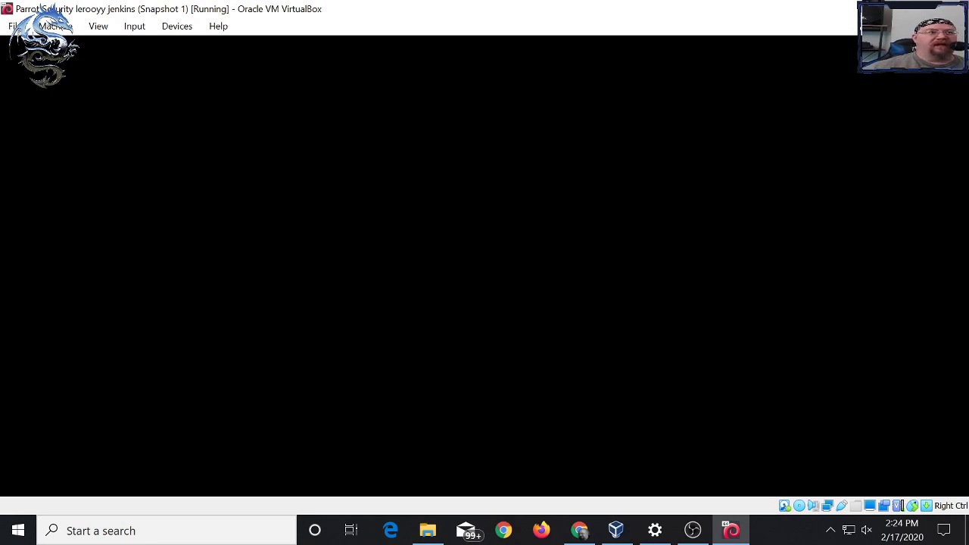
- Choose Other... on the login screen and sign in as root with the root password
key("space")
key("Down")
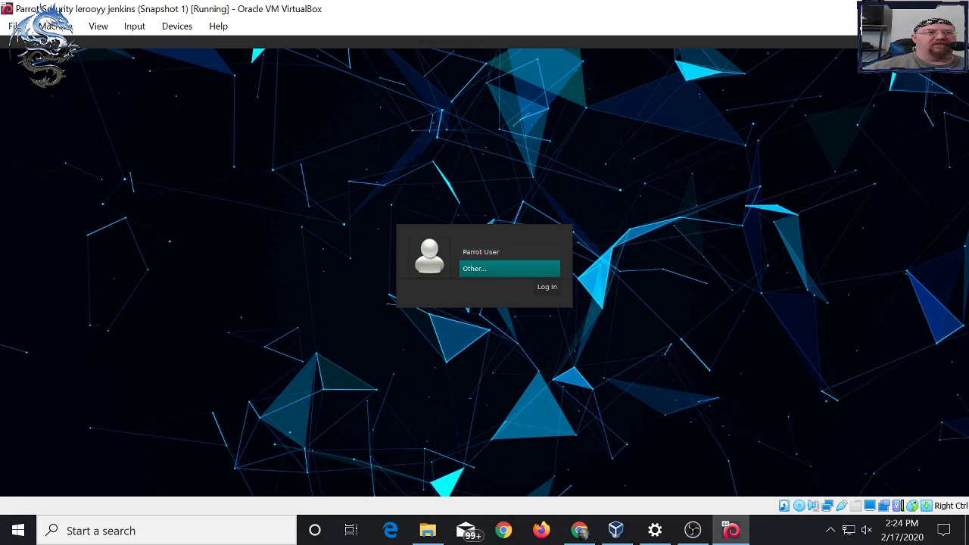
key("Return")
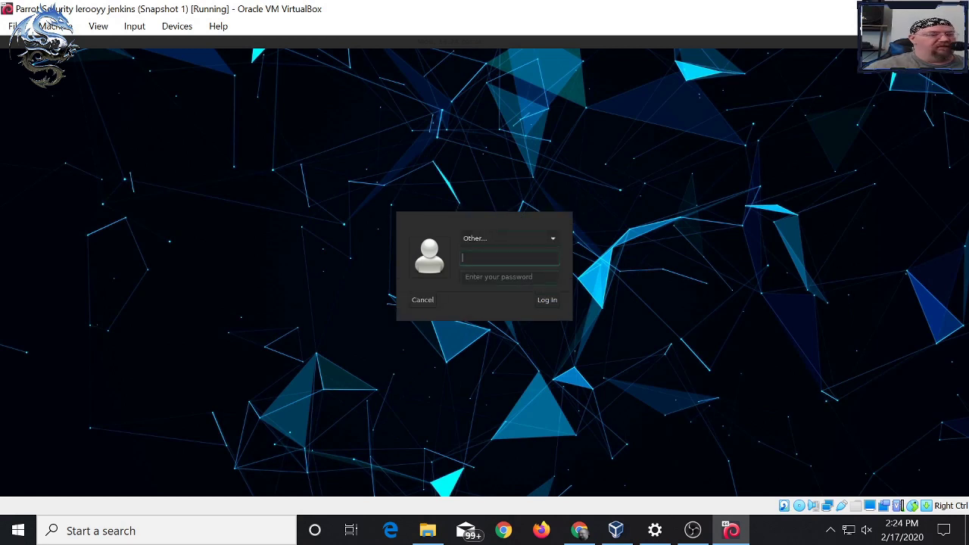
type("root")
key("Return")
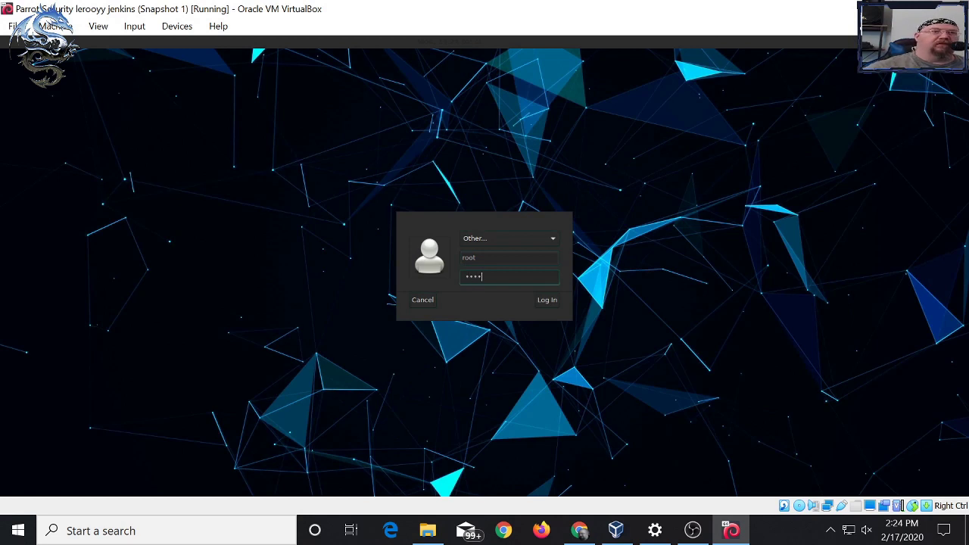
key("Return")
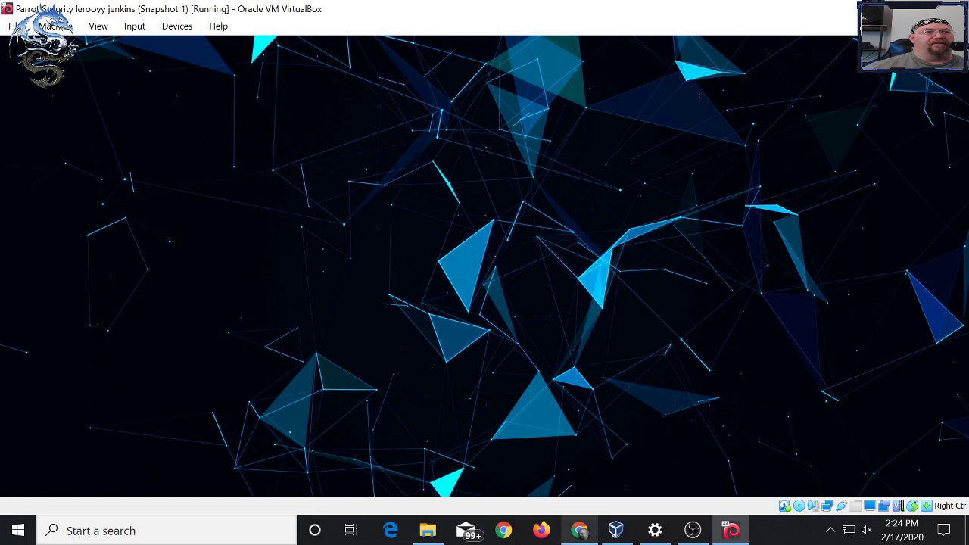
- Look through the VM's Devices menu, then bring Chrome's happy-coder article to the front
mouse_move(655, 530)
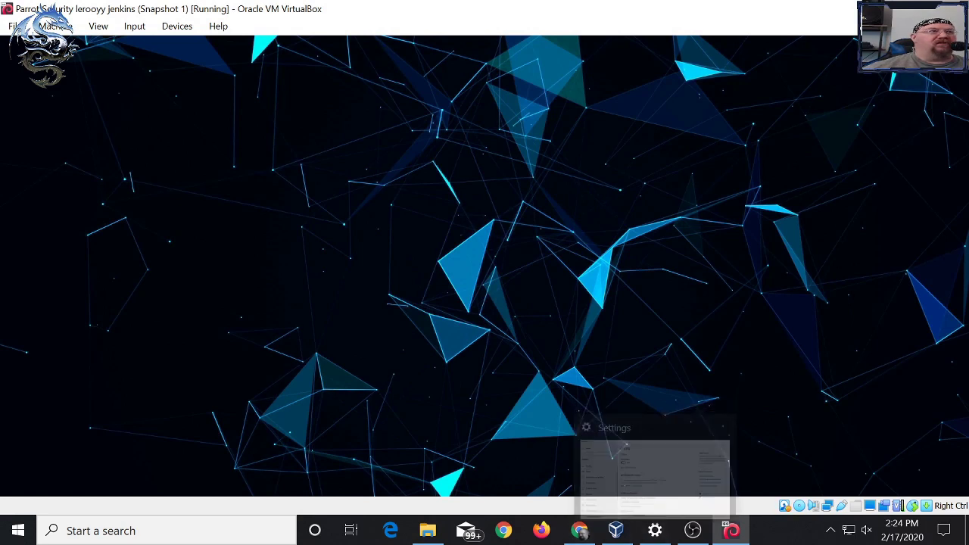
left_click(177, 26)
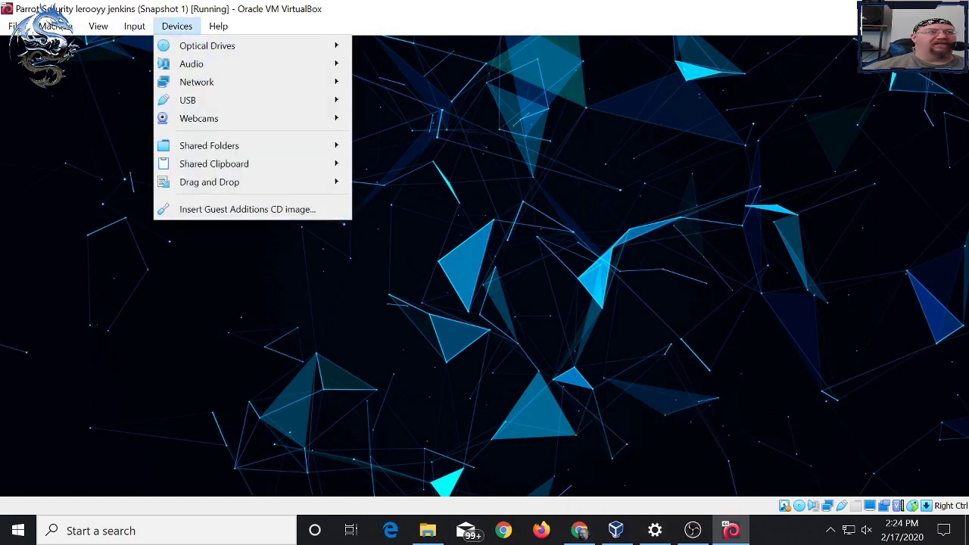
key("Escape")
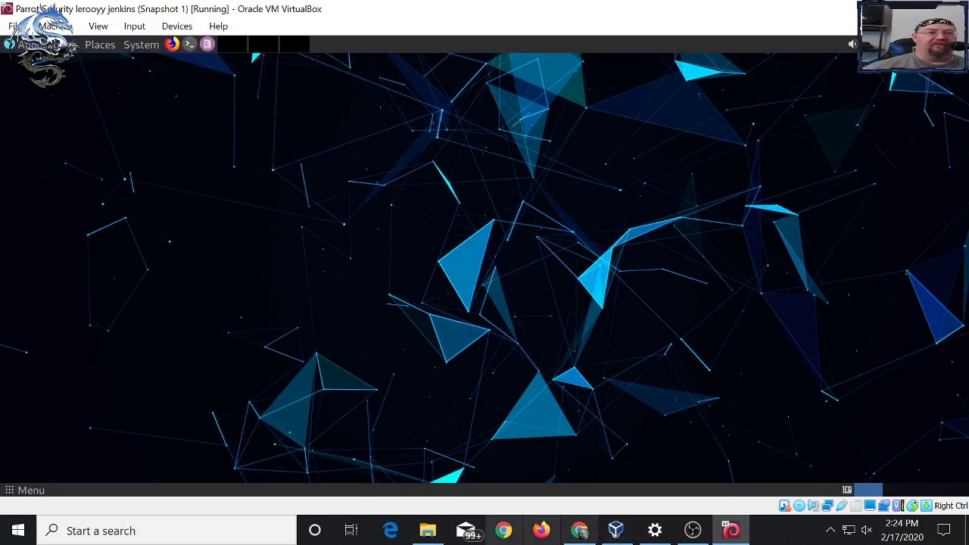
left_click(176, 25)
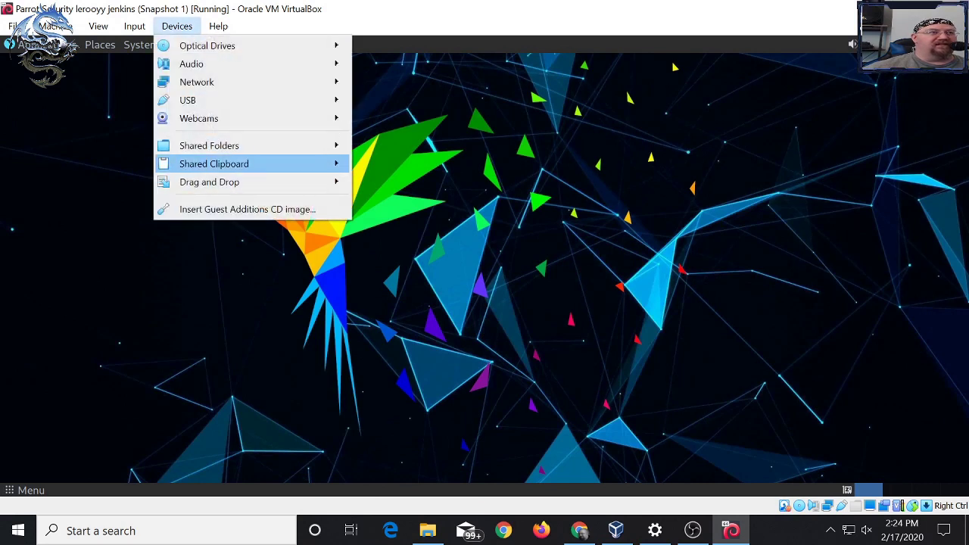
mouse_move(213, 164)
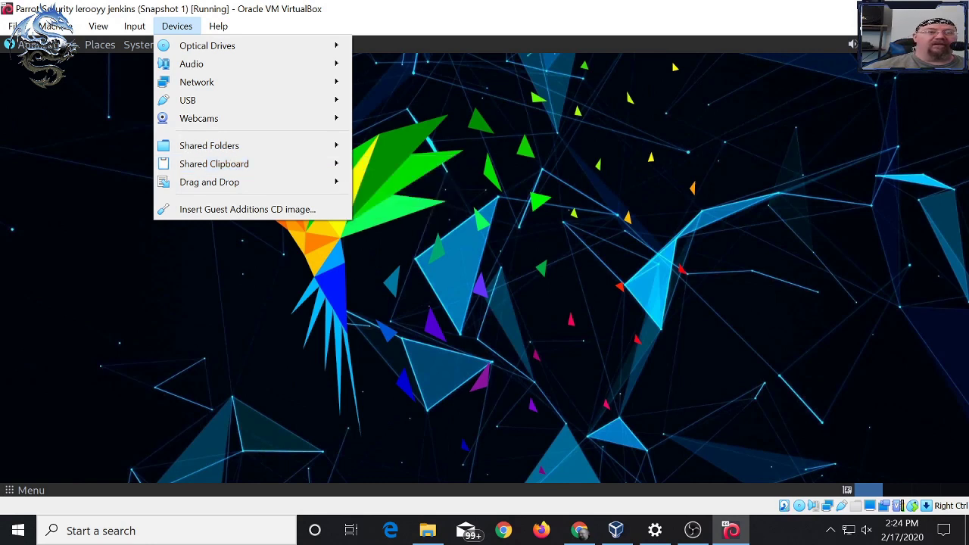
mouse_move(731, 530)
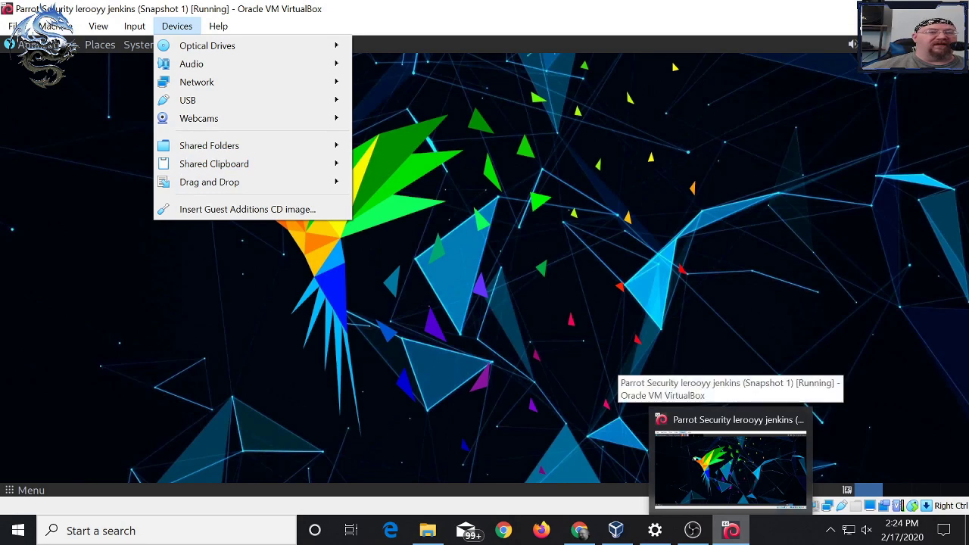
mouse_move(655, 530)
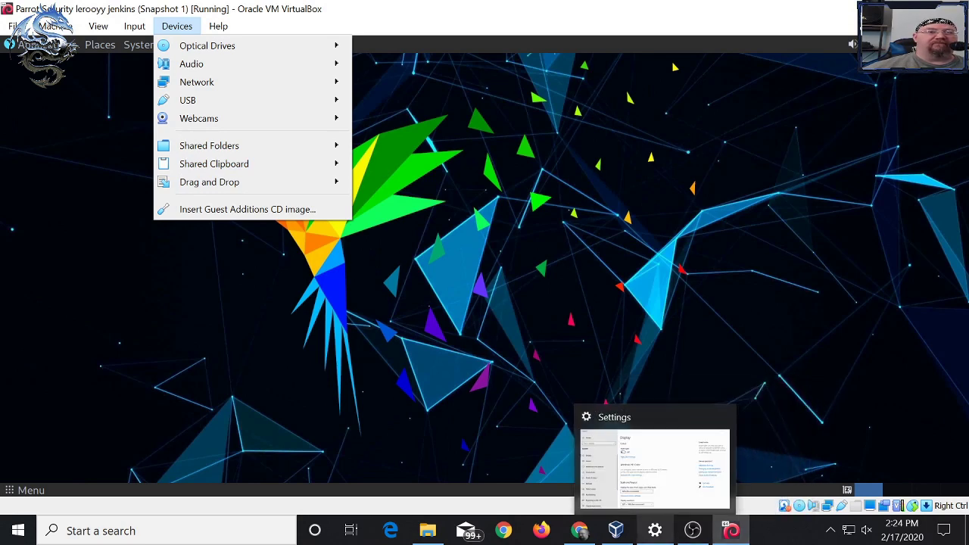
left_click(579, 530)
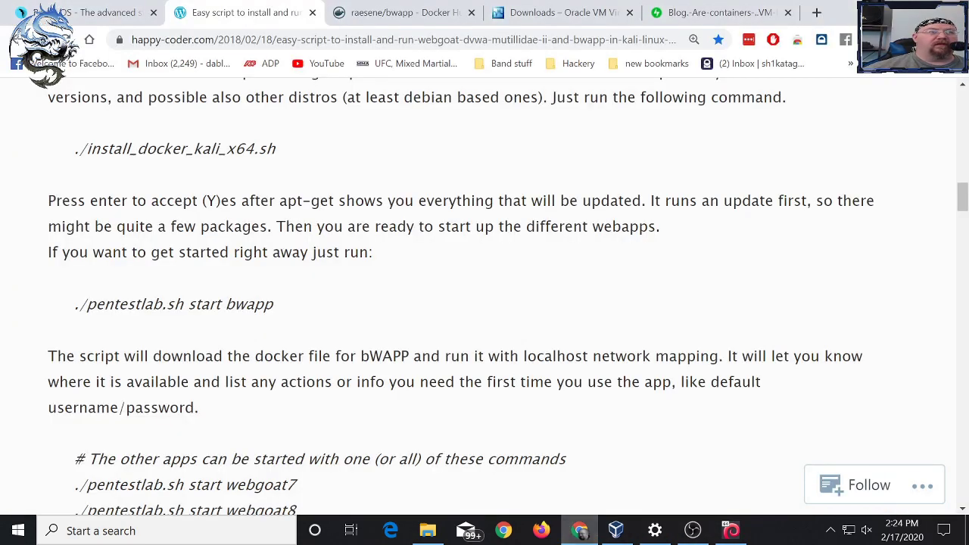
- Copy the ./install_docker_kali_x64.sh command from the article to the clipboard
left_click_drag(276, 148, 75, 148)
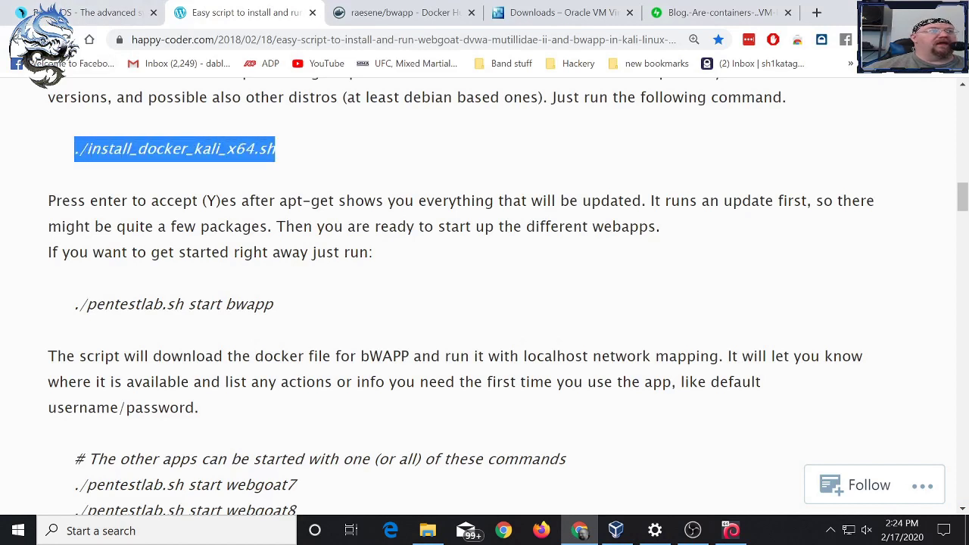
right_click(144, 142)
left_click(182, 151)
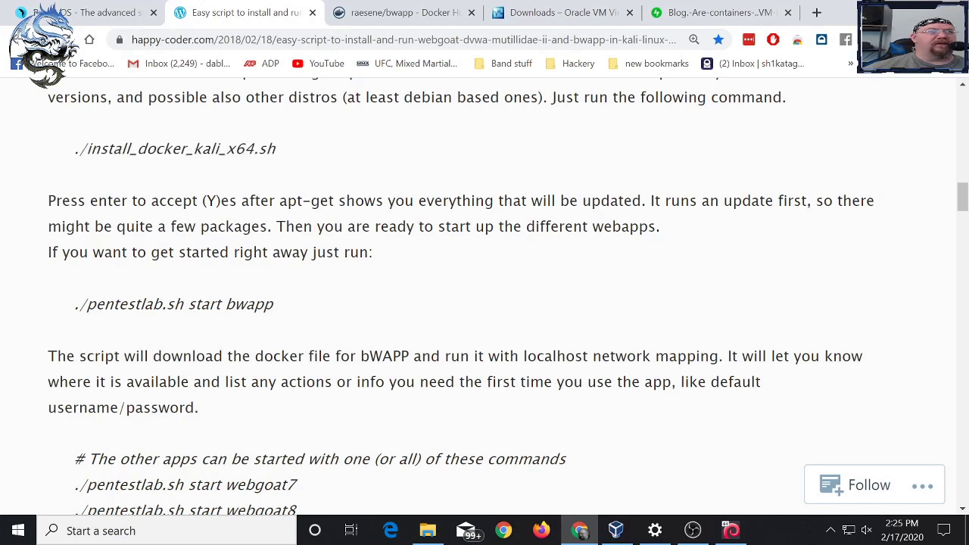
left_click_drag(275, 148, 75, 148)
right_click(134, 142)
left_click(162, 156)
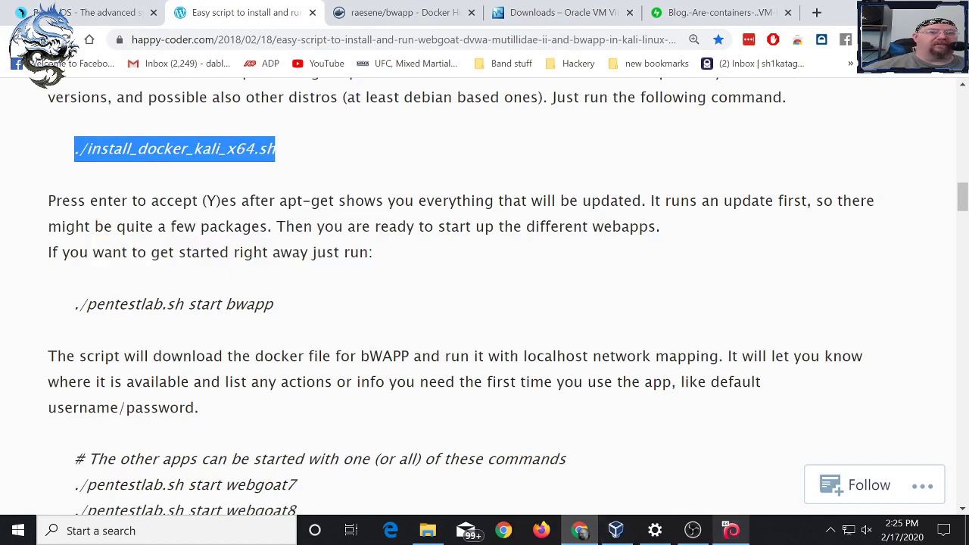
- Open a maximized root terminal in the Parrot VM, enlarge its text, and run ls
left_click(731, 530)
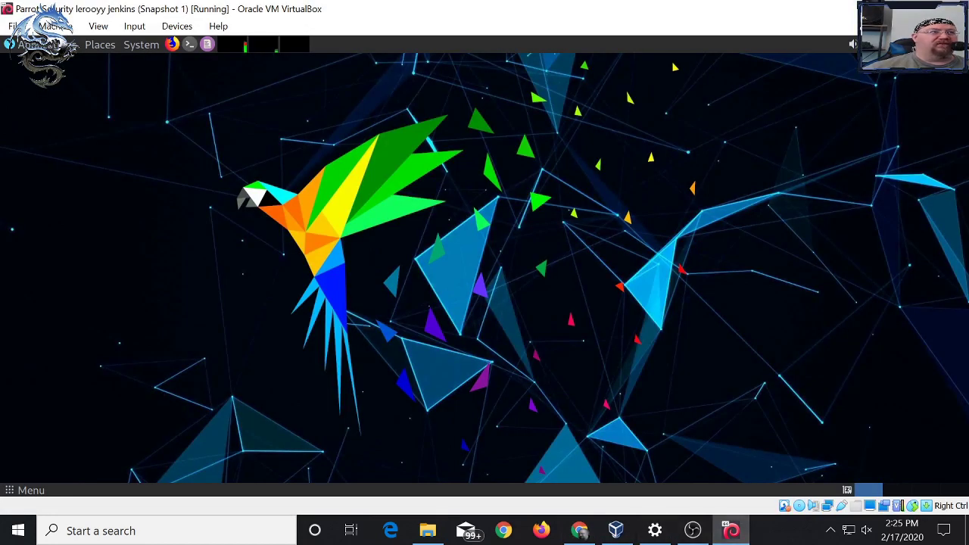
left_click(189, 44)
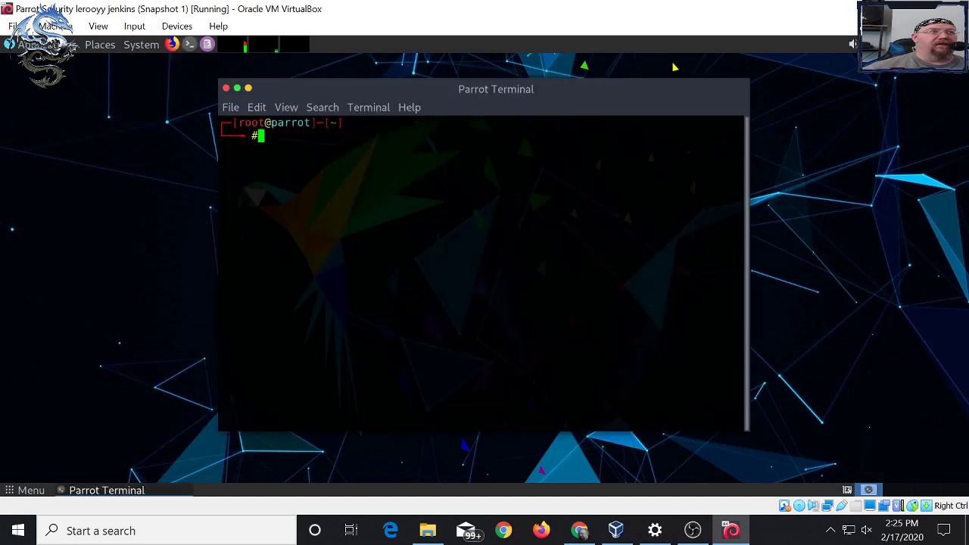
key("alt+F10")
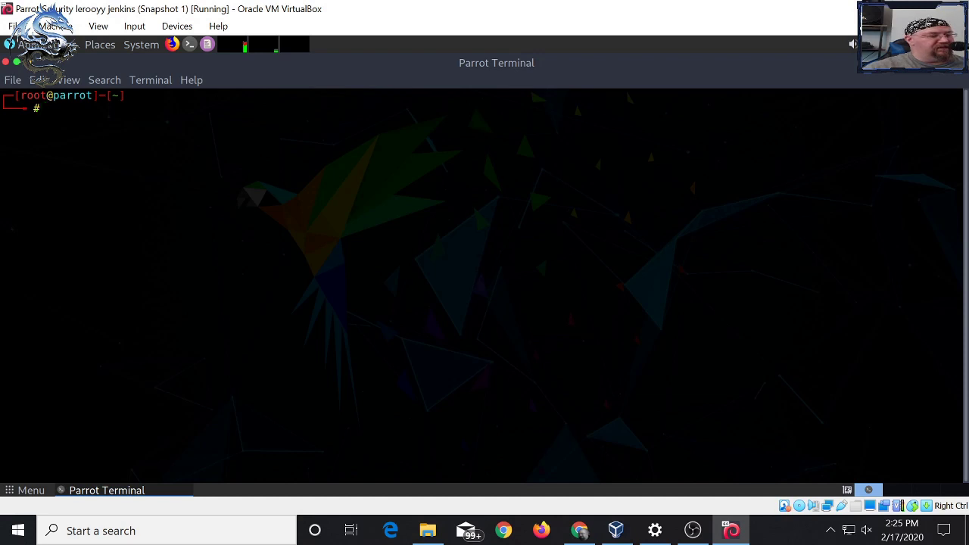
key("ctrl+plus")
key("ctrl+plus")
key("ctrl+plus")
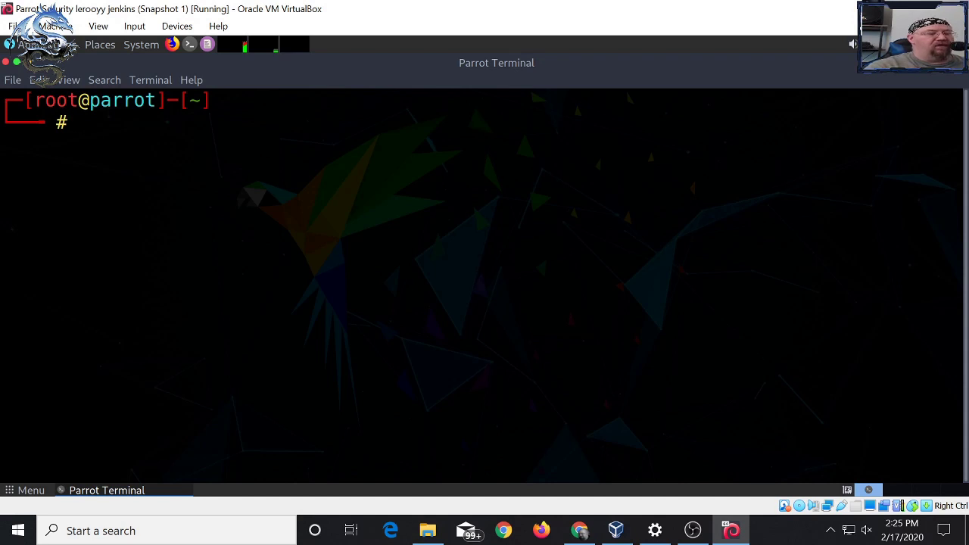
type("ls")
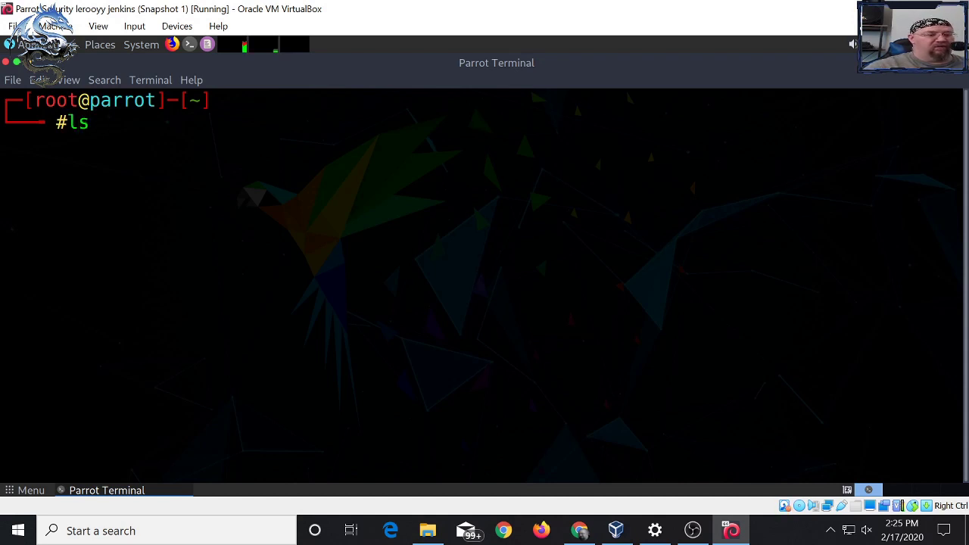
key("Return")
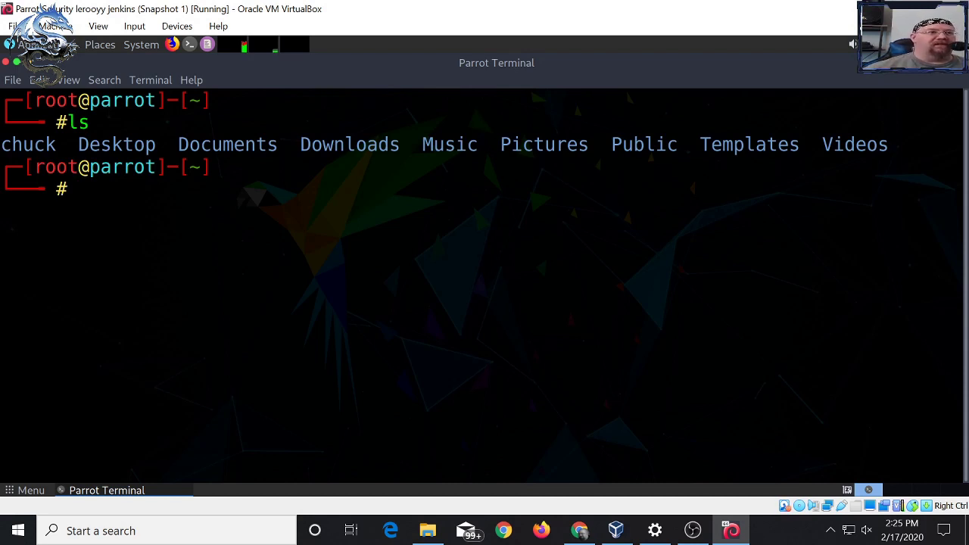
- Open the pentestlab GitHub link from the happy-coder article in a new tab, skim its README, and close it
left_click(579, 530)
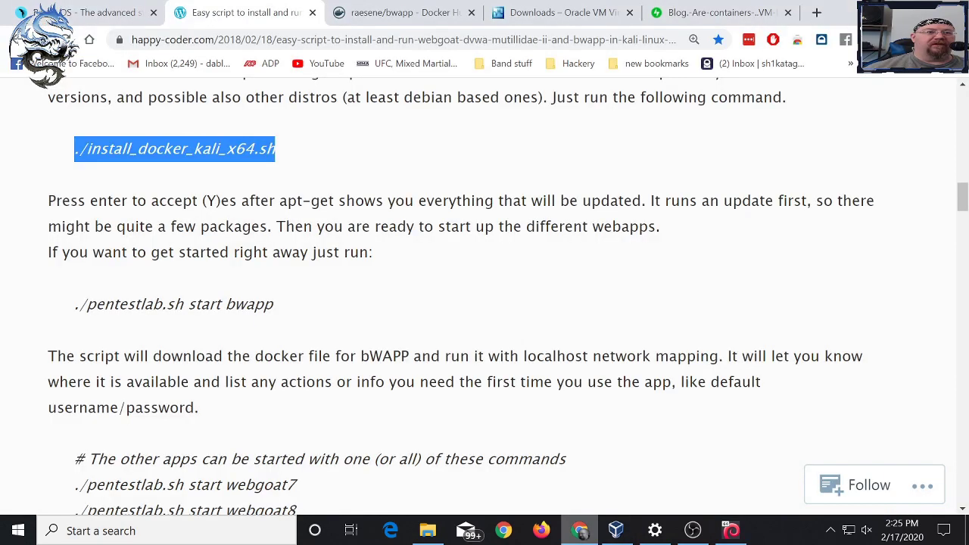
scroll(484, 303, "up", 4)
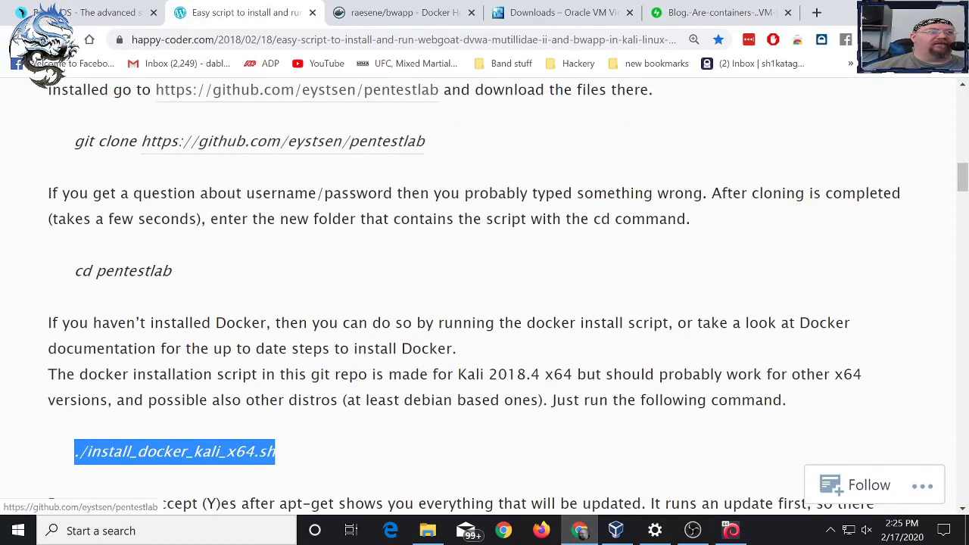
right_click(362, 142)
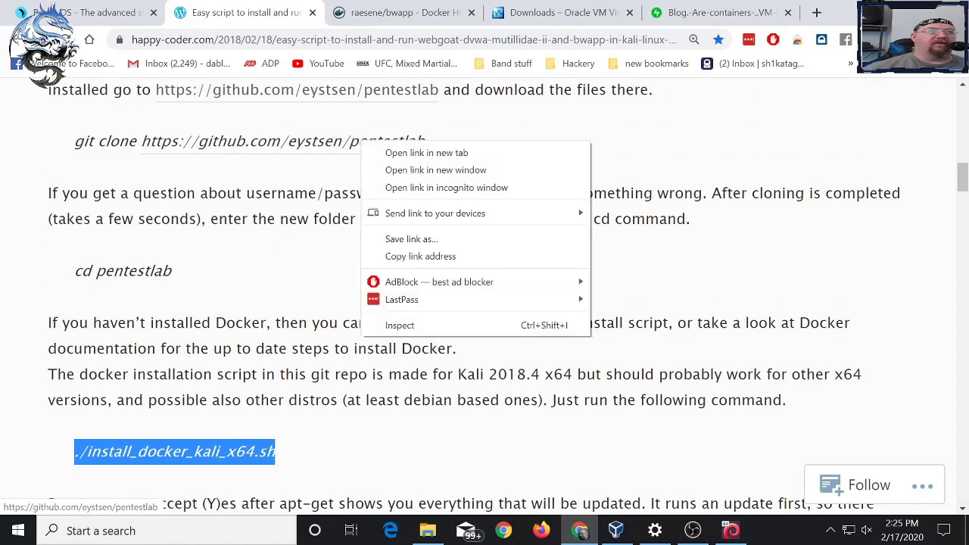
left_click(426, 152)
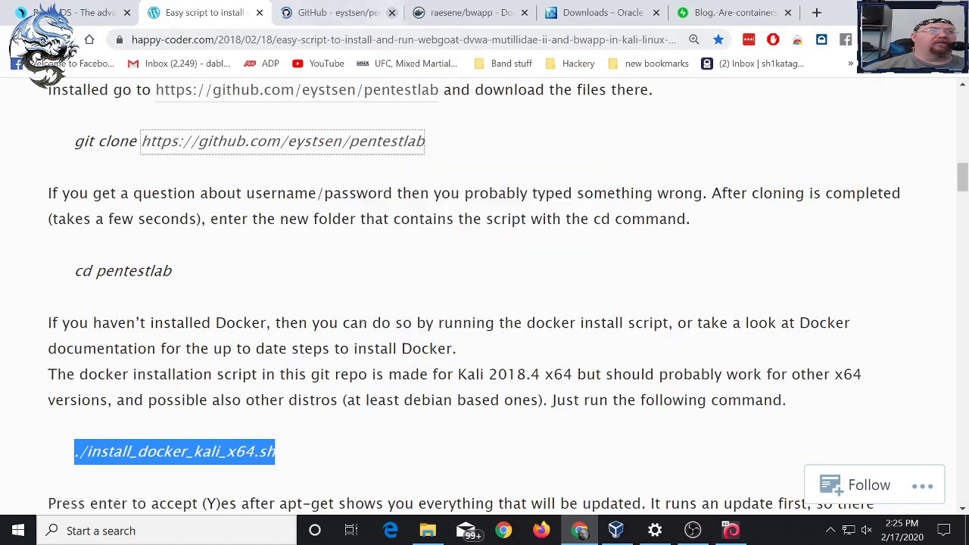
left_click(333, 12)
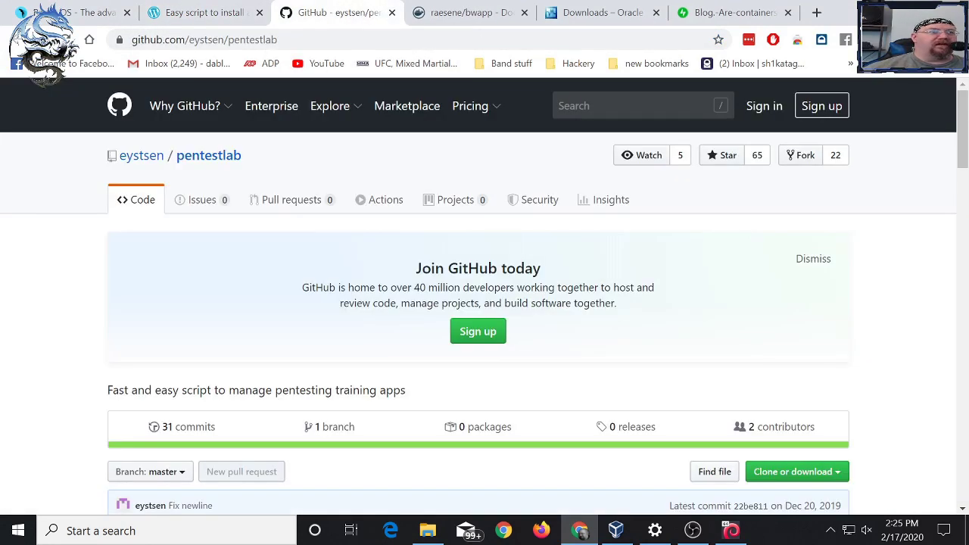
scroll(485, 295, "down", 3)
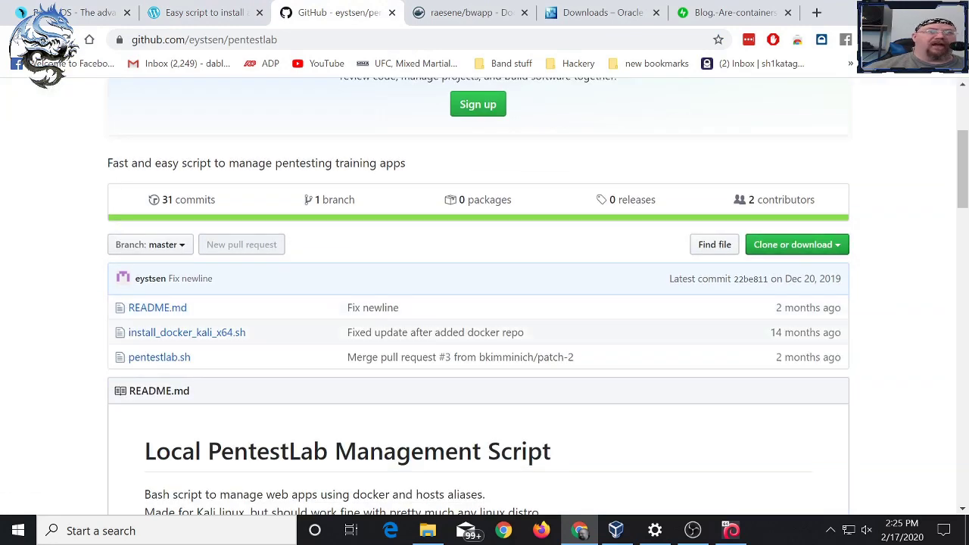
scroll(484, 303, "down", 1)
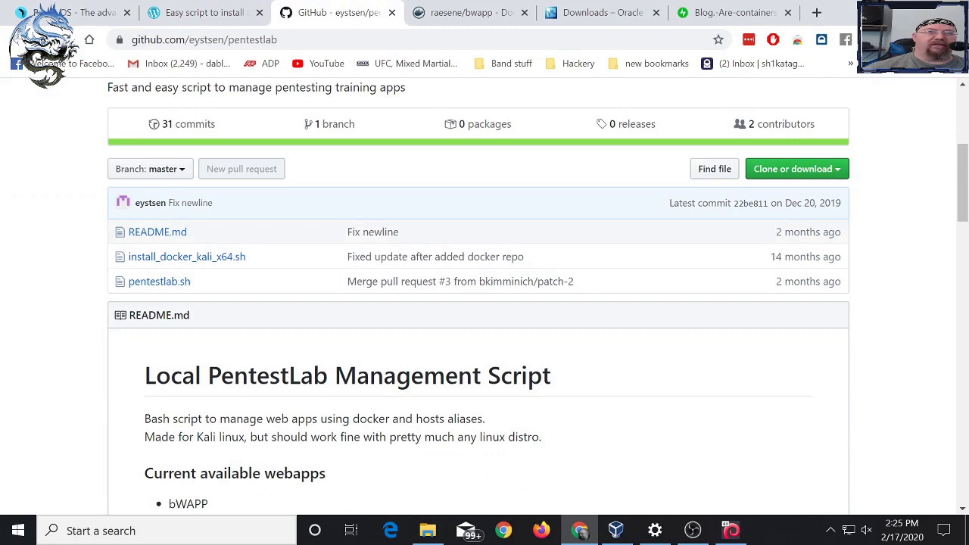
scroll(485, 295, "down", 3)
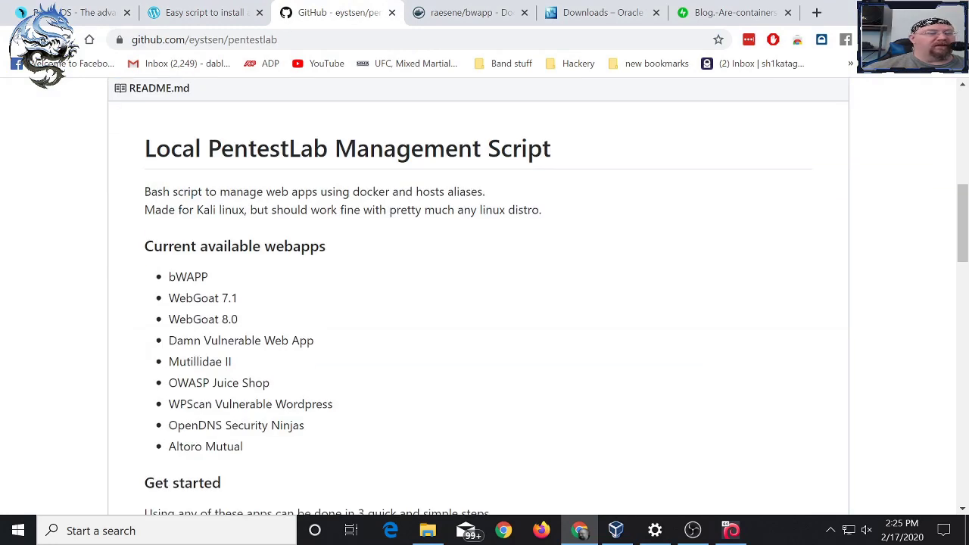
scroll(484, 296, "down", 4)
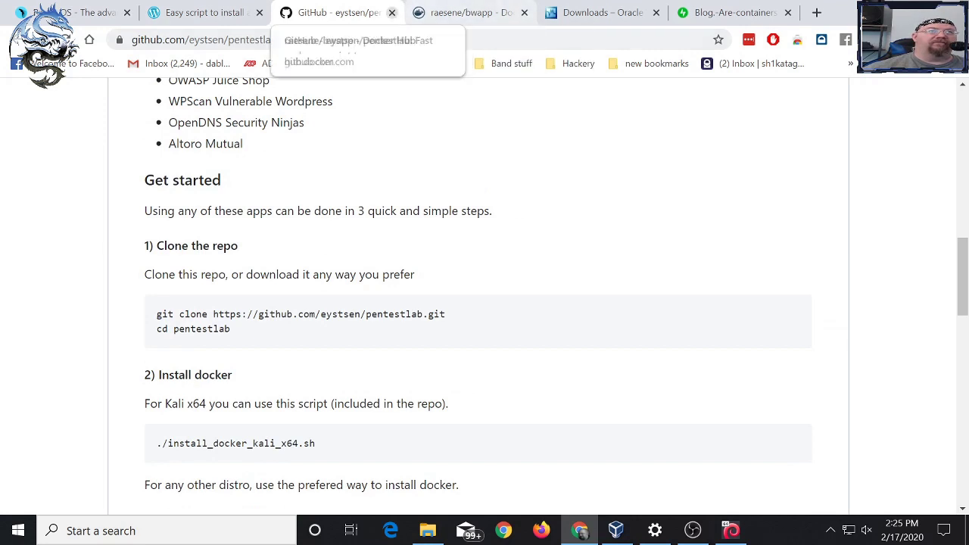
key("ctrl+w")
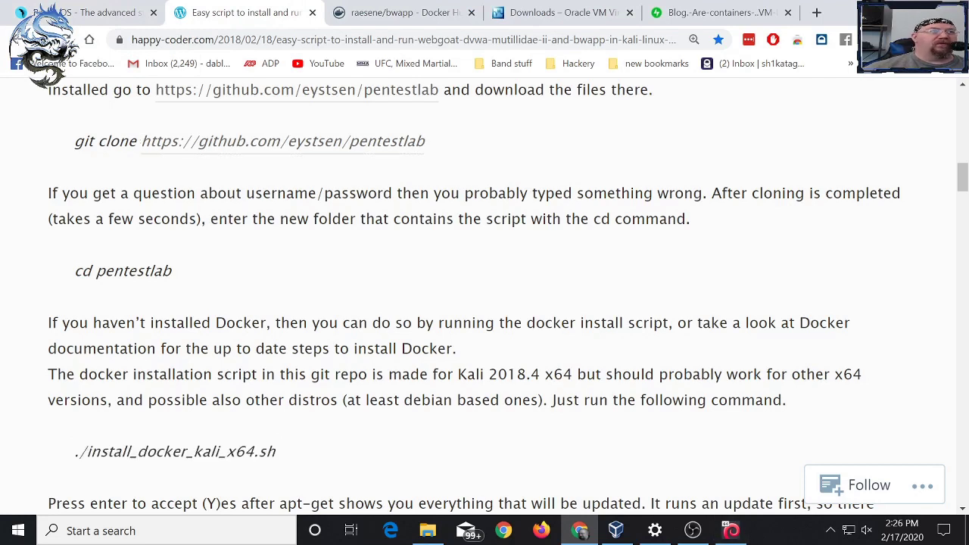
- Copy the pentestlab git clone command from the happy-coder guide
left_click_drag(74, 140, 423, 141)
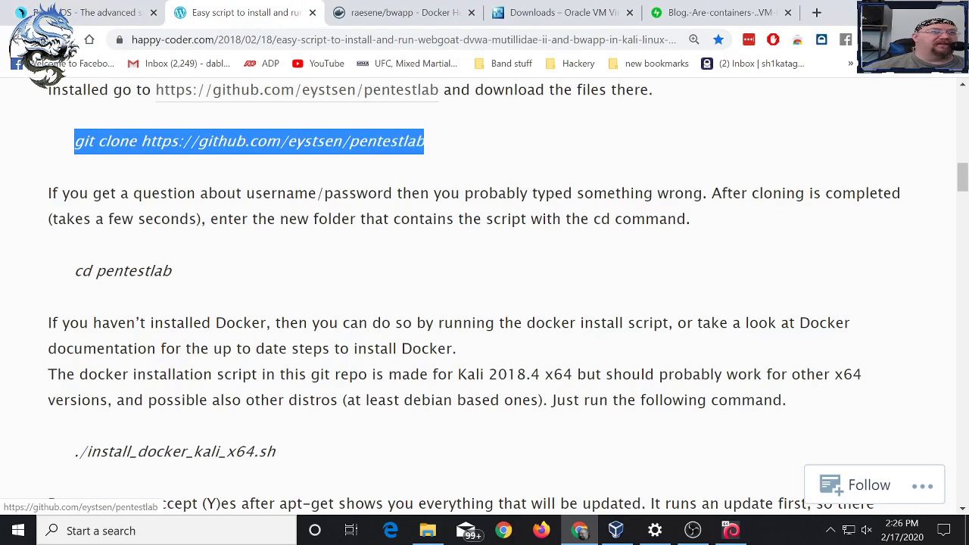
right_click(124, 140)
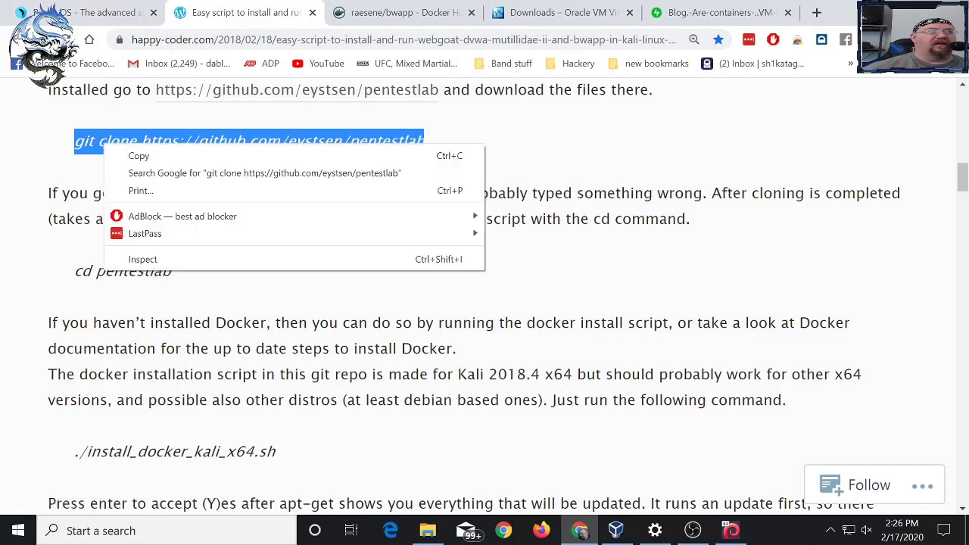
left_click(143, 155)
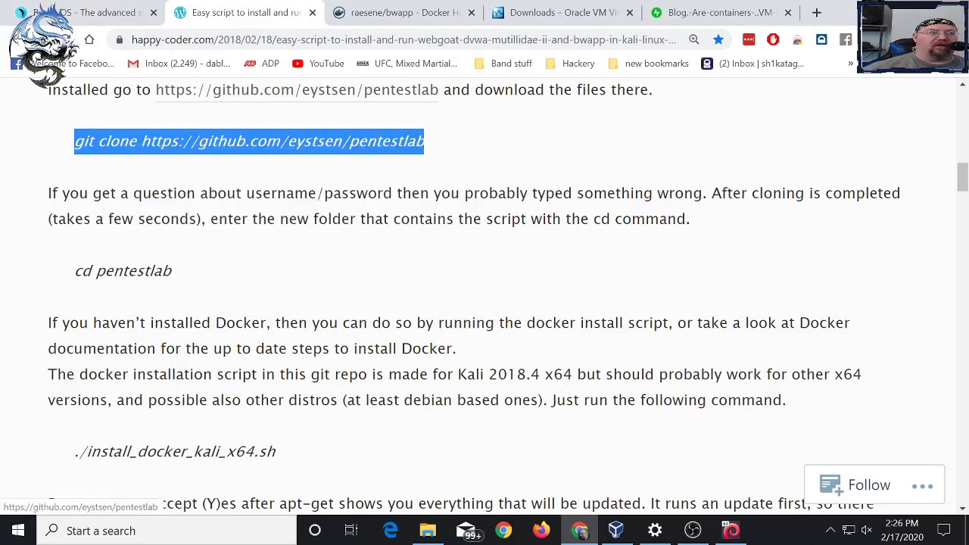
- Paste and run the pentestlab git clone command in the Parrot terminal, then list the home folder
mouse_move(730, 531)
left_click(729, 465)
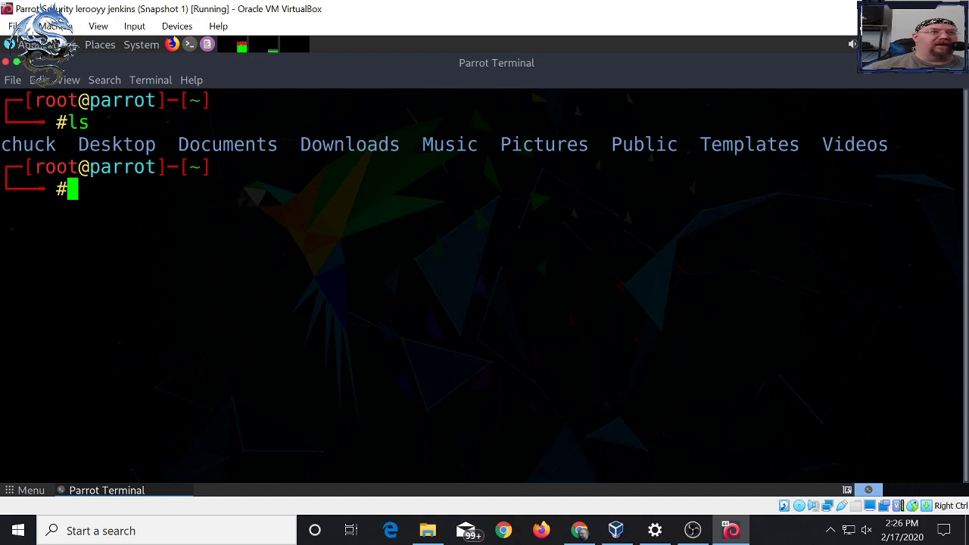
right_click(142, 197)
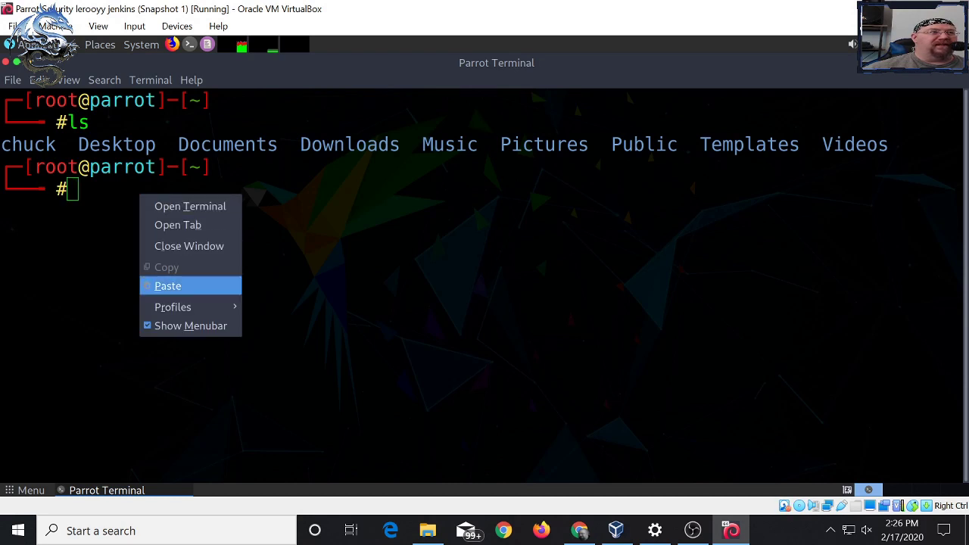
left_click(167, 285)
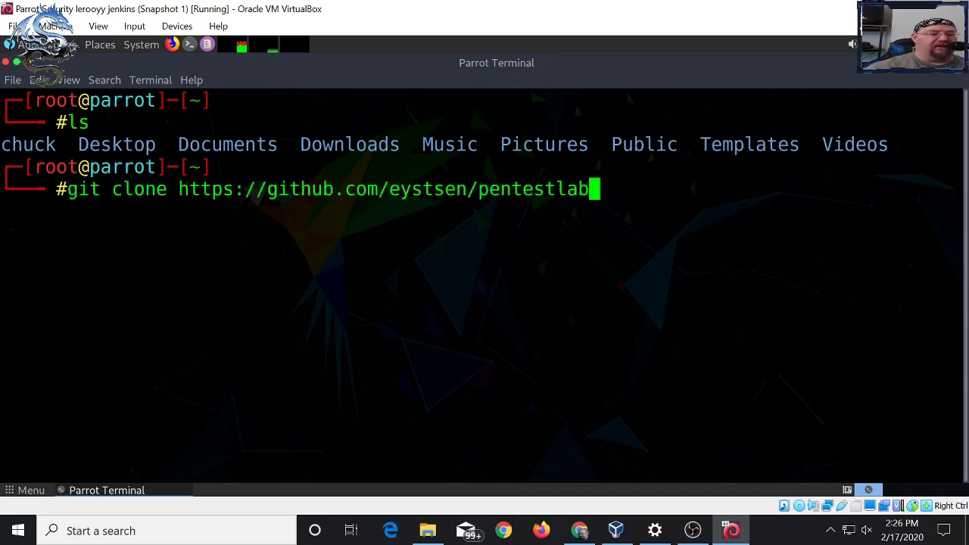
key("Return")
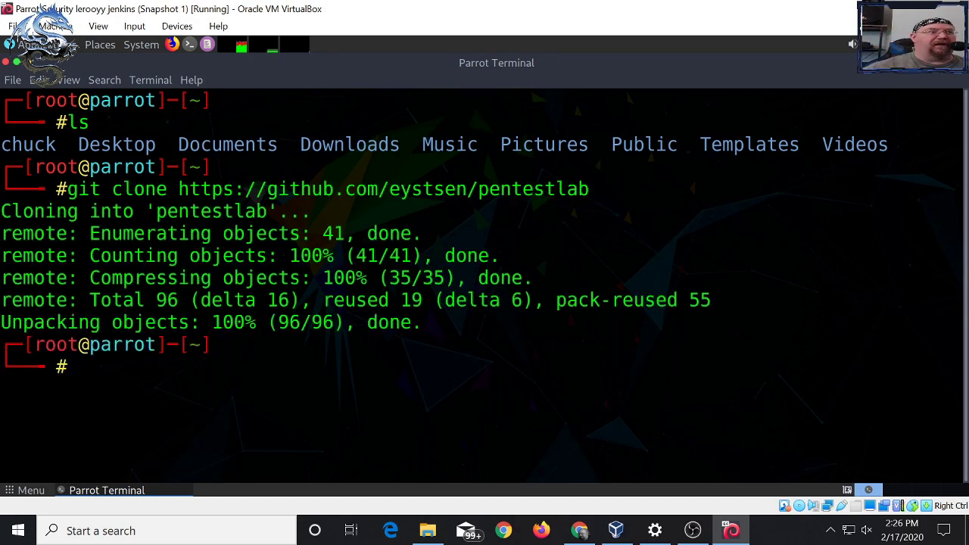
type("ls")
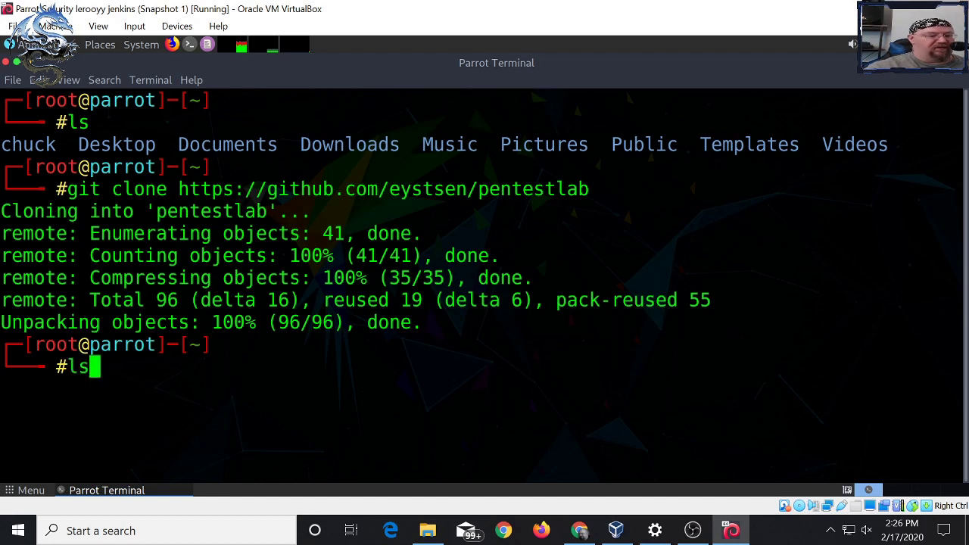
key("Return")
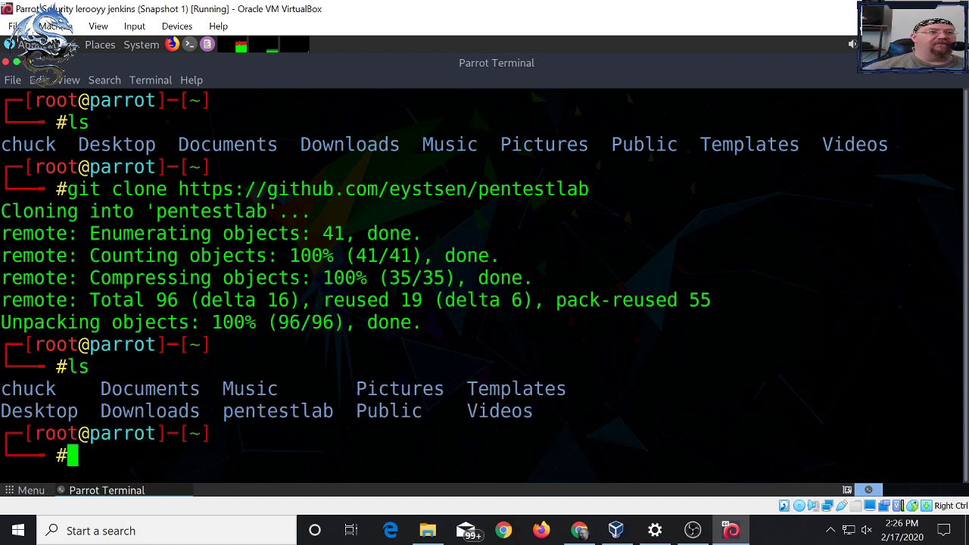
- Change into the pentestlab folder and list its three files
double_click(313, 410)
right_click(313, 415)
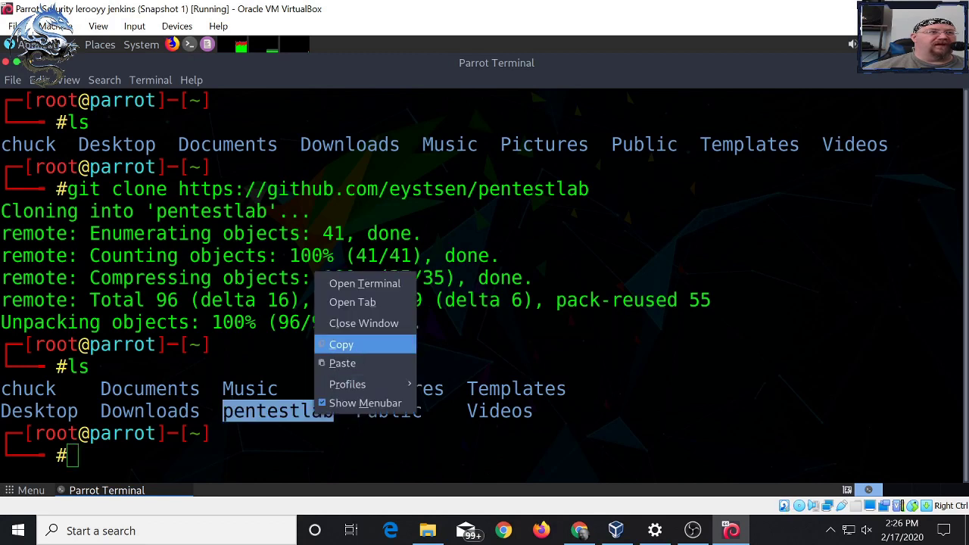
left_click(344, 344)
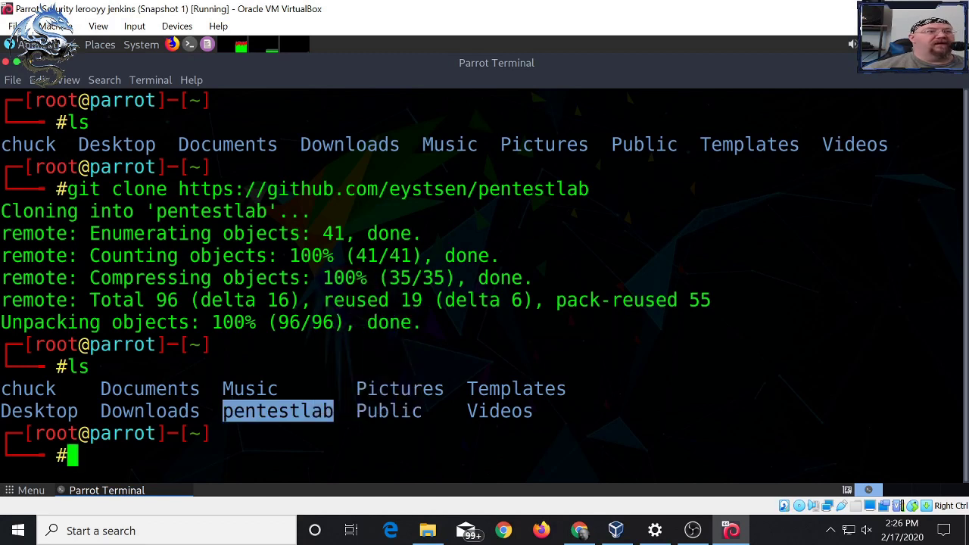
type("cd")
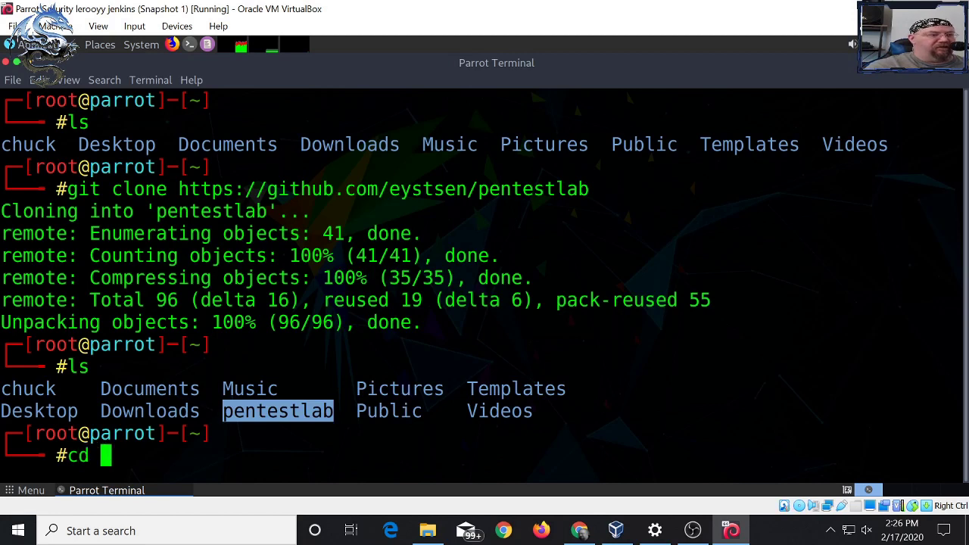
key("ctrl+shift+v")
key("Return")
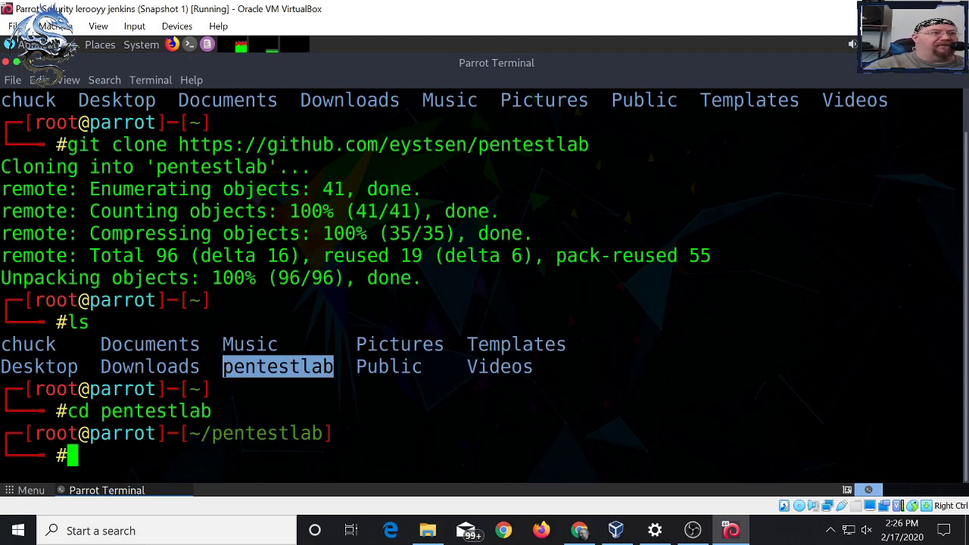
type("ls")
key("Return")
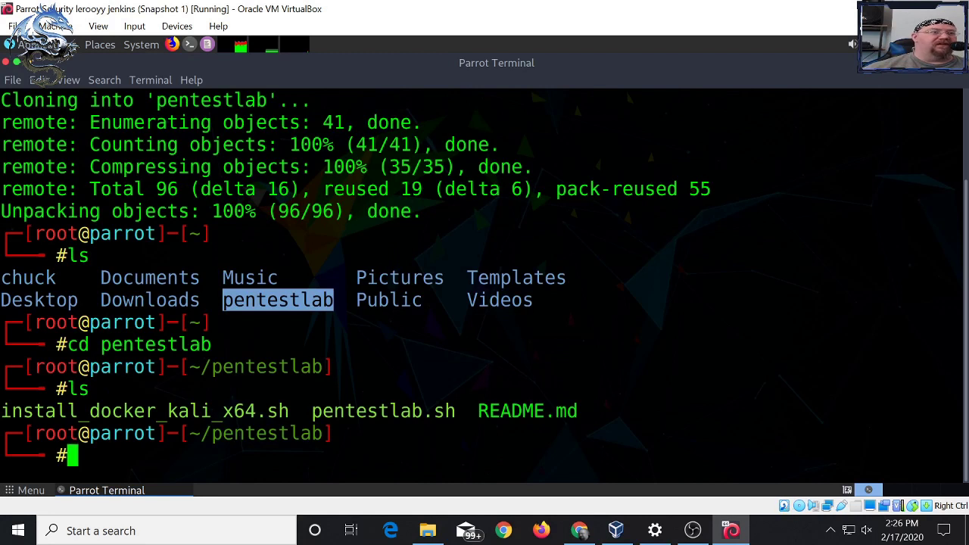
left_click_drag(167, 411, 211, 411)
left_click(211, 411)
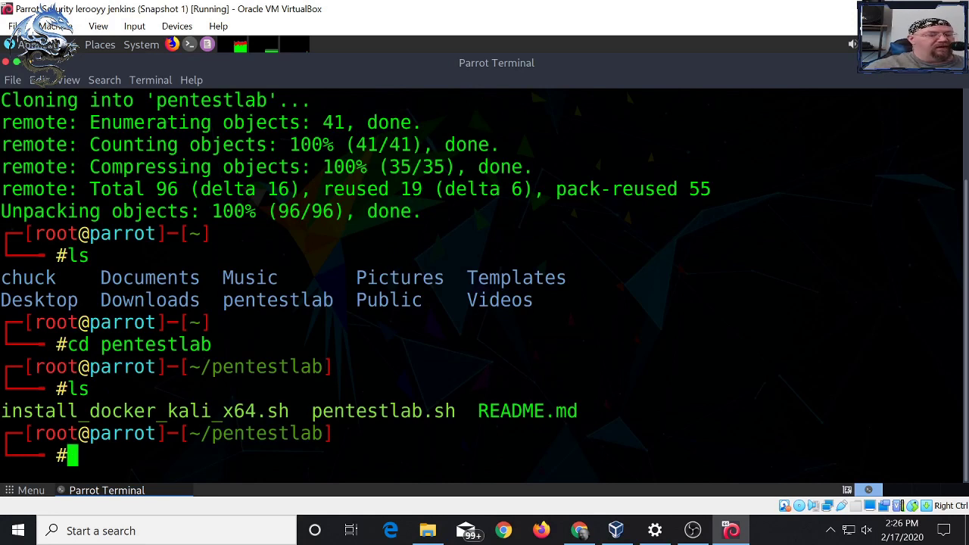
- Run apt install docker.io and confirm with y to install the 11 new packages
type("apt inms")
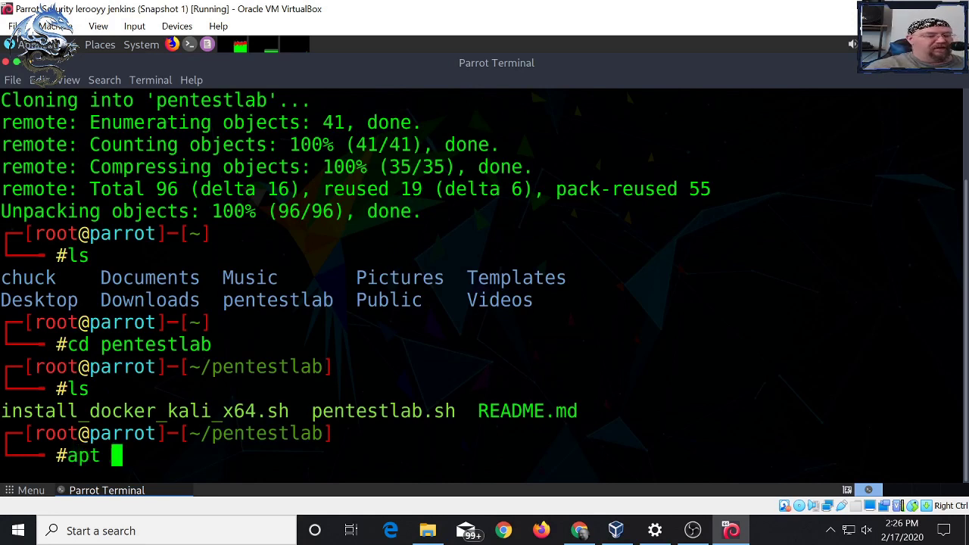
key("BackSpace")
key("BackSpace")
type("stall ")
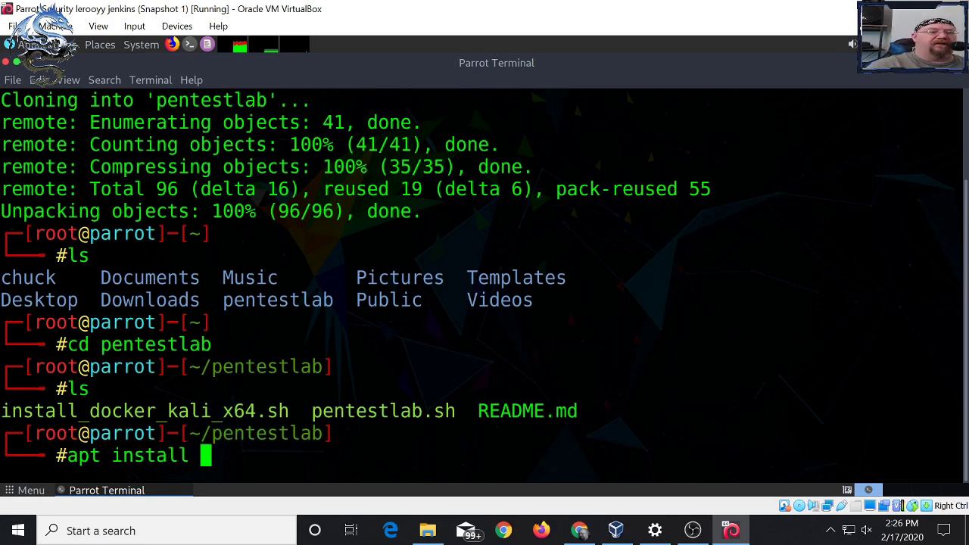
type("docker.io")
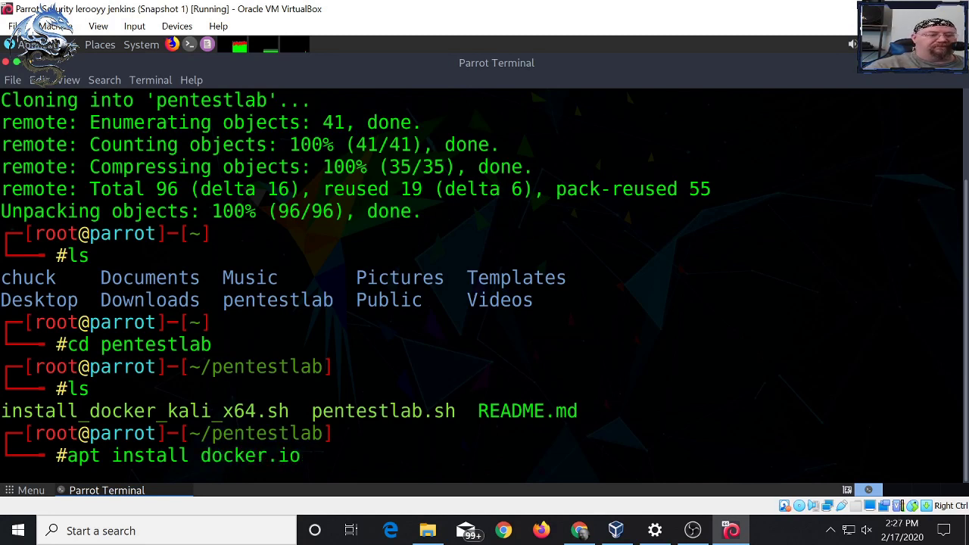
key("Return")
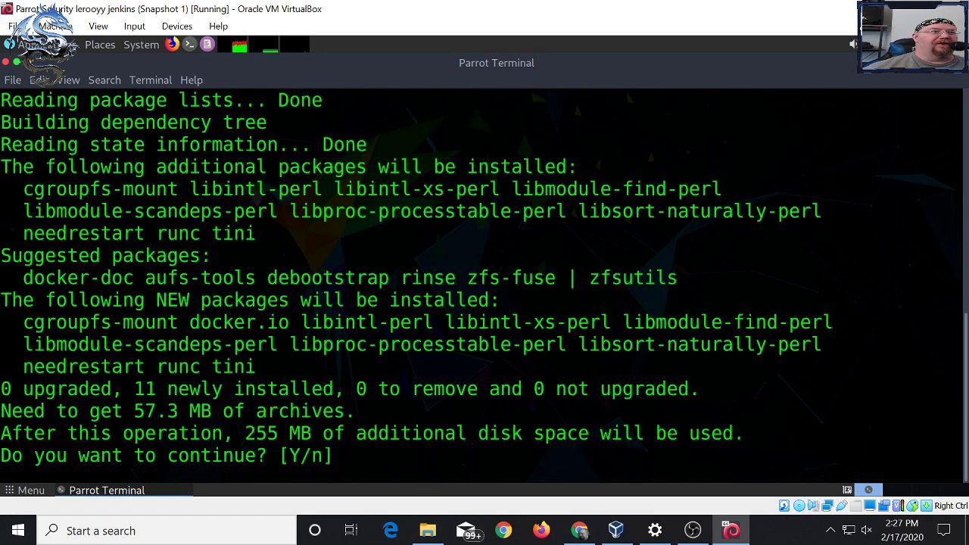
type("y")
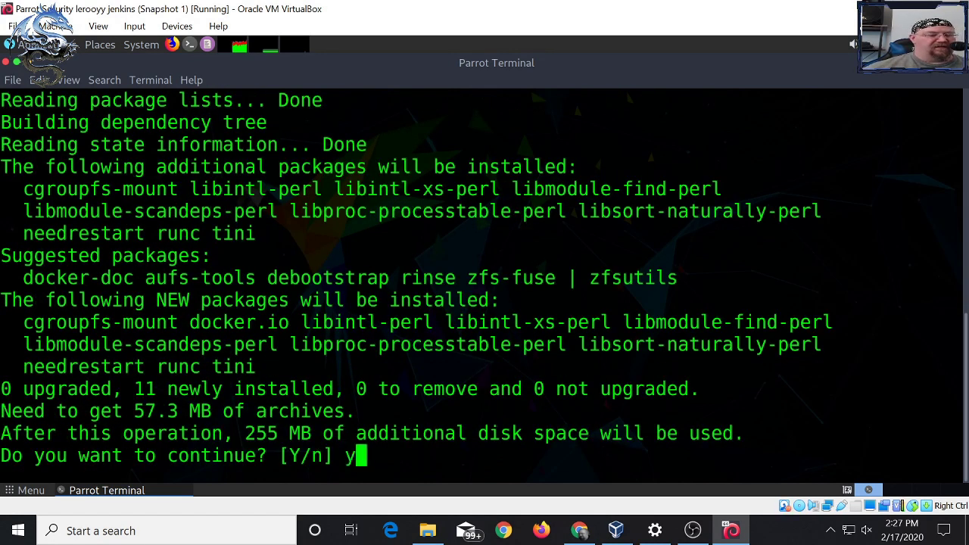
key("Return")
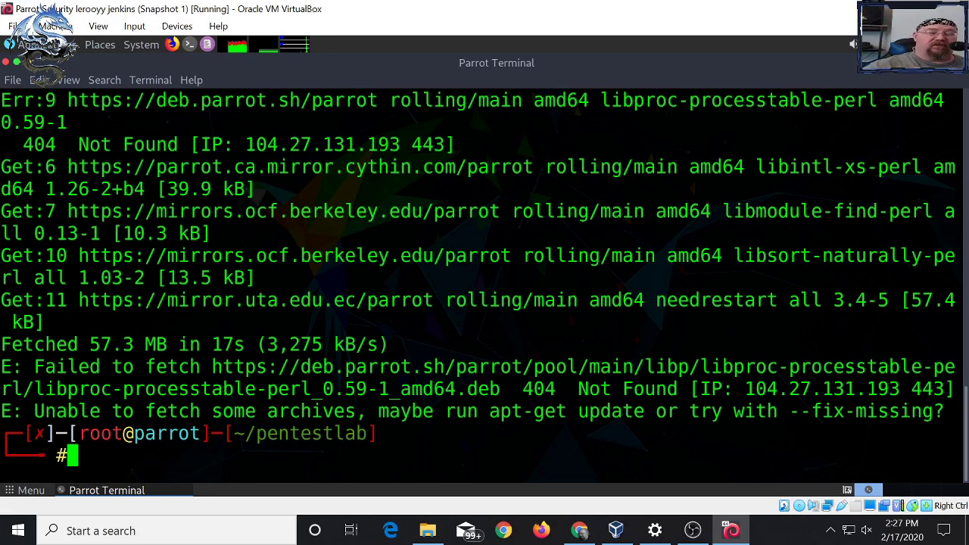
- Run apt update in the Parrot terminal
type("a")
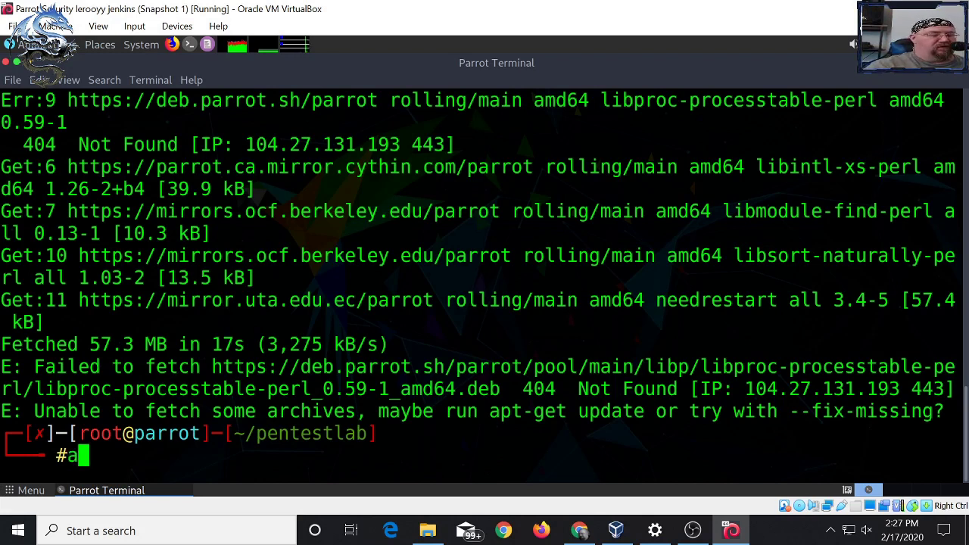
type("pt update")
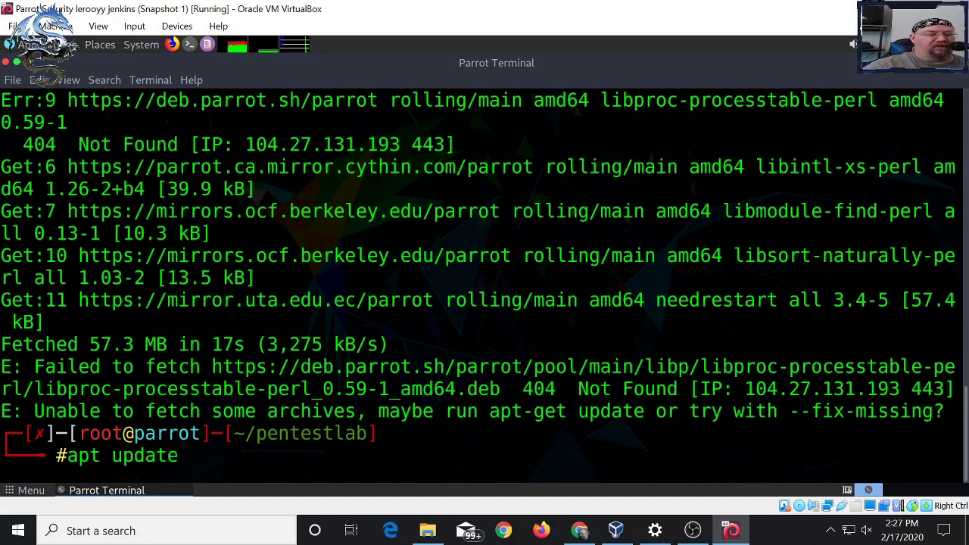
key("Return")
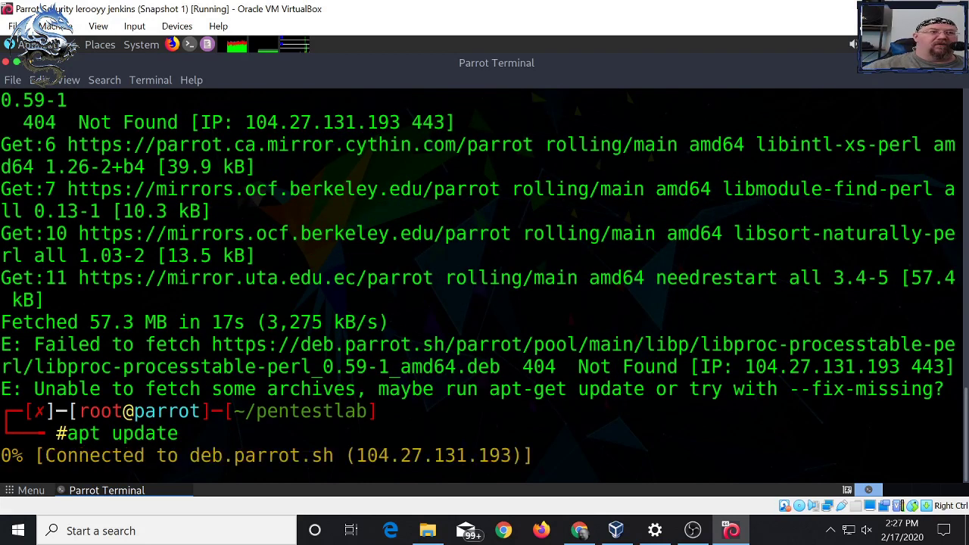
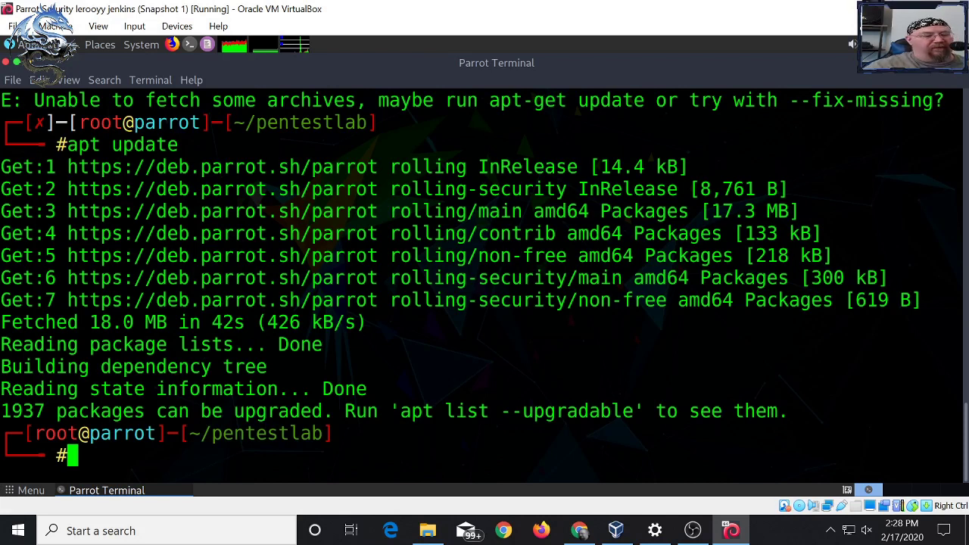
- Rerun the docker.io install as 'apt install -y docker.io' so it proceeds without confirmation prompts
key("Up")
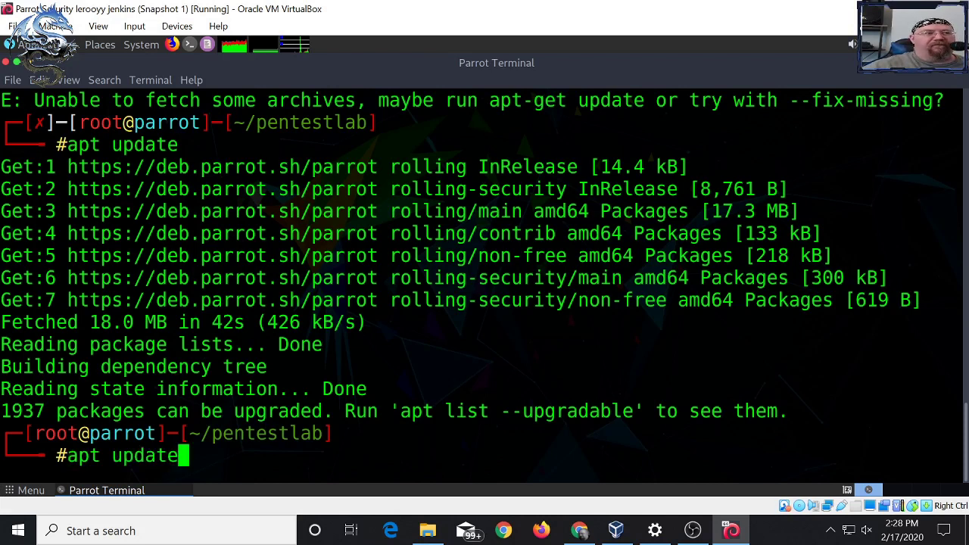
key("Up")
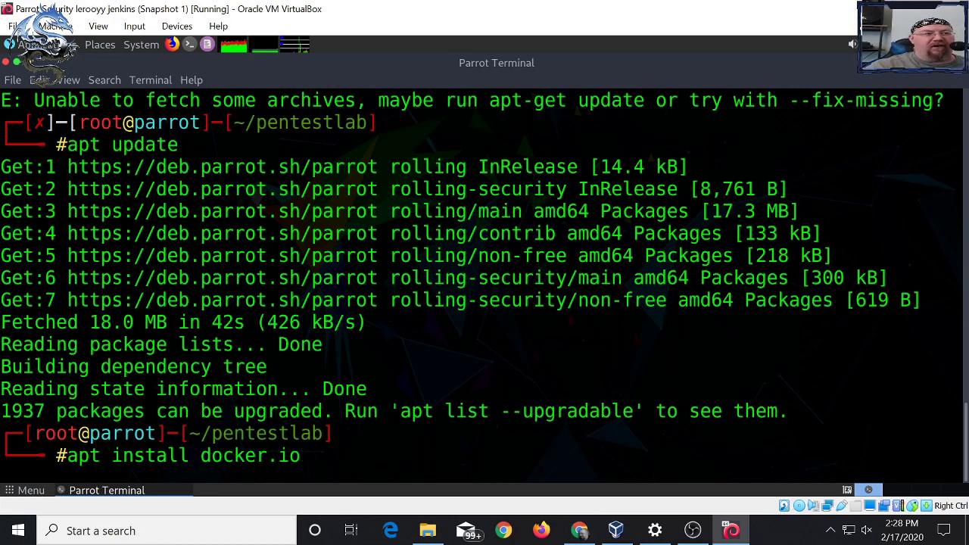
key("Left")
key("Left")
key("Left")
key("Left")
key("Left")
key("Left")
key("Left")
key("Left")
key("Left")
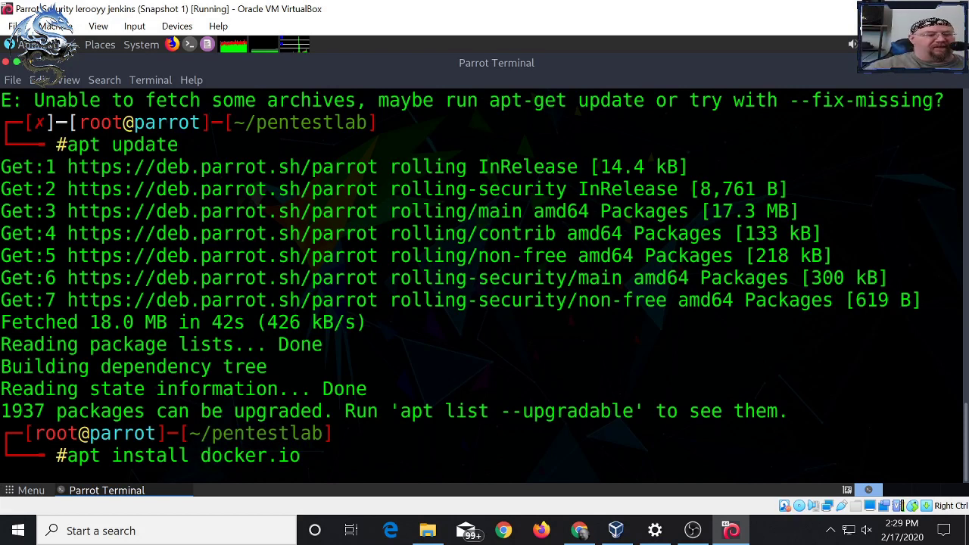
type("-y67")
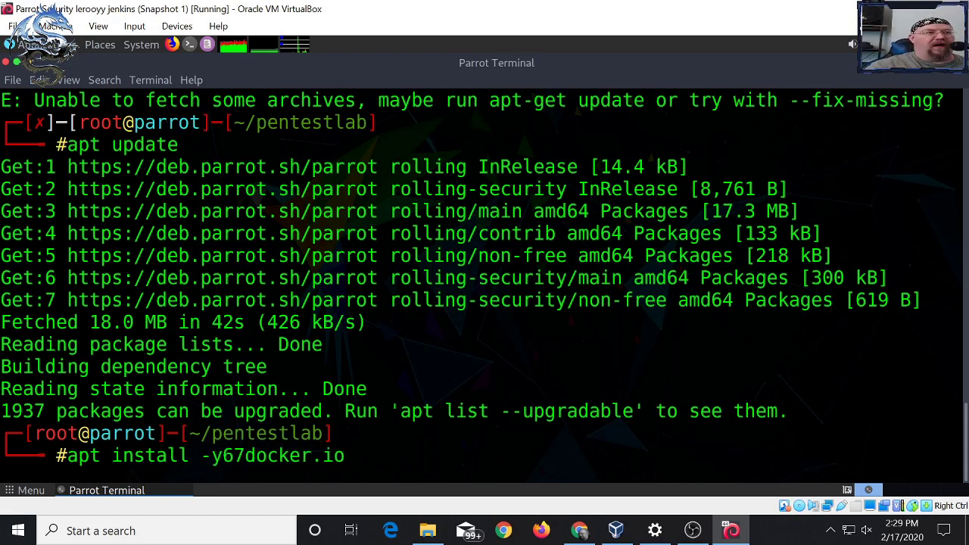
key("BackSpace")
key("BackSpace")
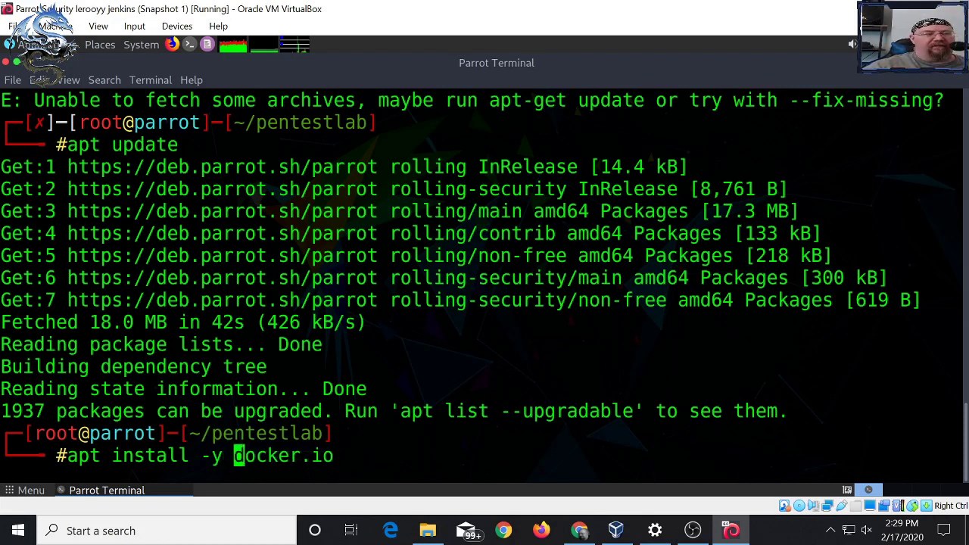
key("Return")
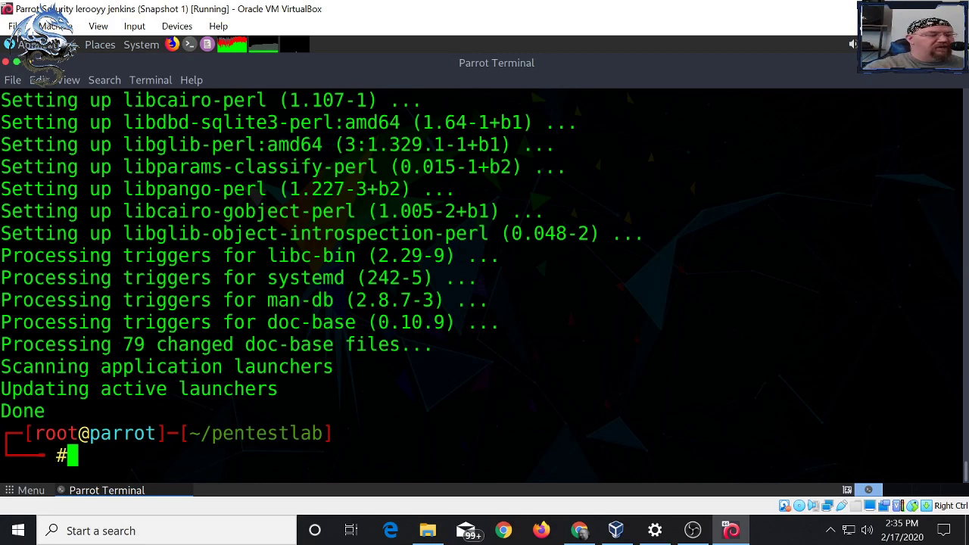
- Show Docker's command help with 'docker -h'
type("dco")
key("BackSpace")
key("BackSpace")
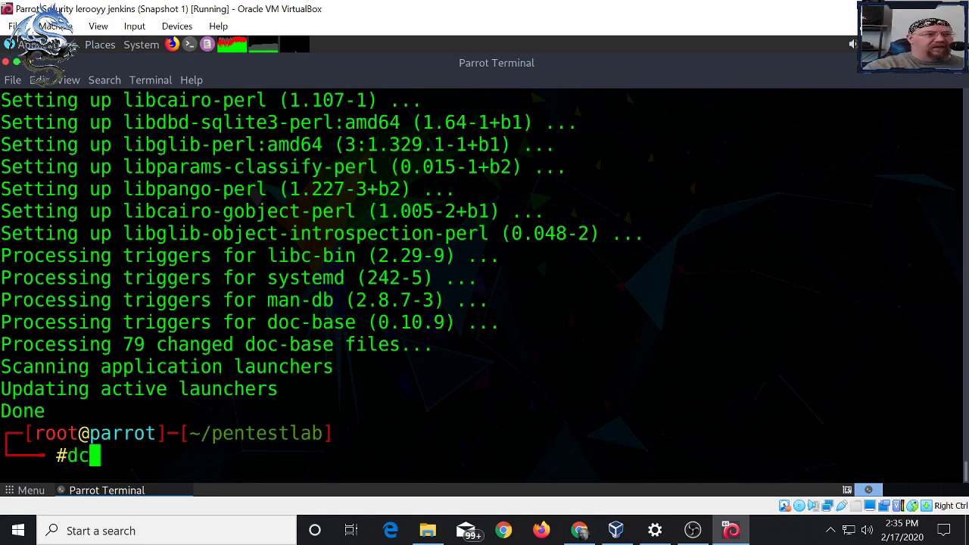
type("ocker -h")
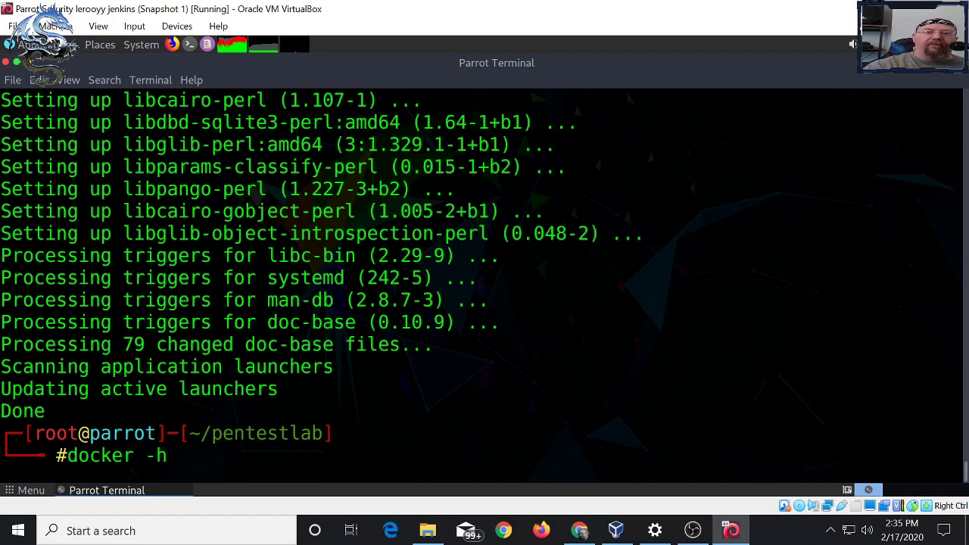
key("Return")
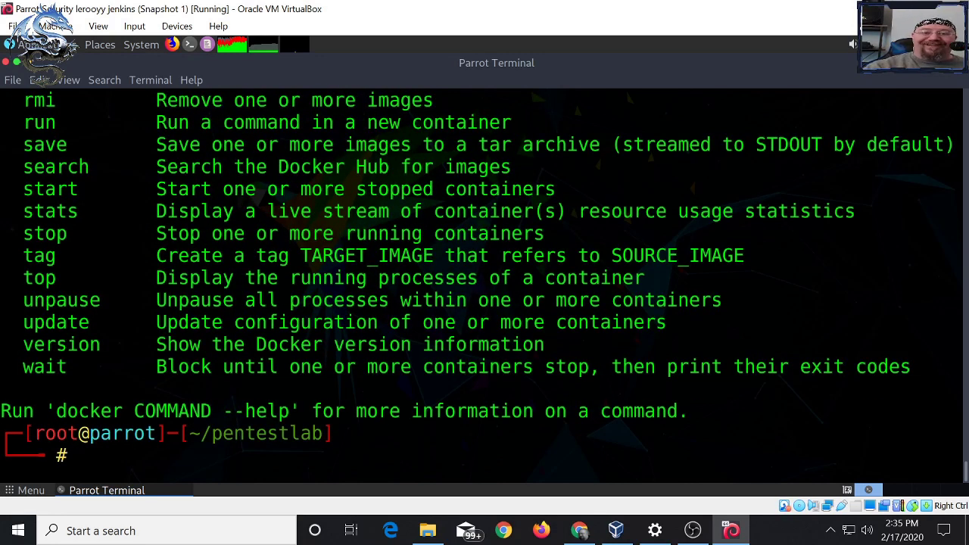
- Run 'docker images' to confirm no images exist, then switch to the Chrome Docker article
type("docl")
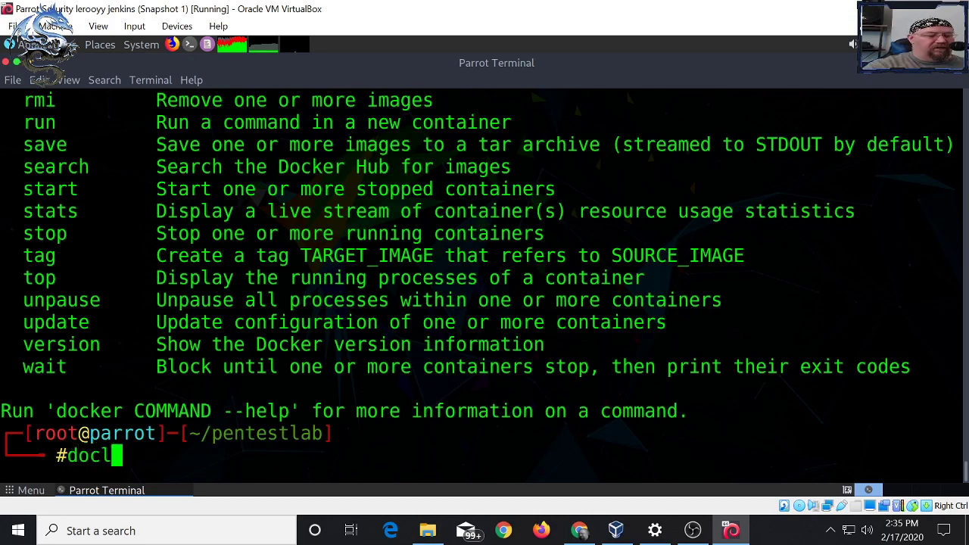
key("BackSpace")
type("ker")
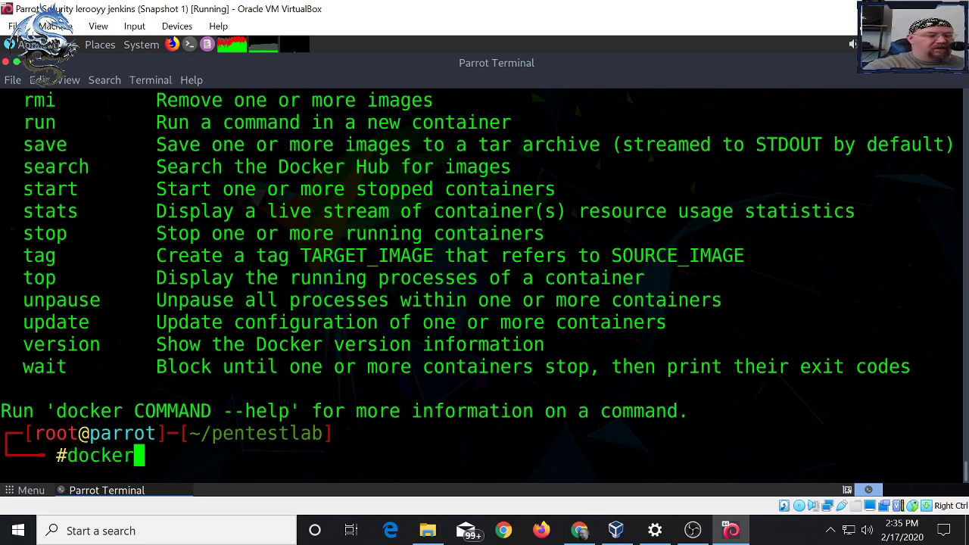
type(" images")
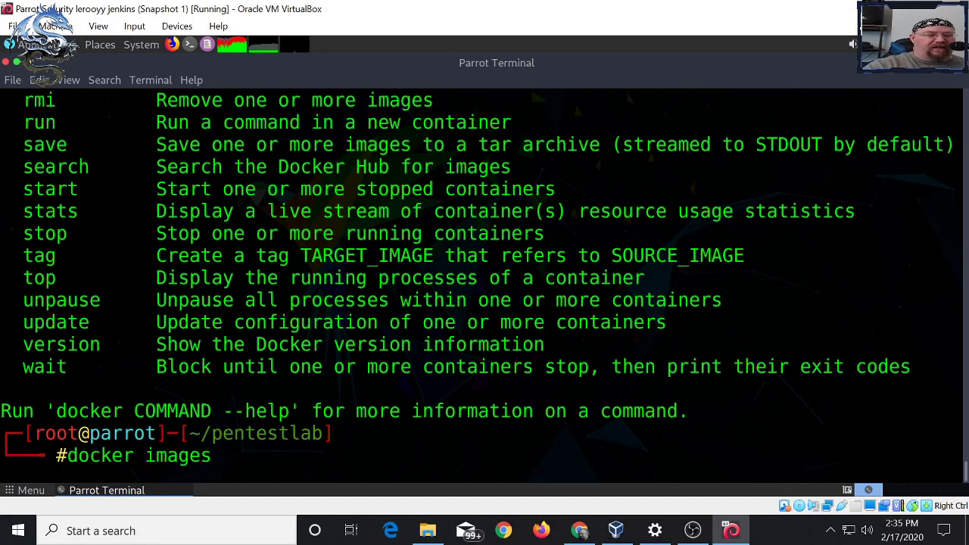
key("Return")
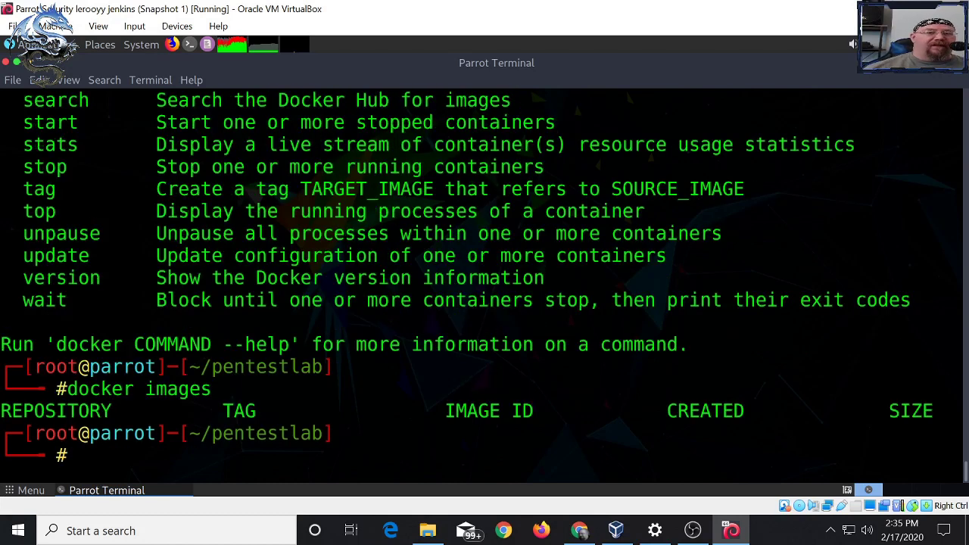
left_click_drag(112, 411, 33, 411)
left_click(34, 411)
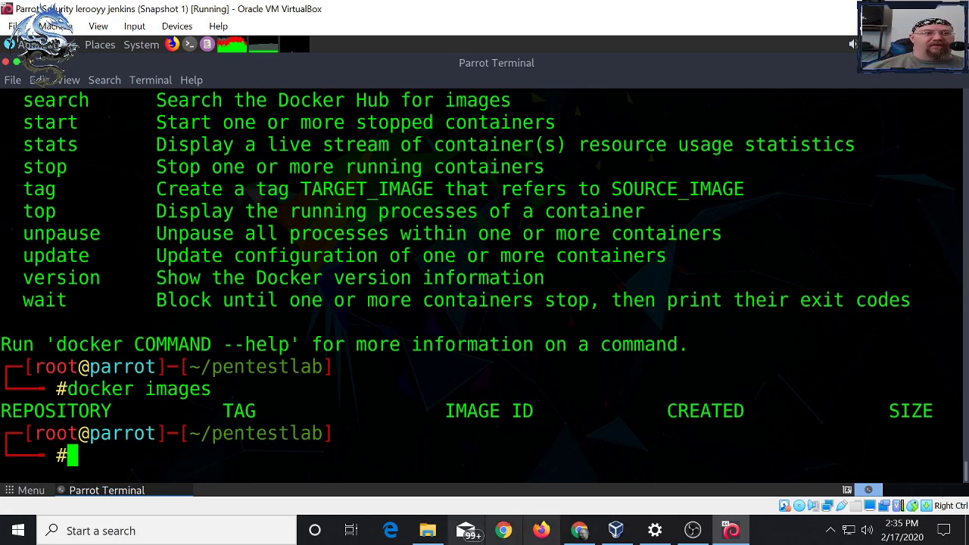
key("alt+Tab")
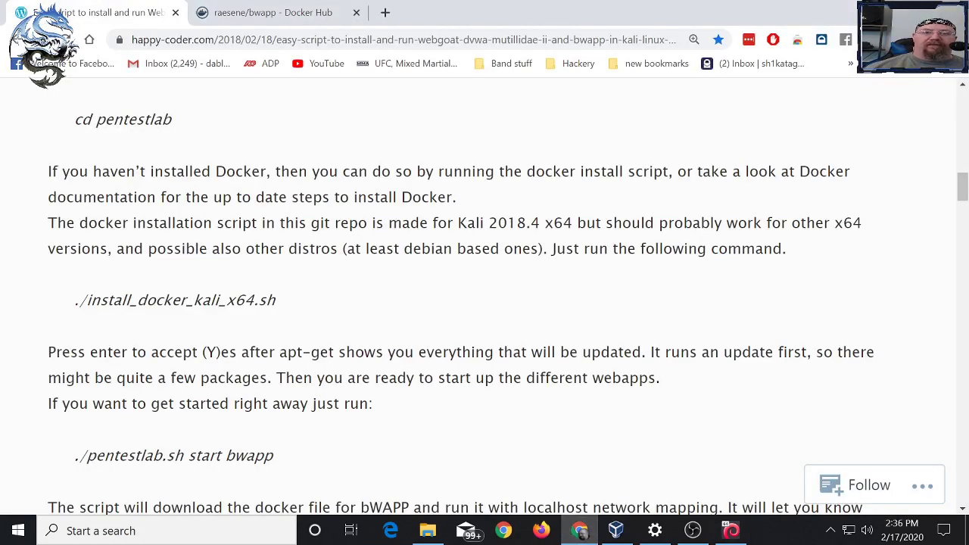
- Check the raesene/bwapp Docker Hub page's pull command, then return to the setup article
scroll(484, 295, "down", 2)
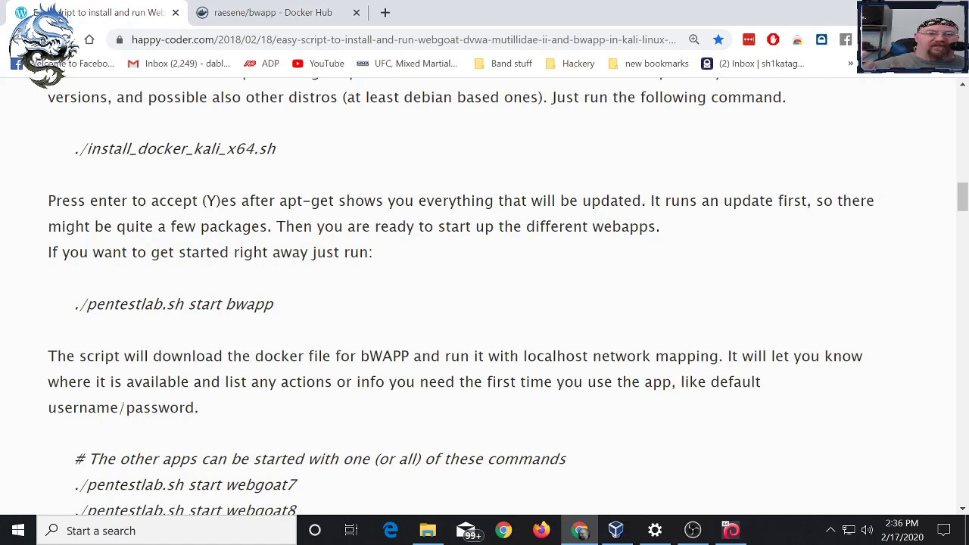
left_click(273, 12)
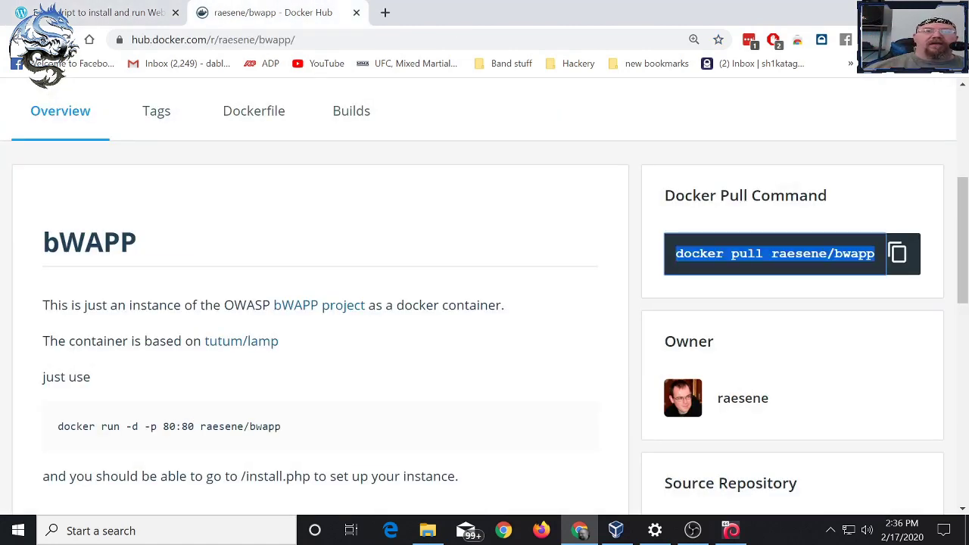
left_click_drag(856, 254, 690, 253)
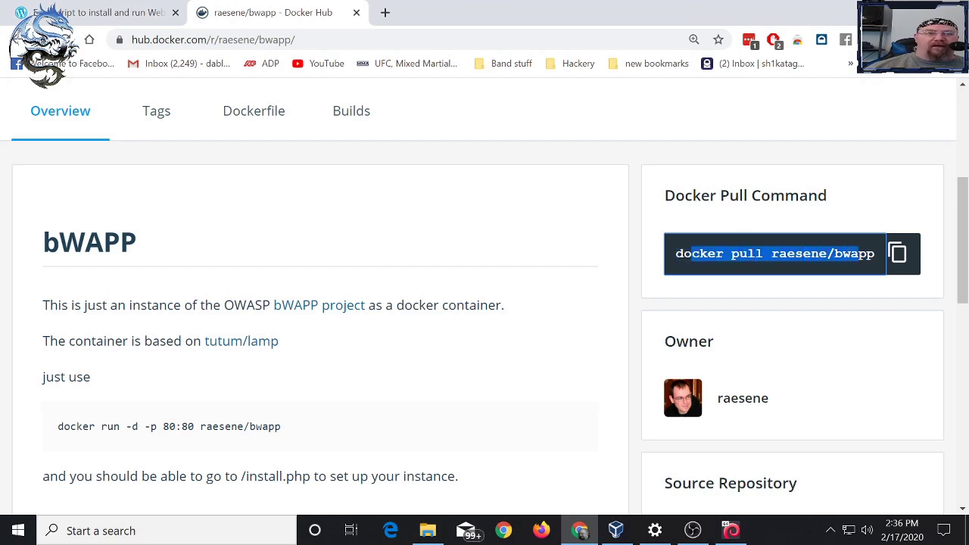
left_click(690, 253)
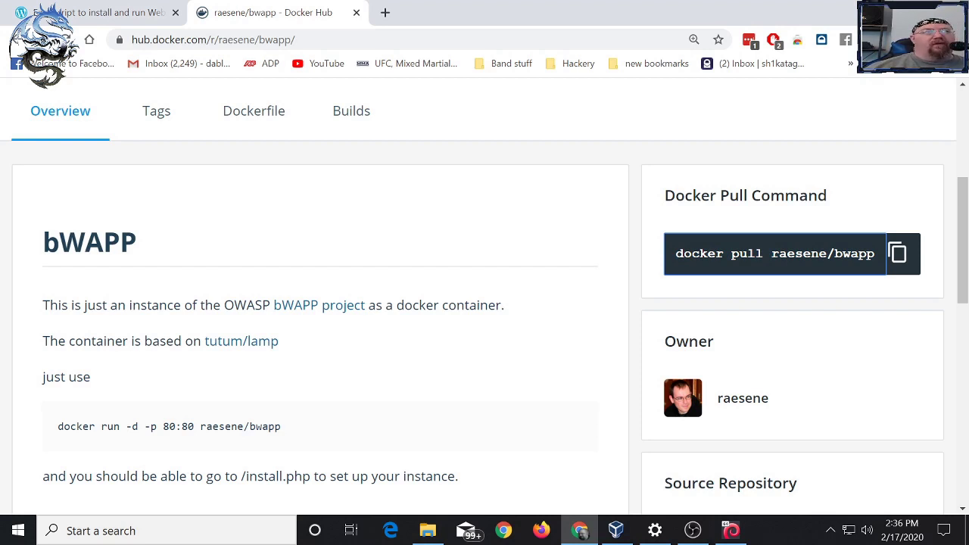
left_click(45, 13)
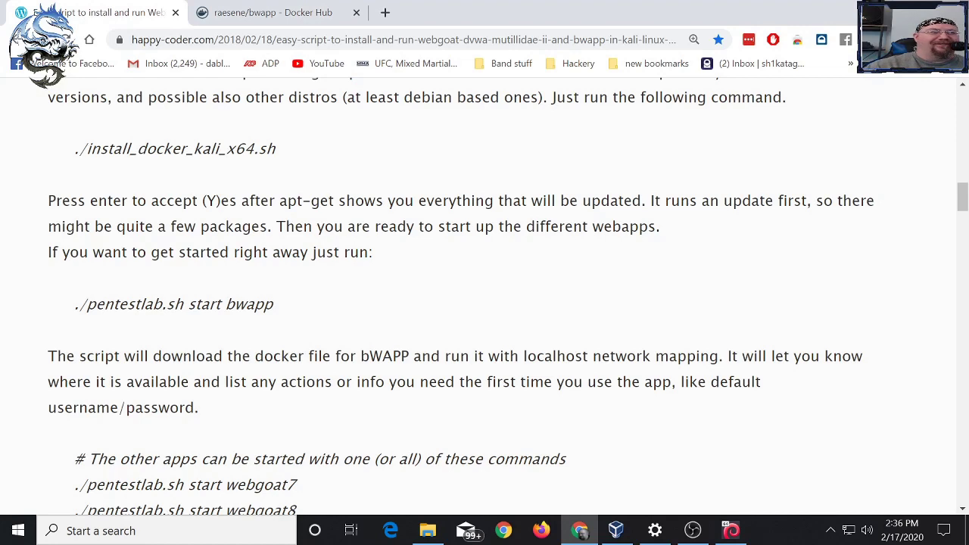
- Review the article's start commands for webgoat7, webgoat8, dvwa and mutillidae
scroll(484, 295, "down", 3)
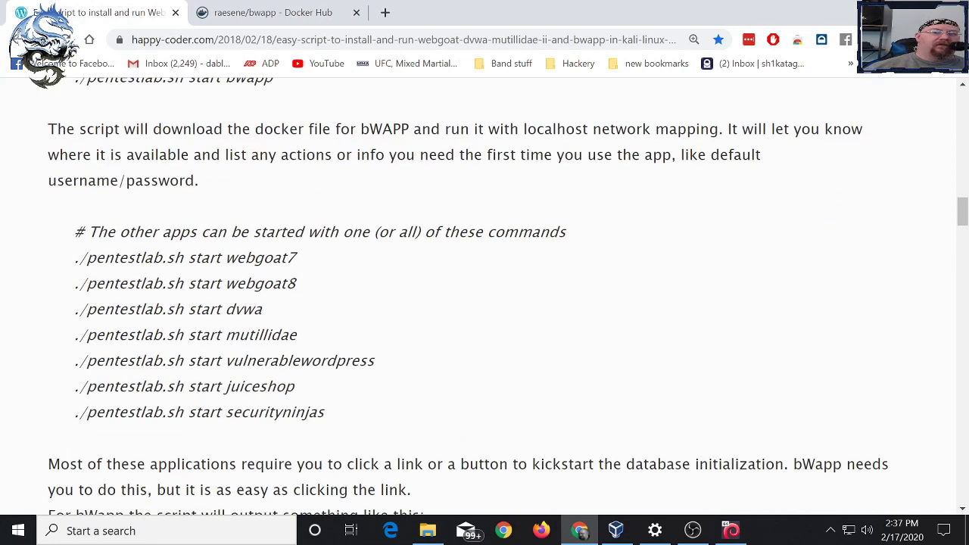
left_click_drag(243, 257, 296, 257)
left_click(297, 258)
left_click_drag(243, 283, 296, 283)
mouse_move(226, 309)
left_mouse_down()
mouse_move(261, 309)
mouse_move(235, 309)
left_mouse_up()
left_click_drag(297, 334, 238, 335)
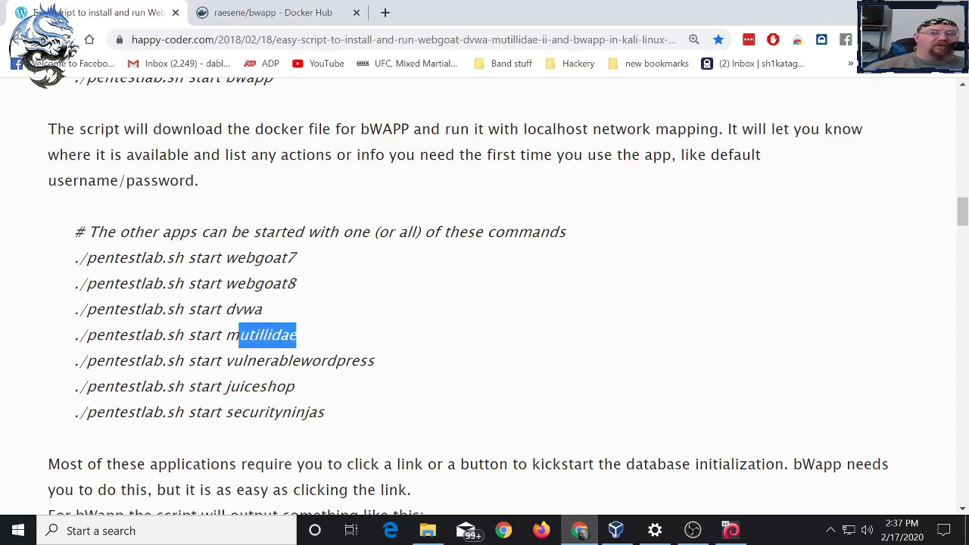
left_click(238, 335)
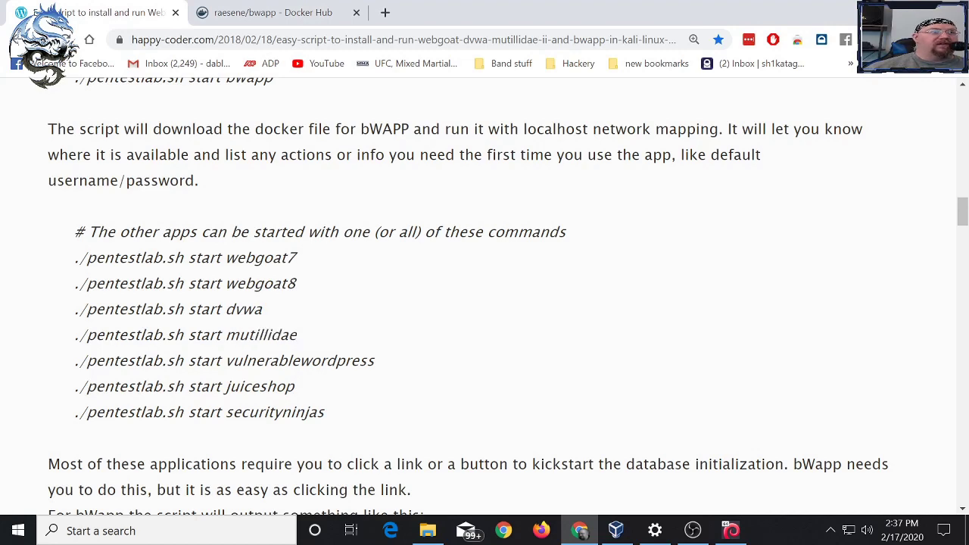
- Copy the './pentestlab.sh start bwapp' command and go back to the Parrot terminal
scroll(485, 296, "up", 4)
left_click_drag(274, 380, 79, 380)
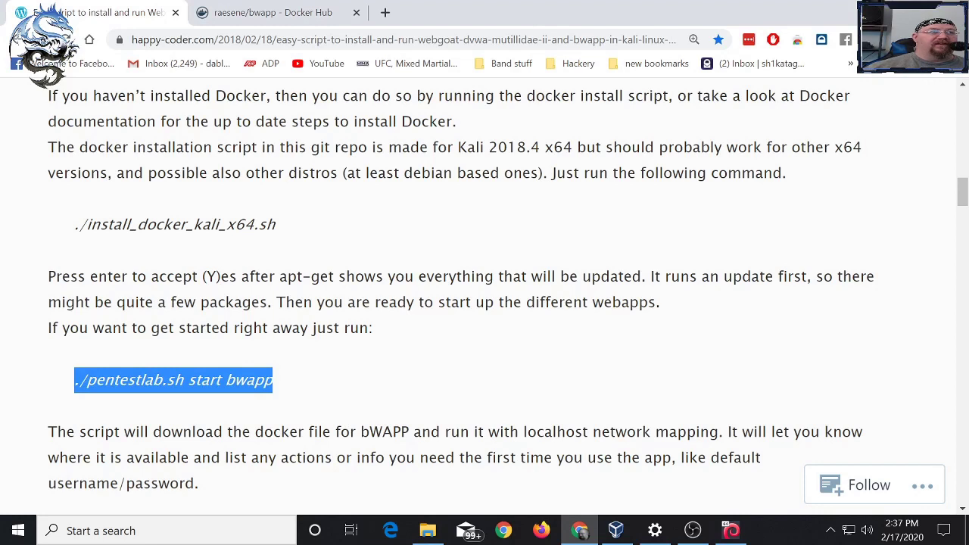
right_click(168, 380)
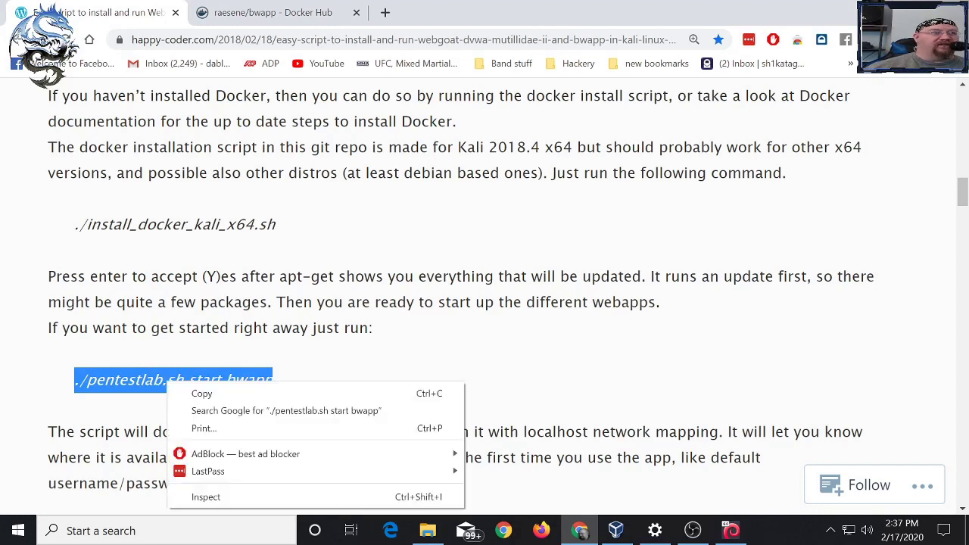
left_click(204, 393)
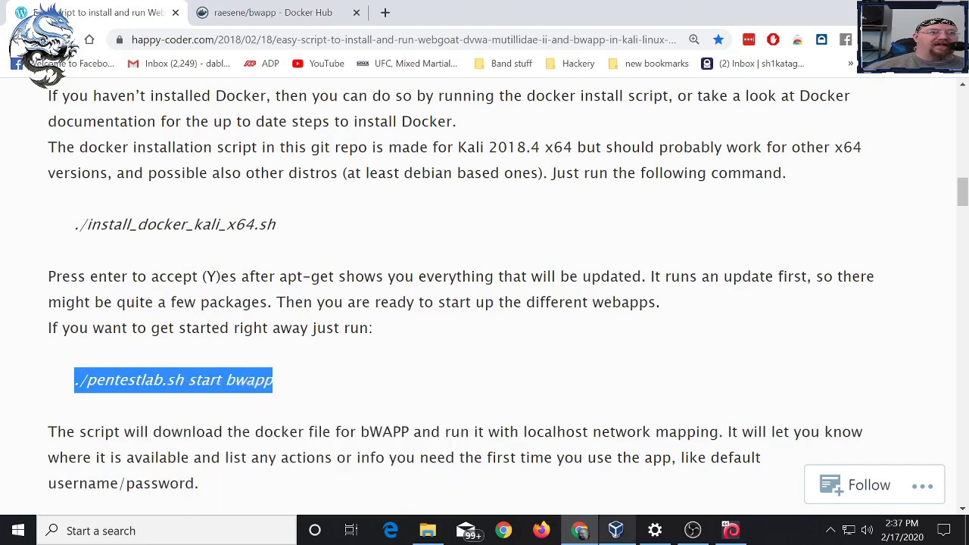
left_click(731, 529)
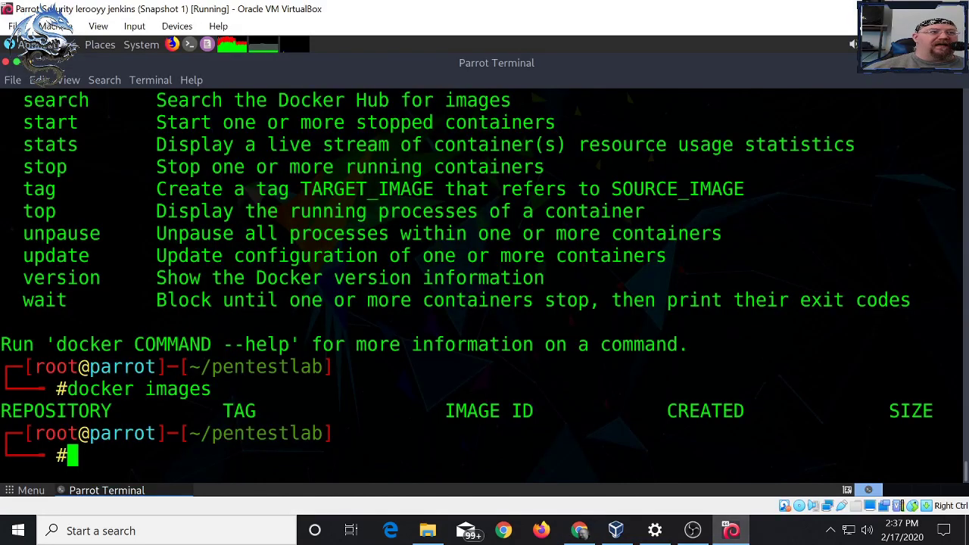
- Paste and run './pentestlab.sh start bwapp' in the terminal
right_click(174, 316)
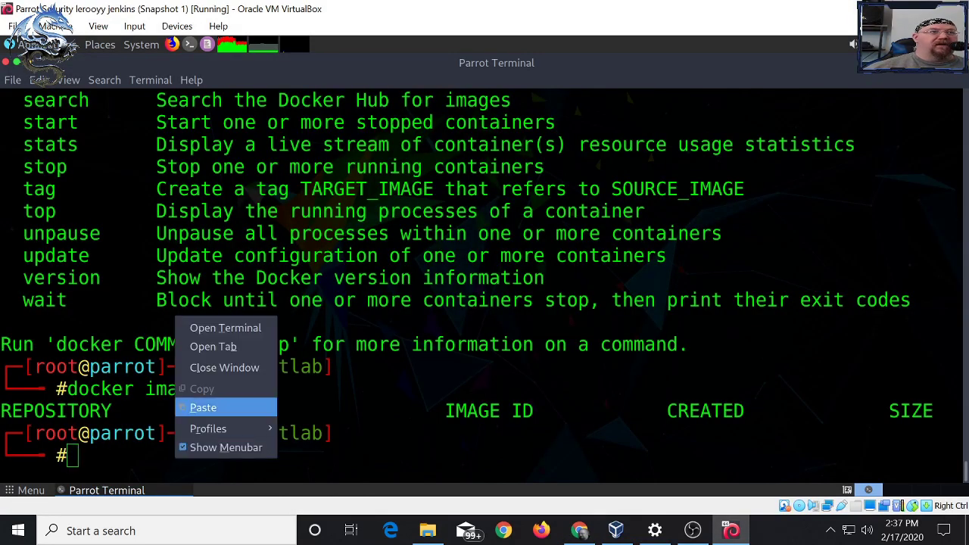
left_click(203, 407)
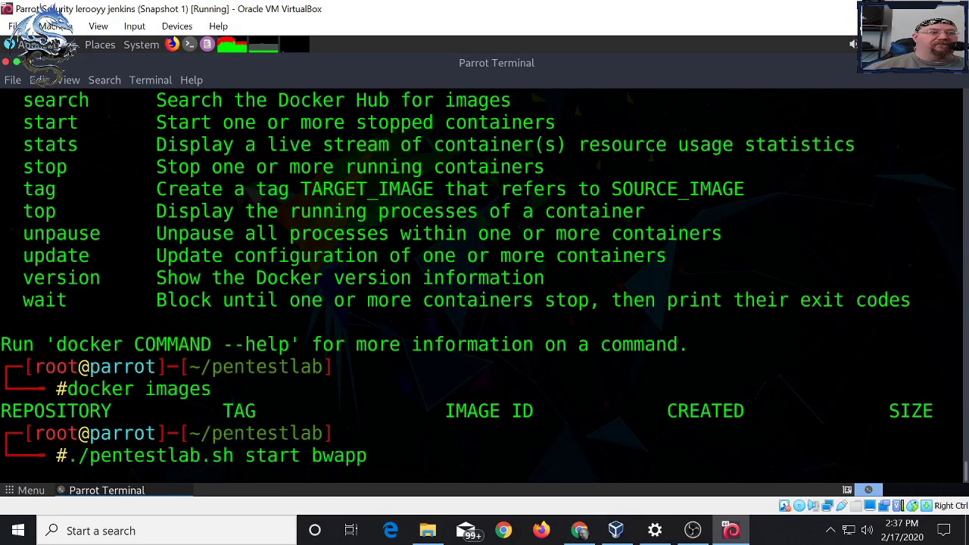
key("Return")
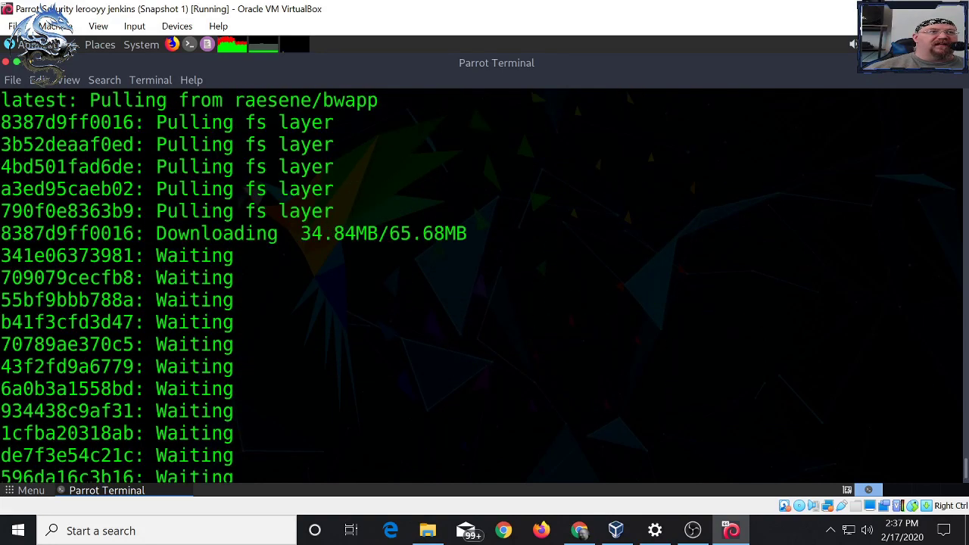
- Review the output, marking the 'Unable to find image locally' message and raesene/bwapp pull line
scroll(484, 288, "up", 3)
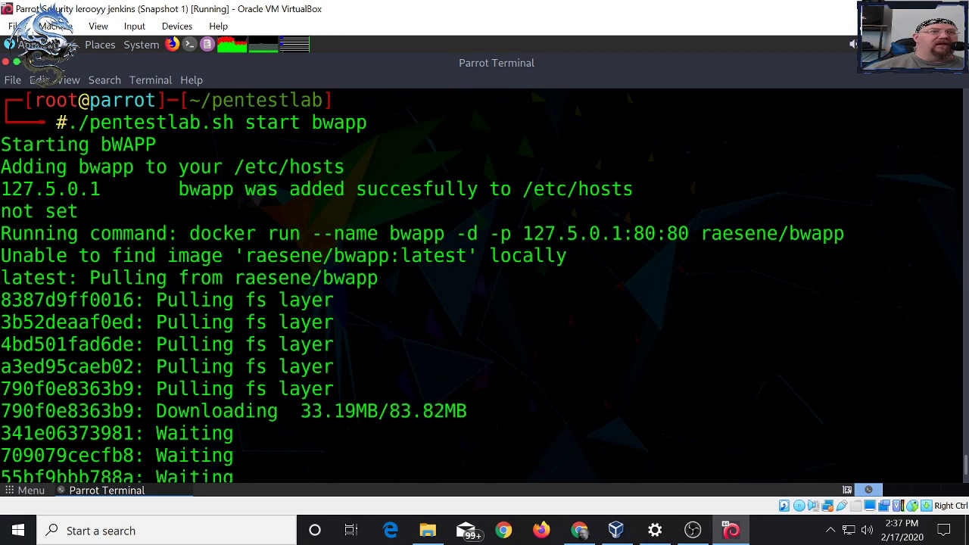
left_click_drag(568, 255, 489, 255)
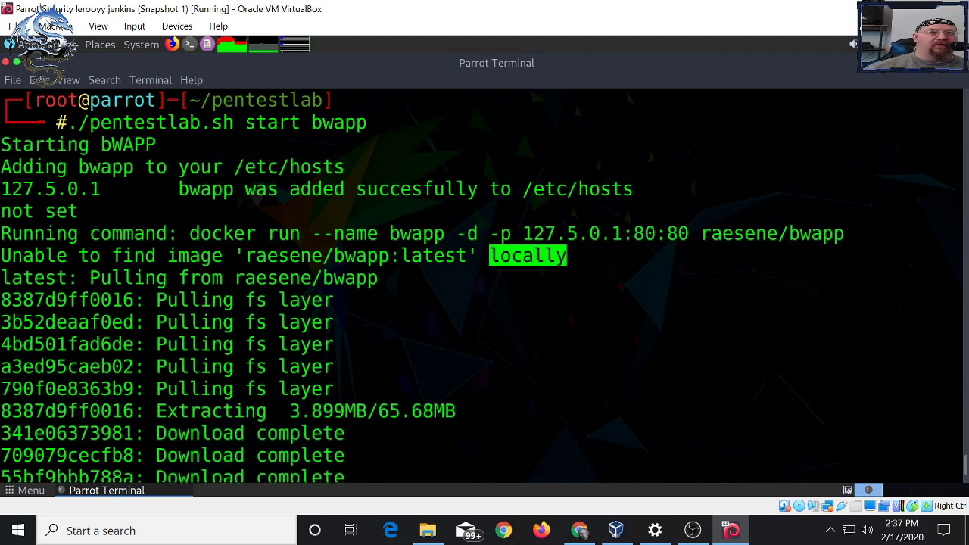
left_click_drag(2, 255, 235, 255)
scroll(234, 256, "up", 1)
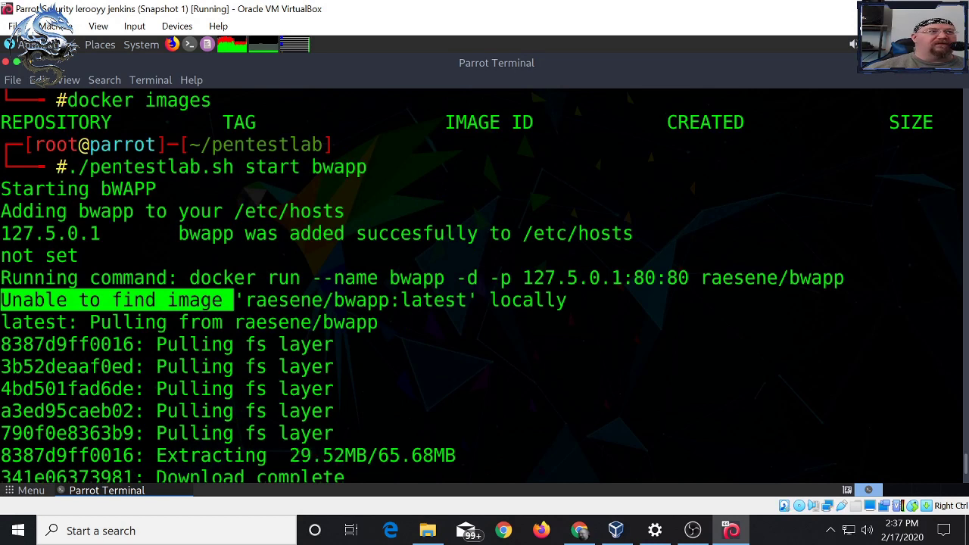
left_click_drag(123, 122, 2, 122)
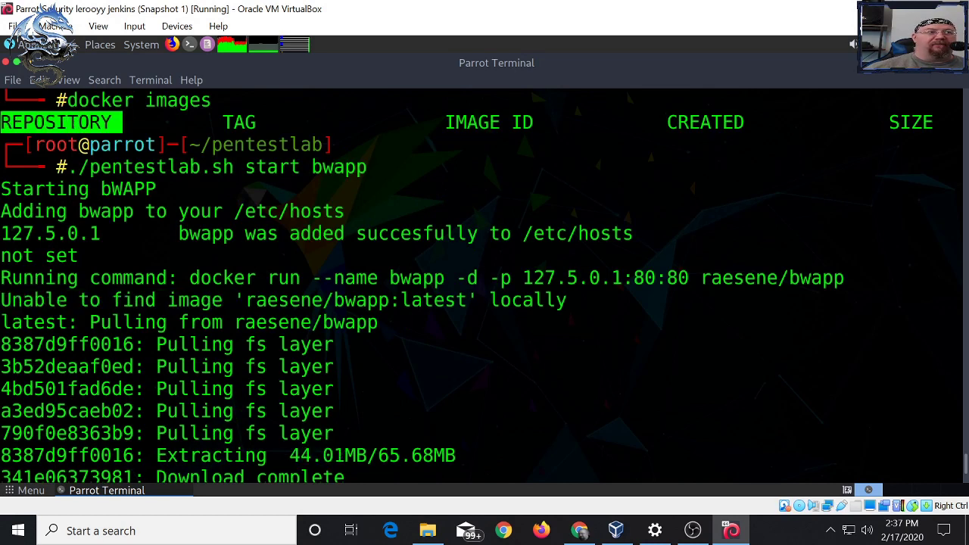
left_click(2, 122)
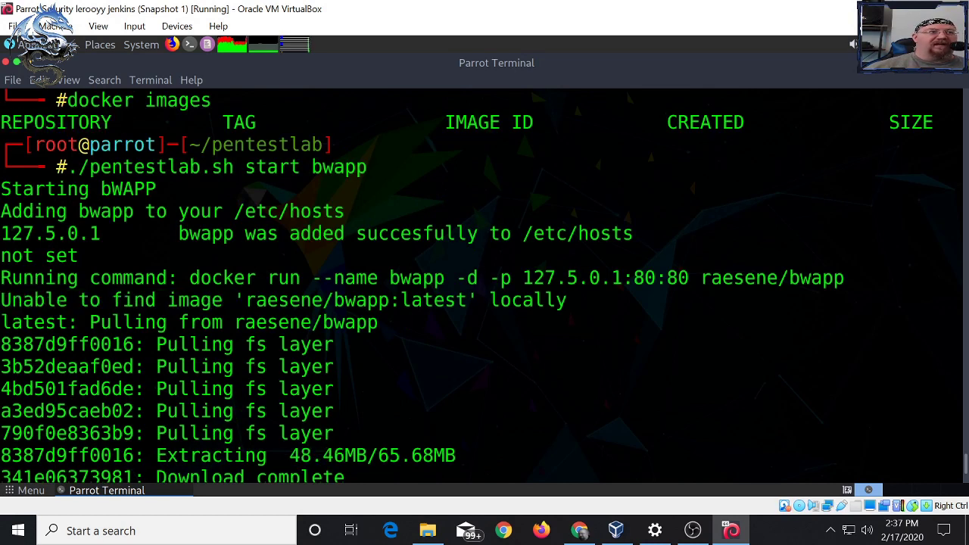
left_click_drag(955, 322, 267, 321)
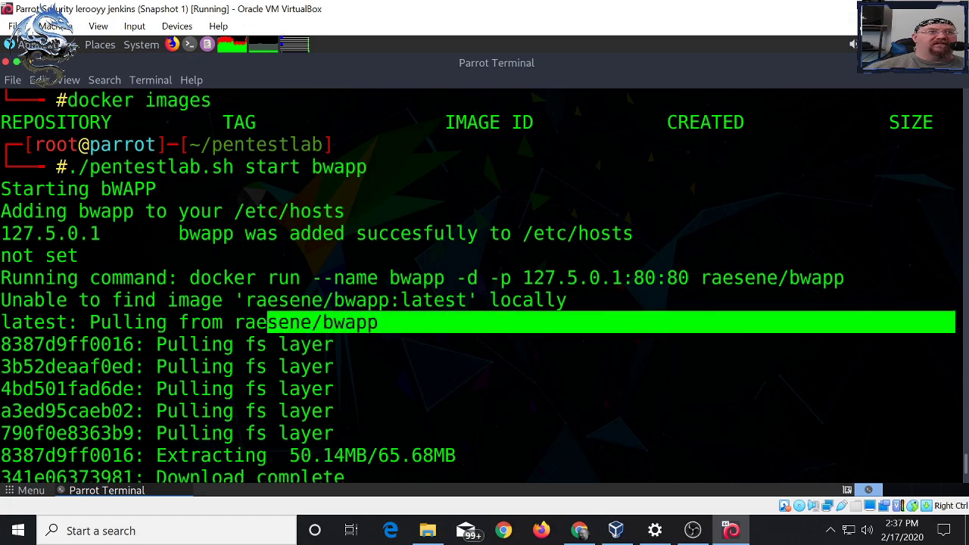
- View the raesene/bwapp repository page on Docker Hub in Chrome, then return to Parrot
left_click(579, 530)
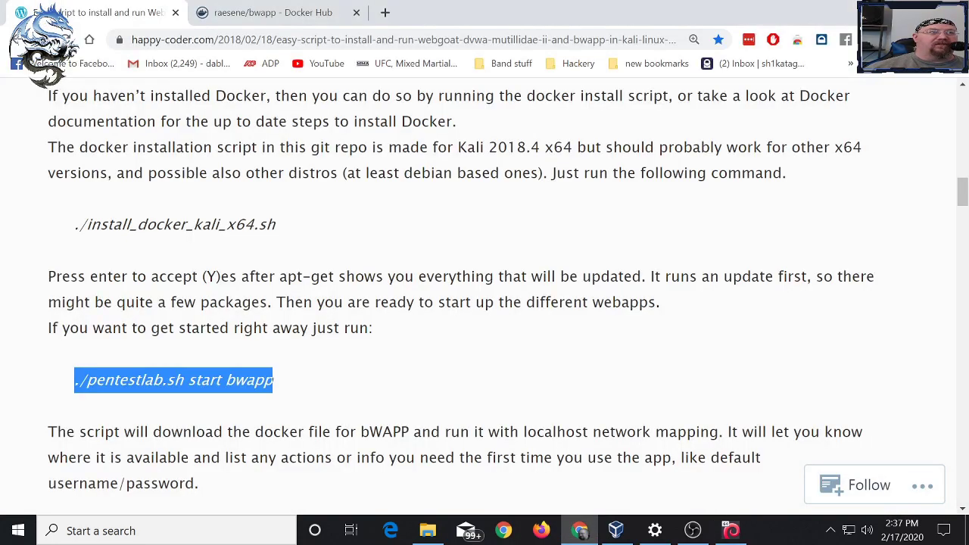
left_click(272, 12)
left_click_drag(242, 40, 299, 39)
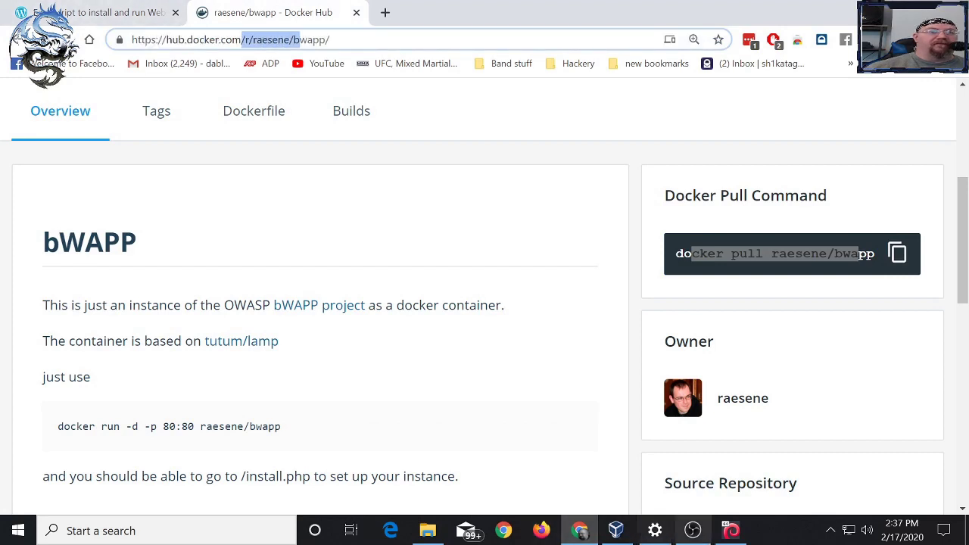
left_click(730, 530)
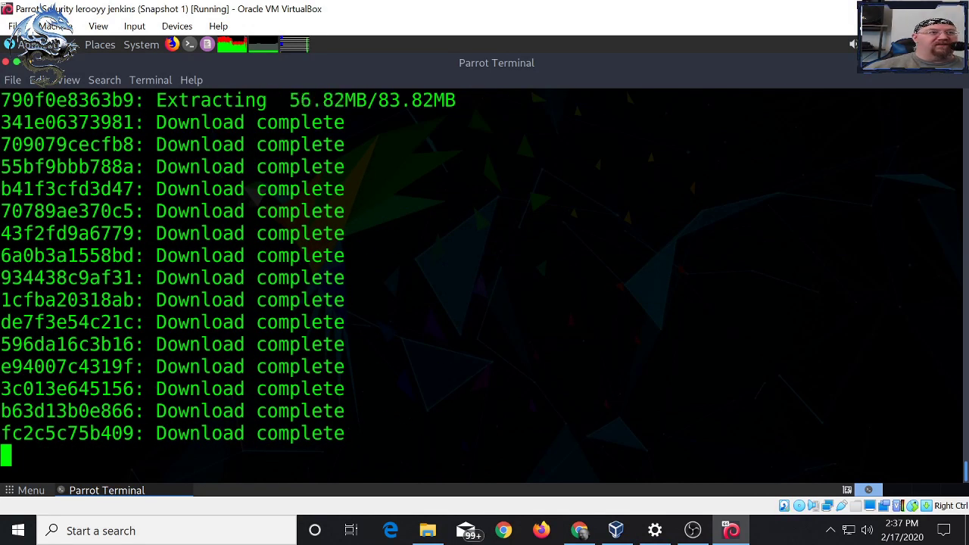
scroll(484, 281, "up", 10)
scroll(485, 280, "down", 5)
scroll(485, 280, "down", 1)
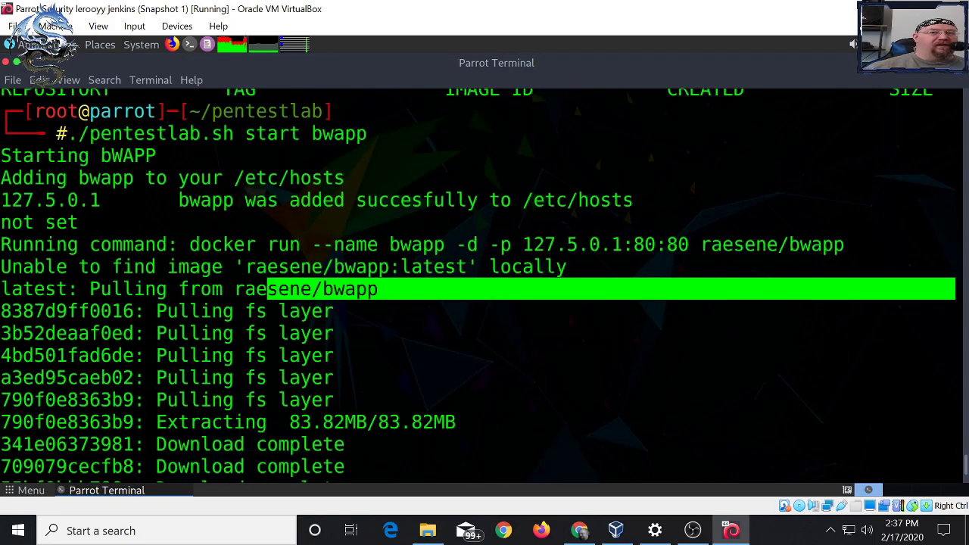
scroll(484, 280, "down", 1)
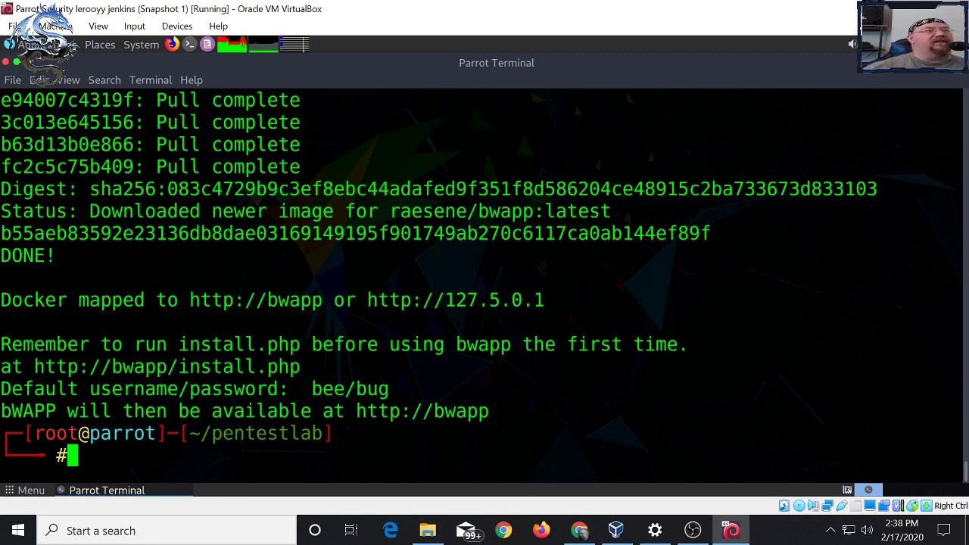
left_click_drag(78, 300, 134, 300)
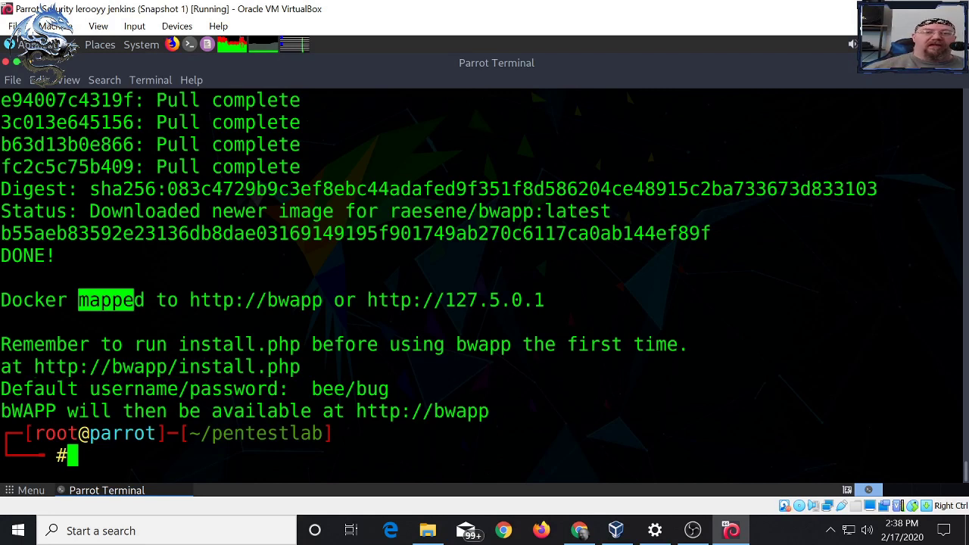
- Rerun 'docker images' and confirm raesene/bwapp:latest (441MB) is listed
key("Up")
key("Up")
key("Return")
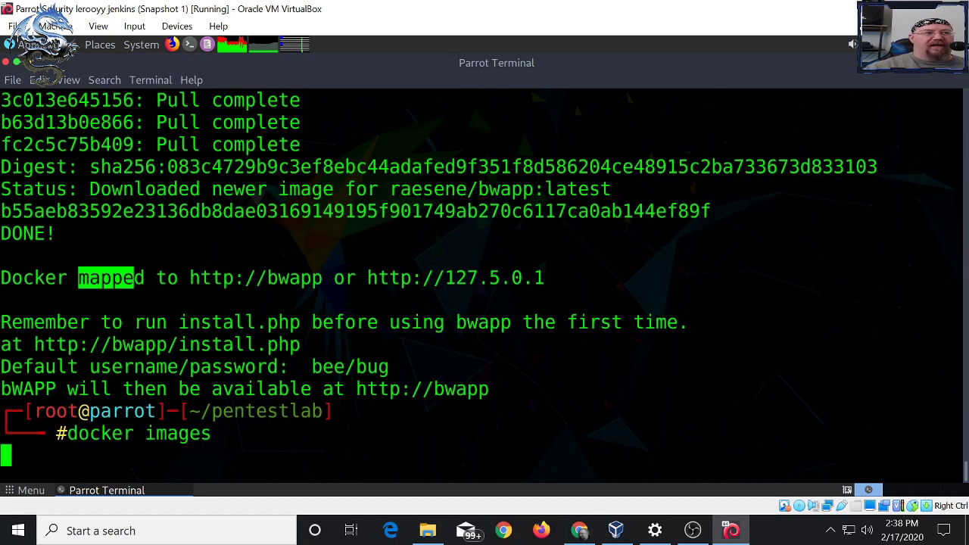
left_click_drag(144, 411, 1, 411)
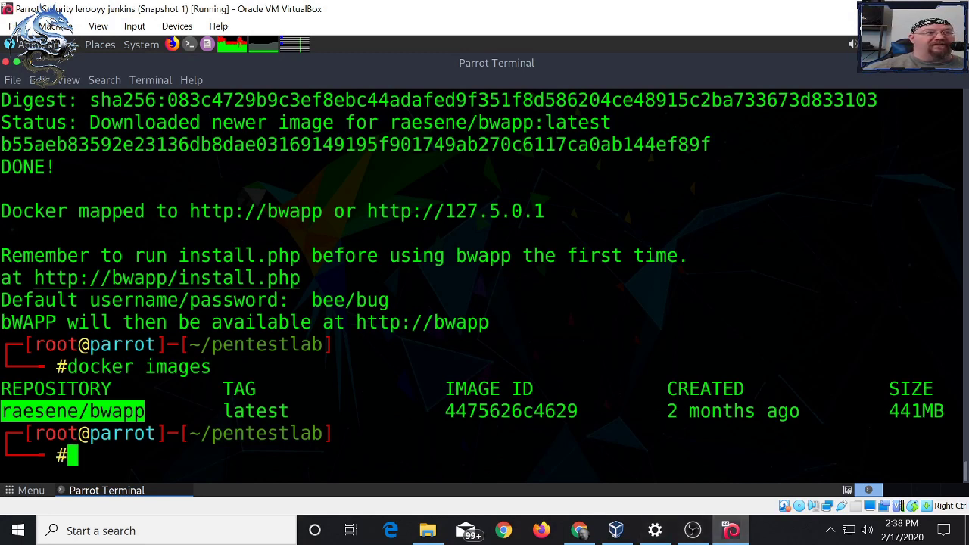
- Open the bWAPP install.php link in Firefox with the Parrot profile
right_click(153, 286)
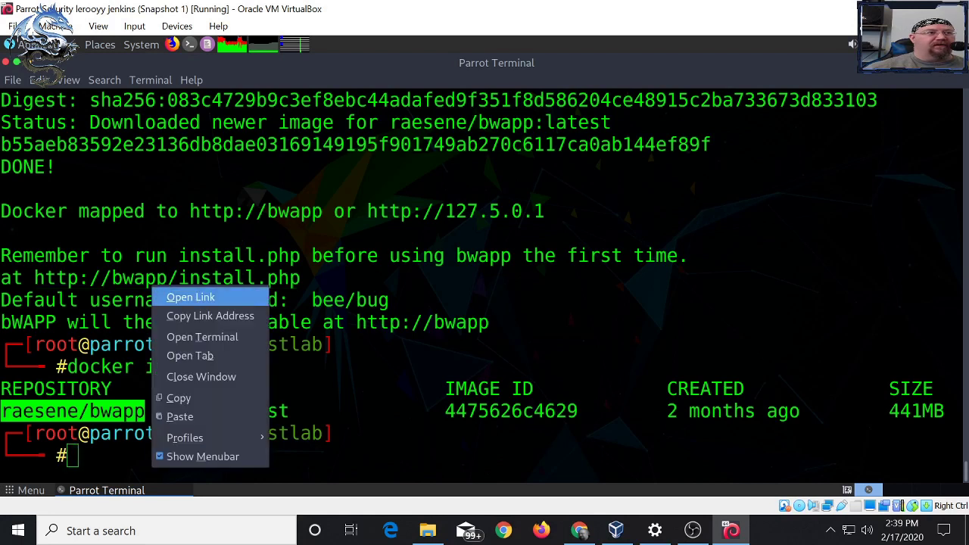
left_click(190, 296)
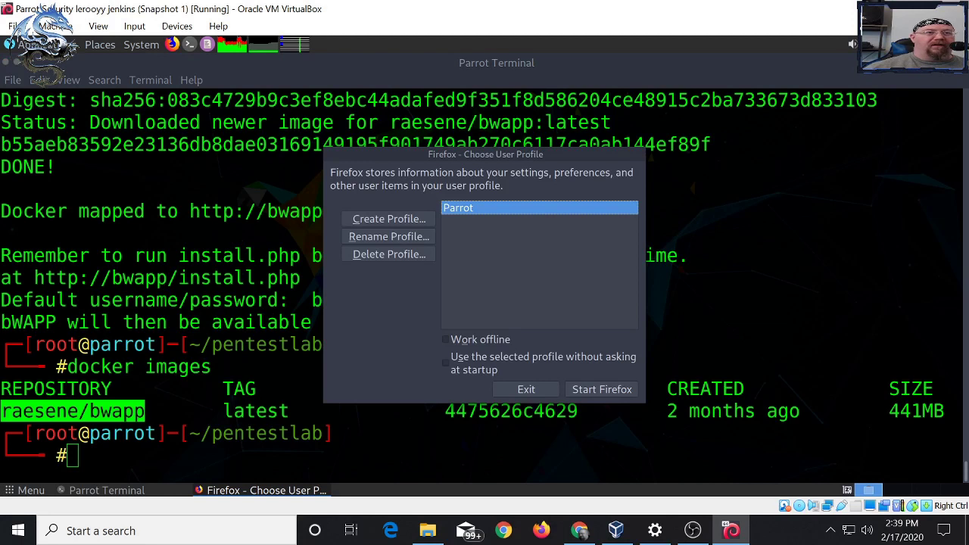
key("Return")
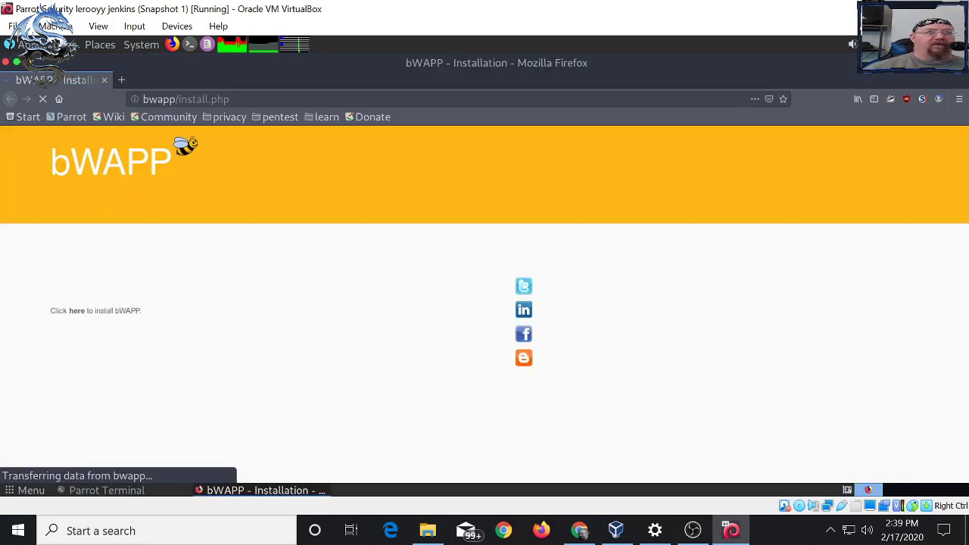
- Zoom the Firefox page to 150%
left_click(959, 100)
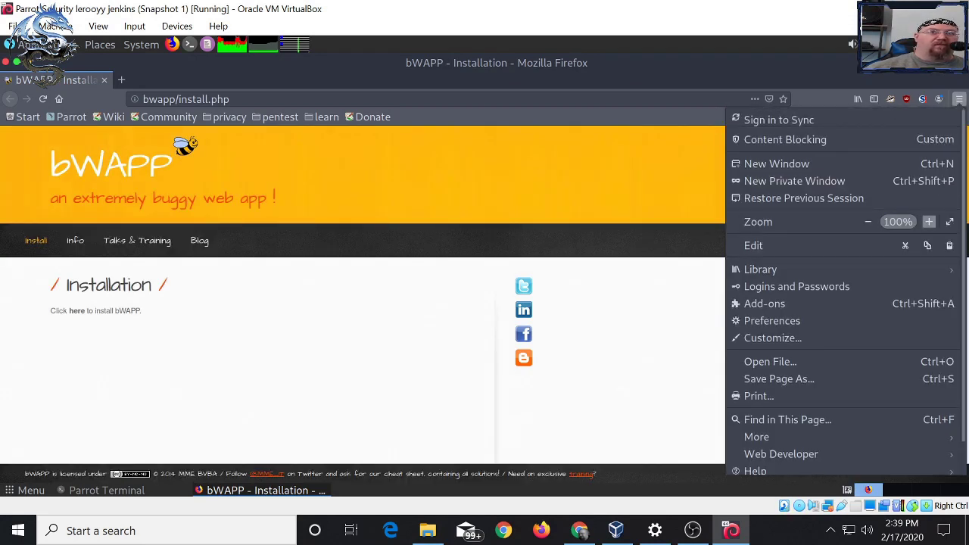
left_click(928, 221)
left_click(928, 221)
left_click(928, 221)
left_click(928, 221)
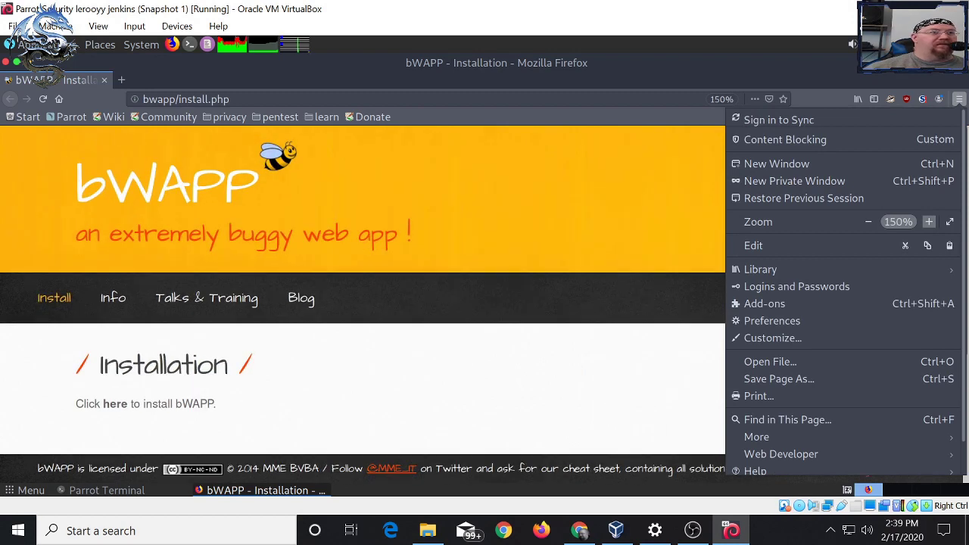
key("Escape")
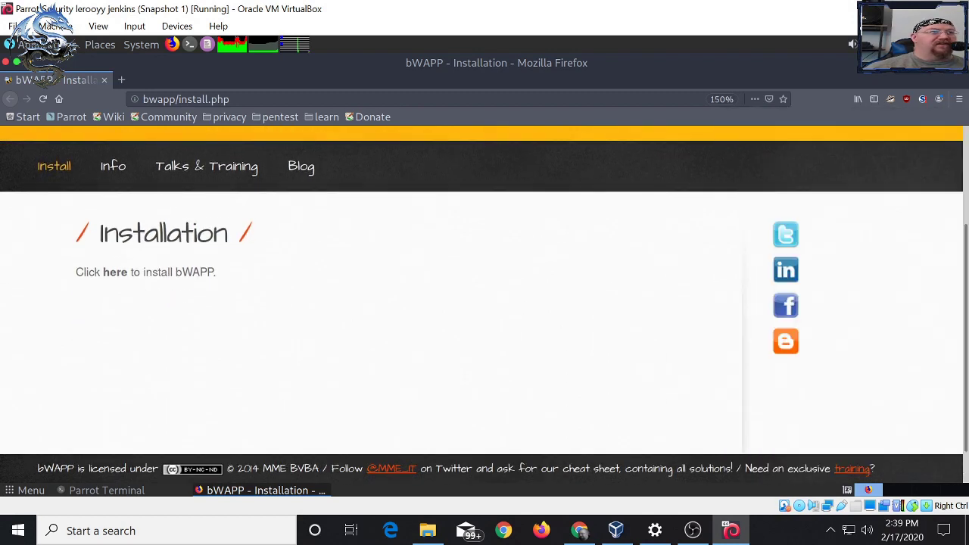
- Run the bWAPP installation and go to the login page
left_click(115, 272)
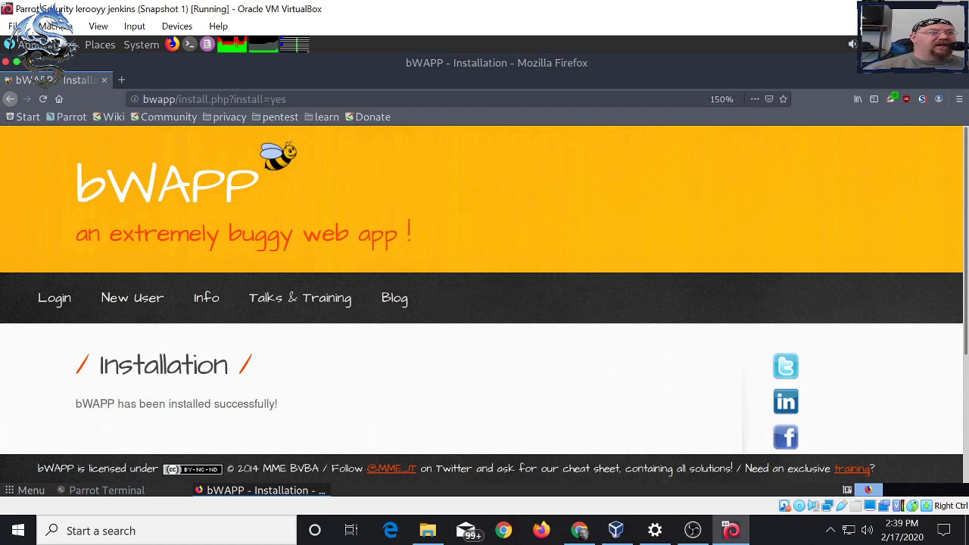
left_click(54, 298)
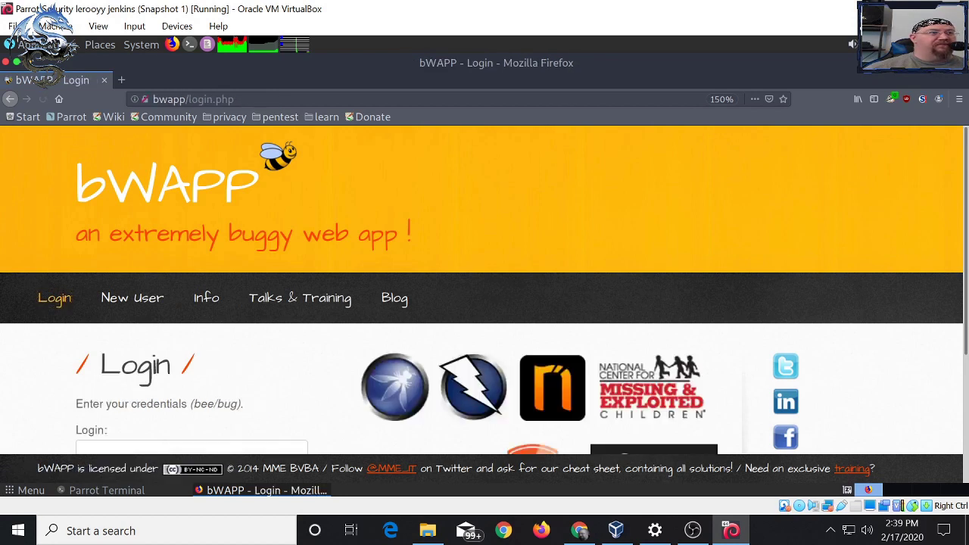
scroll(484, 302, "down", 2)
scroll(485, 318, "down", 1)
left_click_drag(241, 272, 187, 273)
- Log in to bWAPP with the default login name and password
left_click(192, 319)
type("bee")
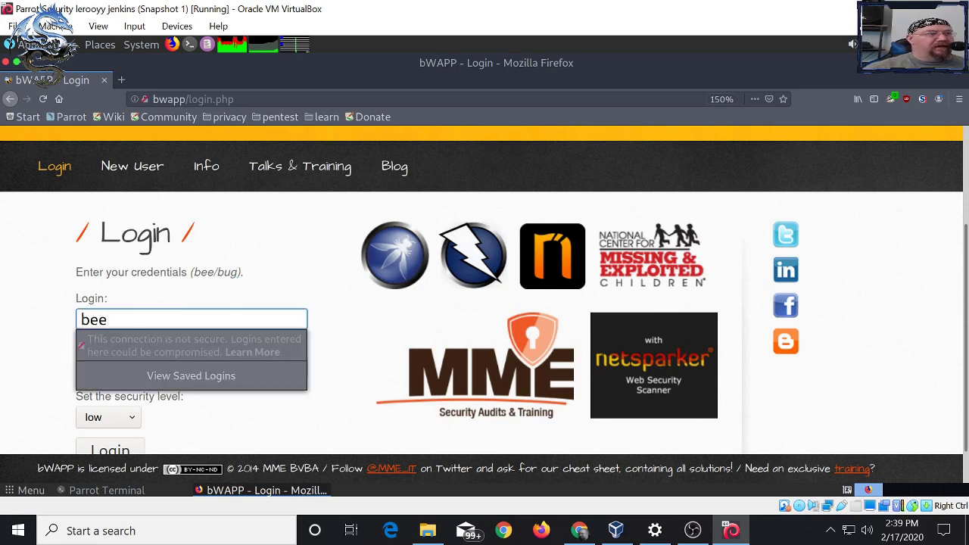
key("Tab")
type("bug")
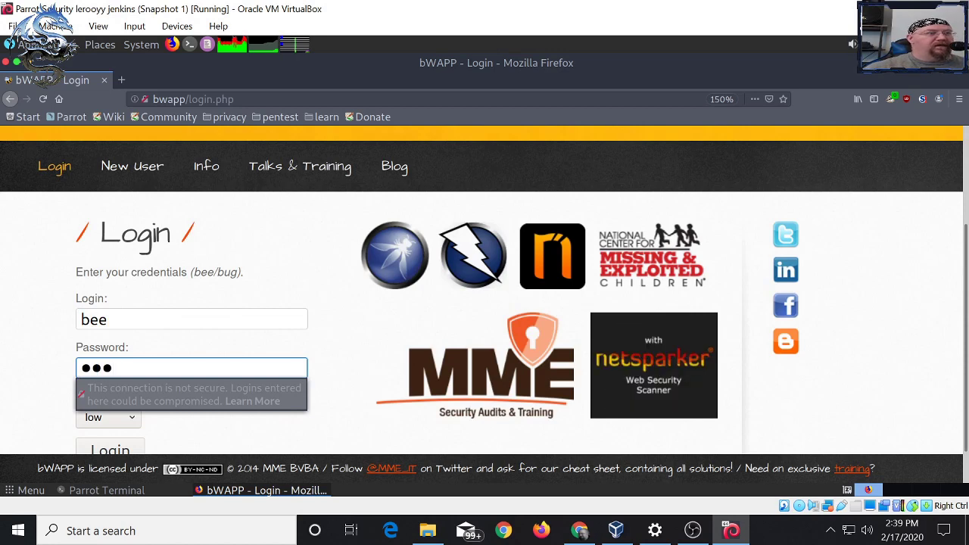
key("Tab")
key("Tab")
key("Return")
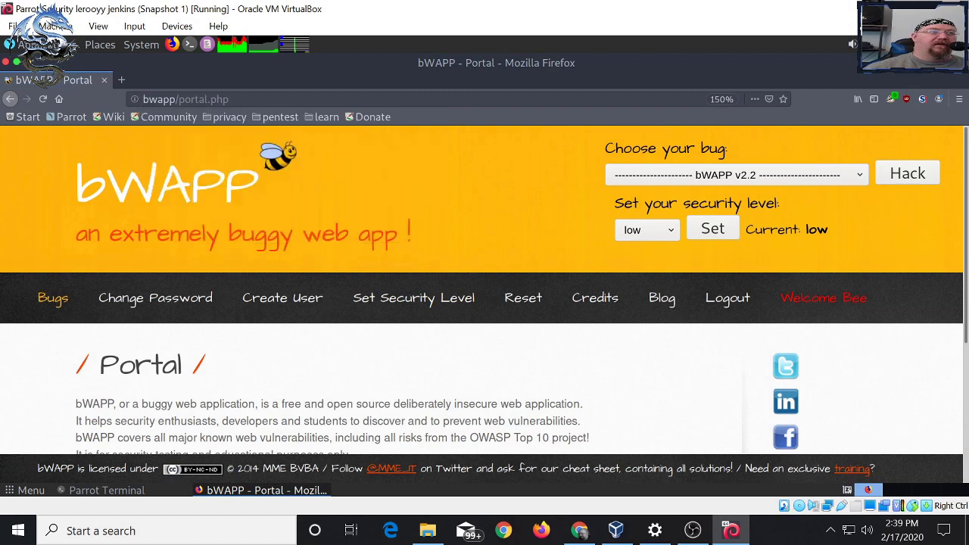
left_click(735, 175)
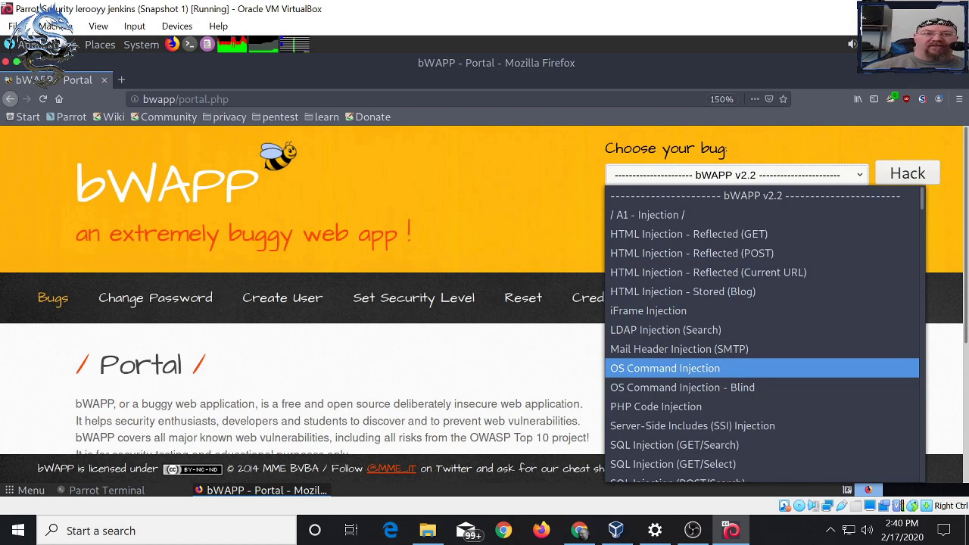
key("Escape")
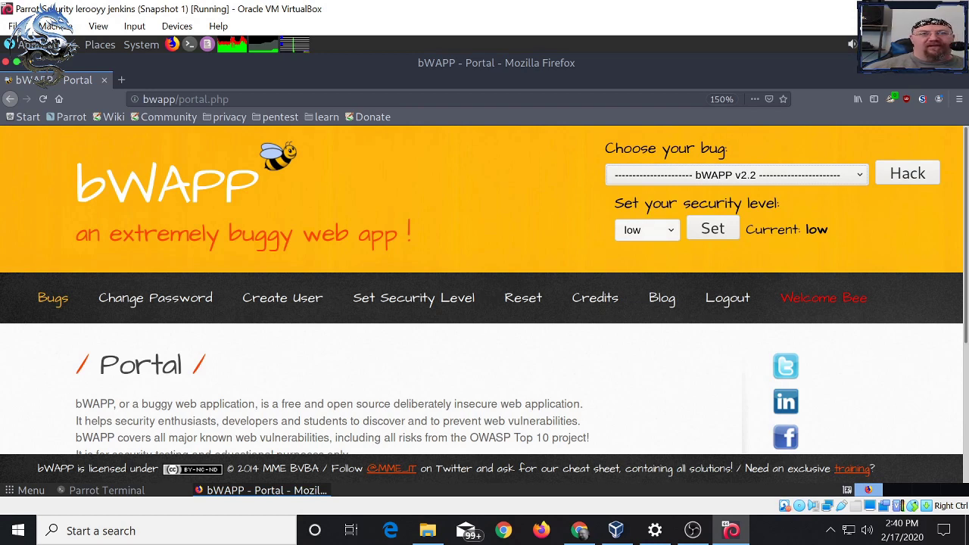
left_click(647, 229)
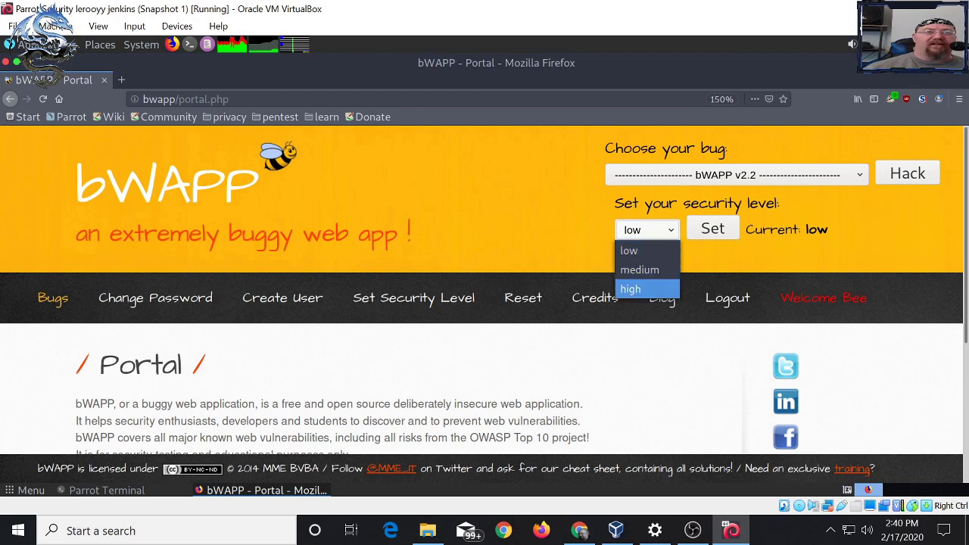
key("Escape")
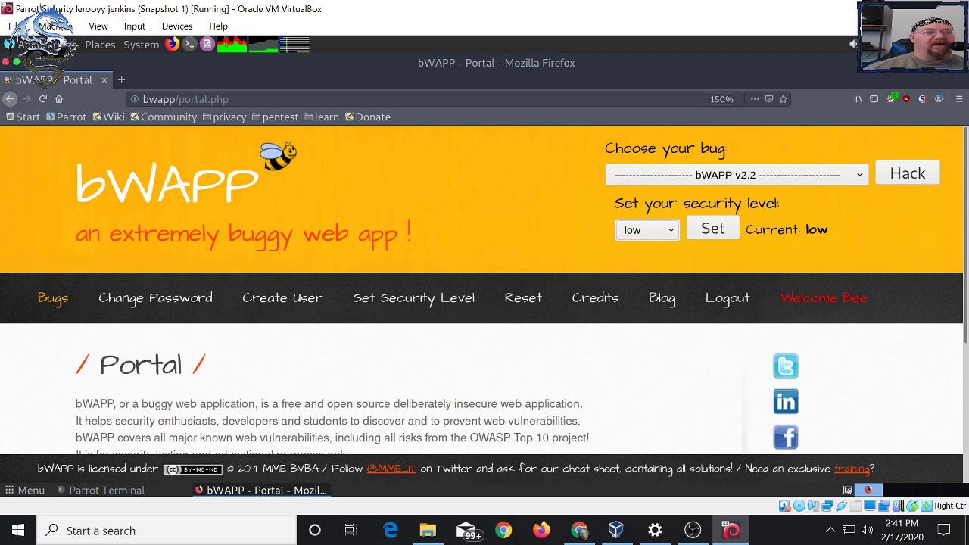
- Set the Default terminal profile's background to Solid color instead of transparent
left_click(107, 490)
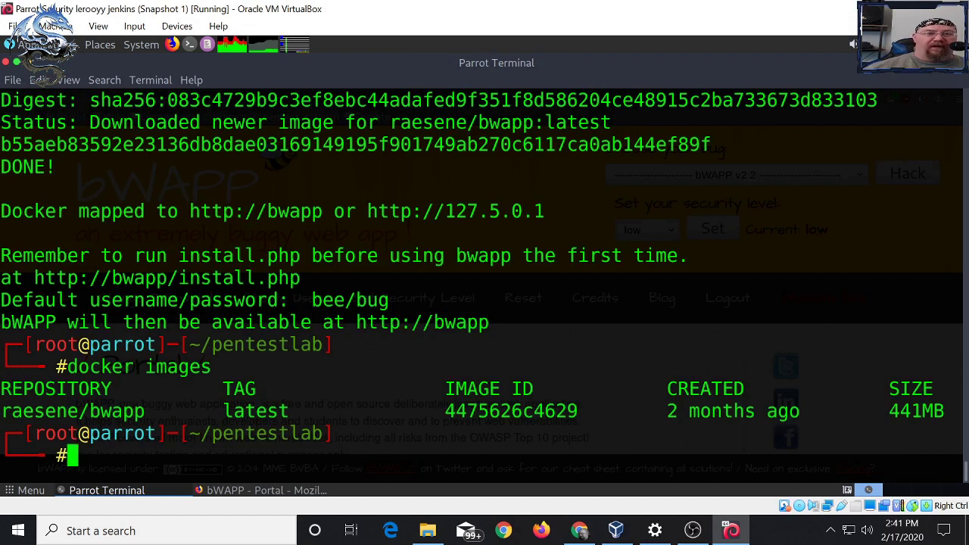
left_click(40, 80)
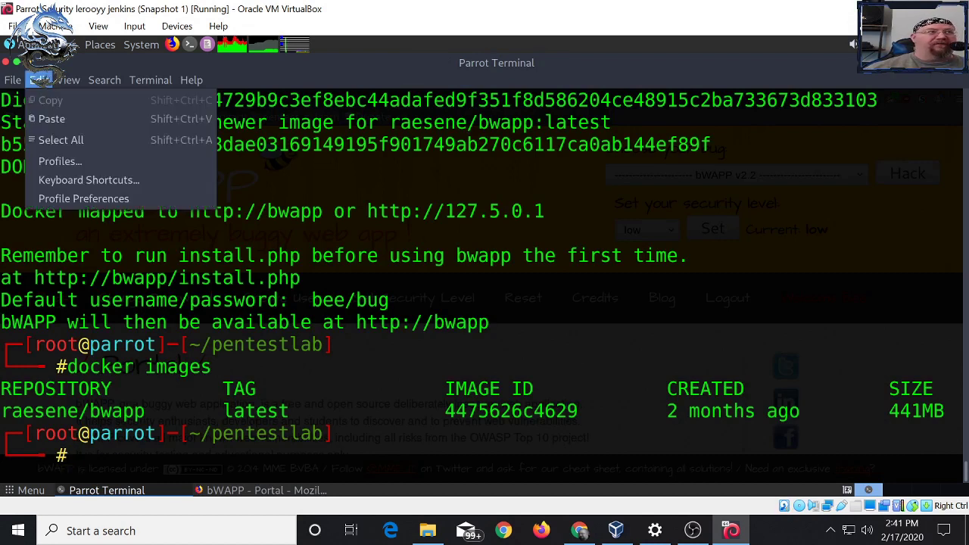
left_click(39, 79)
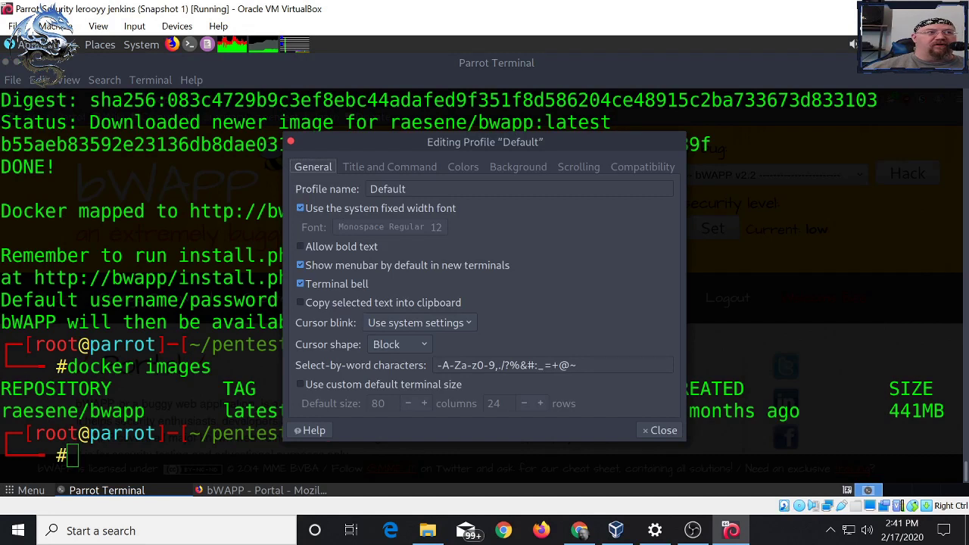
left_click(518, 166)
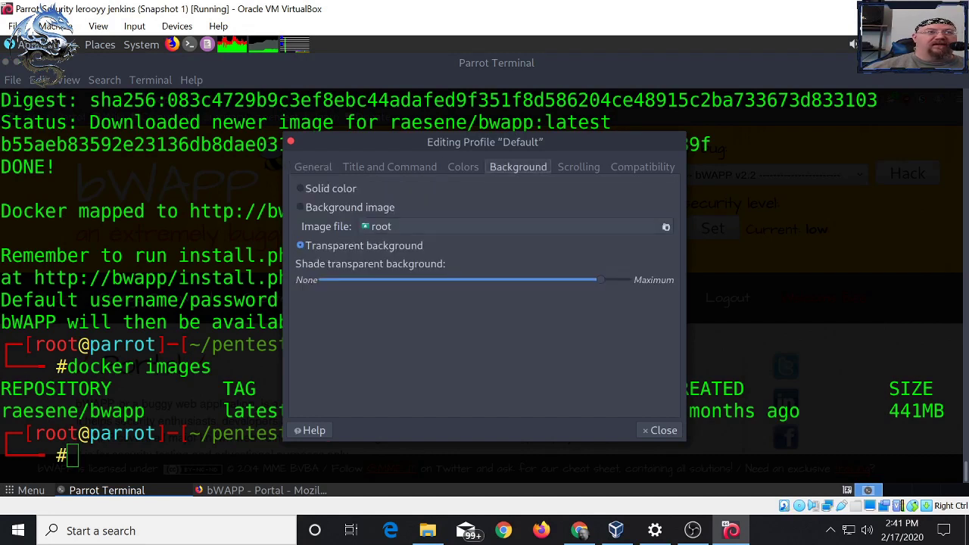
left_click(330, 189)
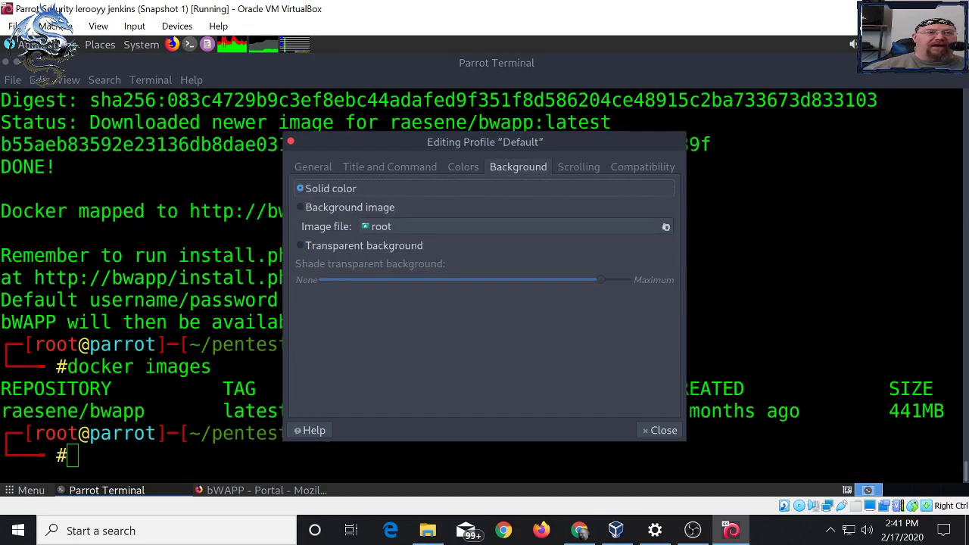
left_click(660, 430)
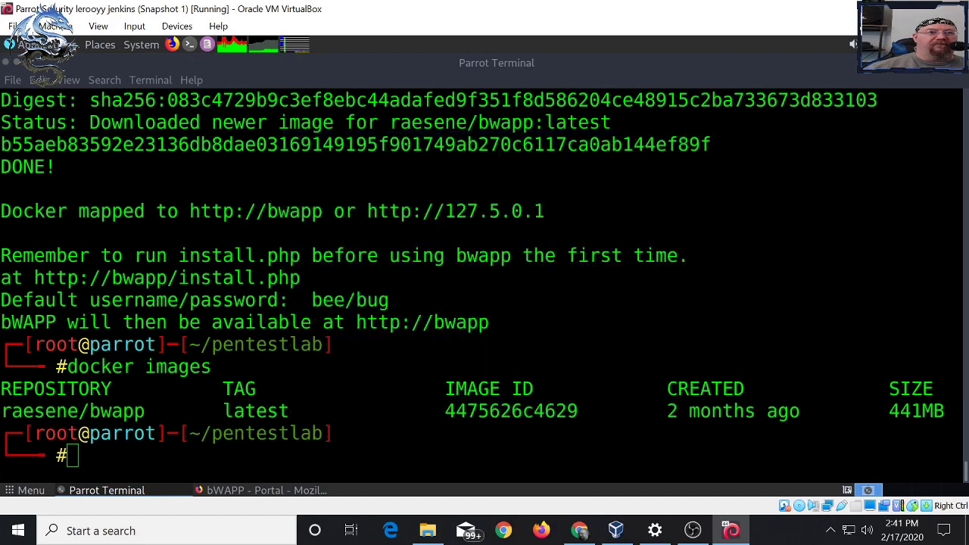
- Stop the bWAPP lab with './pentestlab.sh stop bwapp'
key("Up")
key("Up")
key("Left")
key("Left")
key("Left")
key("Left")
key("Left")
key("Left")
key("BackSpace")
key("BackSpace")
key("BackSpace")
type("op")
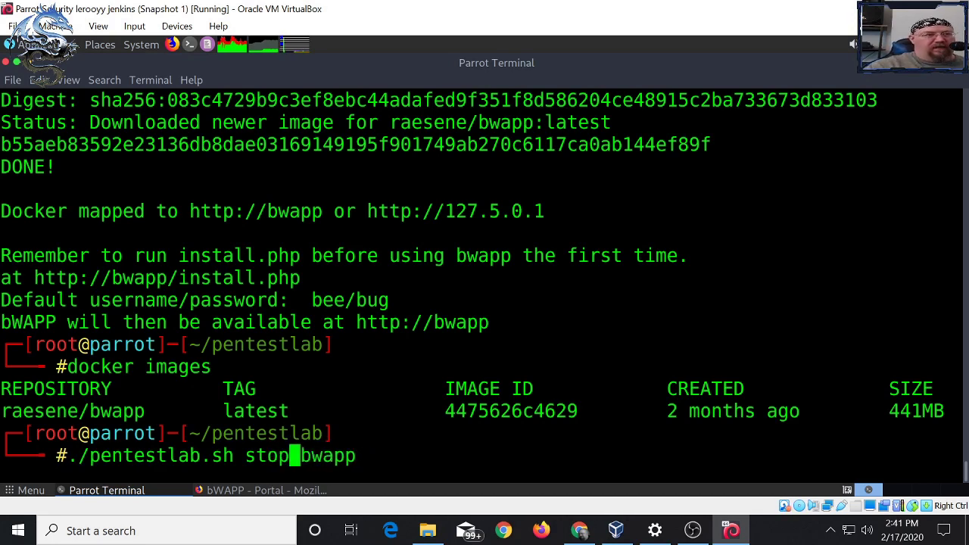
key("Return")
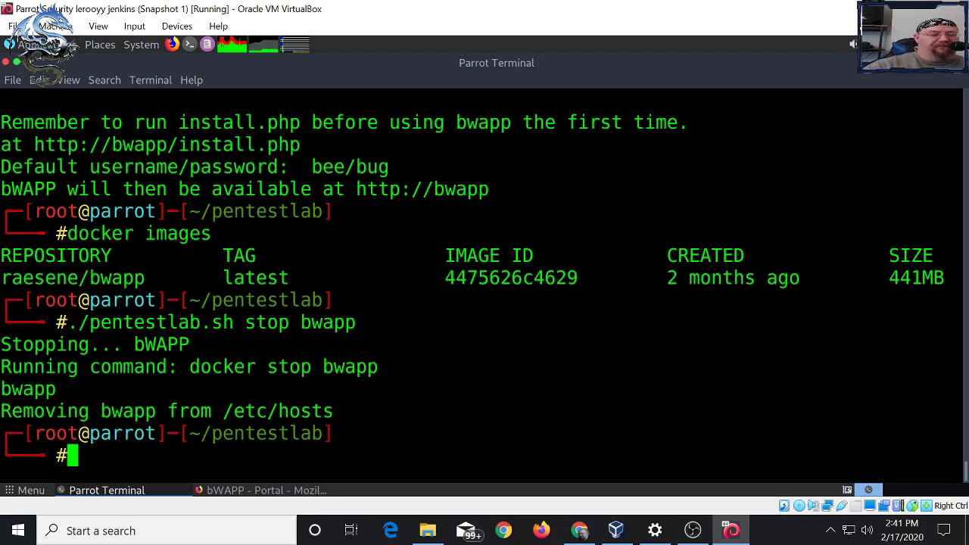
- Start Mutillidae with './pentestlab.sh start mutillidae' and check the image-not-found-locally message
key("Up")
key("Up")
key("Up")
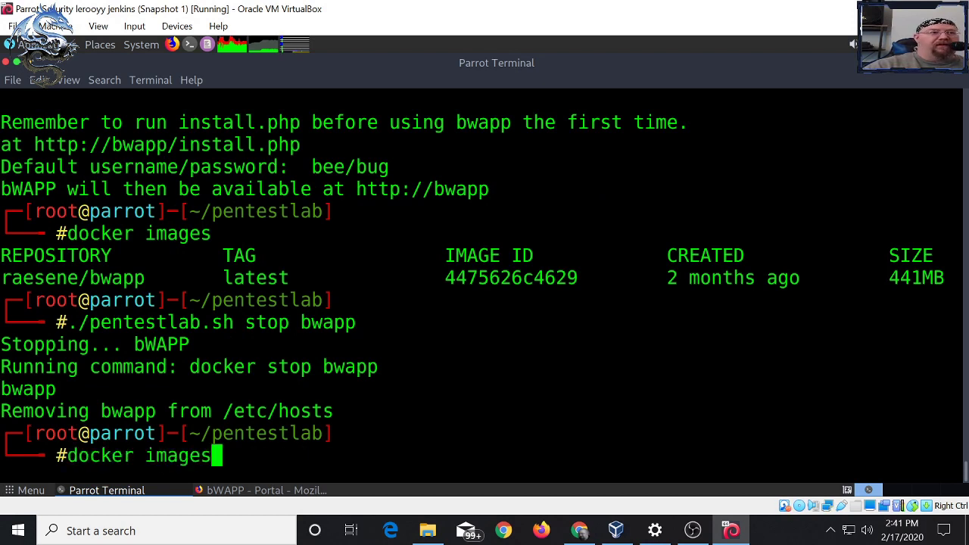
key("BackSpace")
key("BackSpace")
key("BackSpace")
key("BackSpace")
key("BackSpace")
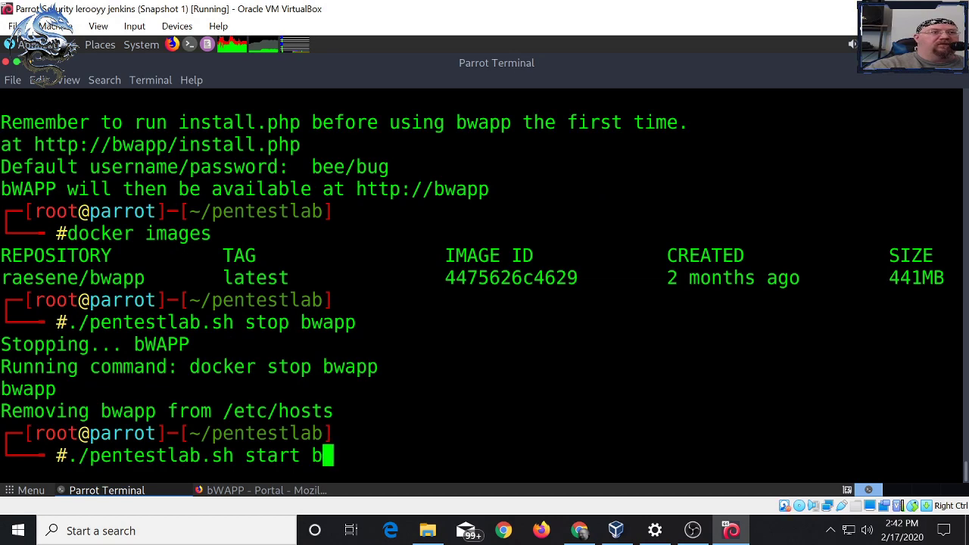
type("mutillidae")
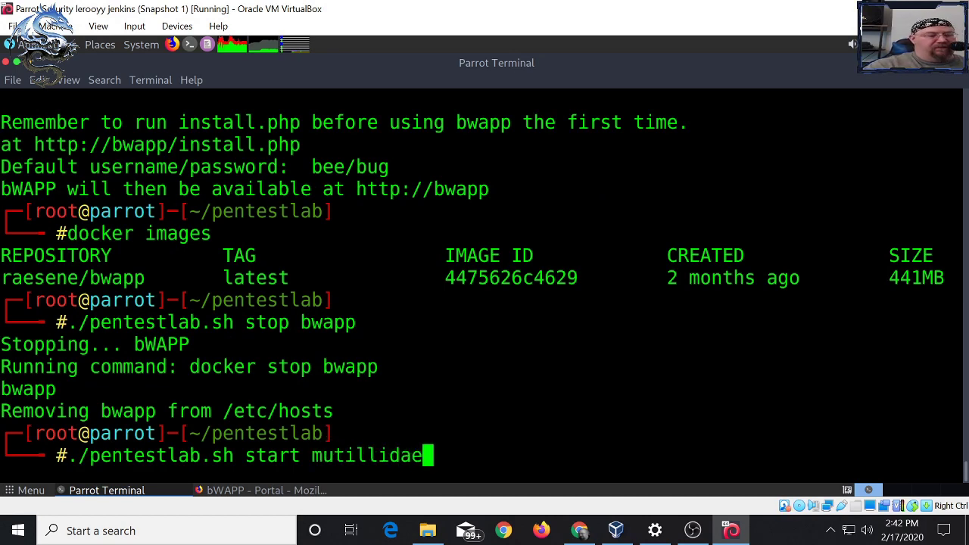
key("Return")
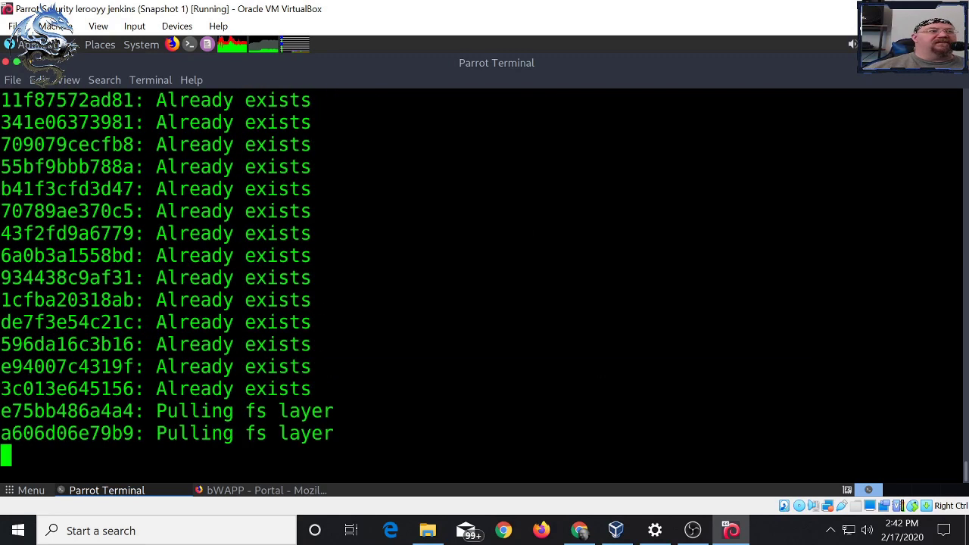
scroll(485, 288, "up", 3)
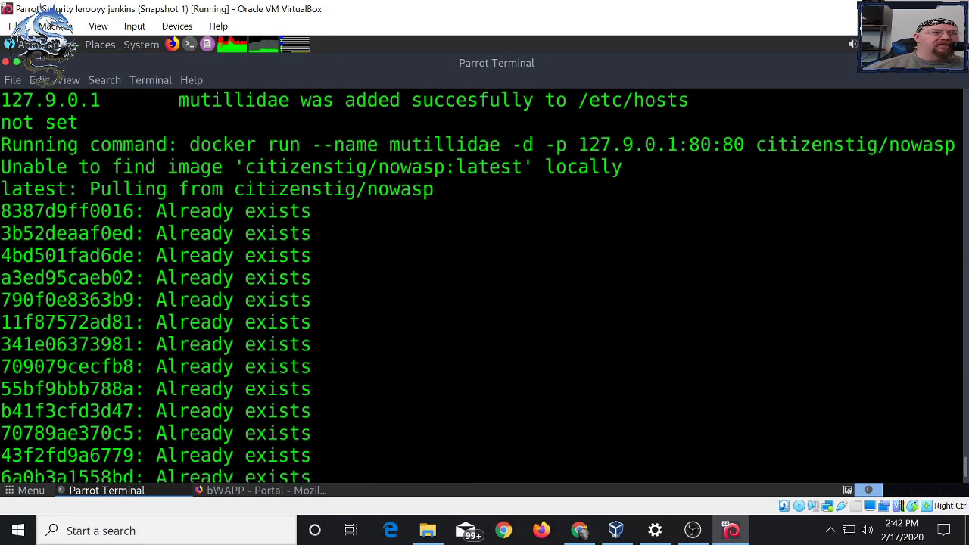
left_click_drag(1, 166, 200, 166)
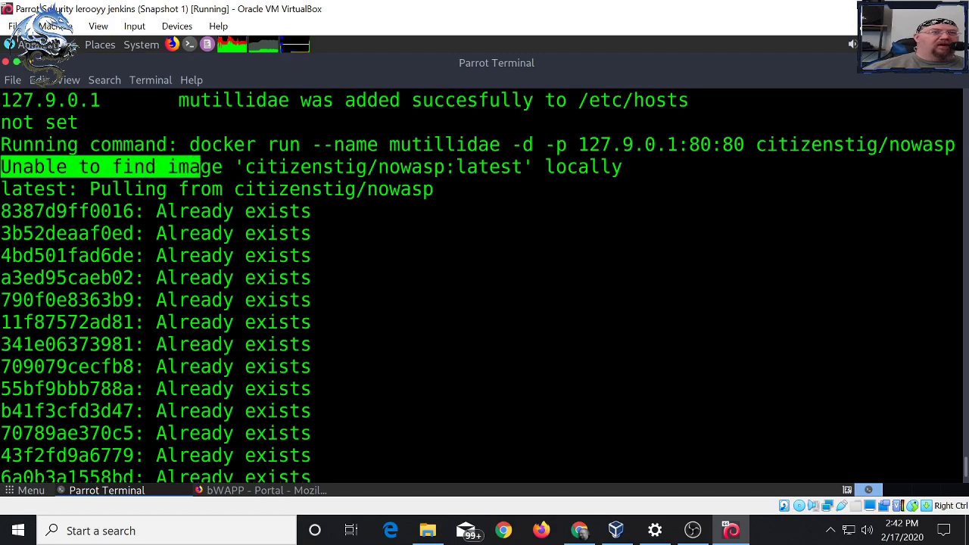
left_click(606, 166)
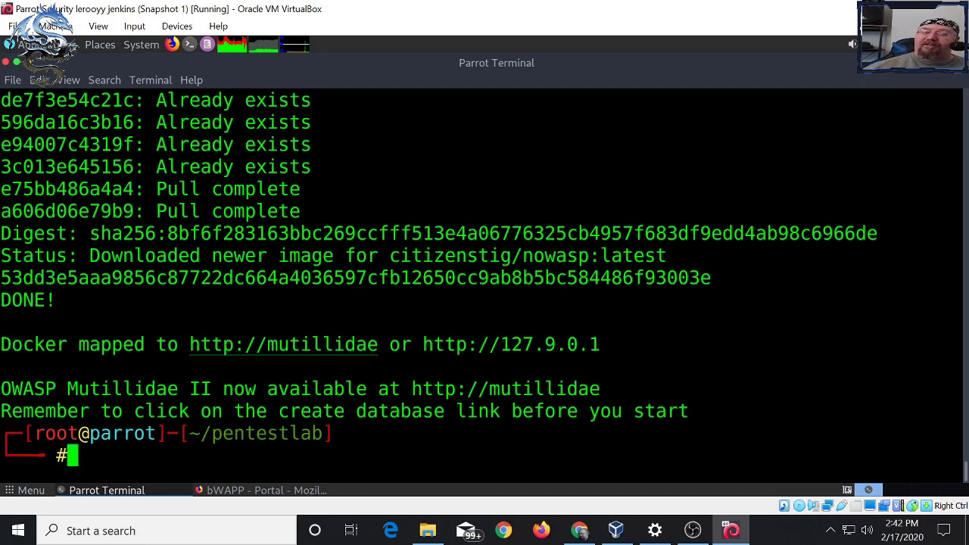
right_click(291, 345)
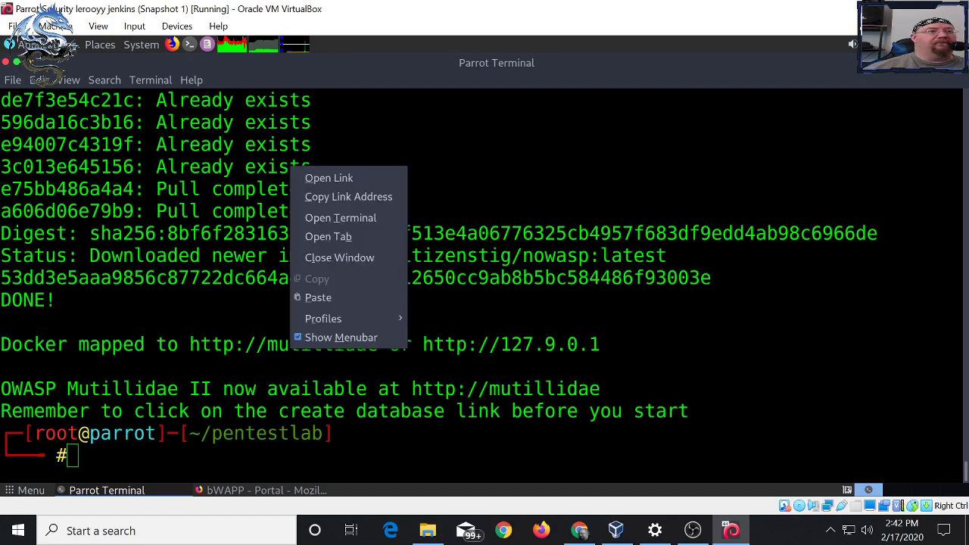
left_click(328, 177)
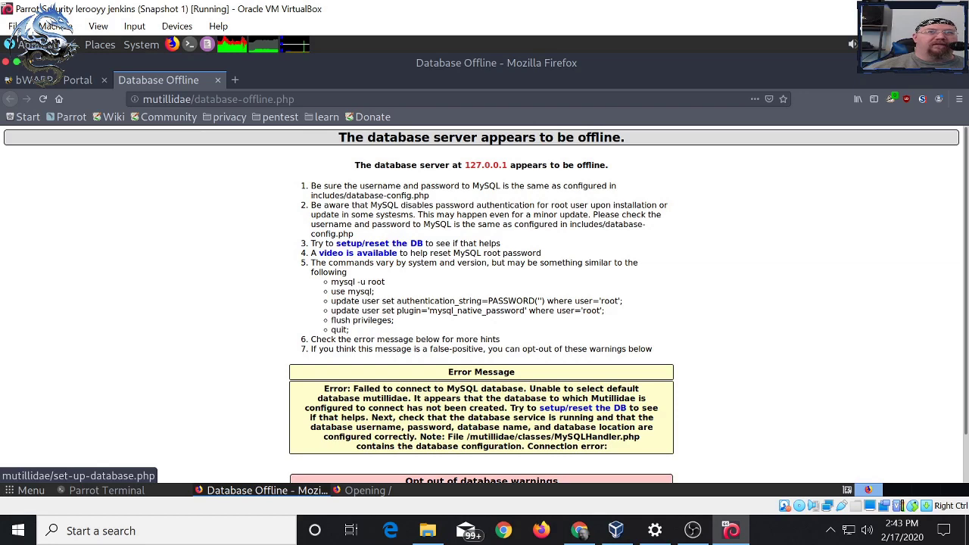
left_click(959, 99)
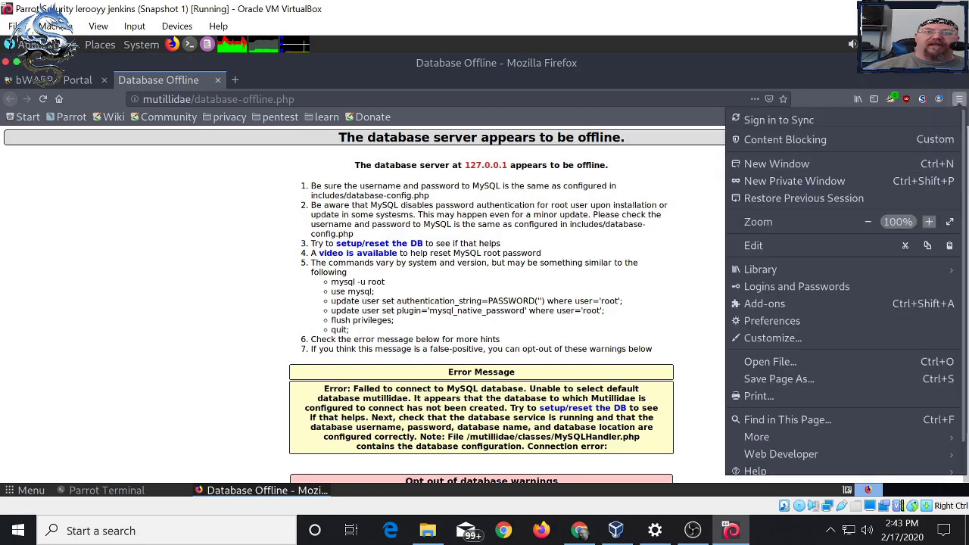
key("ctrl+plus")
key("ctrl+plus")
key("ctrl+plus")
key("ctrl+plus")
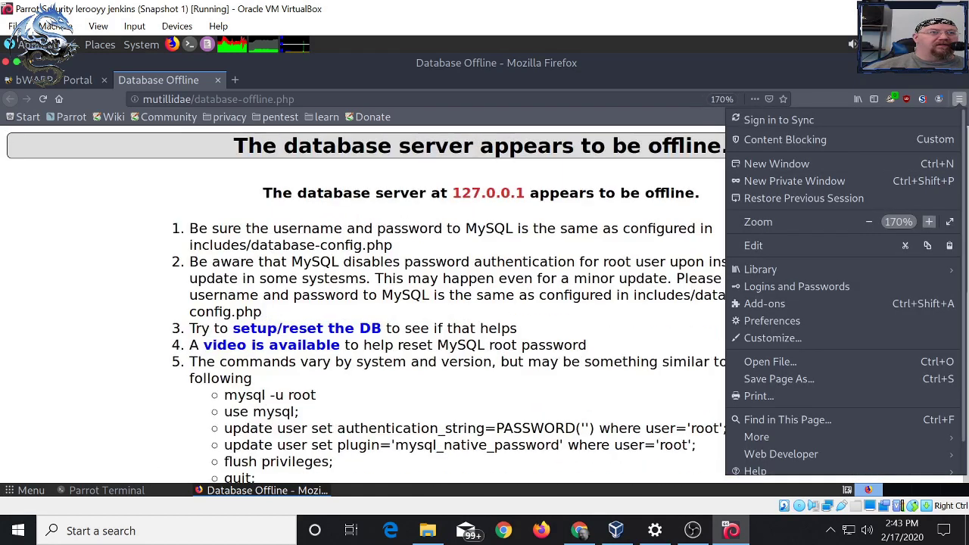
key("Escape")
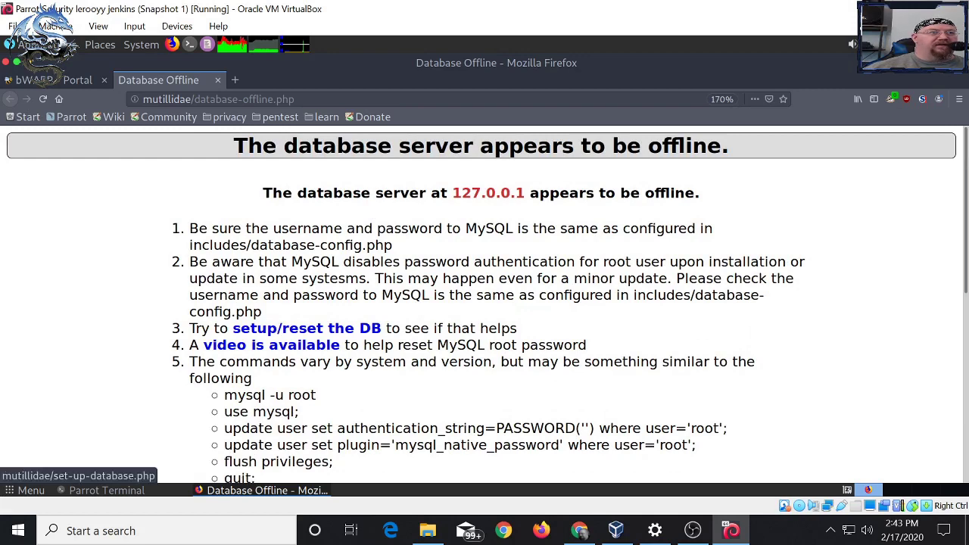
- Set up/reset the Mutillidae database and open OWASP 2017 > A1 > SQLi - Extract Data > User Info (SQL)
left_click(307, 327)
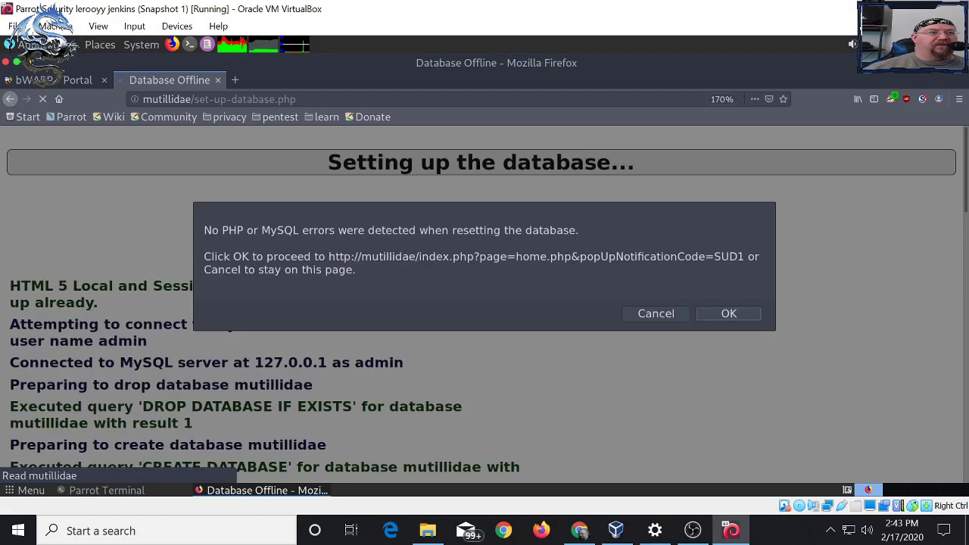
key("Return")
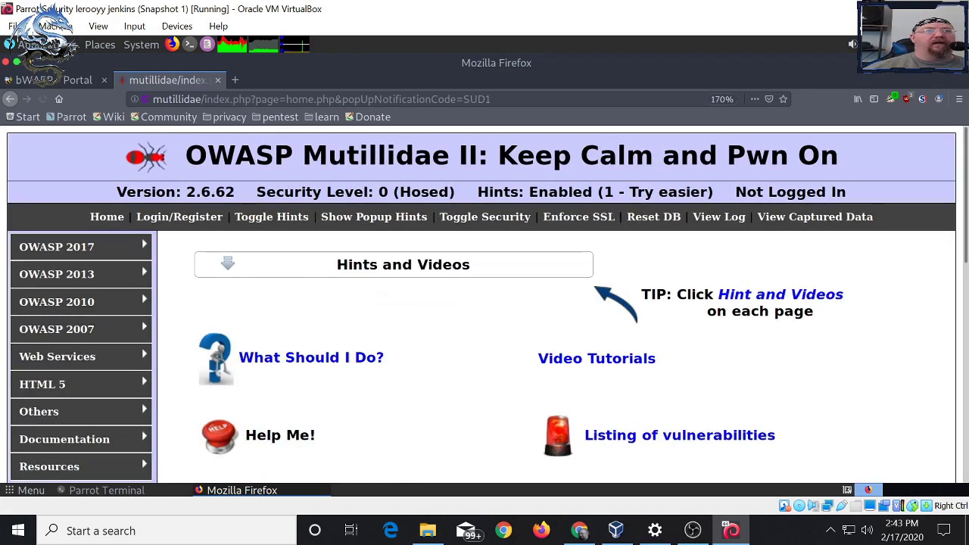
mouse_move(57, 247)
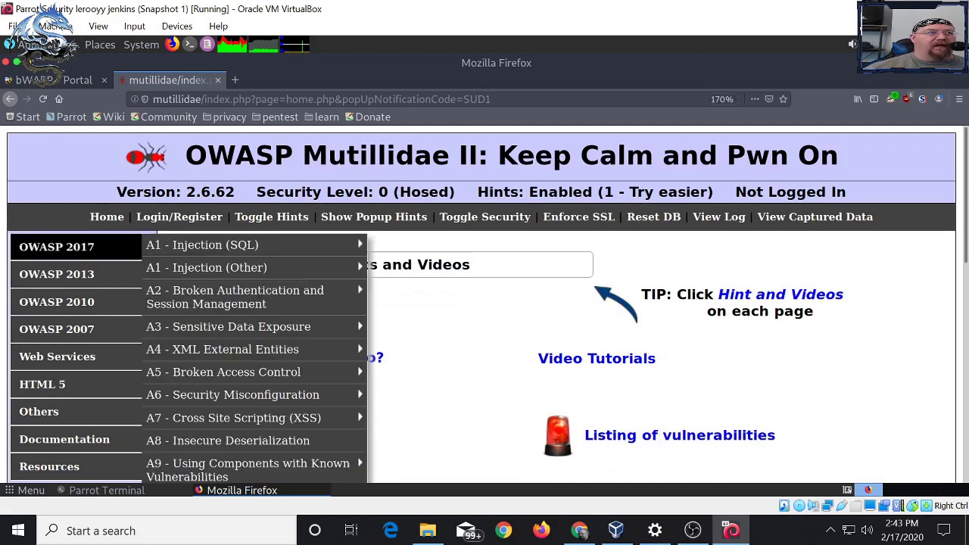
mouse_move(204, 244)
mouse_move(427, 245)
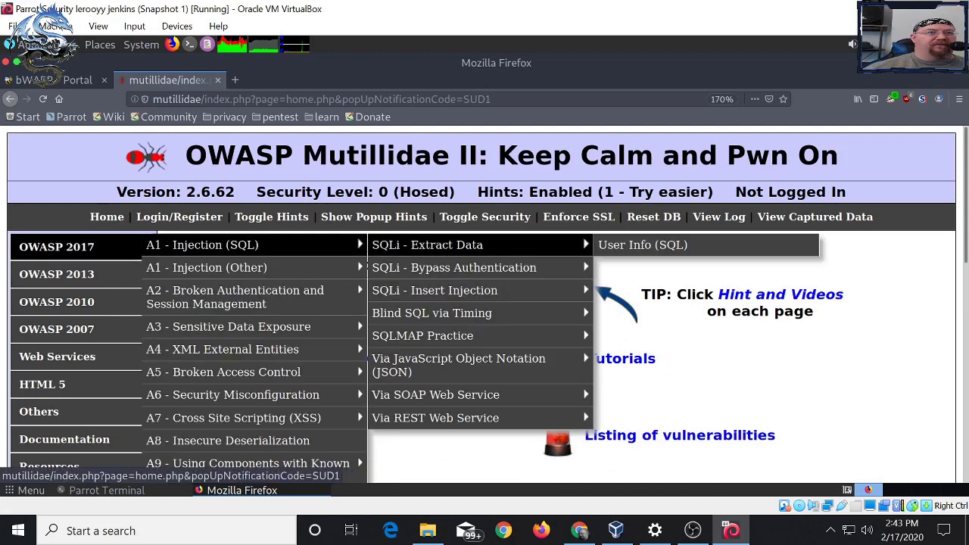
left_click(641, 245)
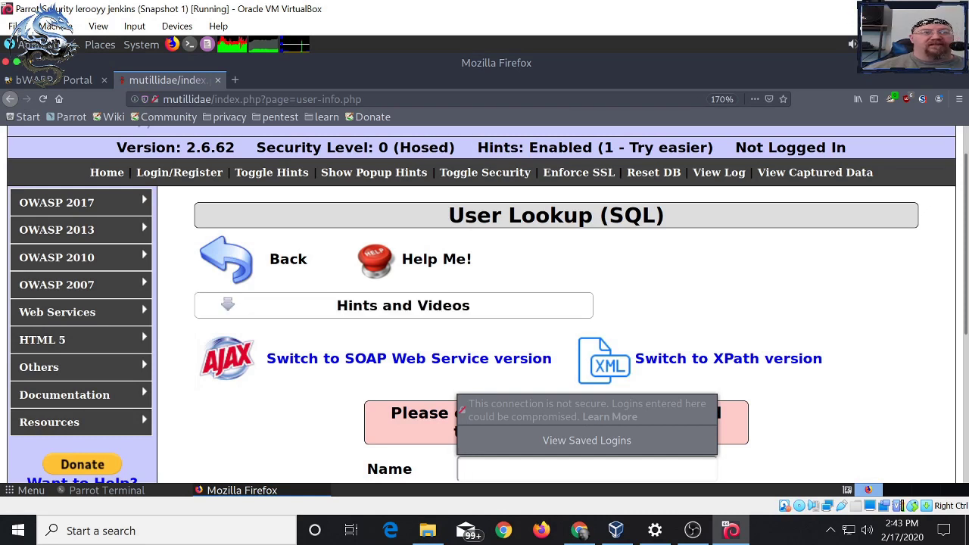
key("Escape")
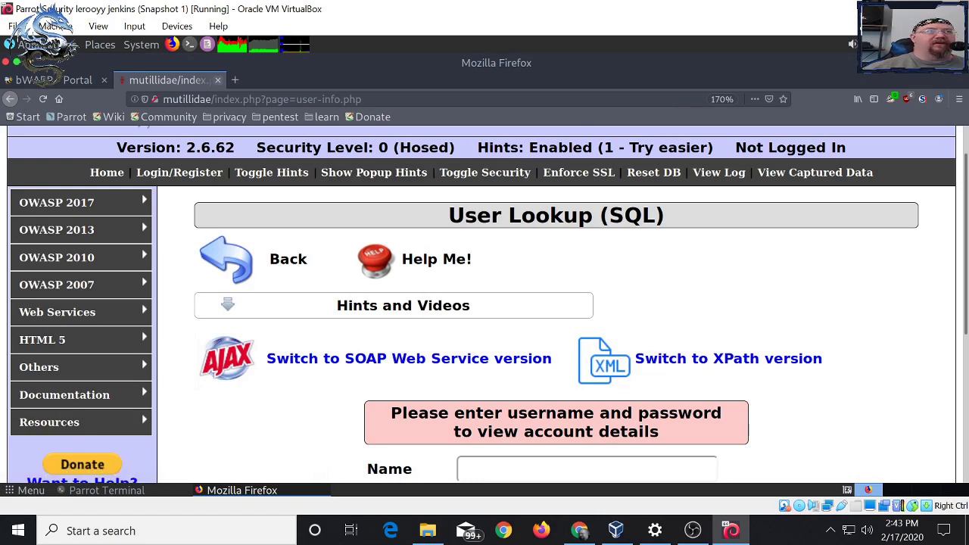
- Edit the recalled command into './pentestlab.sh stop mutillidae' and run it
left_click(107, 490)
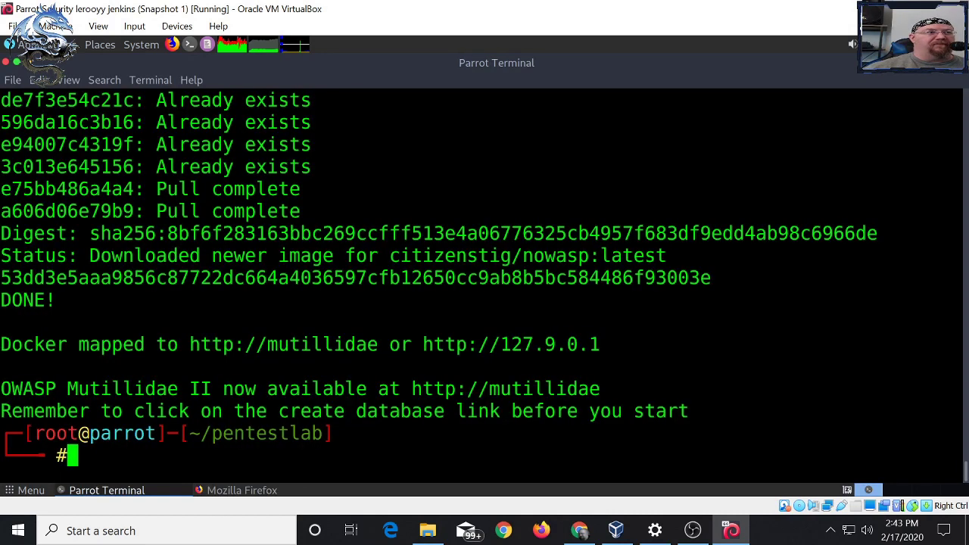
key("Up")
key("Left")
key("Left")
key("Left")
key("Left")
key("Left")
key("Left")
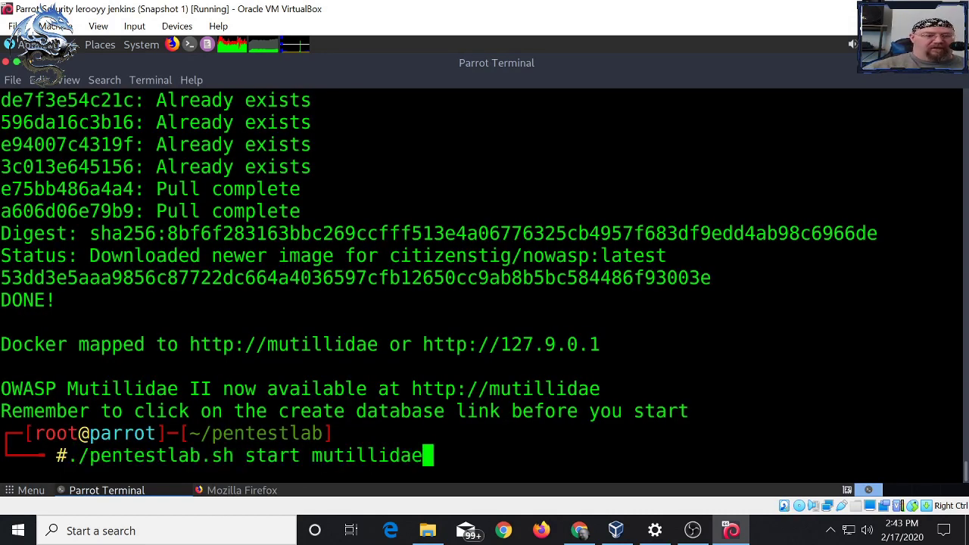
key("Left")
key("Left")
key("Left")
key("Left")
key("Left")
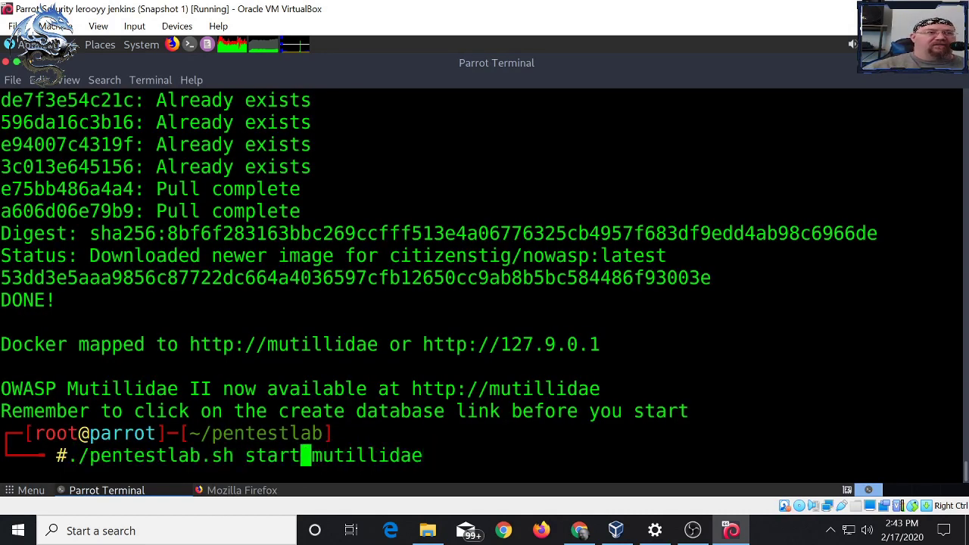
key("BackSpace")
key("BackSpace")
key("BackSpace")
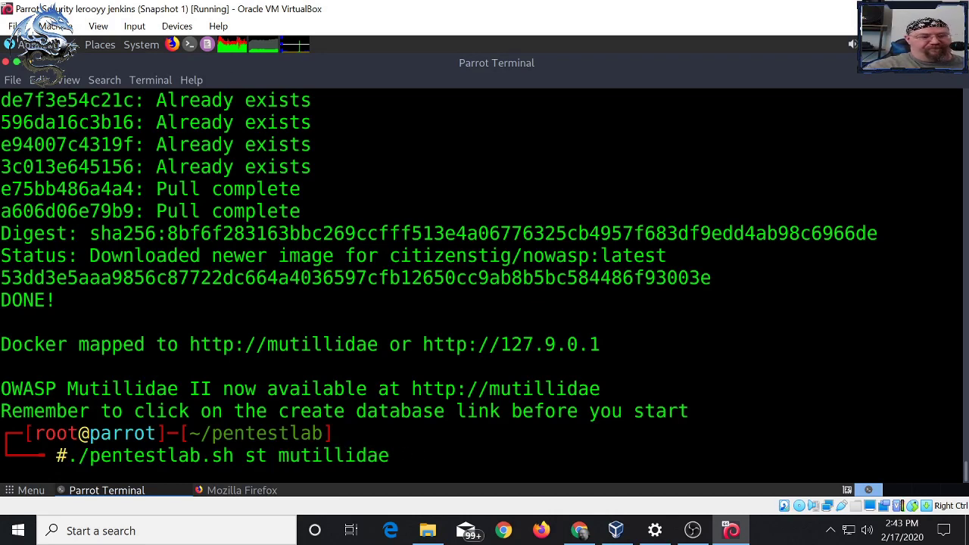
type("op")
key("Return")
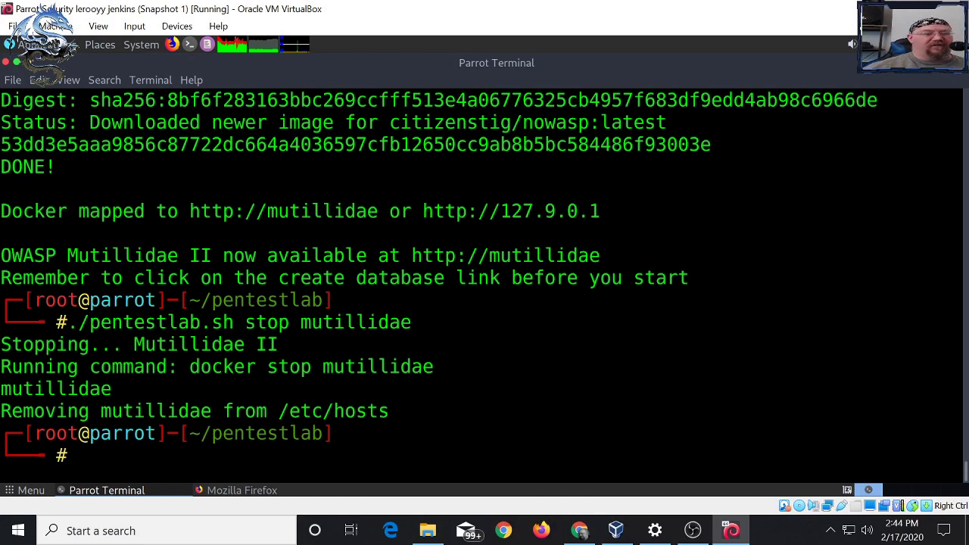
- Run './pentestlab.sh start dvwa' to pull and start the DVWA container
key("Up")
key("BackSpace")
key("BackSpace")
key("BackSpace")
key("BackSpace")
key("BackSpace")
key("BackSpace")
key("BackSpace")
key("BackSpace")
key("BackSpace")
key("BackSpace")
key("BackSpace")
key("BackSpace")
key("BackSpace")
key("BackSpace")
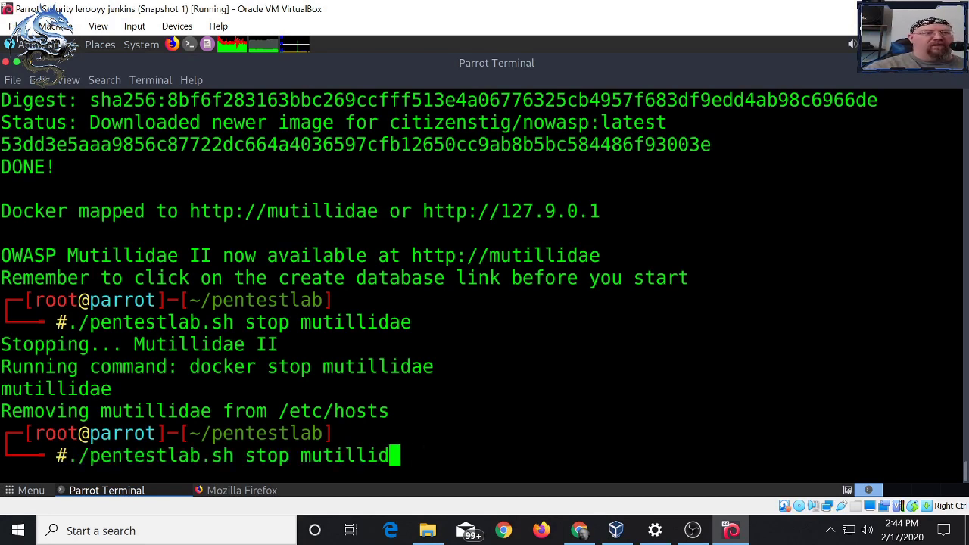
type("tart dvwa")
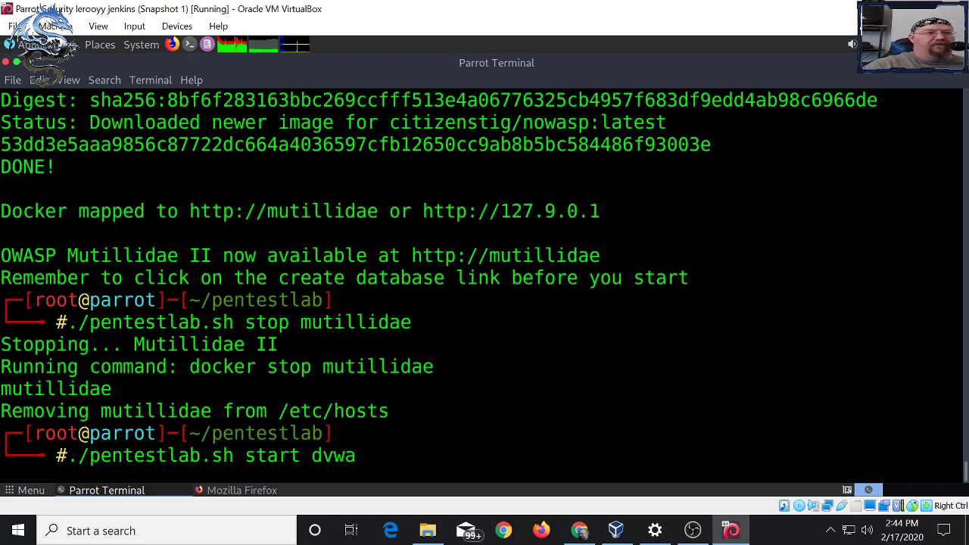
key("Return")
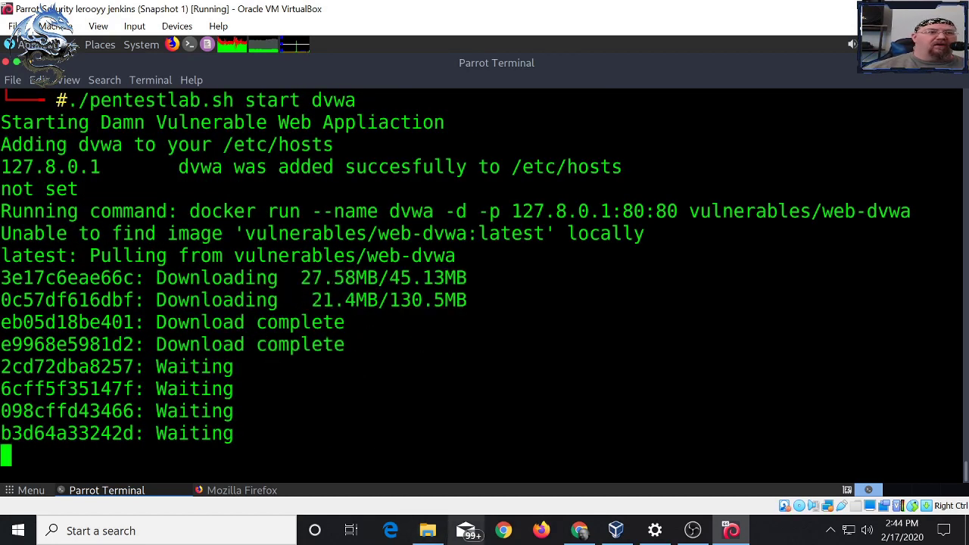
- Bring Chrome forward showing the happy-coder pentestlab setup article
mouse_move(579, 530)
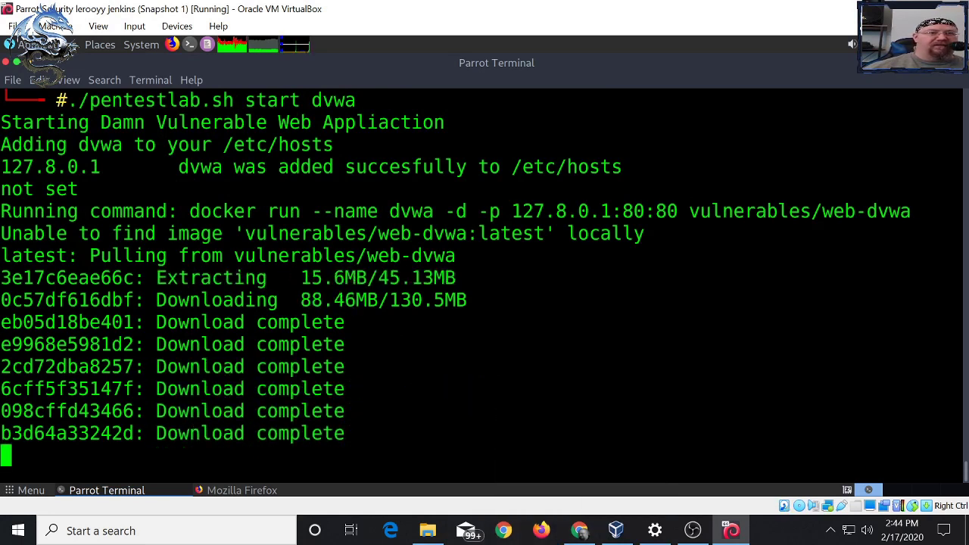
left_click(579, 530)
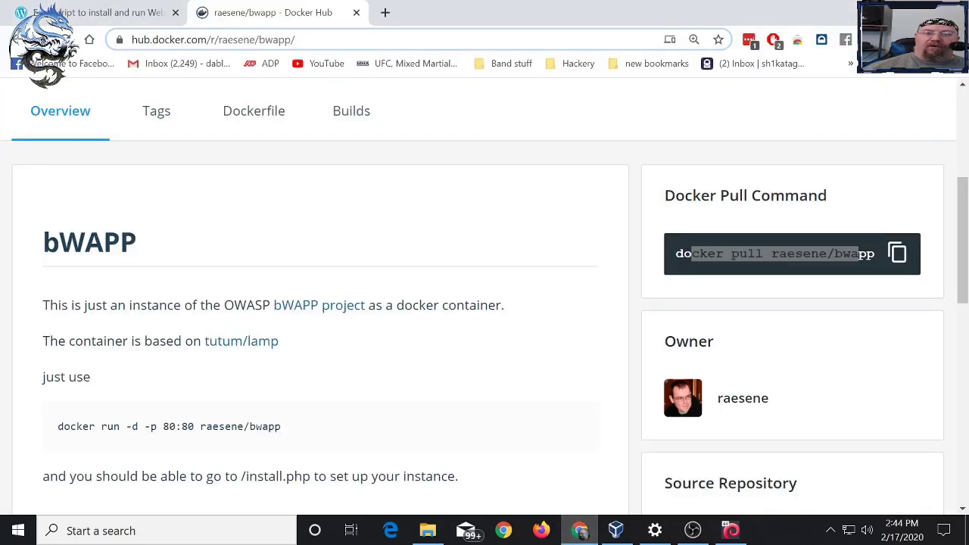
left_click(155, 12)
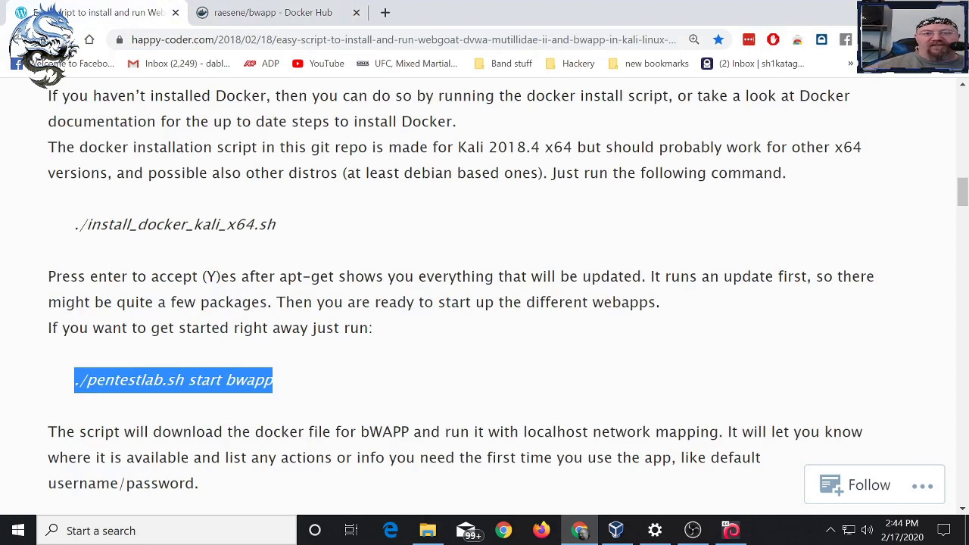
- Scroll to the article's start commands, highlighting dvwa, mutillidae, juiceshop and webgoat8, then return to the terminal
scroll(485, 295, "down", 4)
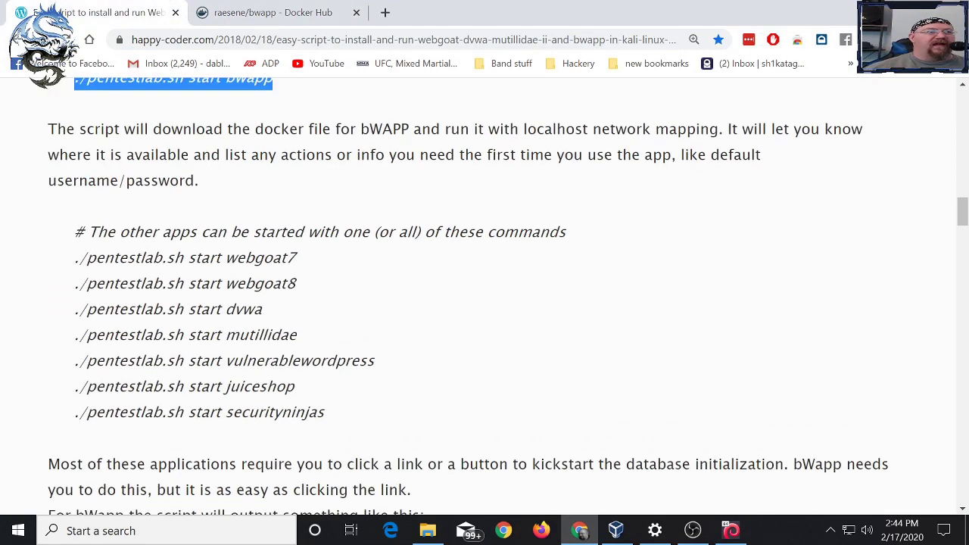
left_click_drag(262, 308, 225, 309)
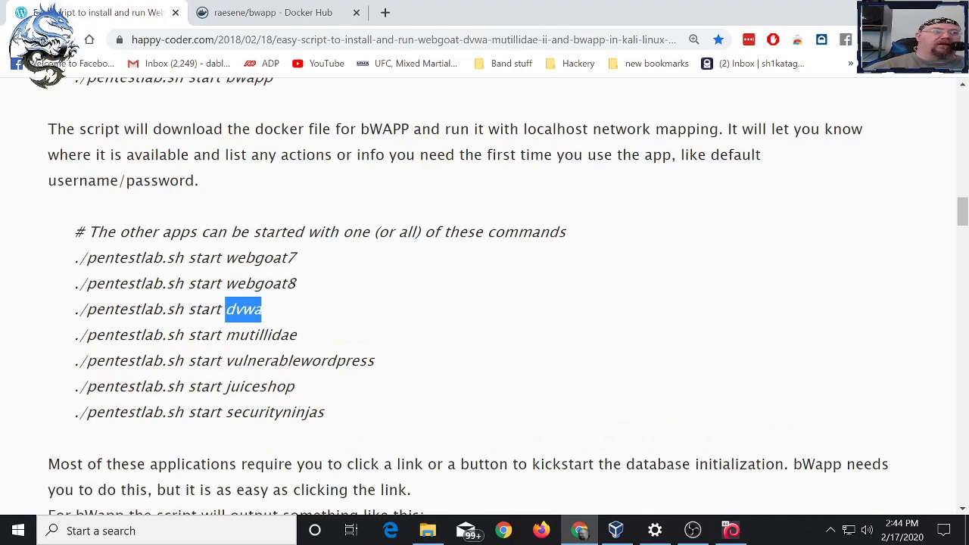
left_click_drag(297, 335, 225, 335)
left_click(224, 334)
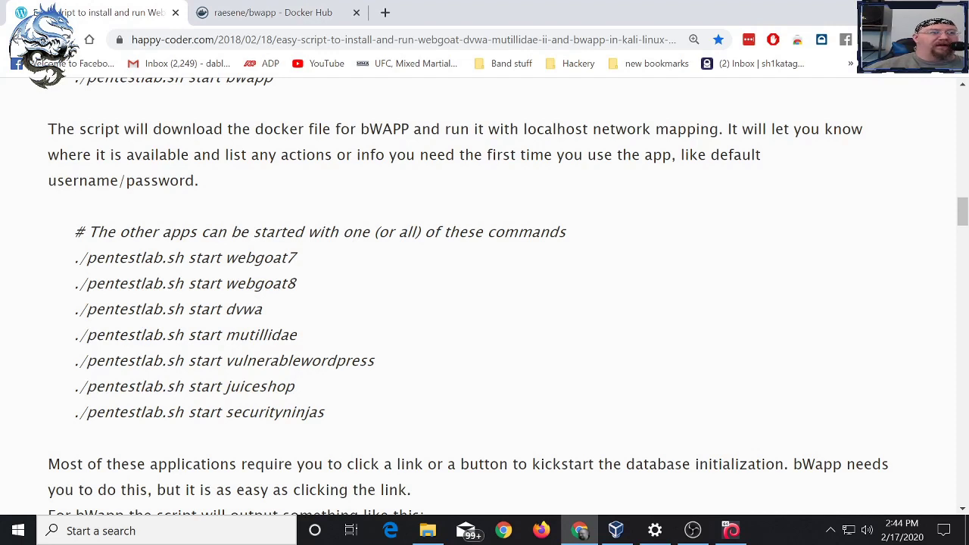
left_click_drag(295, 386, 188, 386)
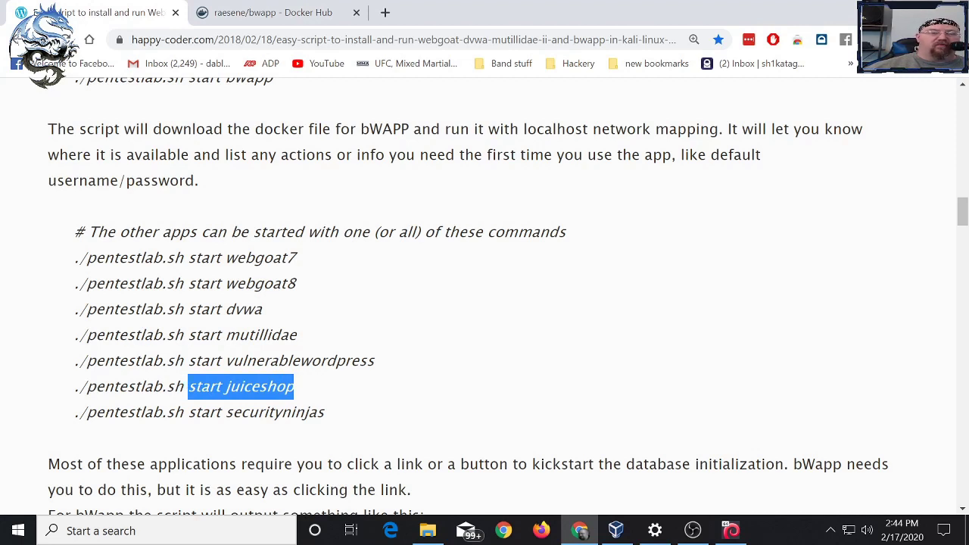
left_click_drag(296, 283, 225, 283)
left_click(224, 283)
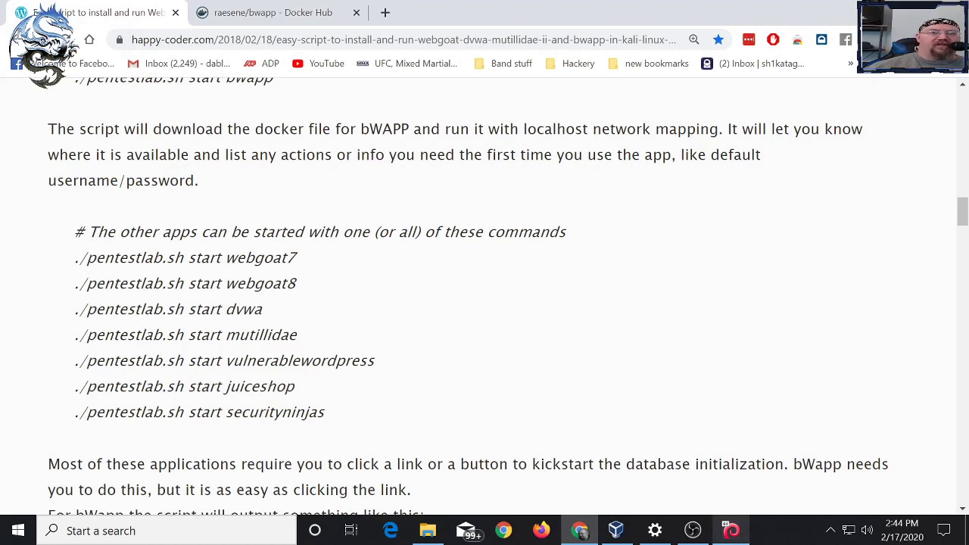
key("alt+Tab")
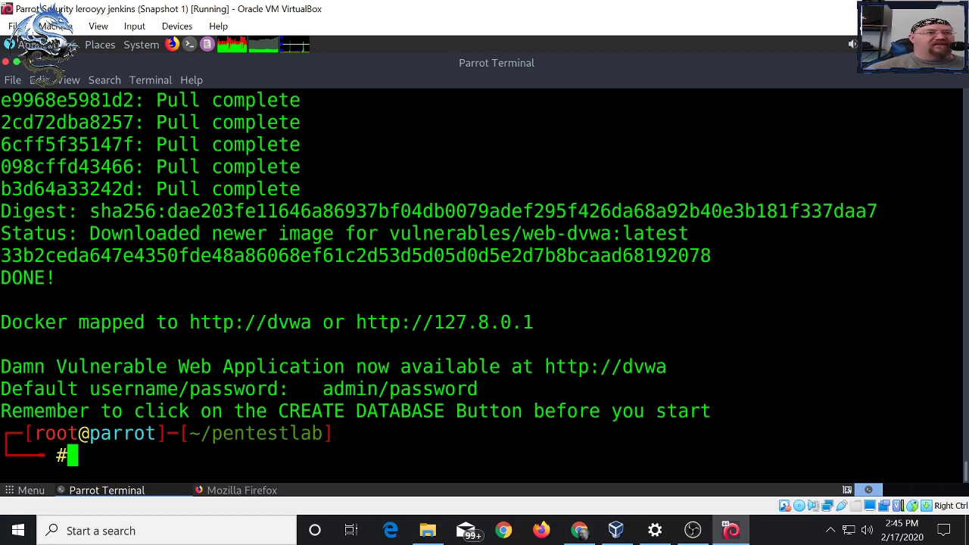
left_click_drag(322, 389, 478, 389)
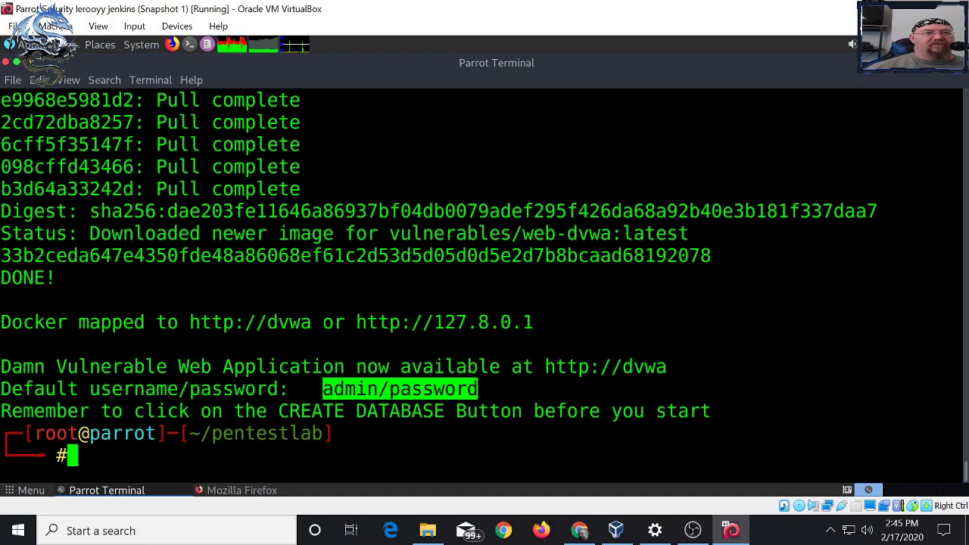
right_click(586, 371)
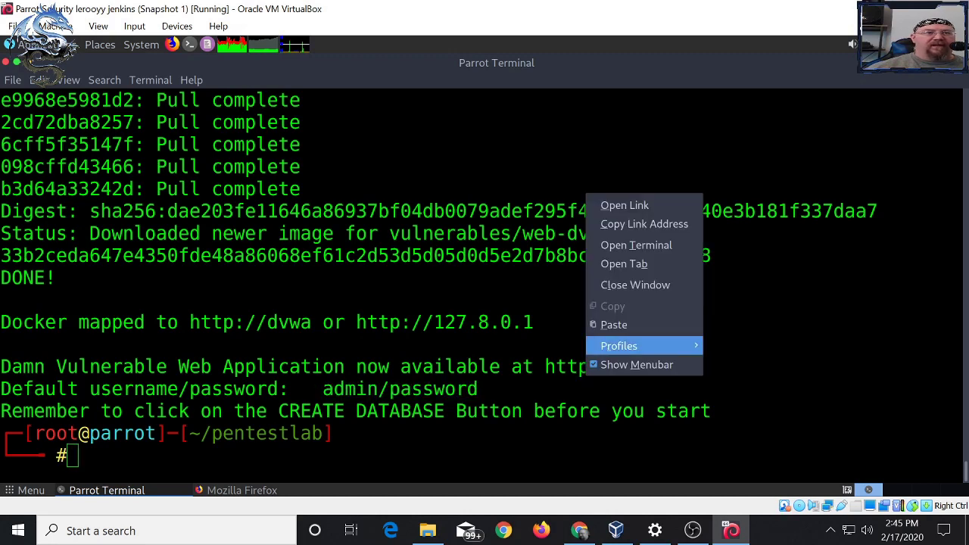
left_click(624, 205)
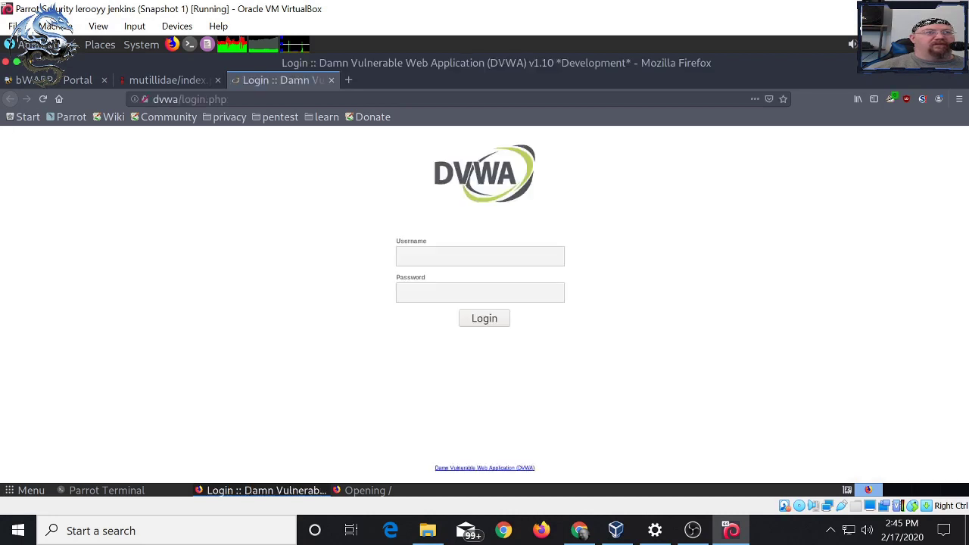
- Log in to DVWA with the default admin username and password, skipping the save-login prompt
left_click(480, 256)
type("admin")
key("Tab")
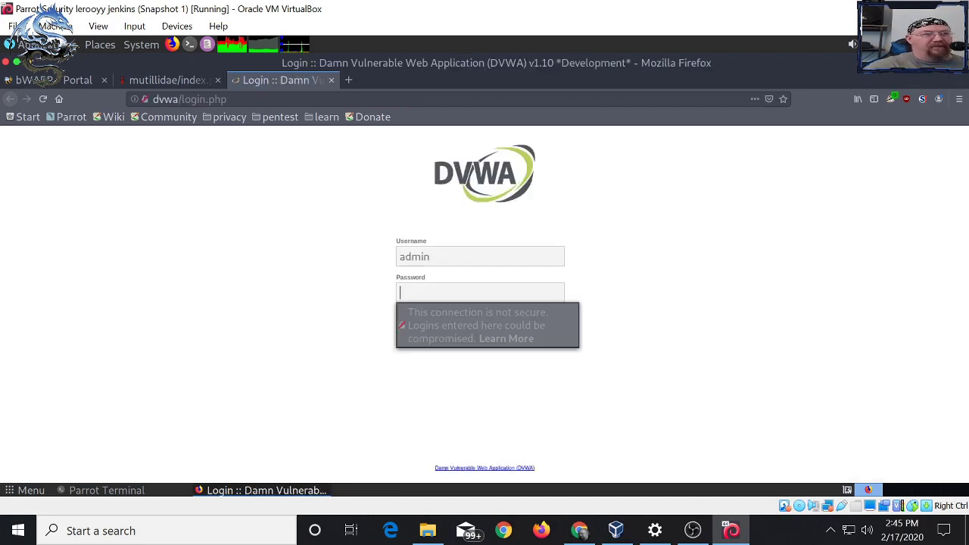
type("password")
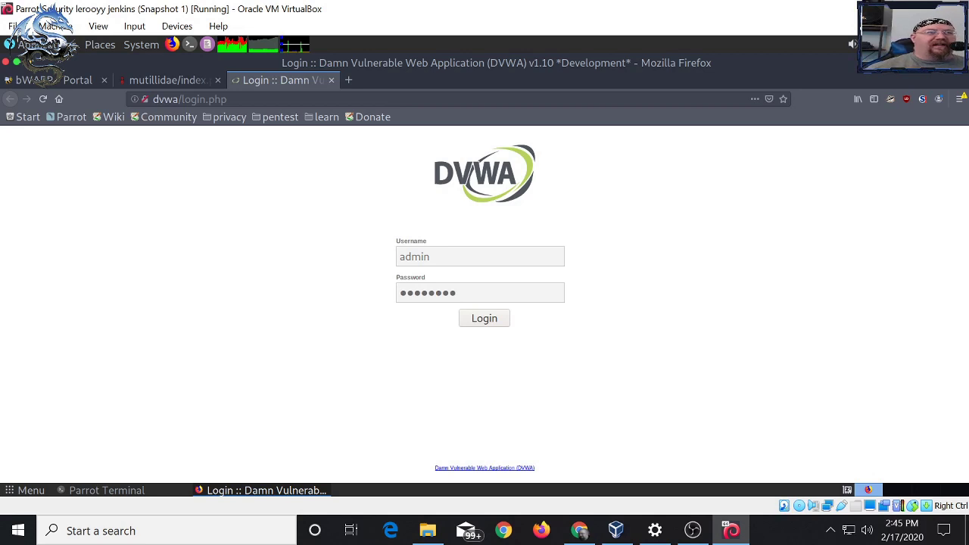
key("Return")
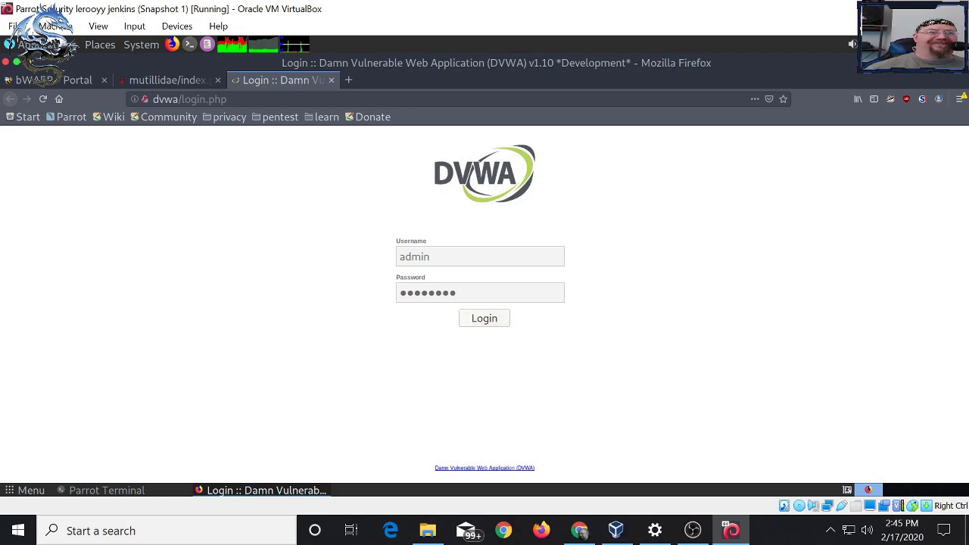
key("Escape")
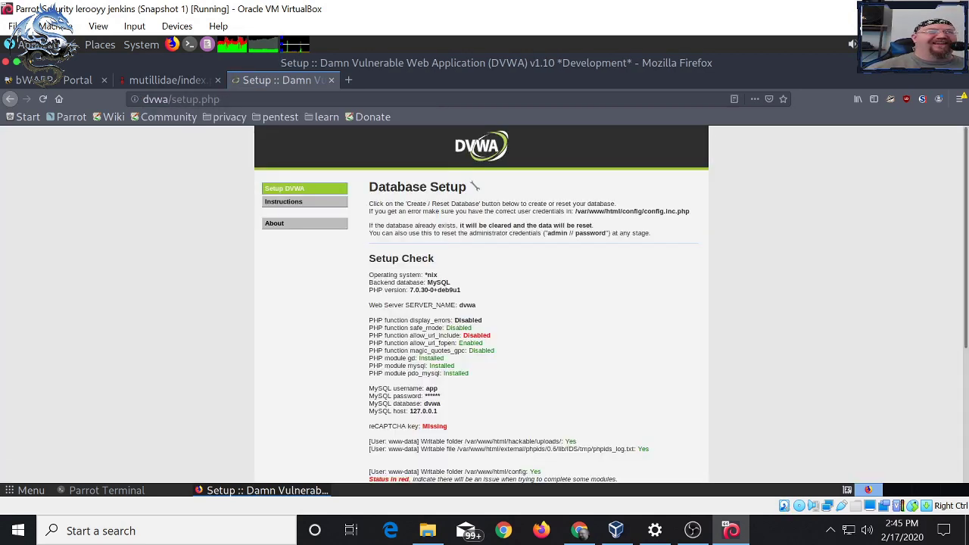
- Set Firefox's page zoom to 200%
left_click(959, 99)
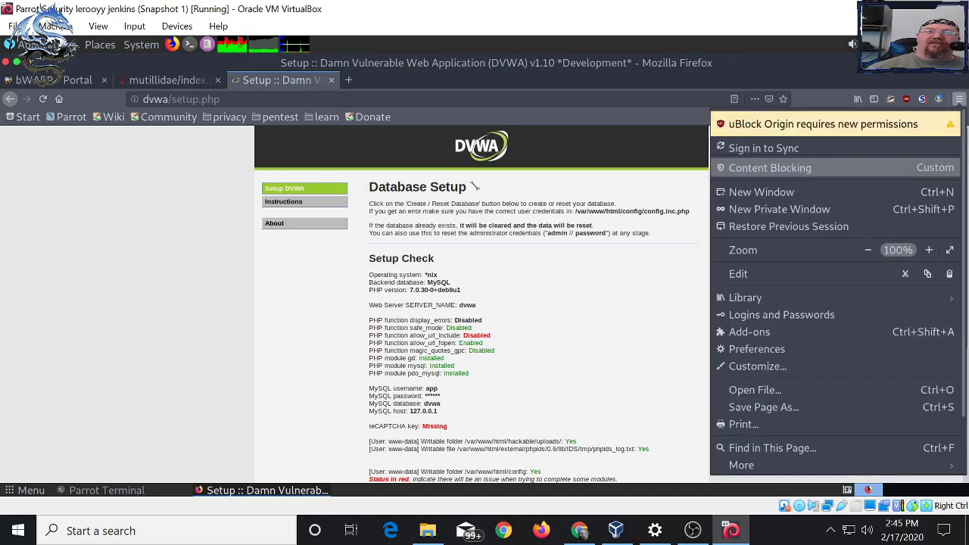
left_click(929, 250)
left_click(929, 250)
left_click(928, 249)
left_click(929, 250)
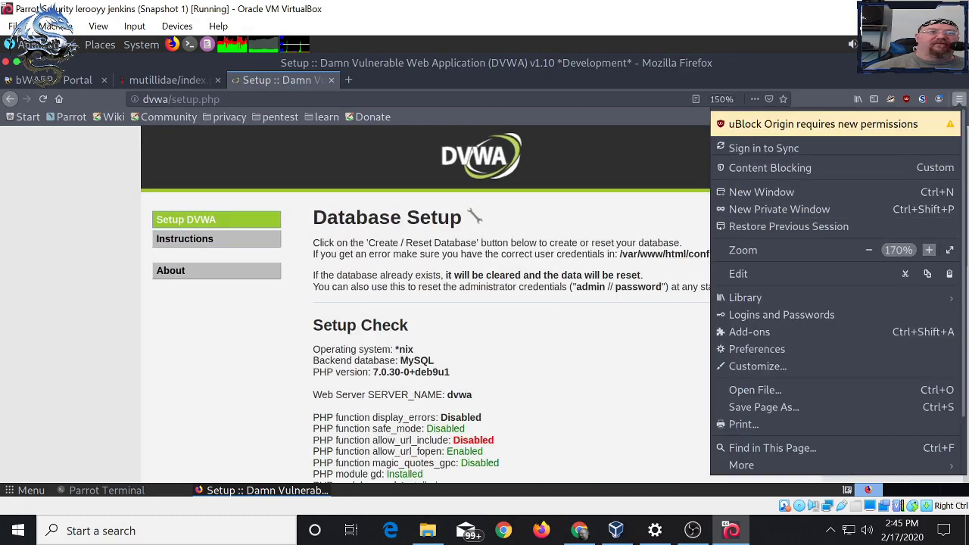
left_click(929, 250)
left_click(929, 250)
left_click(929, 249)
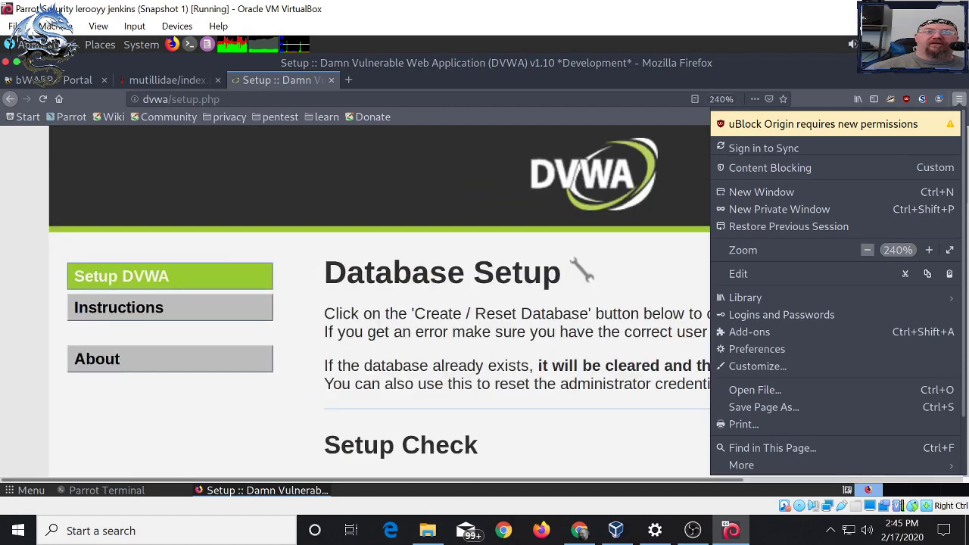
left_click(867, 249)
key("Escape")
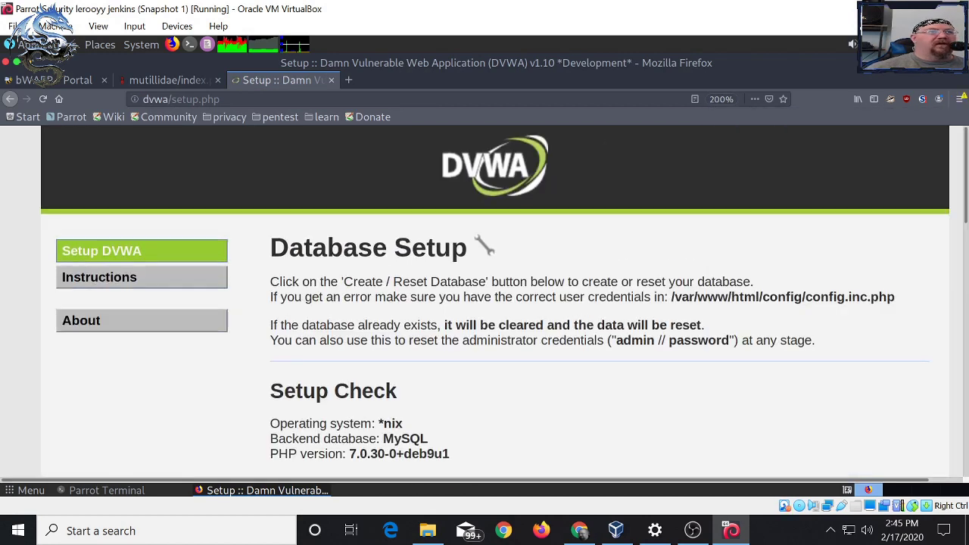
- Create / Reset the DVWA database and scroll down to the returned login form
scroll(495, 303, "down", 10)
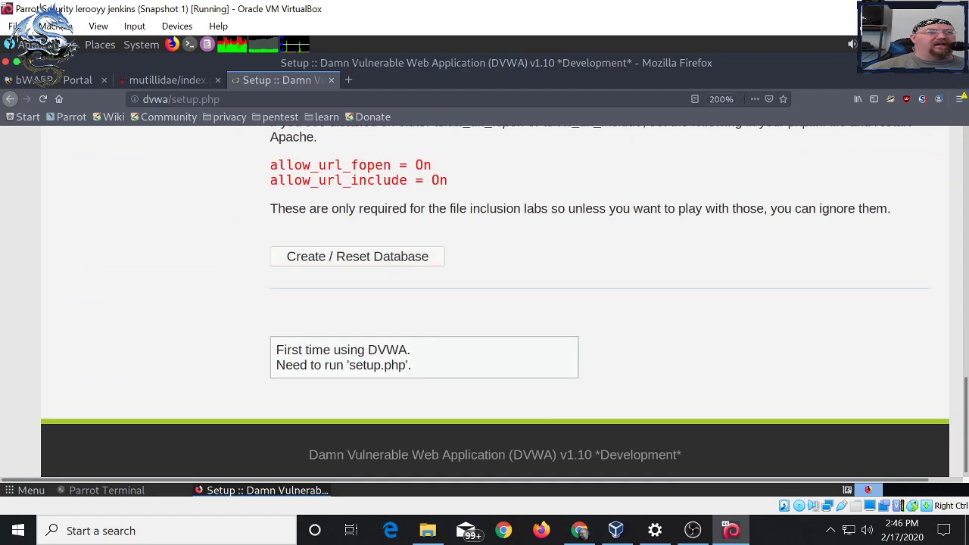
left_click(358, 250)
scroll(495, 303, "down", 5)
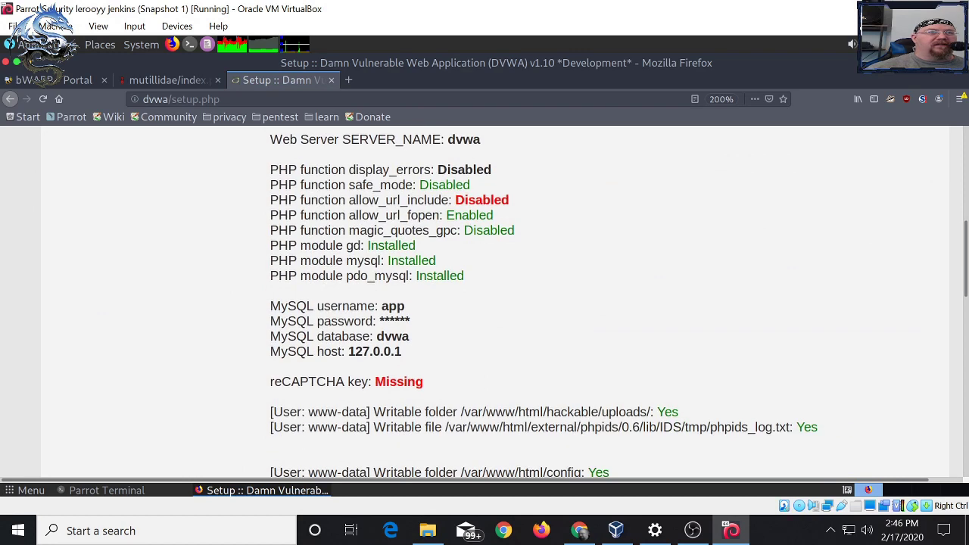
scroll(495, 303, "down", 4)
scroll(495, 303, "up", 5)
scroll(495, 302, "up", 3)
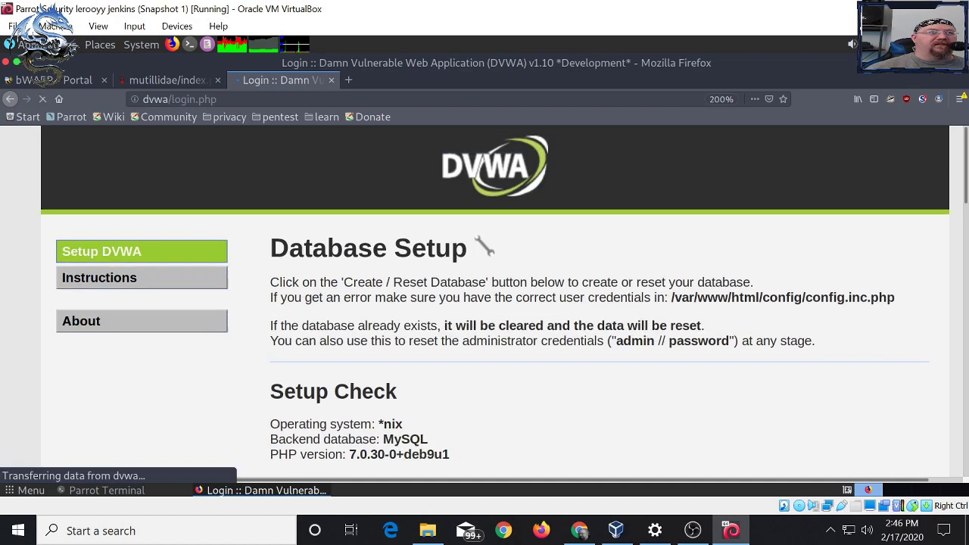
scroll(485, 302, "down", 3)
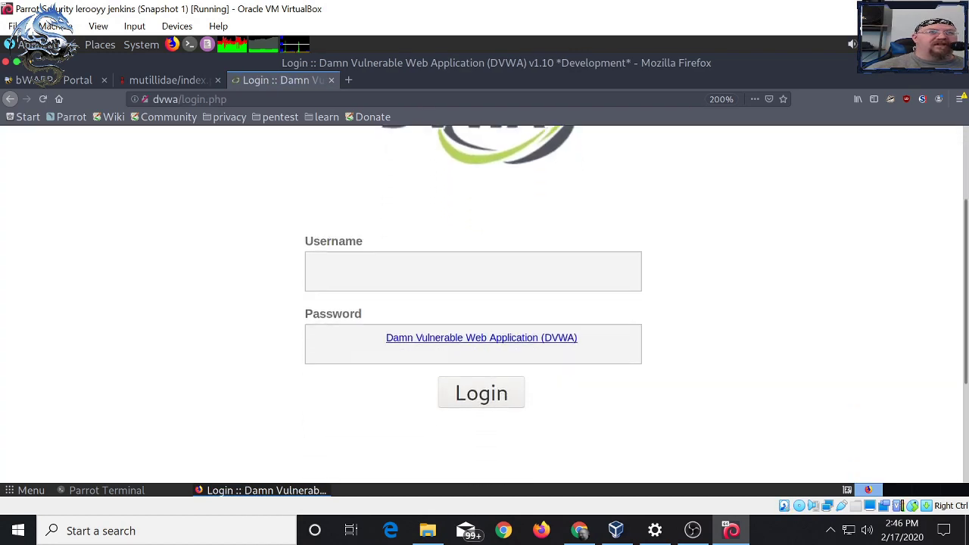
- Log in to DVWA as admin with the default password, declining to save it
left_click(472, 271)
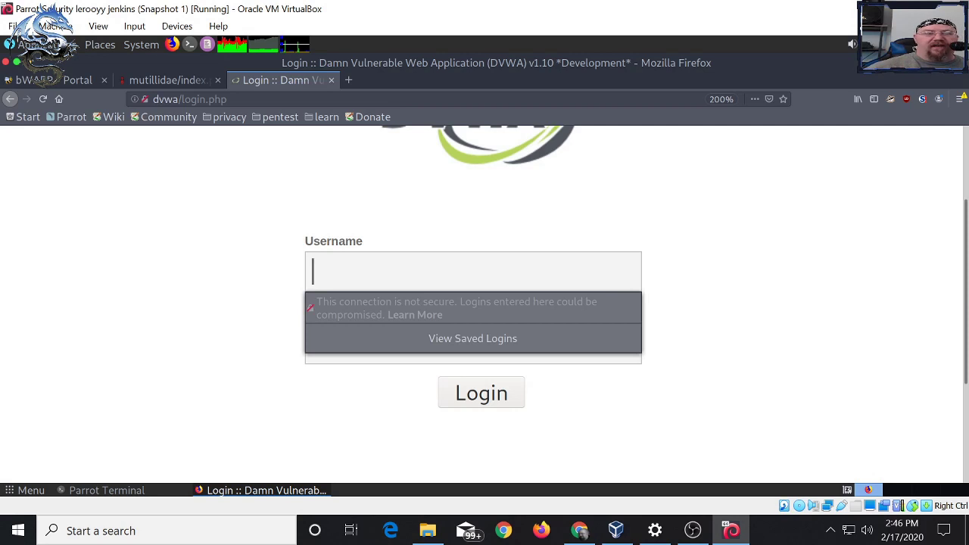
type("admin")
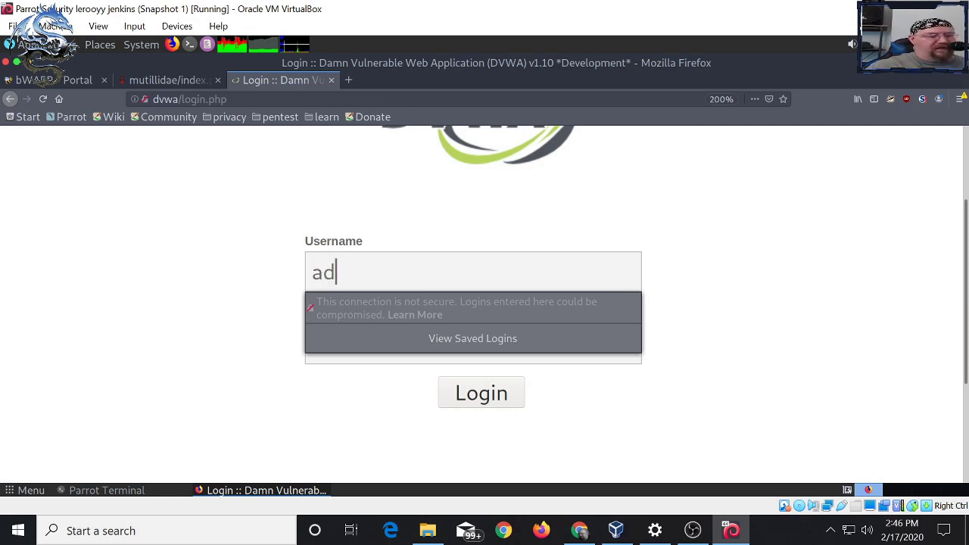
key("Tab")
type("password")
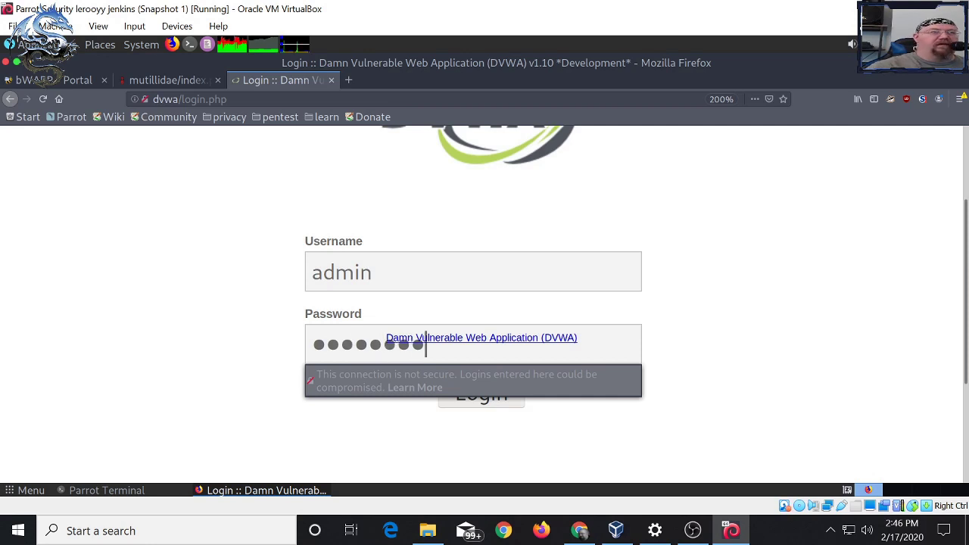
key("Return")
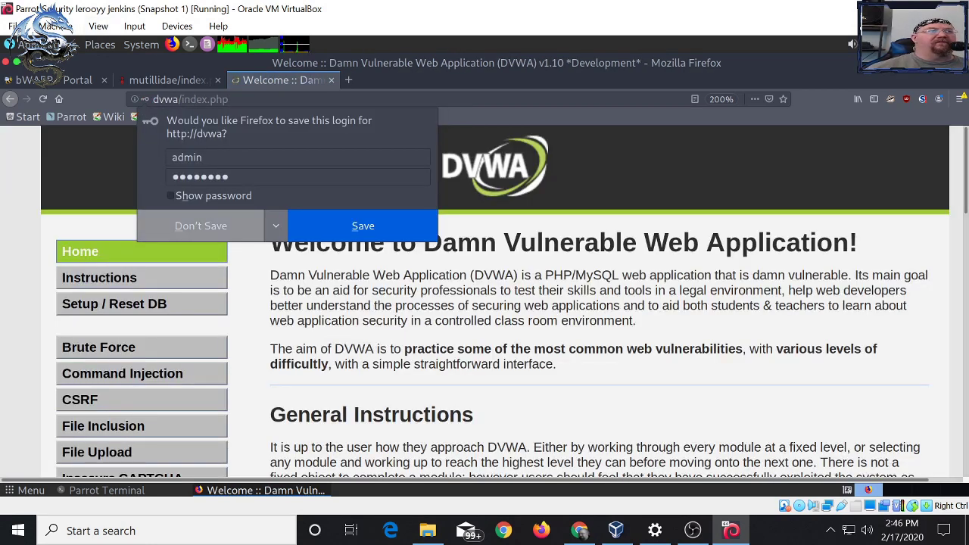
left_click(201, 226)
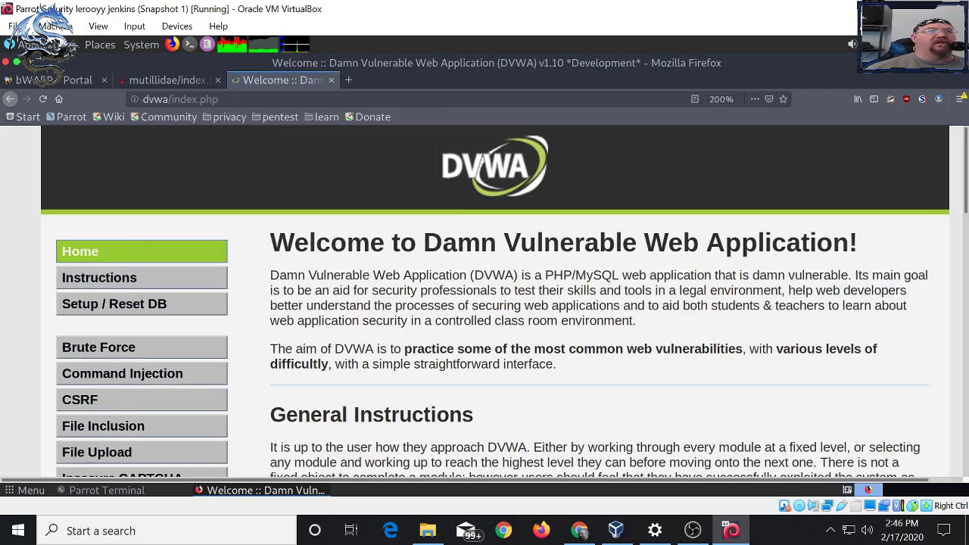
- On the DVWA Security page keep the level at Low, then return to the Parrot Terminal
scroll(504, 302, "down", 5)
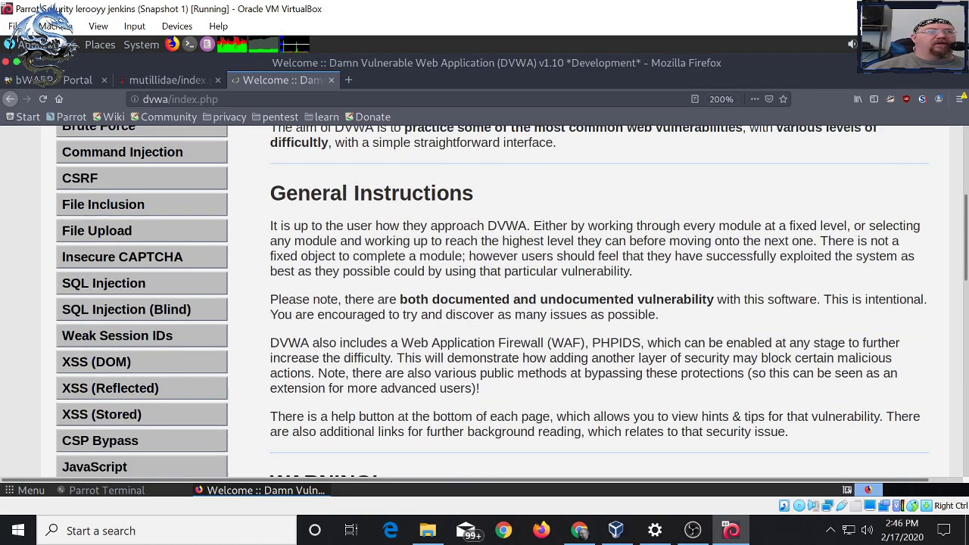
scroll(503, 301, "down", 2)
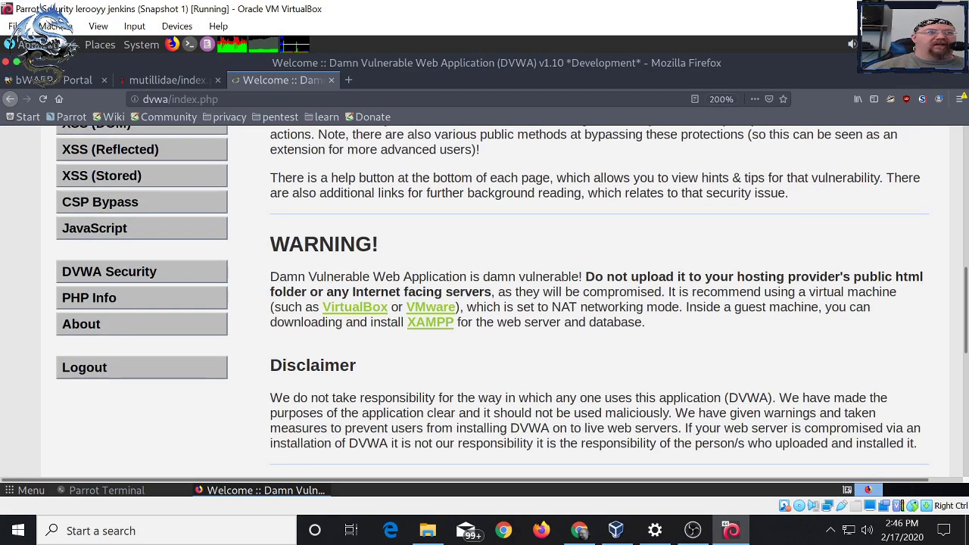
left_click(110, 271)
scroll(503, 301, "down", 5)
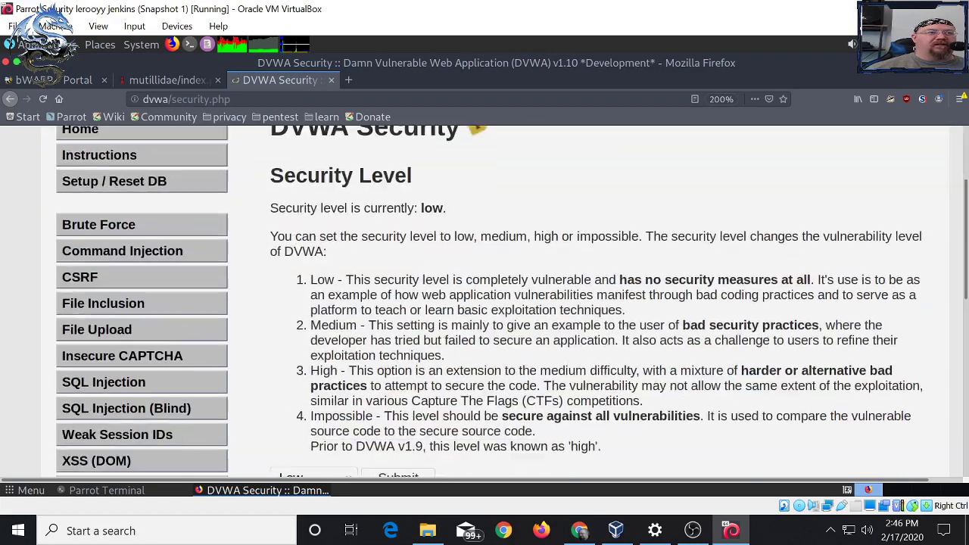
left_click(313, 313)
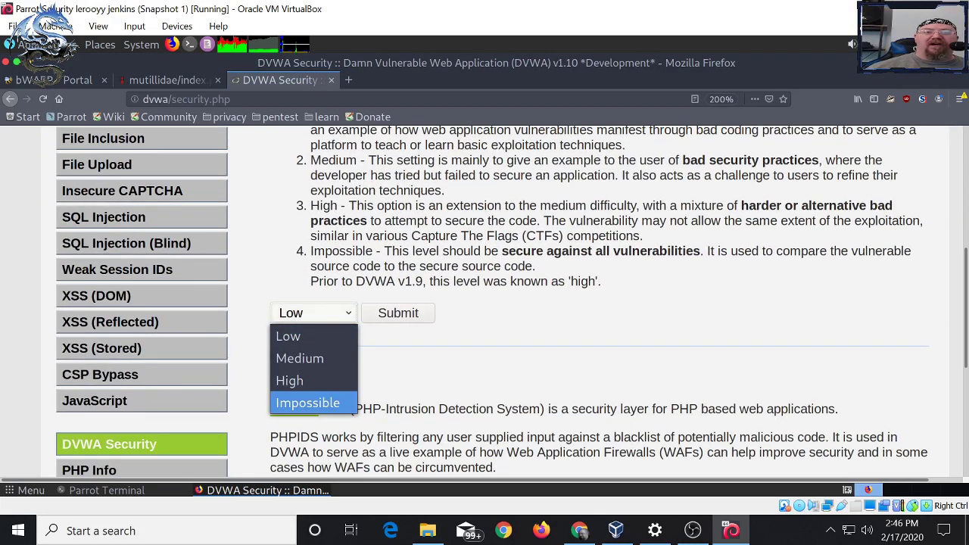
left_click(287, 335)
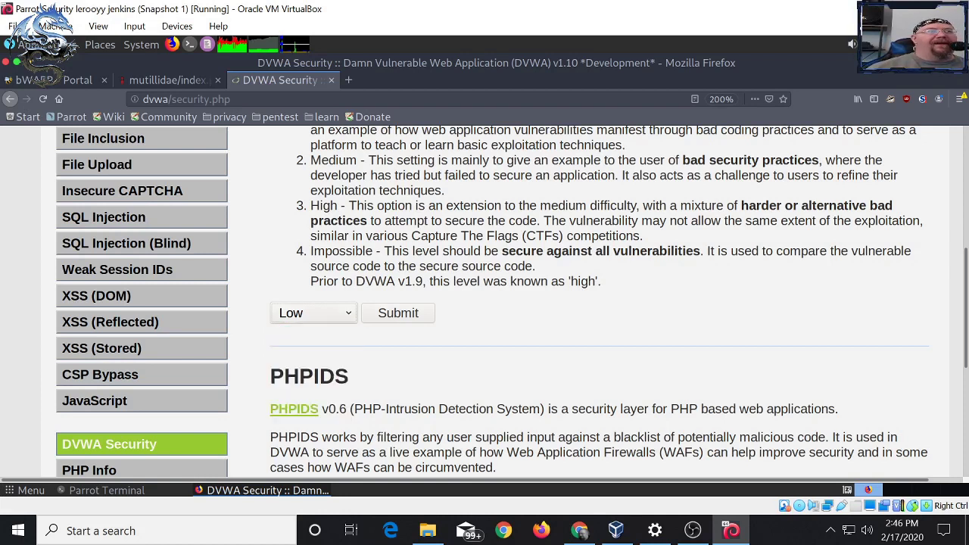
scroll(503, 303, "up", 5)
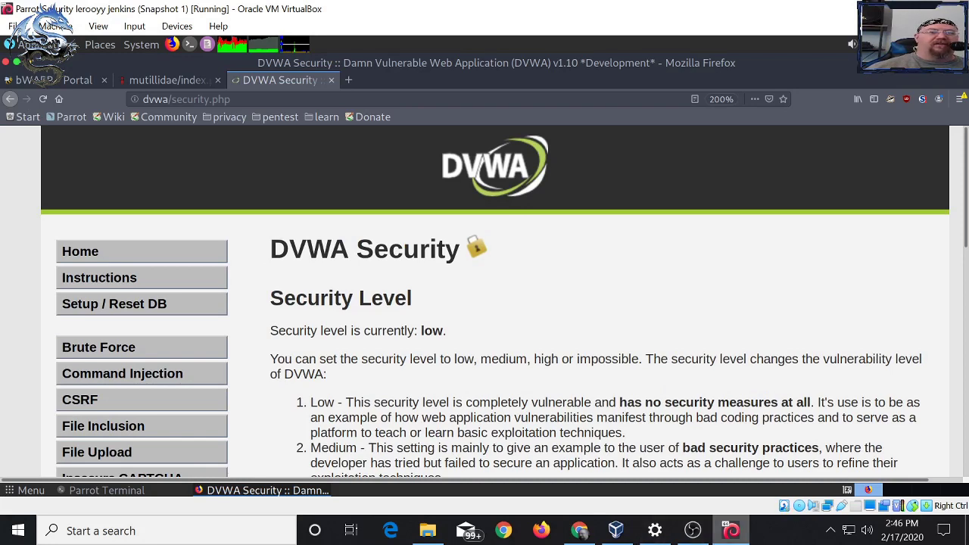
mouse_move(730, 532)
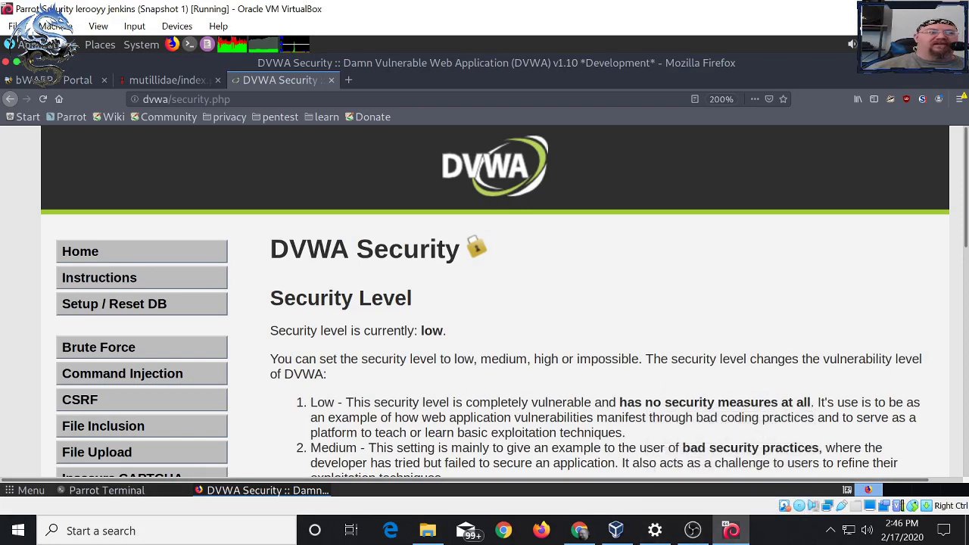
left_click(107, 490)
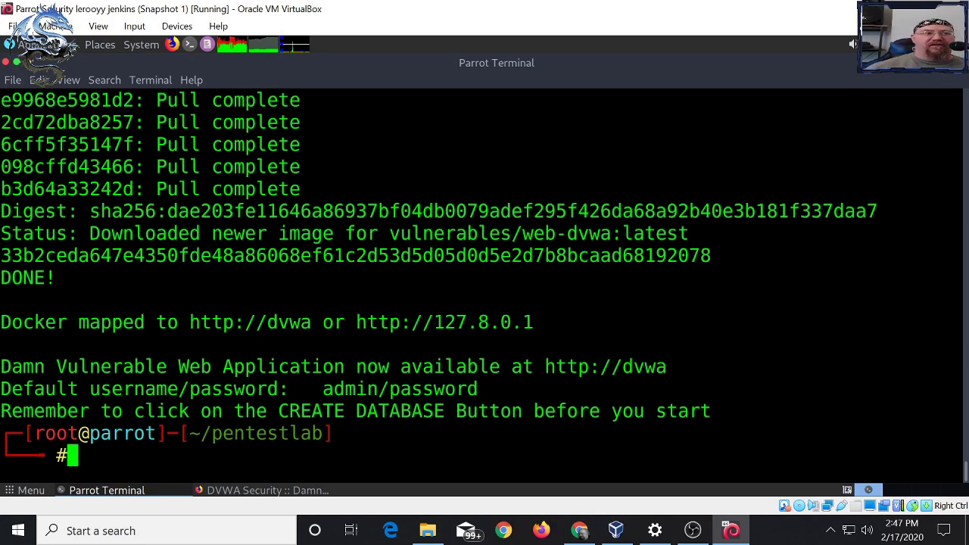
- Run './pentestlab.sh stop dvwa', then bring the VirtualBox Manager window forward
key("Up")
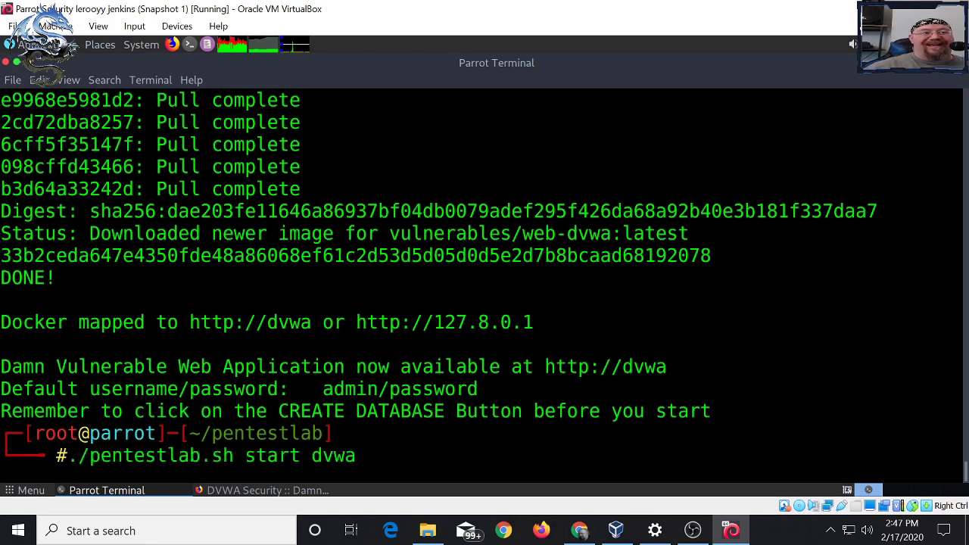
key("Left")
key("Left")
key("Left")
key("Left")
key("BackSpace")
key("BackSpace")
key("BackSpace")
type("op")
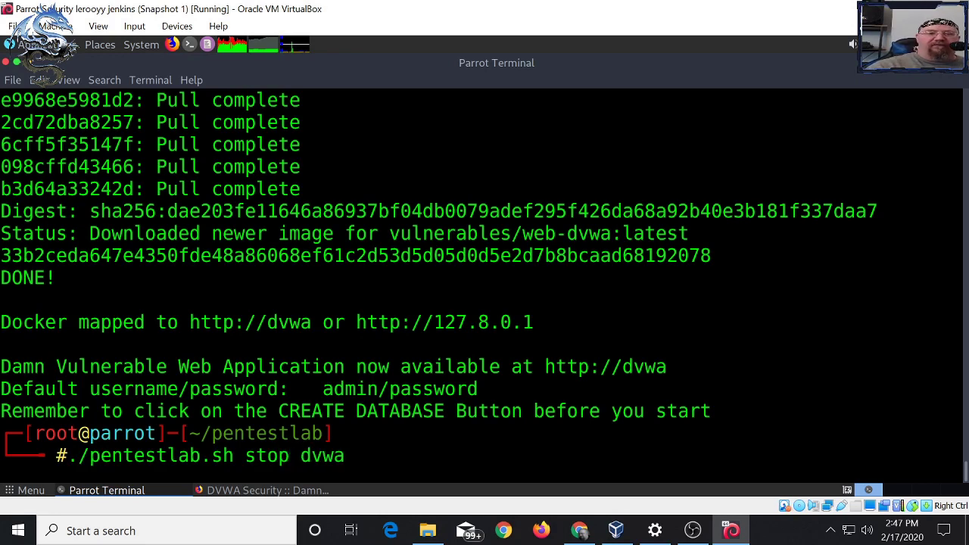
key("Return")
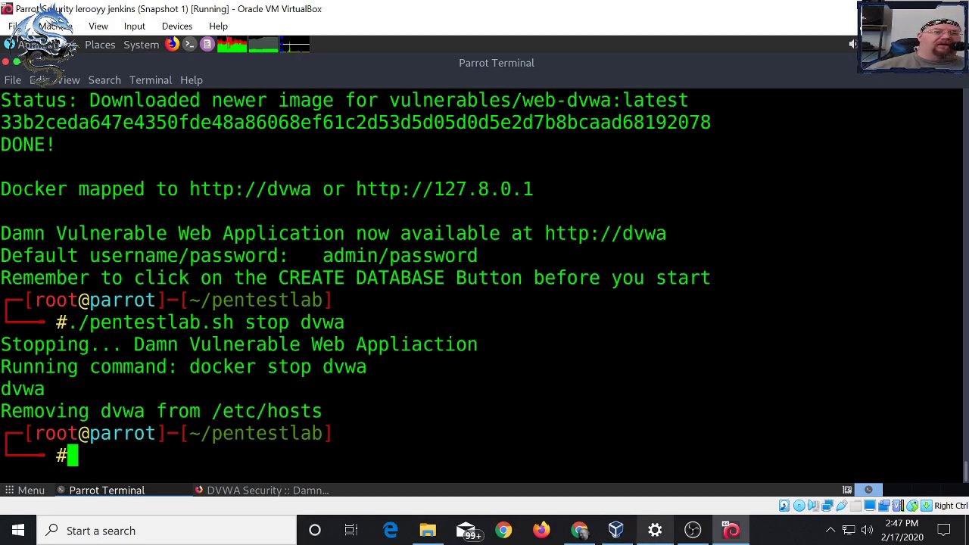
mouse_move(616, 530)
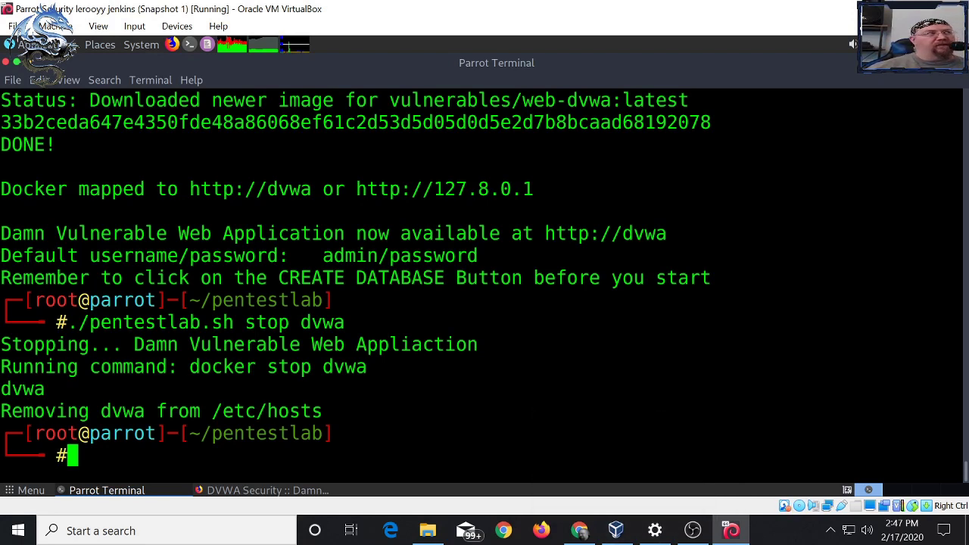
left_click(615, 530)
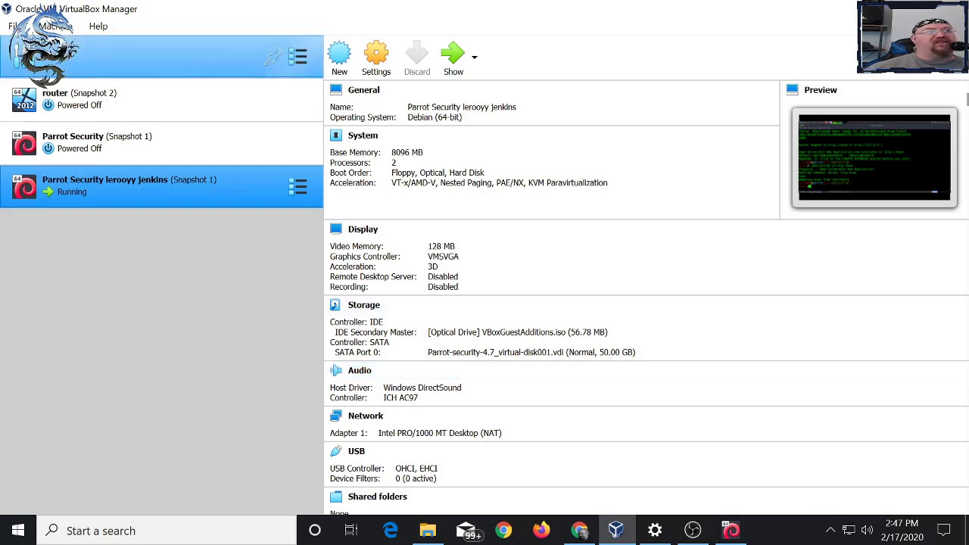
- Check the host-only adapter's IPv4 settings (192.168.56.1/255.255.255.0), then select the router VM
left_click(14, 26)
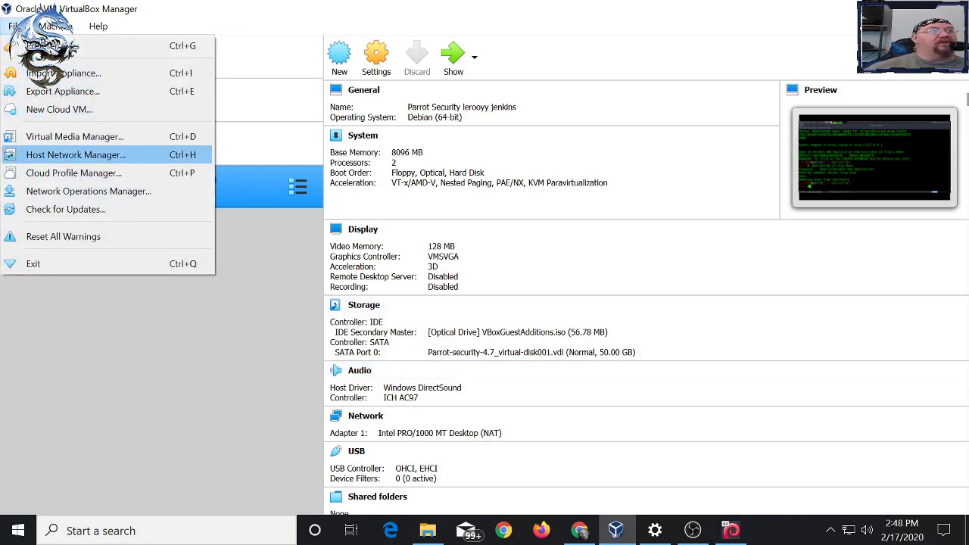
left_click(75, 154)
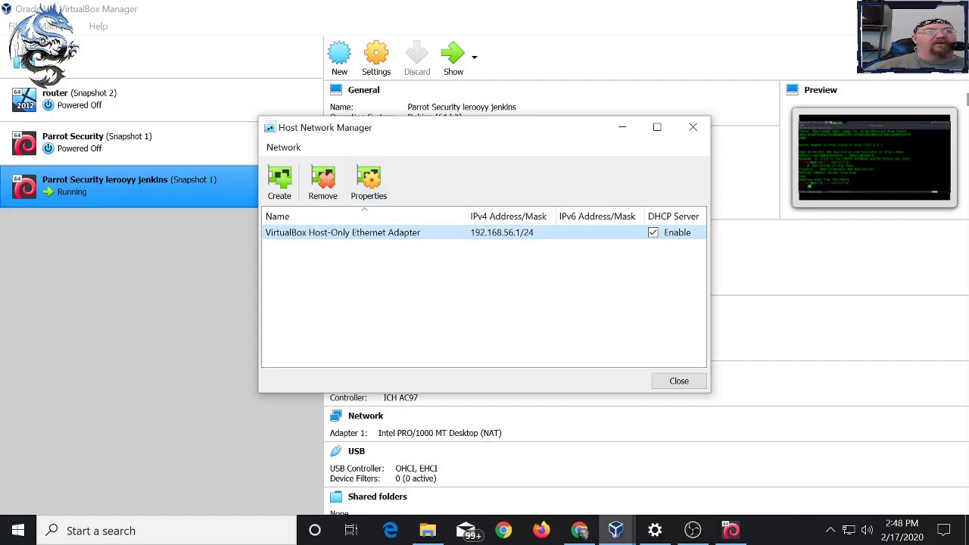
right_click(382, 227)
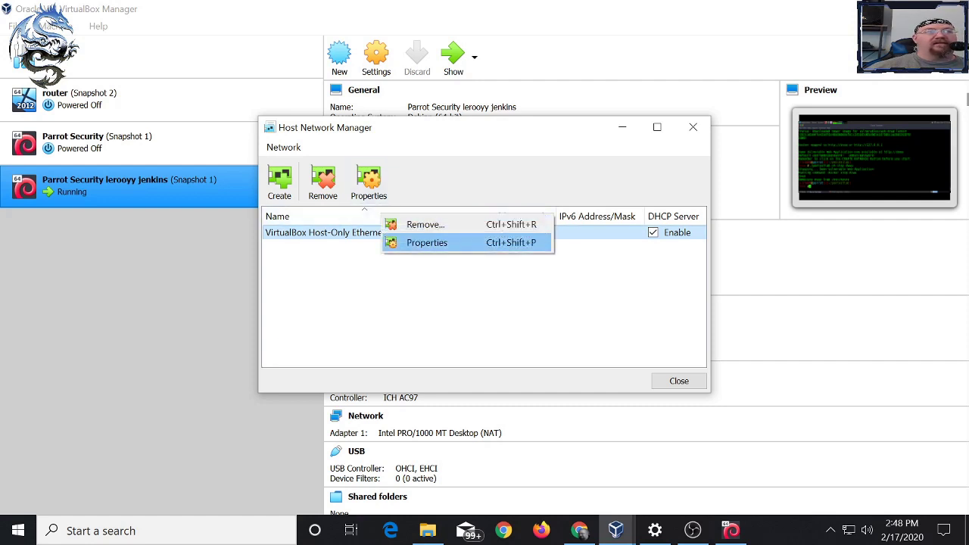
left_click(427, 243)
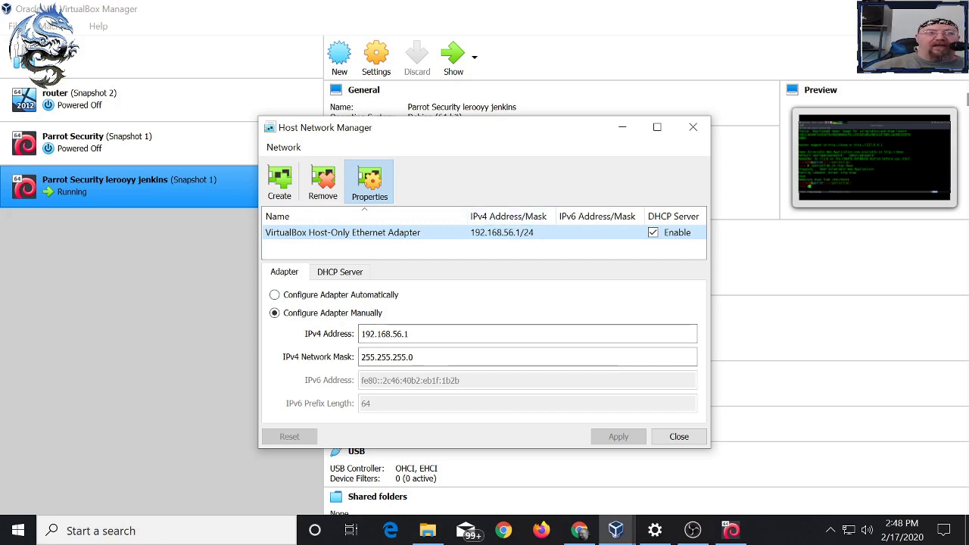
left_click(679, 436)
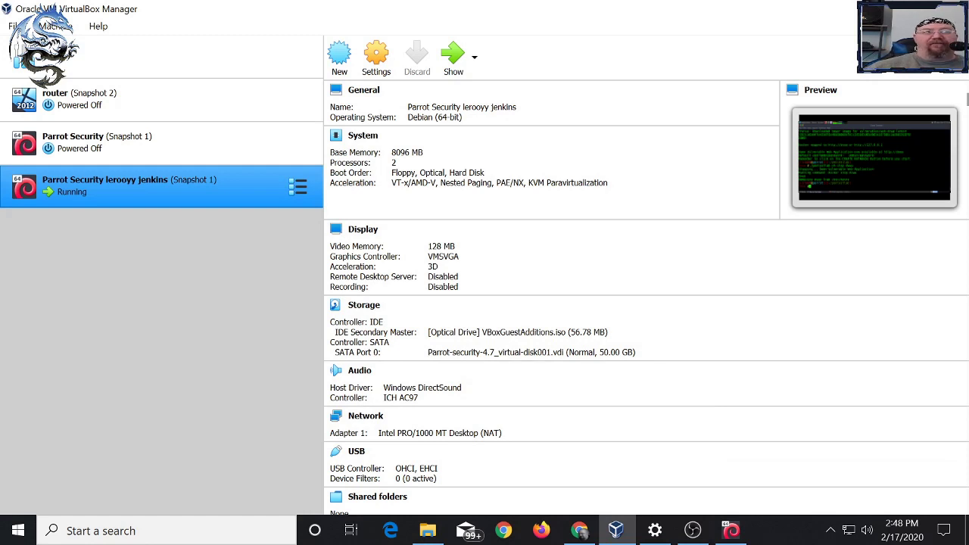
left_click(91, 99)
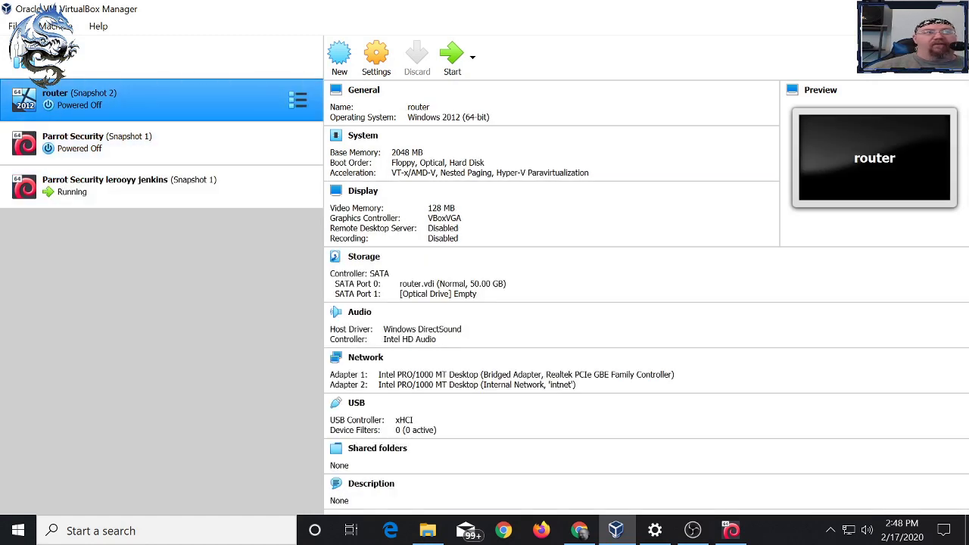